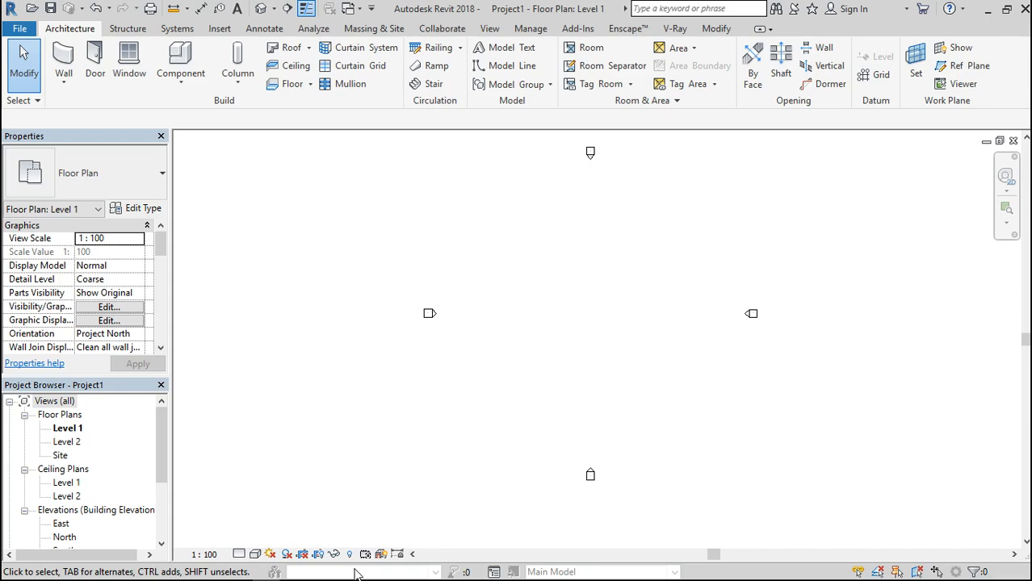
Step: Examine the reference photo of the wrought-iron railing, including its scrollwork and balusters, and return to the Revit project
{"action": "mouse_move", "coordinate": [358, 578]}
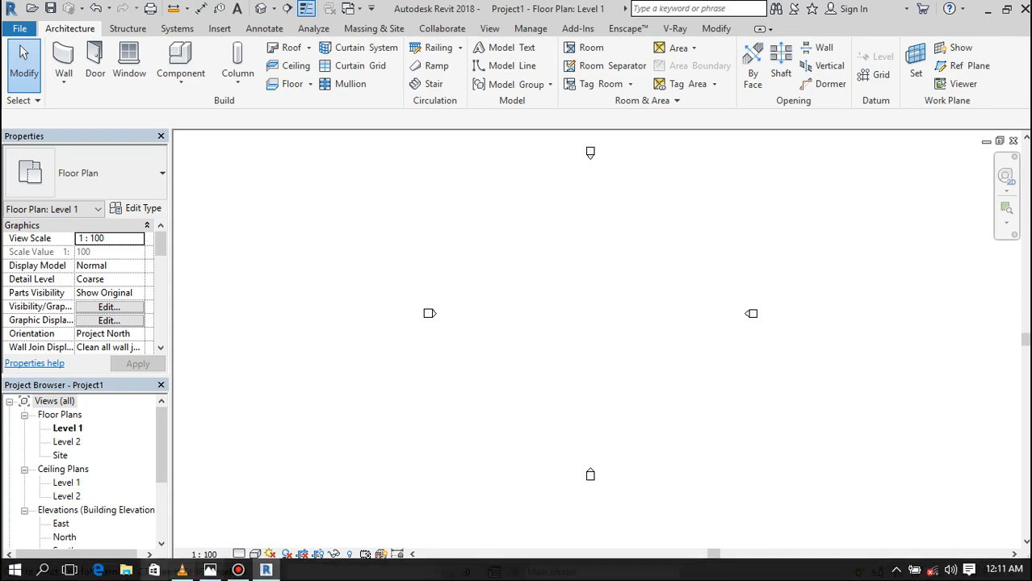
{"action": "left_click", "coordinate": [210, 571]}
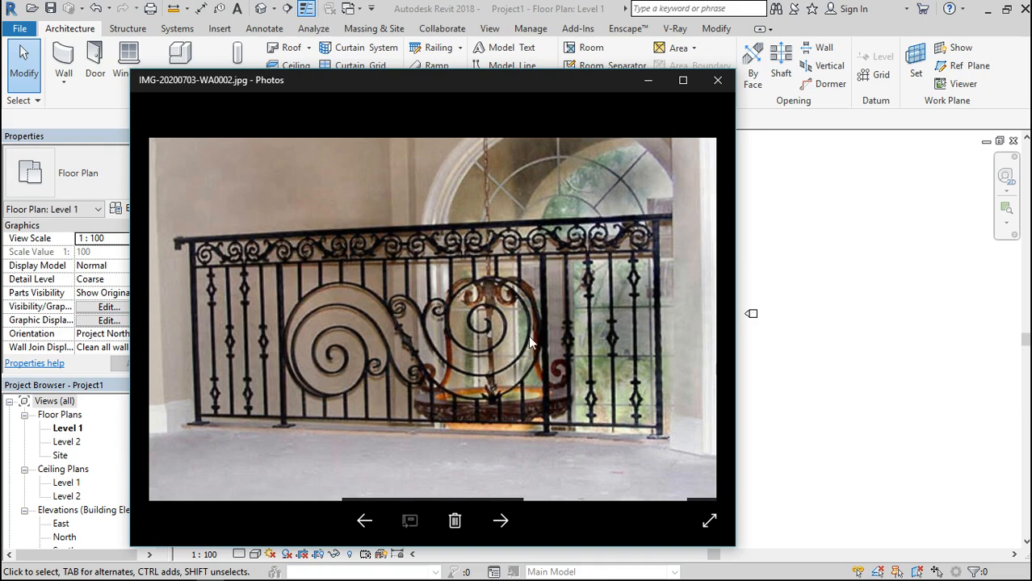
{"action": "left_click", "coordinate": [651, 80]}
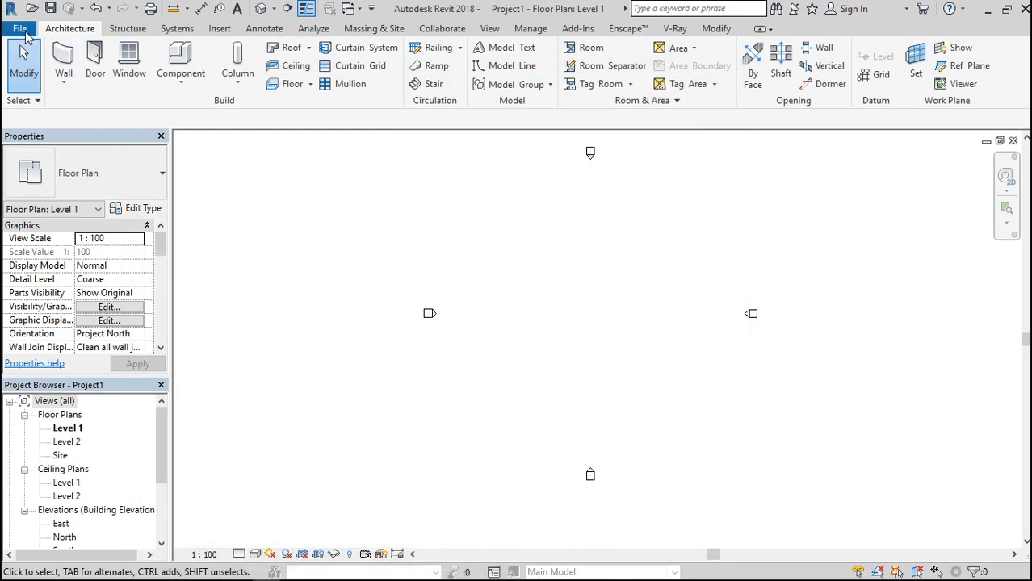
Step: Create a new family from the Metric Generic Model template
{"action": "left_click", "coordinate": [25, 34]}
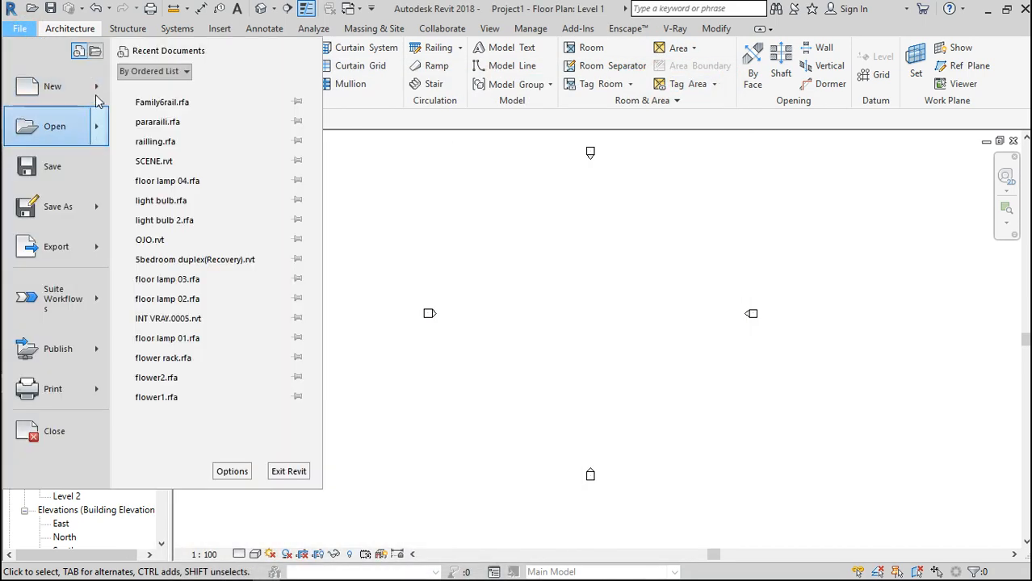
{"action": "mouse_move", "coordinate": [99, 87]}
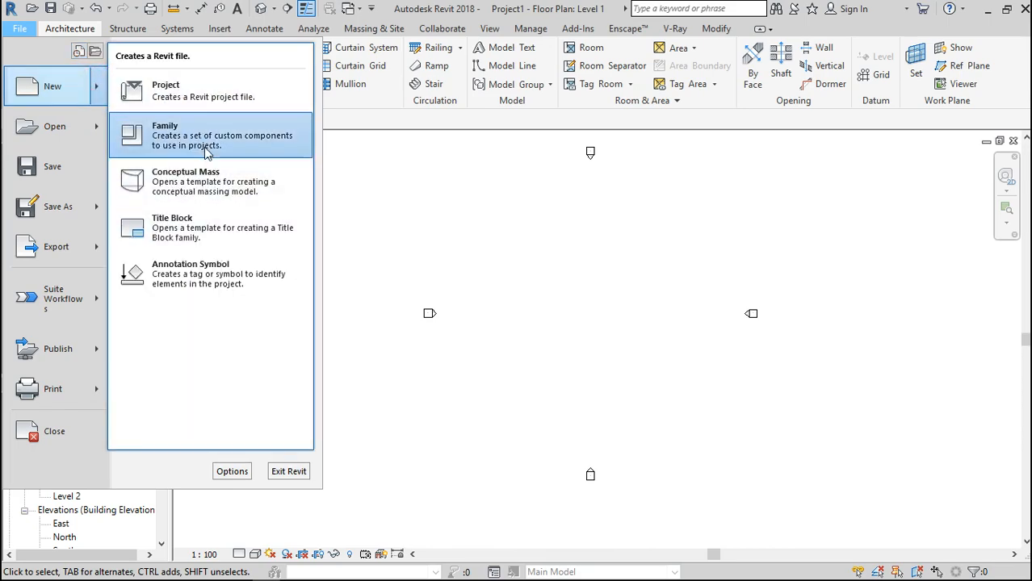
{"action": "left_click", "coordinate": [203, 145]}
{"action": "scroll", "coordinate": [556, 257], "scroll_direction": "down", "scroll_amount": 10}
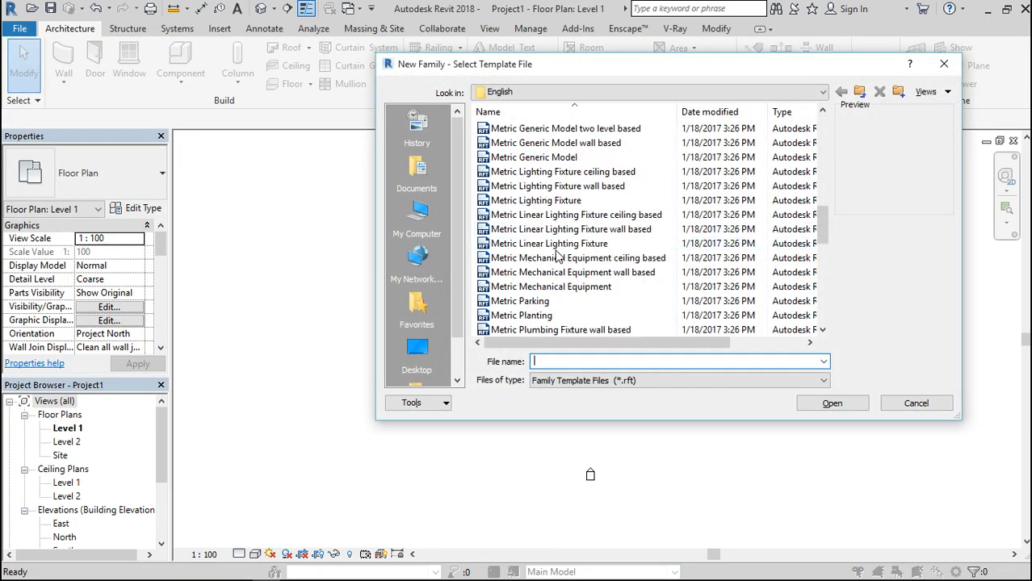
{"action": "scroll", "coordinate": [555, 256], "scroll_direction": "down", "scroll_amount": 2}
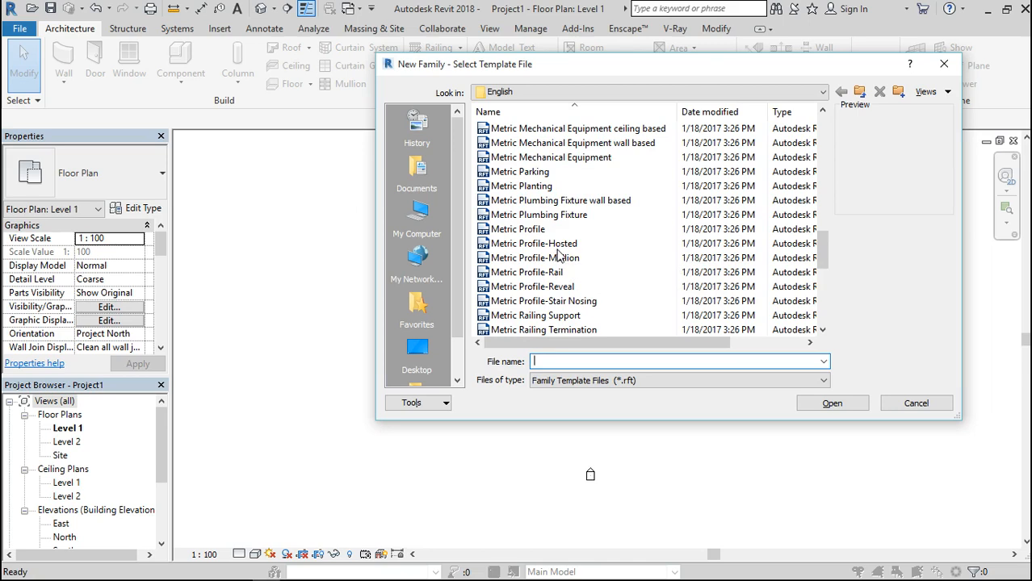
{"action": "scroll", "coordinate": [578, 197], "scroll_direction": "up", "scroll_amount": 3}
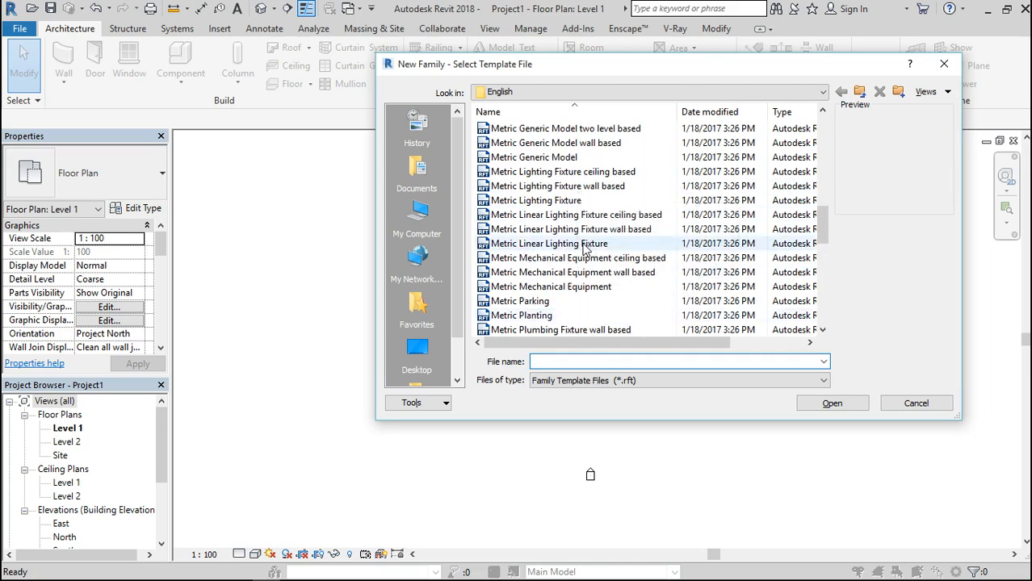
{"action": "double_click", "coordinate": [563, 158]}
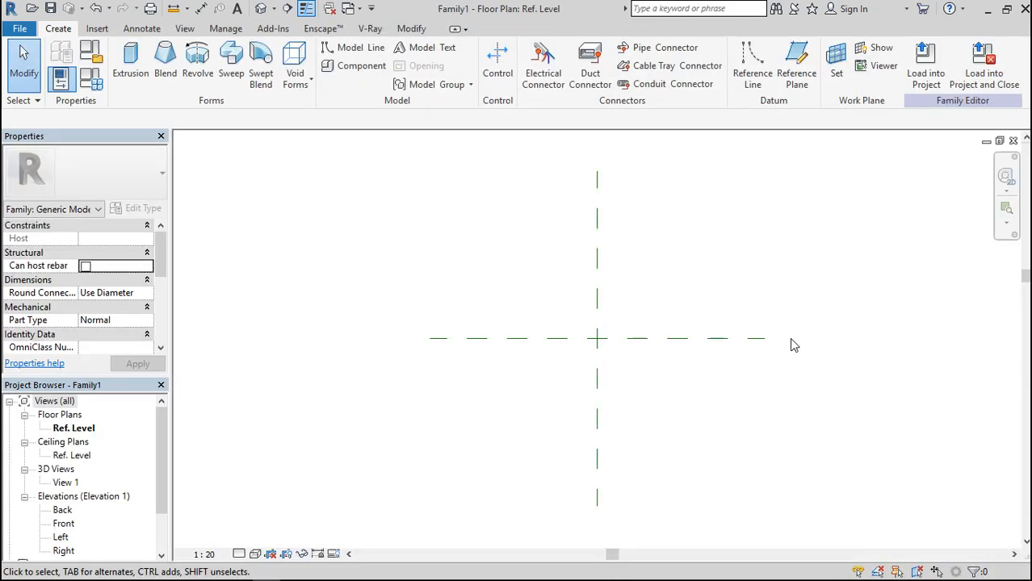
Step: Start a Sweep in the Ref. Level plan and sketch a straight path about 3000 mm long along the horizontal reference plane
{"action": "left_click", "coordinate": [84, 428]}
{"action": "left_click", "coordinate": [84, 429]}
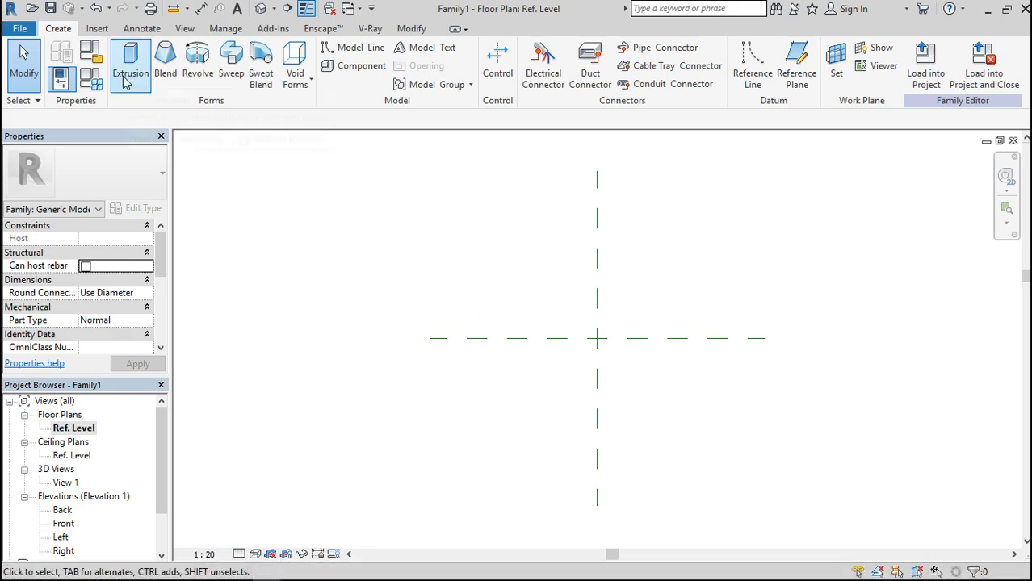
{"action": "left_click", "coordinate": [231, 65]}
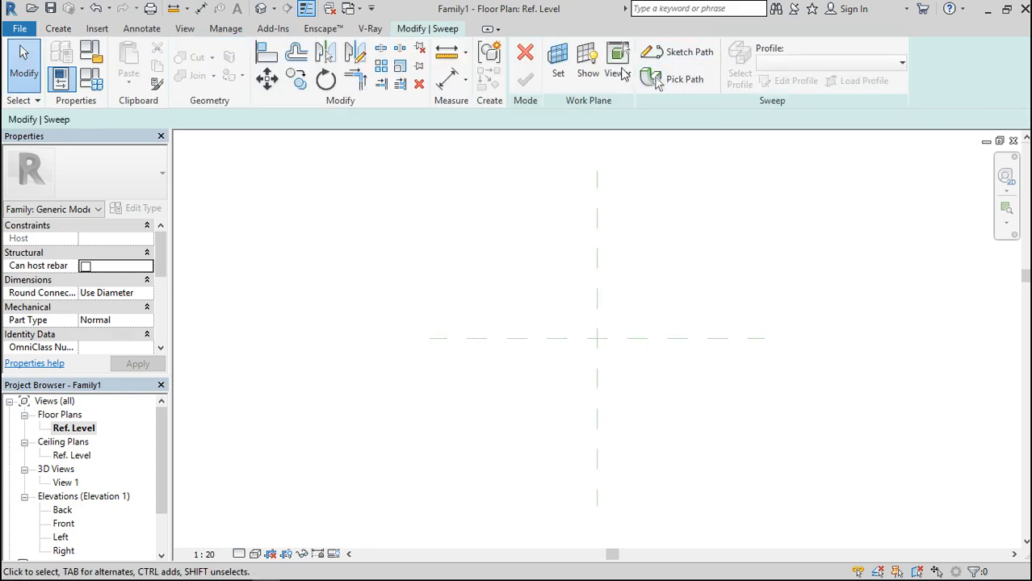
{"action": "left_click", "coordinate": [685, 55]}
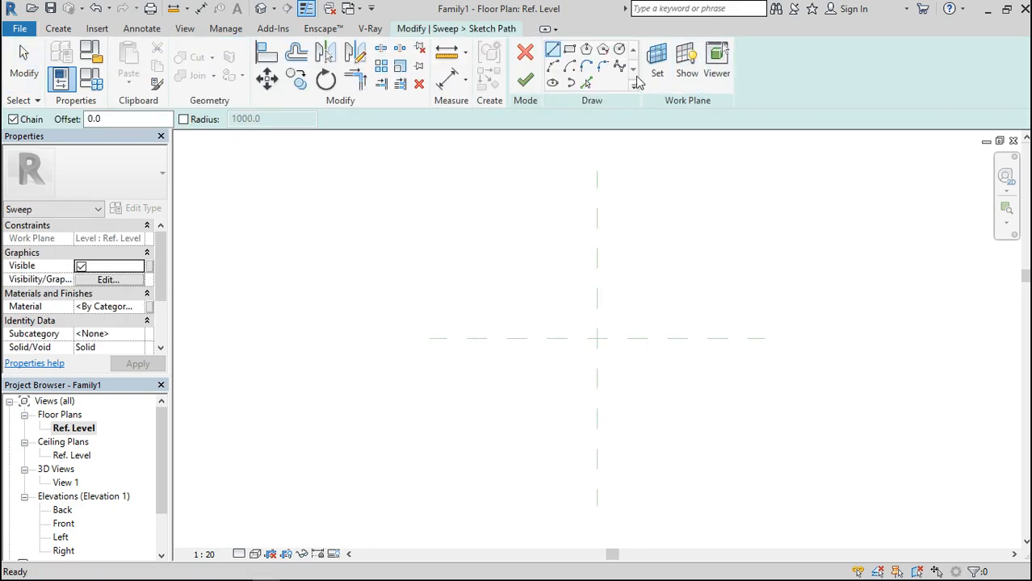
{"action": "left_click", "coordinate": [488, 339]}
{"action": "left_click", "coordinate": [739, 339]}
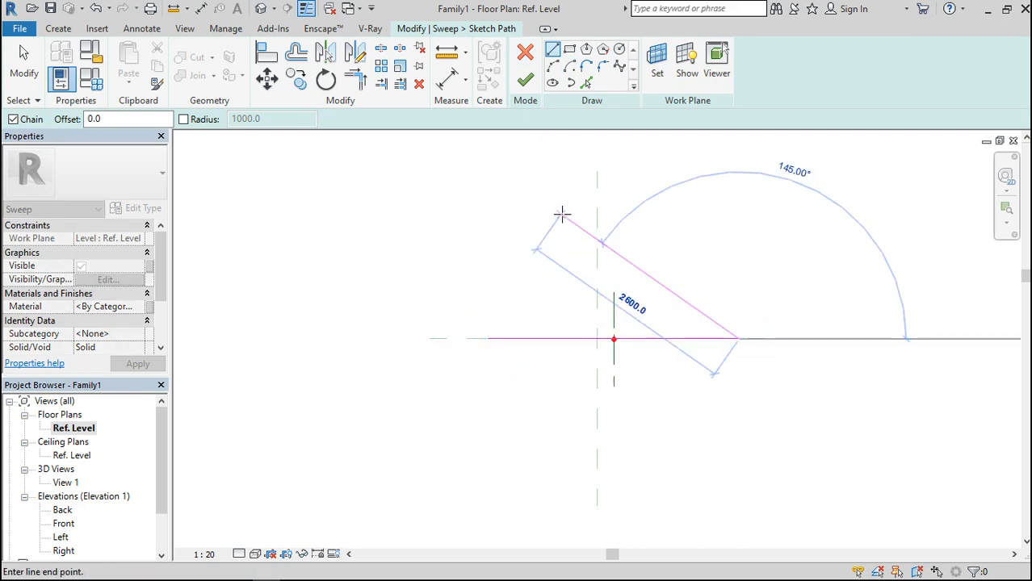
{"action": "key", "text": "Escape"}
{"action": "key", "text": "Escape"}
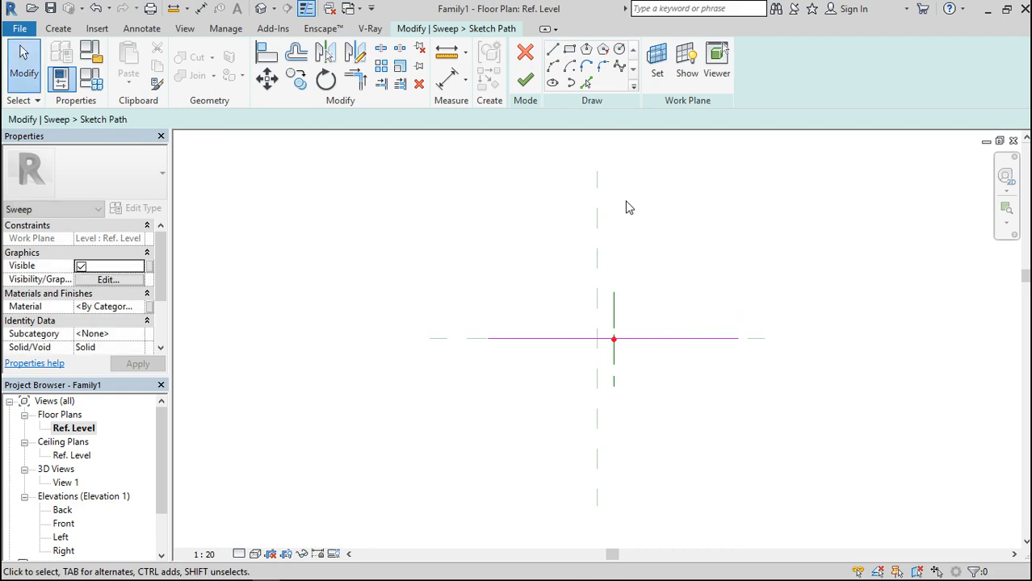
Step: Set the sweep path line's length to 1500 mm
{"action": "left_click", "coordinate": [666, 342]}
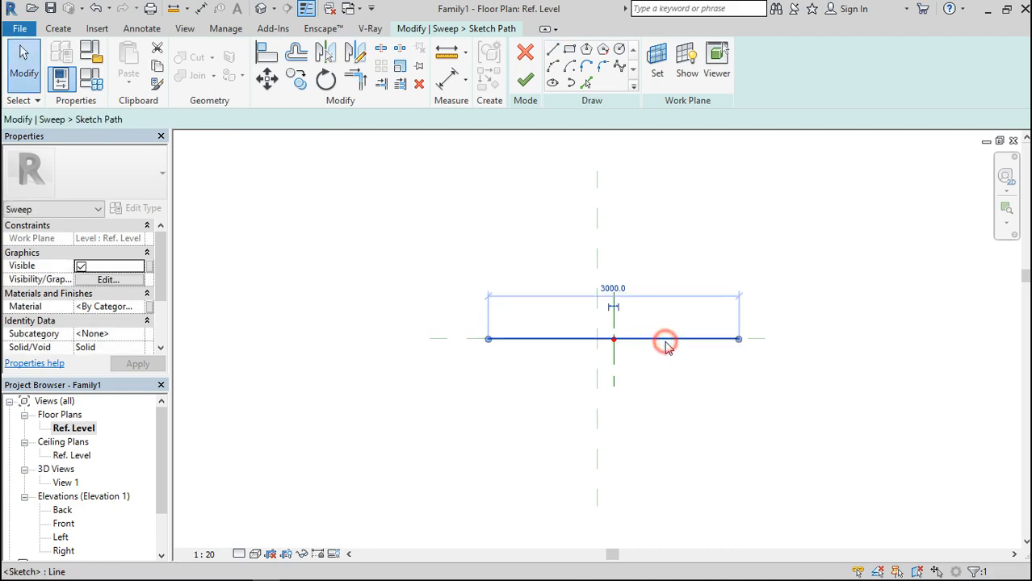
{"action": "left_click", "coordinate": [622, 285]}
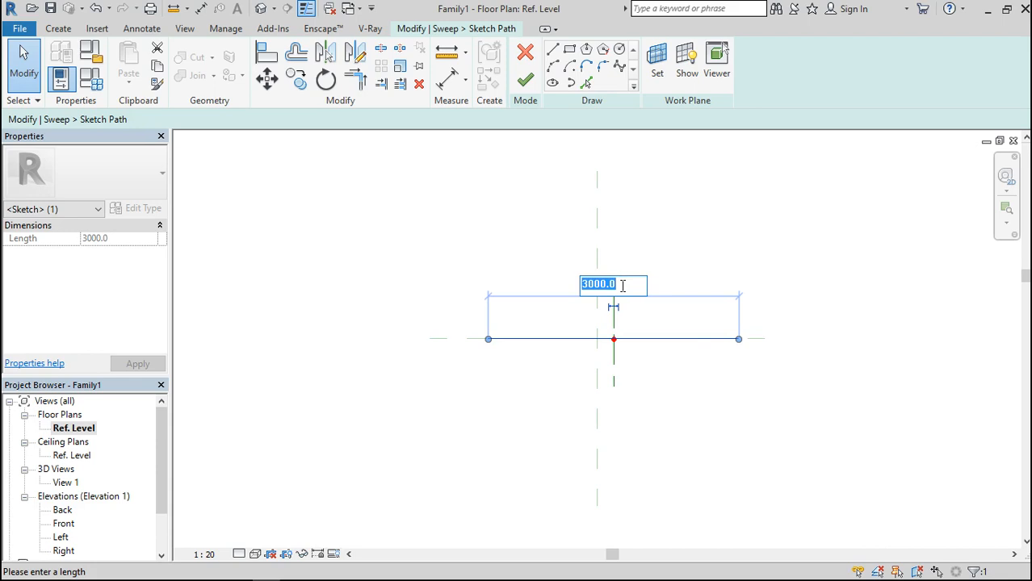
{"action": "type", "text": "1500"}
{"action": "key", "text": "Return"}
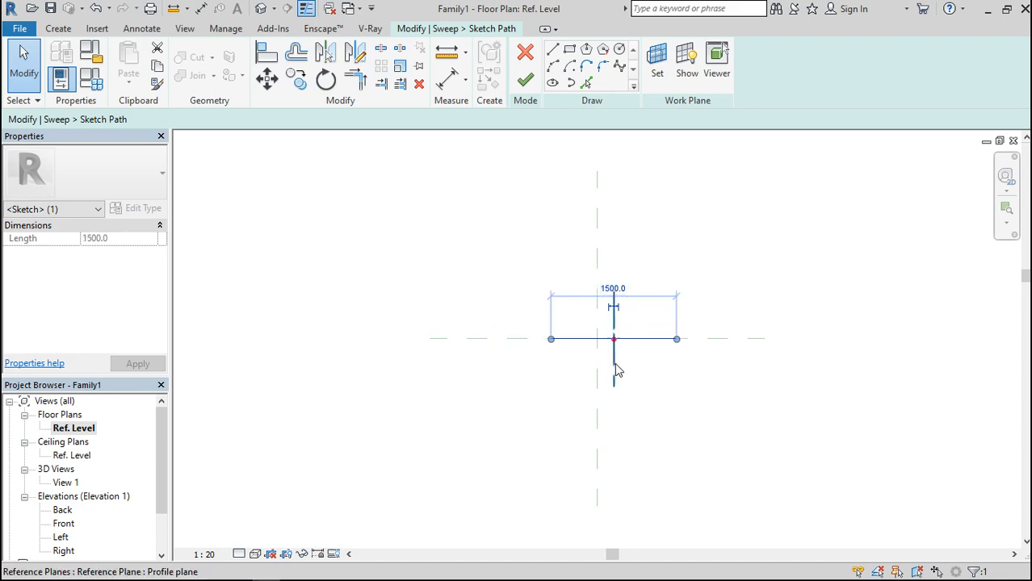
Step: Move the path line so its midpoint sits on the intersection of the reference planes, and finish the path sketch
{"action": "scroll", "coordinate": [614, 299], "scroll_direction": "up", "scroll_amount": 2}
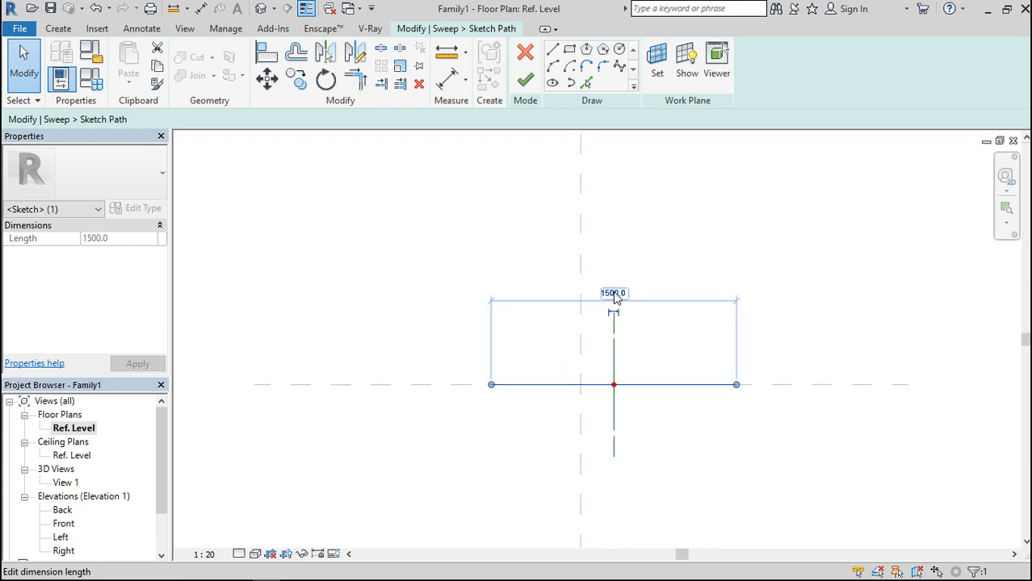
{"action": "left_click", "coordinate": [269, 77]}
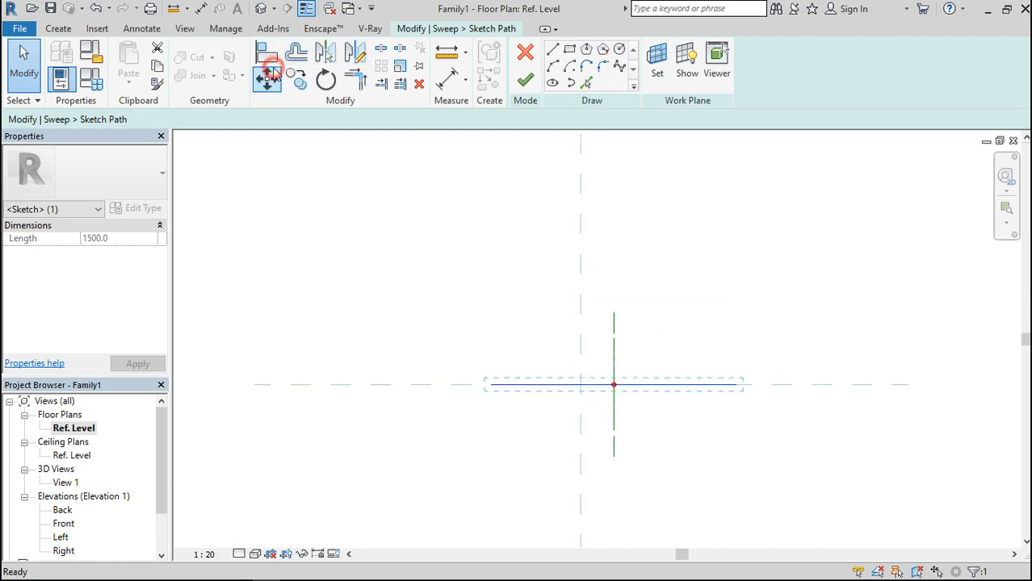
{"action": "left_click", "coordinate": [614, 386]}
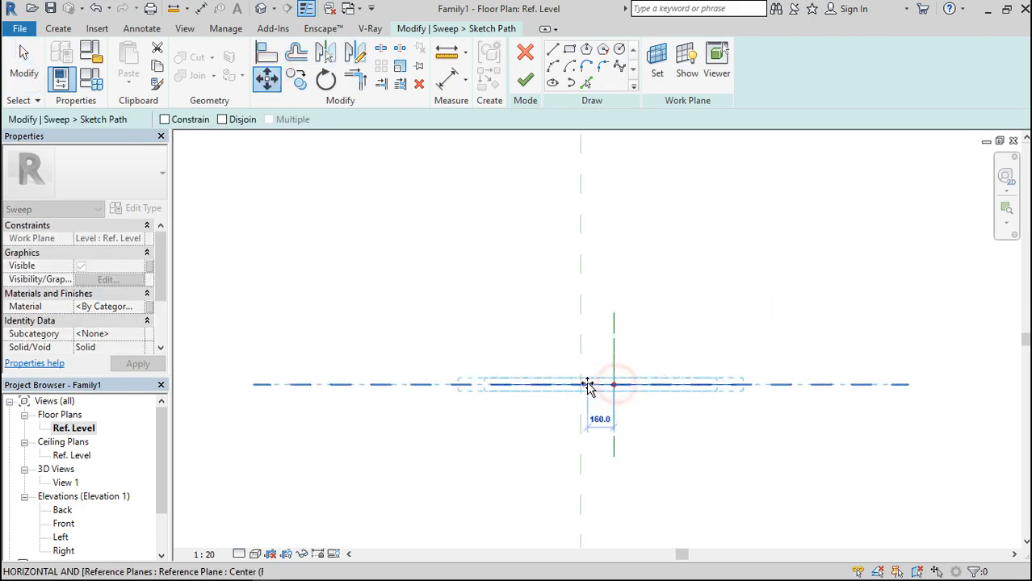
{"action": "left_click", "coordinate": [581, 386]}
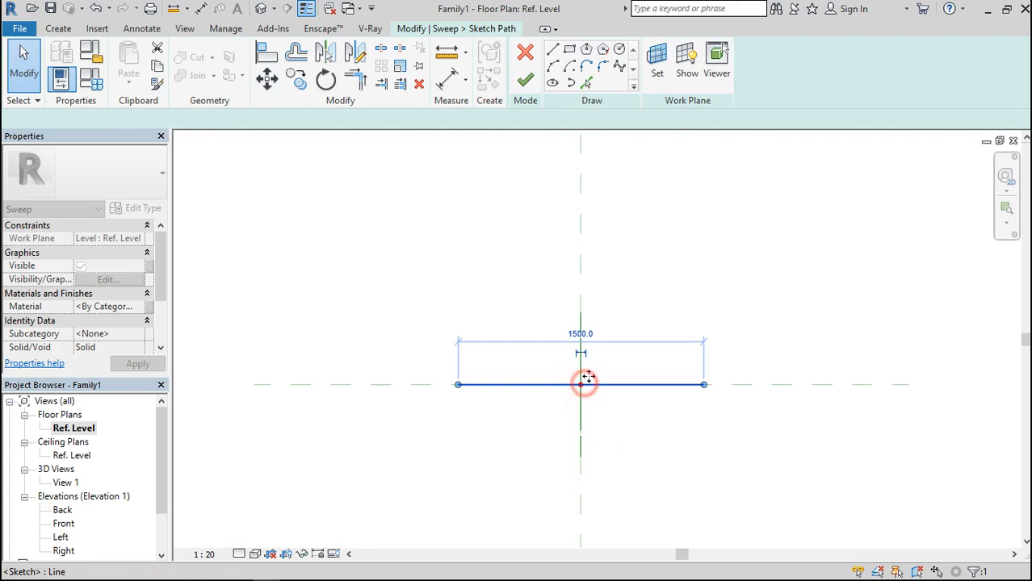
{"action": "left_click", "coordinate": [525, 79]}
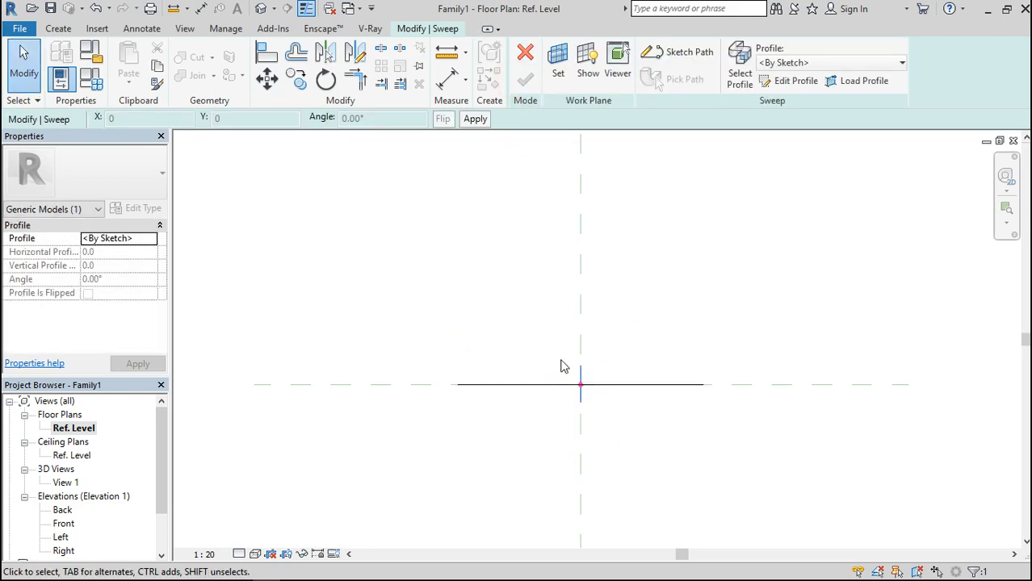
Step: Sketch a circular sweep profile of 20 mm radius centred on the path in the Right elevation, and finish the sweep
{"action": "left_click", "coordinate": [787, 87]}
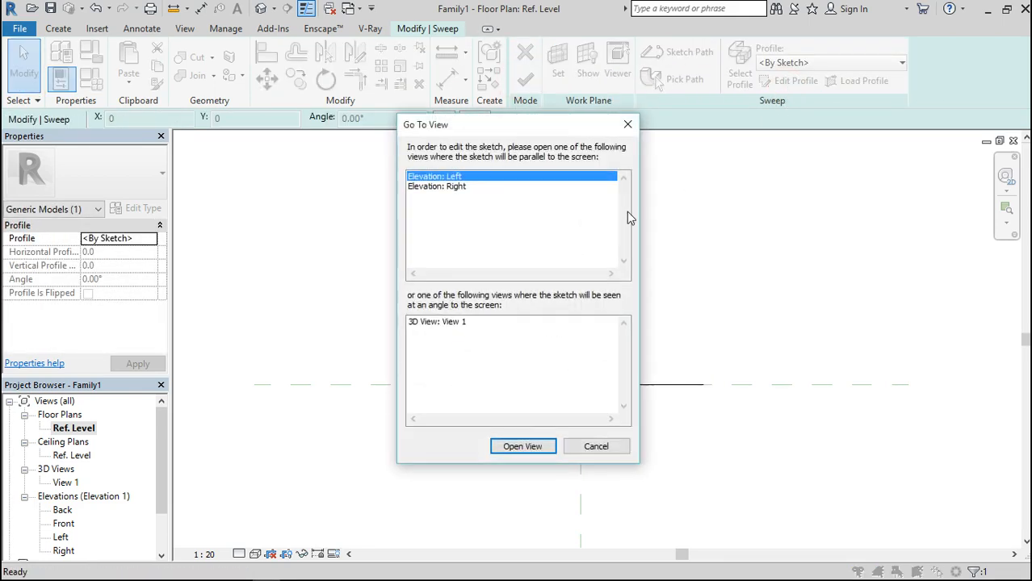
{"action": "double_click", "coordinate": [452, 187]}
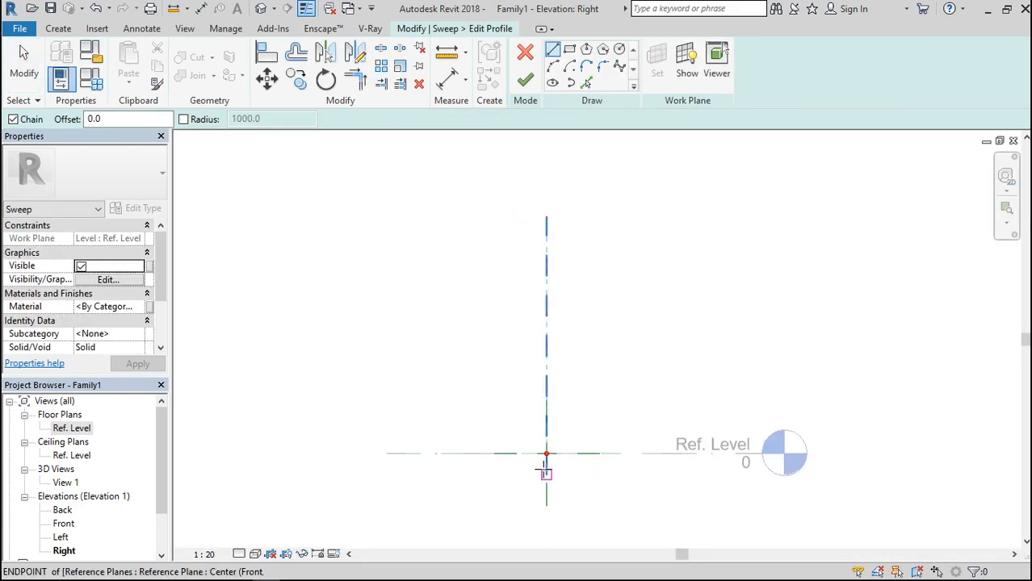
{"action": "scroll", "coordinate": [543, 471], "scroll_direction": "up", "scroll_amount": 3}
{"action": "left_click", "coordinate": [550, 432]}
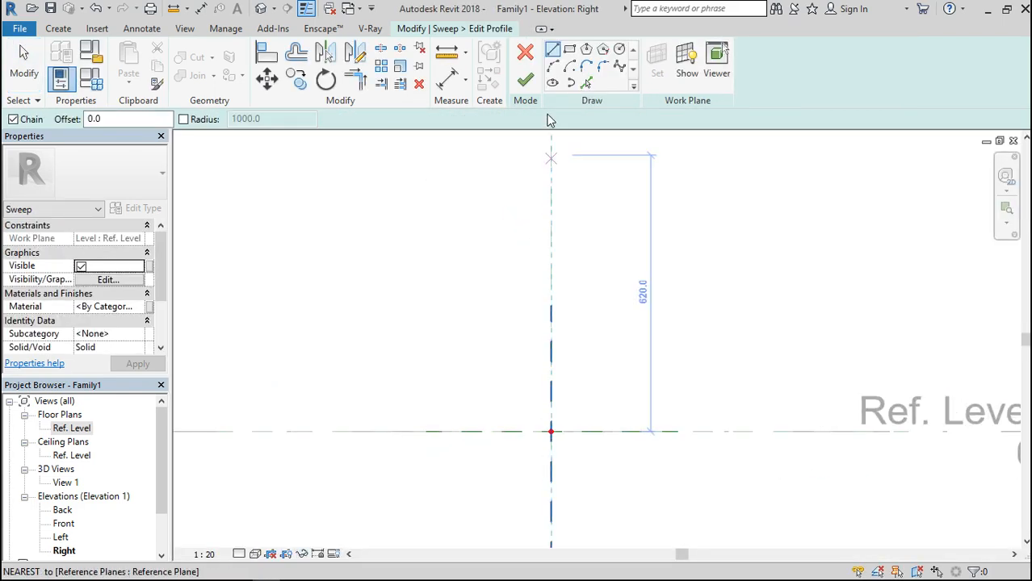
{"action": "left_click", "coordinate": [619, 49]}
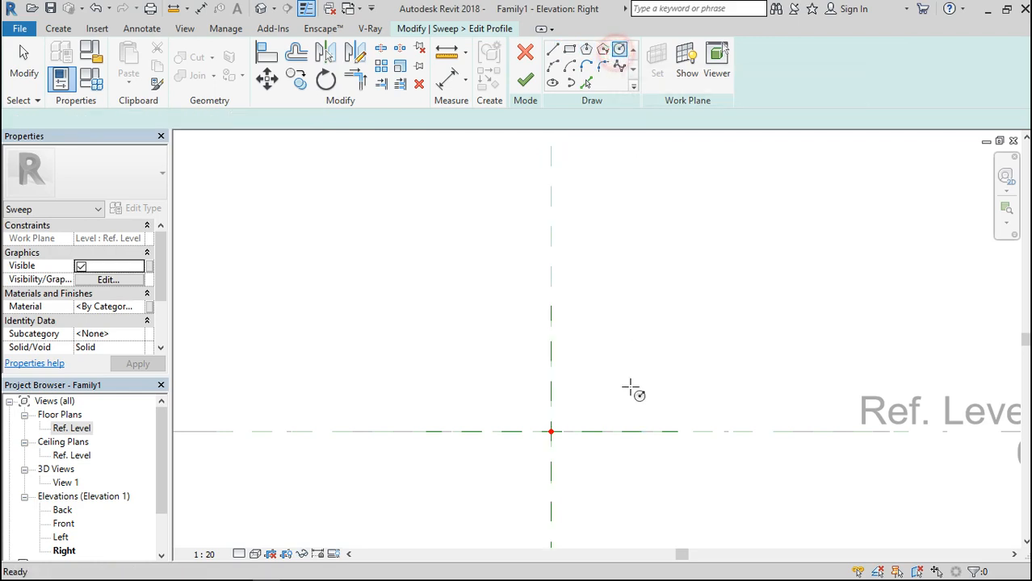
{"action": "left_click", "coordinate": [551, 432]}
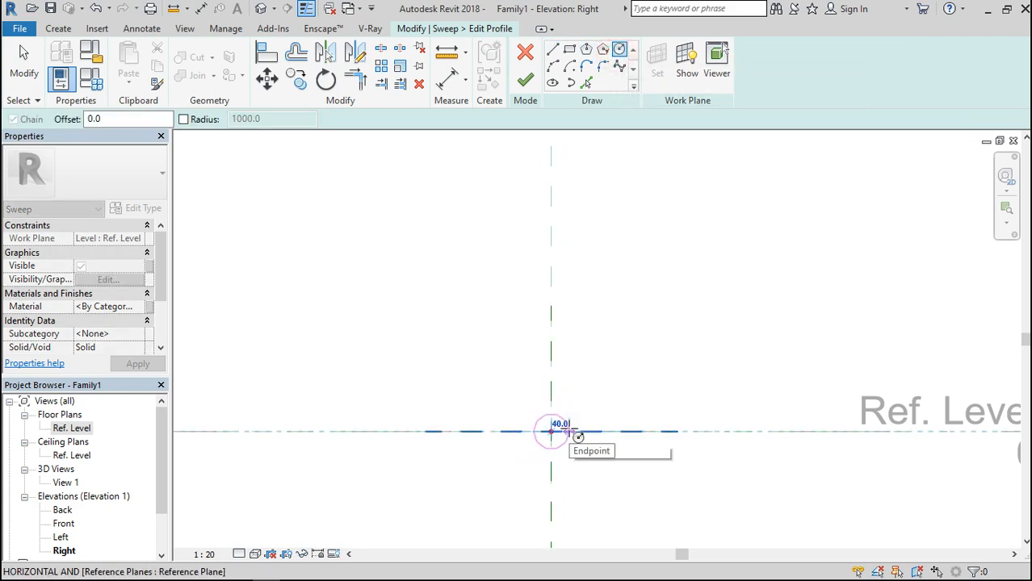
{"action": "scroll", "coordinate": [575, 435], "scroll_direction": "up", "scroll_amount": 3}
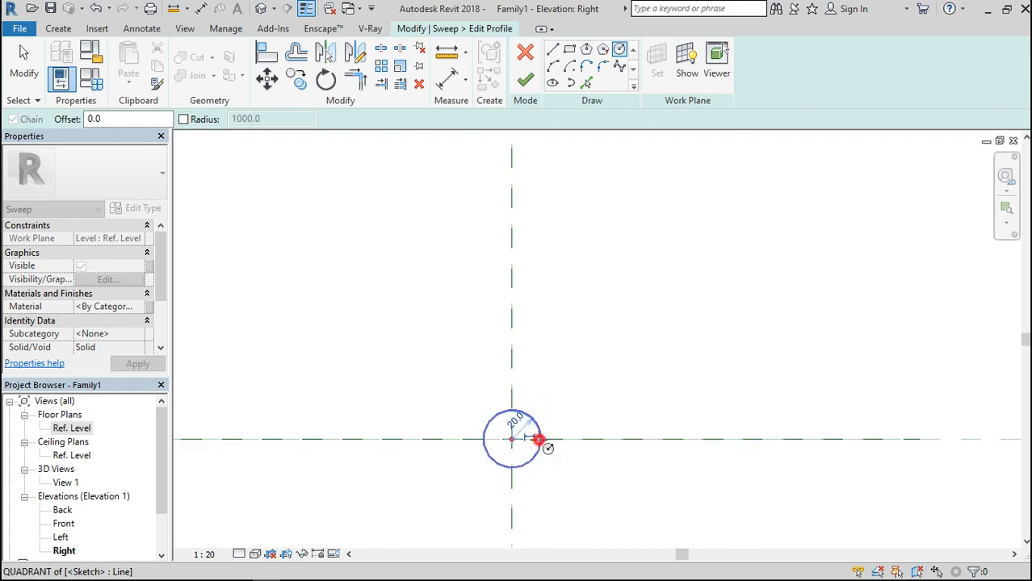
{"action": "left_click", "coordinate": [539, 439]}
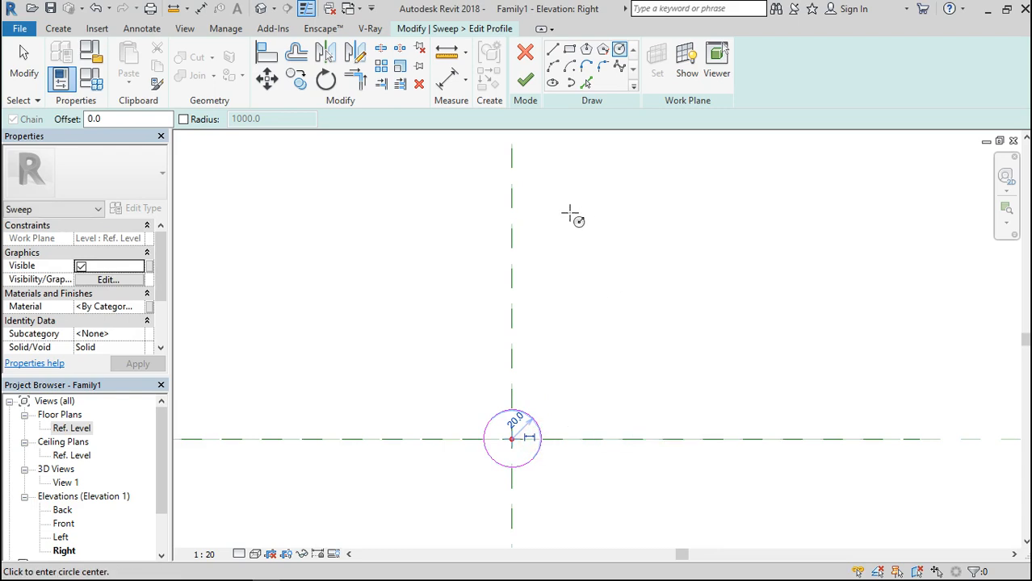
{"action": "left_click", "coordinate": [524, 90]}
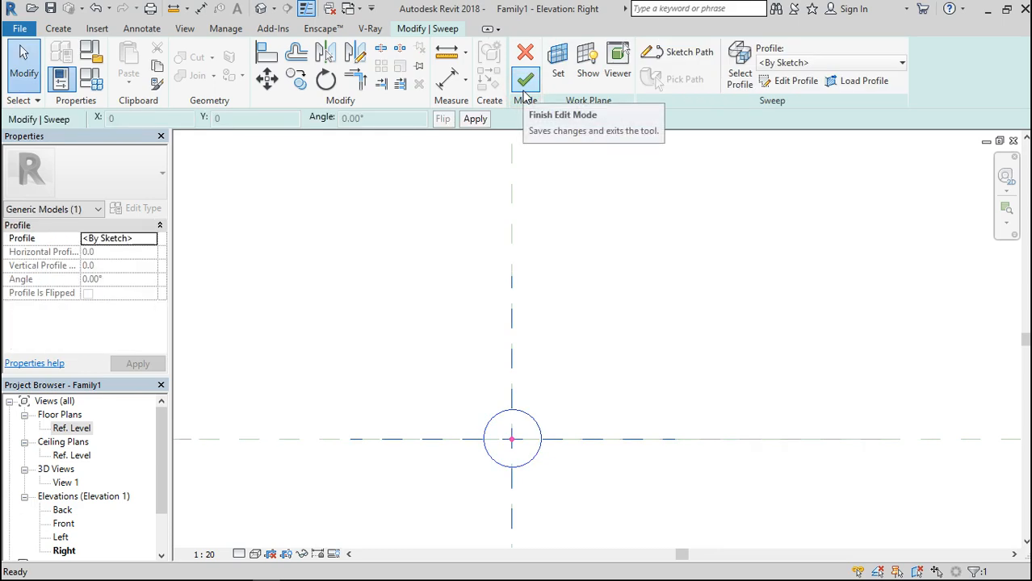
{"action": "left_click", "coordinate": [525, 94]}
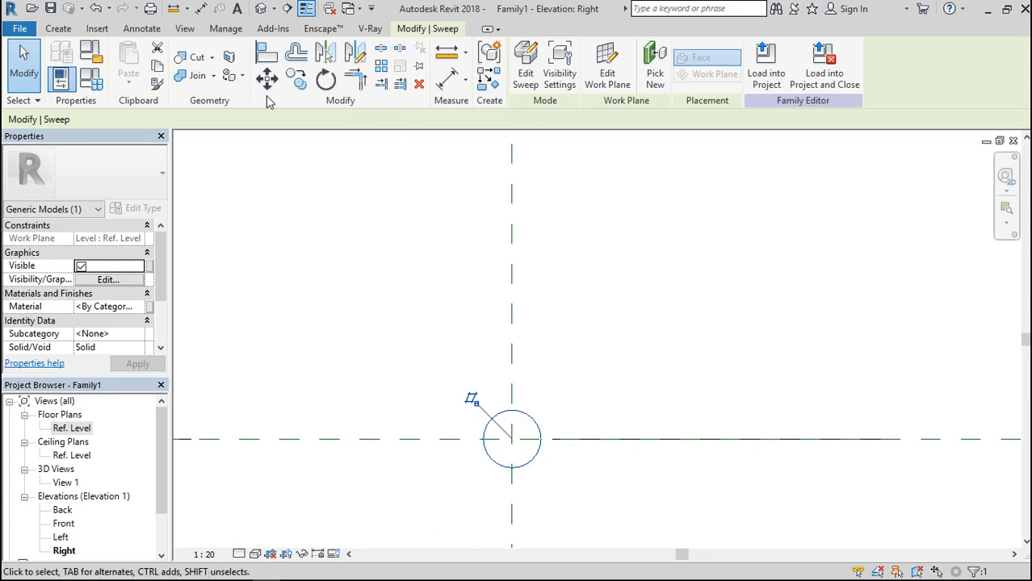
Step: Try moving the rail sweep 1000 mm straight up from the reference level in the Right elevation
{"action": "left_click", "coordinate": [266, 79]}
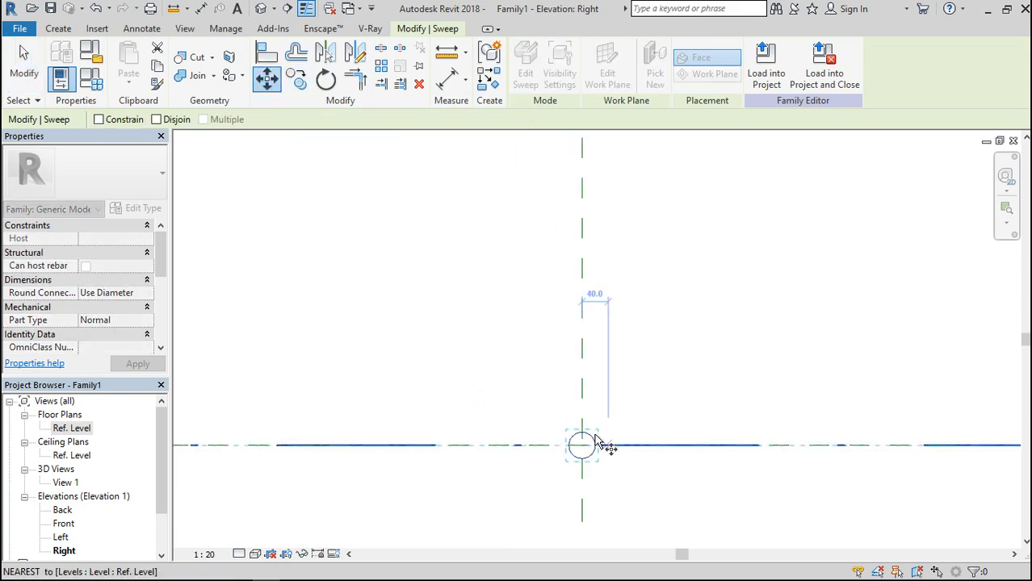
{"action": "left_click", "coordinate": [582, 445]}
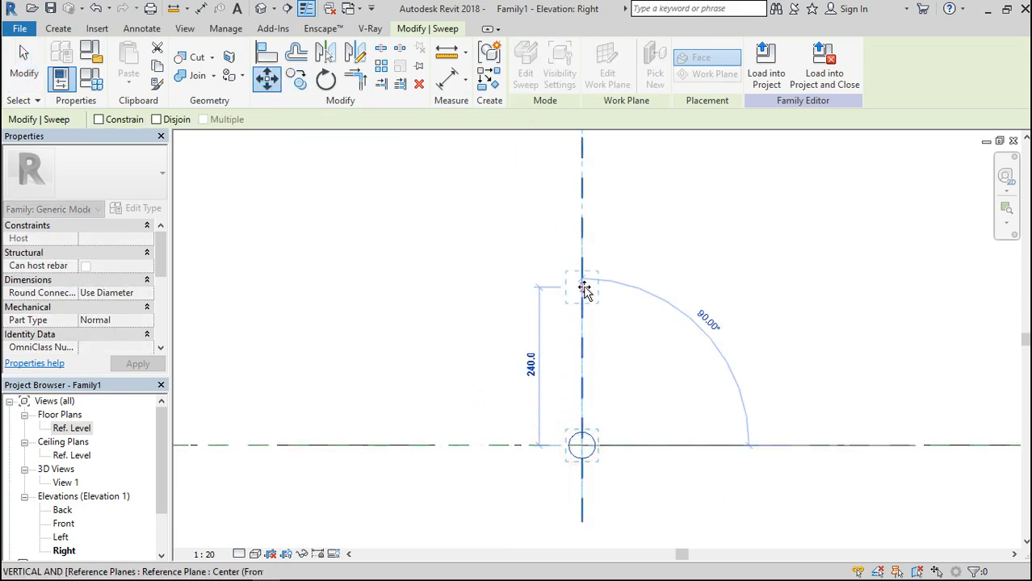
{"action": "type", "text": "1"}
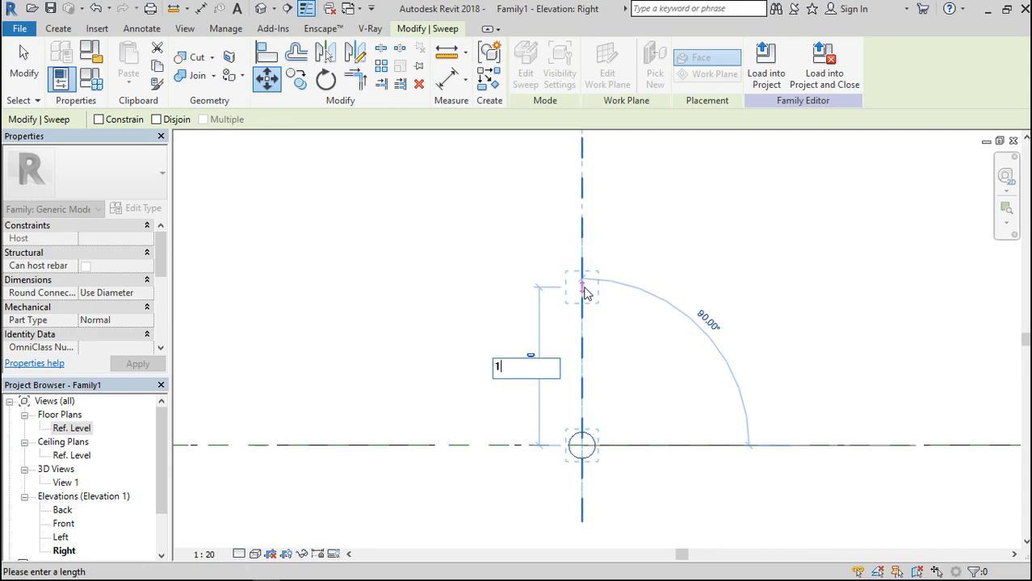
{"action": "type", "text": "000"}
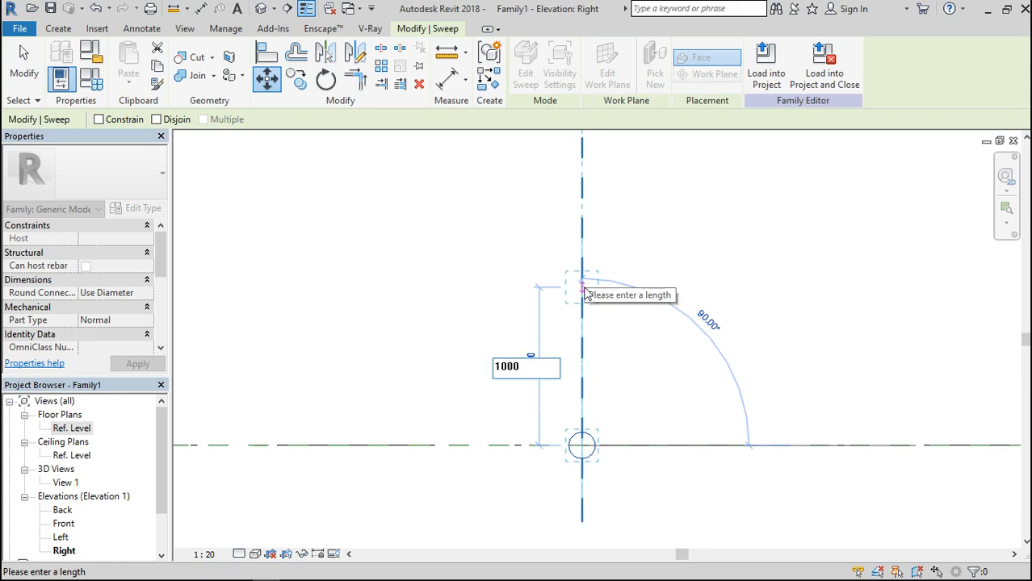
{"action": "key", "text": "Return"}
{"action": "scroll", "coordinate": [616, 420], "scroll_direction": "down", "scroll_amount": 4}
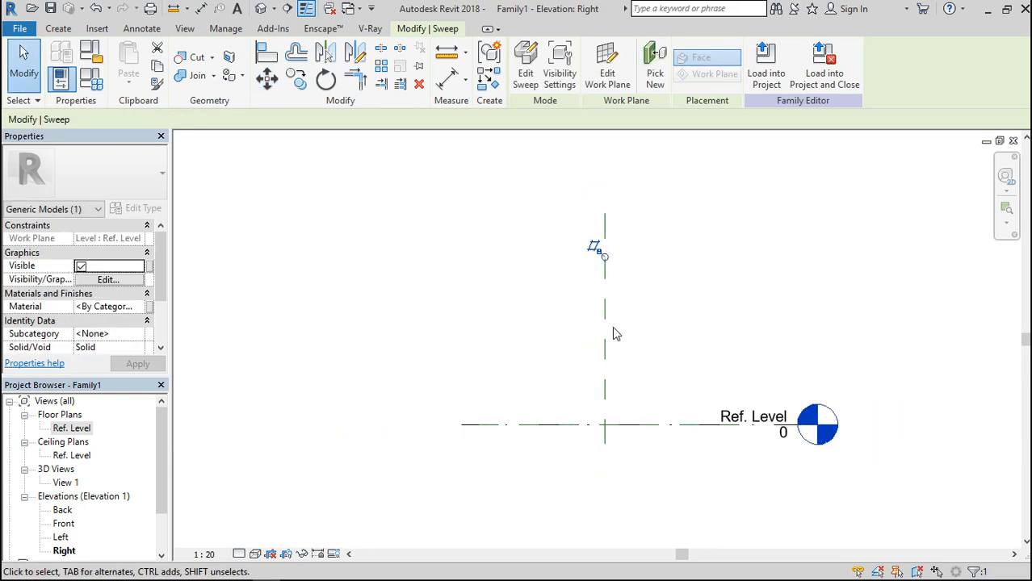
Step: Open the Back elevation and undo the rail's last move
{"action": "double_click", "coordinate": [61, 510]}
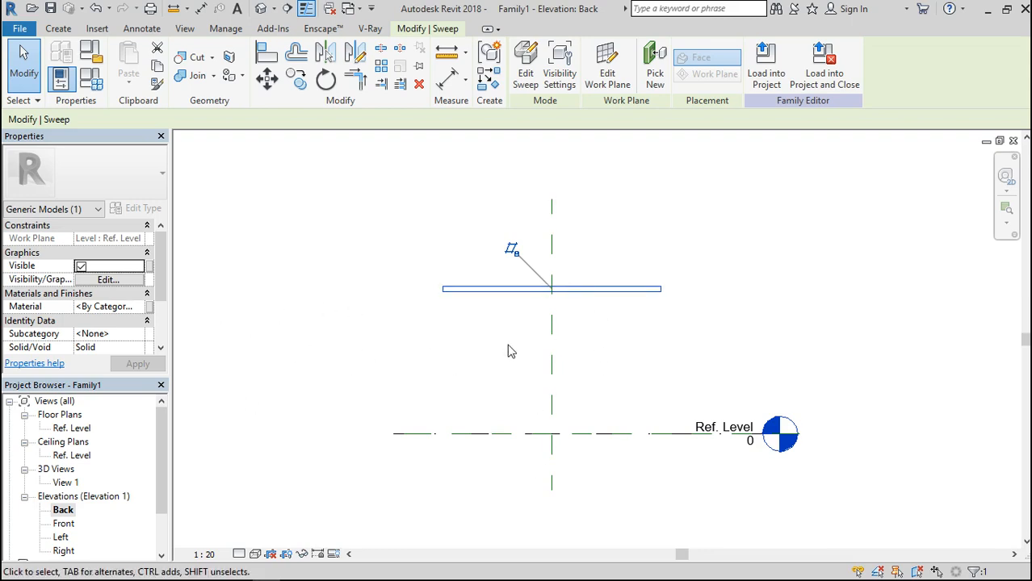
{"action": "left_click", "coordinate": [634, 297]}
{"action": "key", "text": "ctrl+z"}
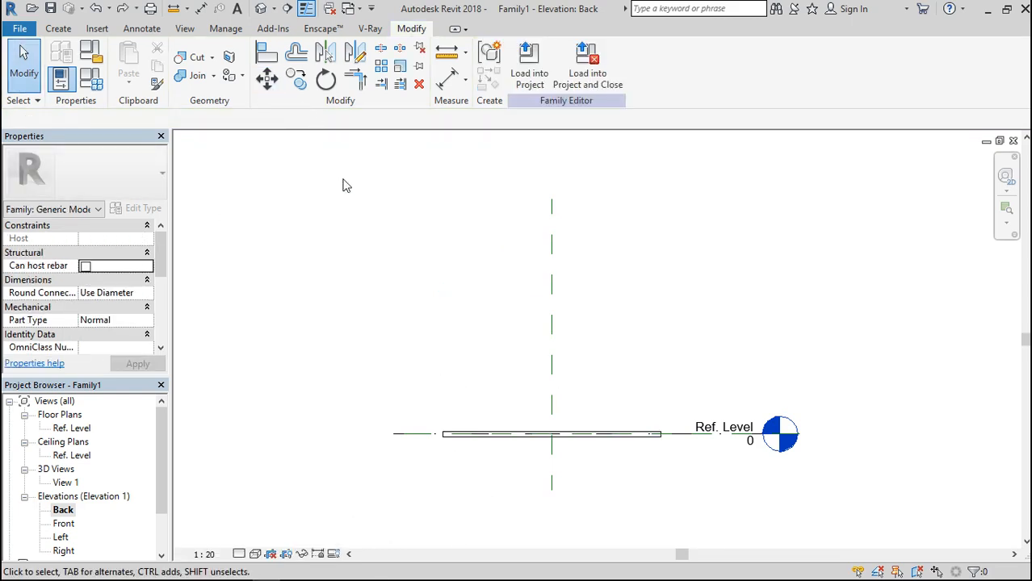
Step: Move the rail sweep 900 mm straight up from the reference level in the Back elevation, and deselect it
{"action": "left_click", "coordinate": [267, 77]}
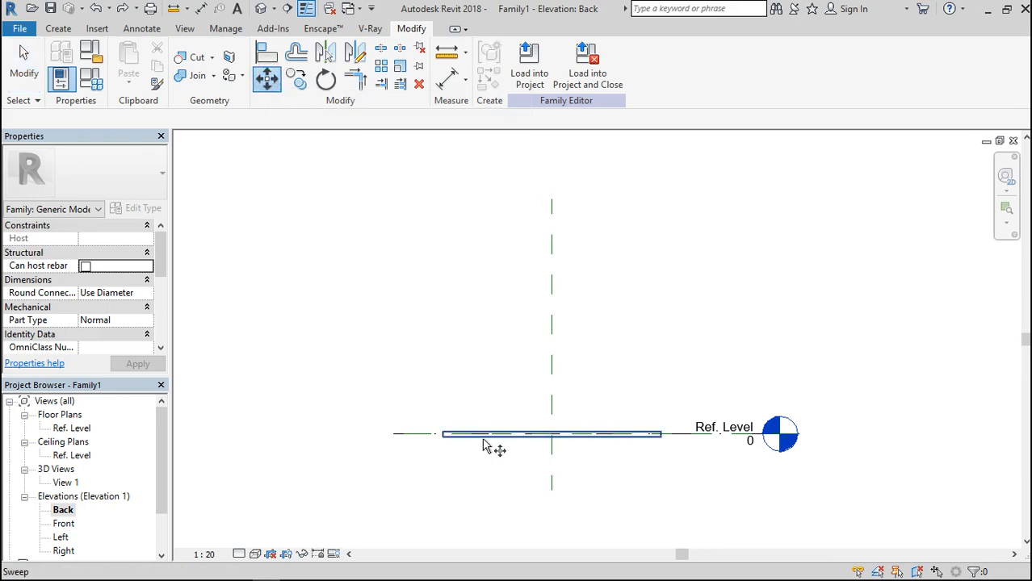
{"action": "scroll", "coordinate": [453, 442], "scroll_direction": "up", "scroll_amount": 4}
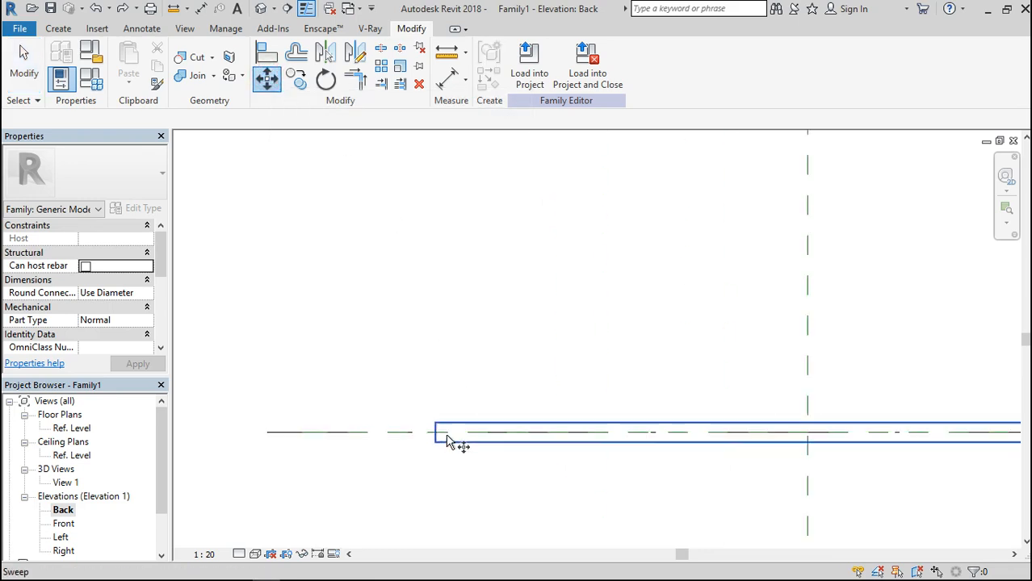
{"action": "key", "text": "Return"}
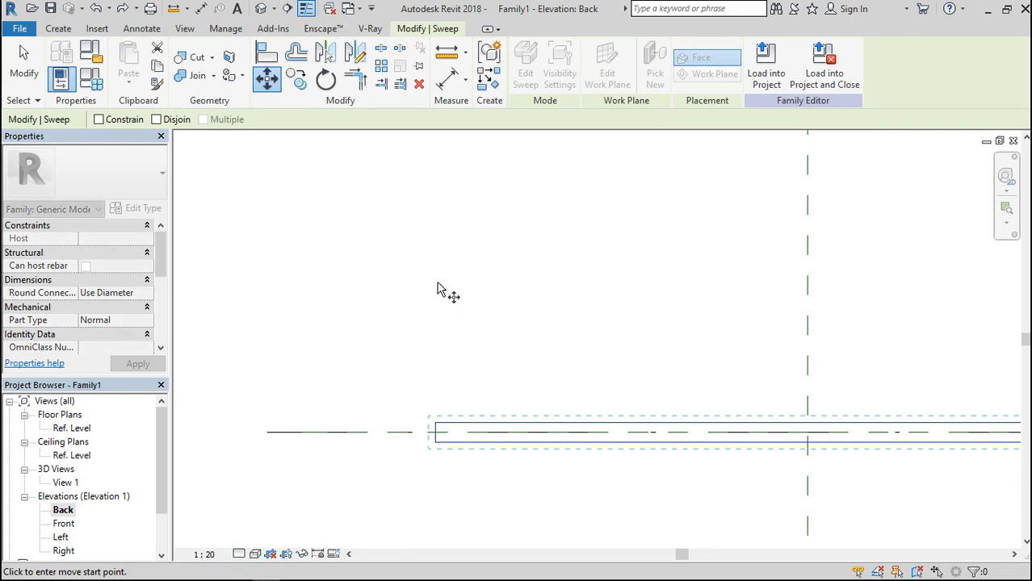
{"action": "left_click", "coordinate": [436, 432]}
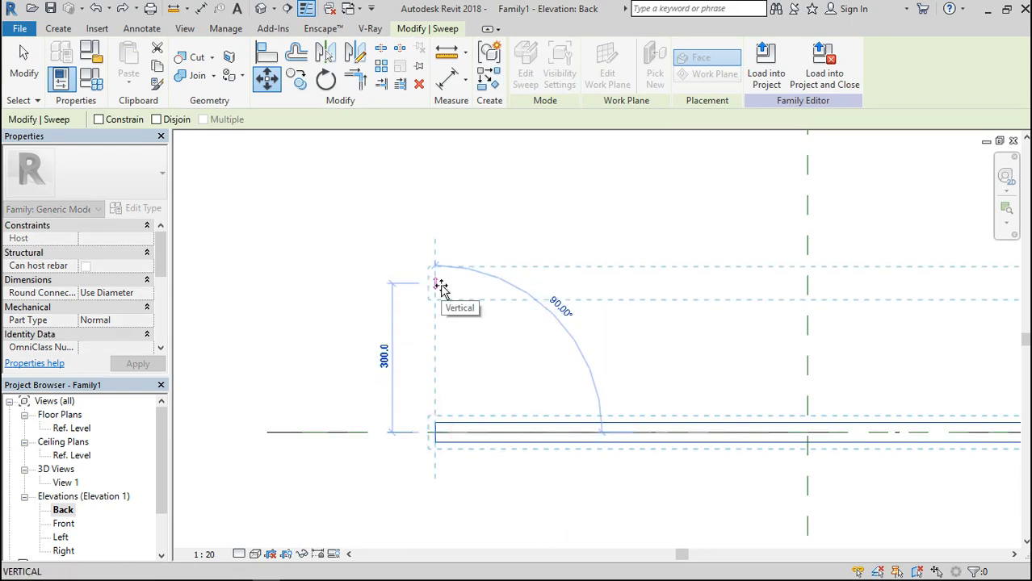
{"action": "type", "text": "90"}
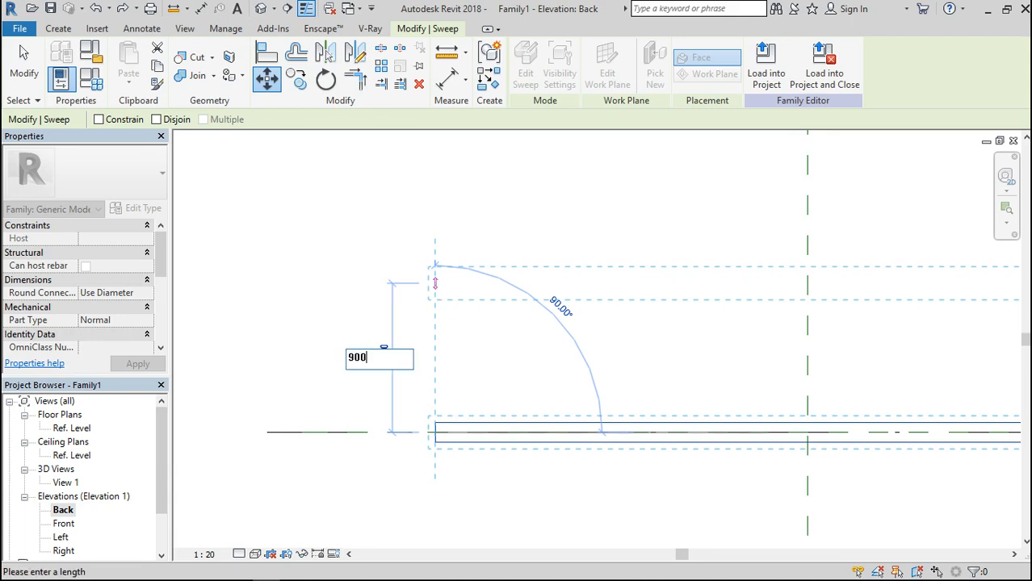
{"action": "type", "text": "0"}
{"action": "key", "text": "Return"}
{"action": "scroll", "coordinate": [409, 305], "scroll_direction": "down", "scroll_amount": 5}
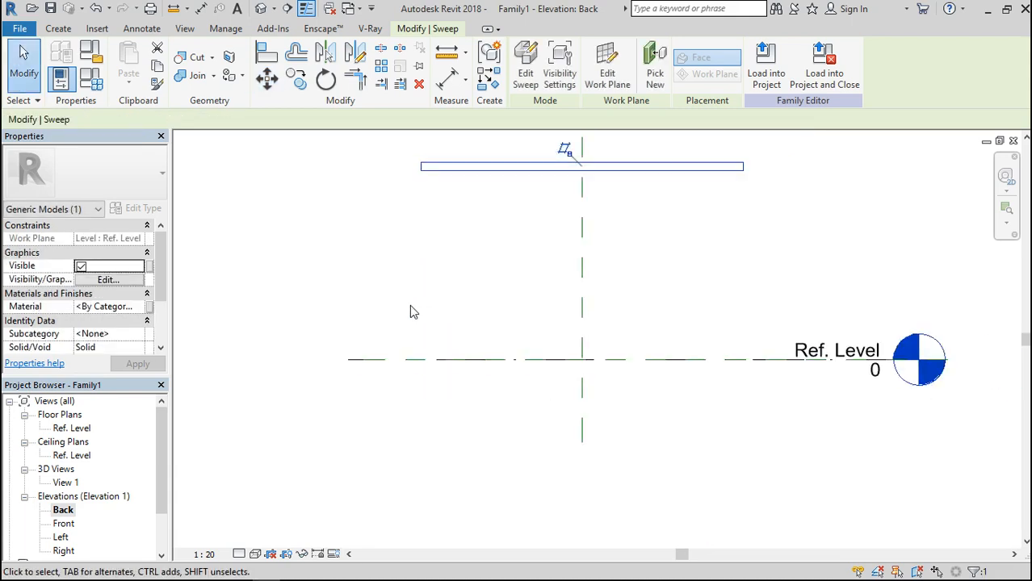
{"action": "scroll", "coordinate": [485, 236], "scroll_direction": "up", "scroll_amount": 3}
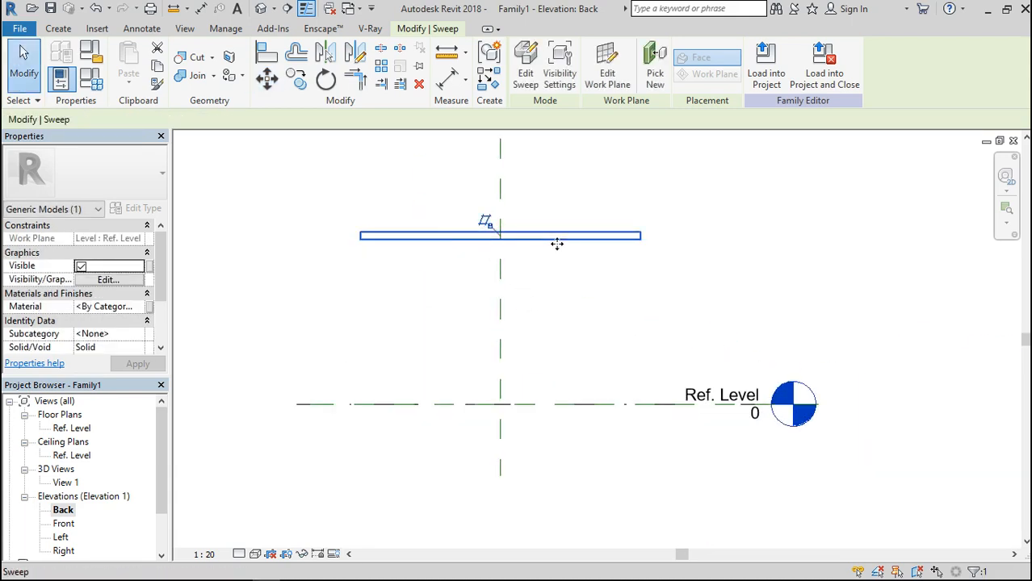
{"action": "left_click", "coordinate": [418, 356]}
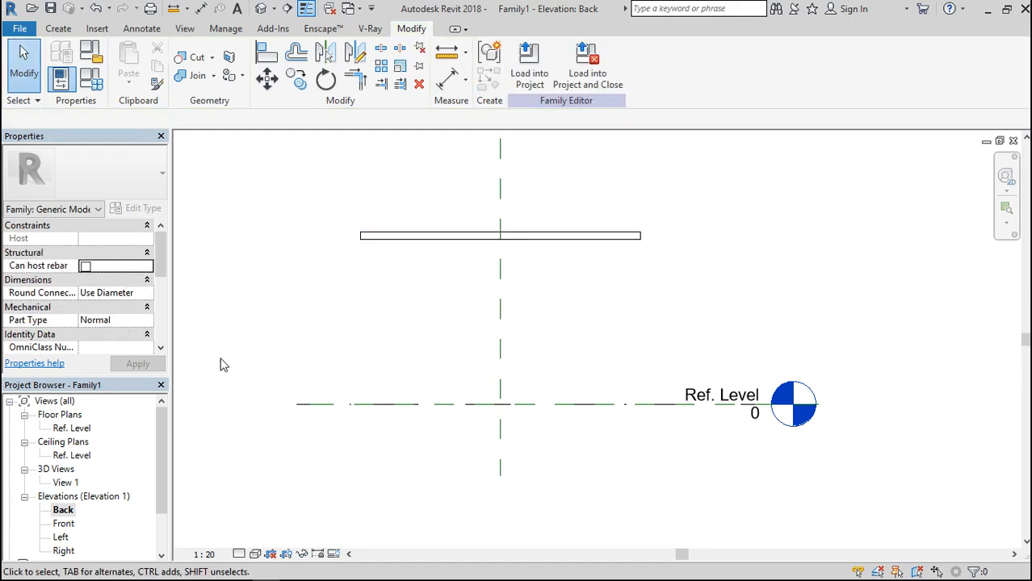
Step: Create an extrusion in the Ref. Level floor plan from a 20 mm radius circle on the centreline near the rail's left end
{"action": "double_click", "coordinate": [79, 429]}
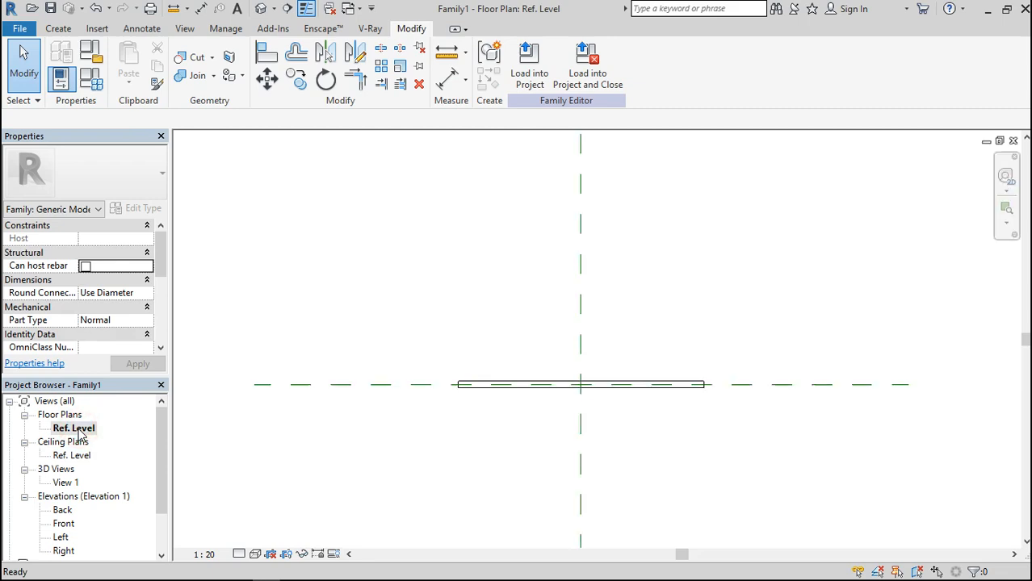
{"action": "scroll", "coordinate": [482, 392], "scroll_direction": "up", "scroll_amount": 3}
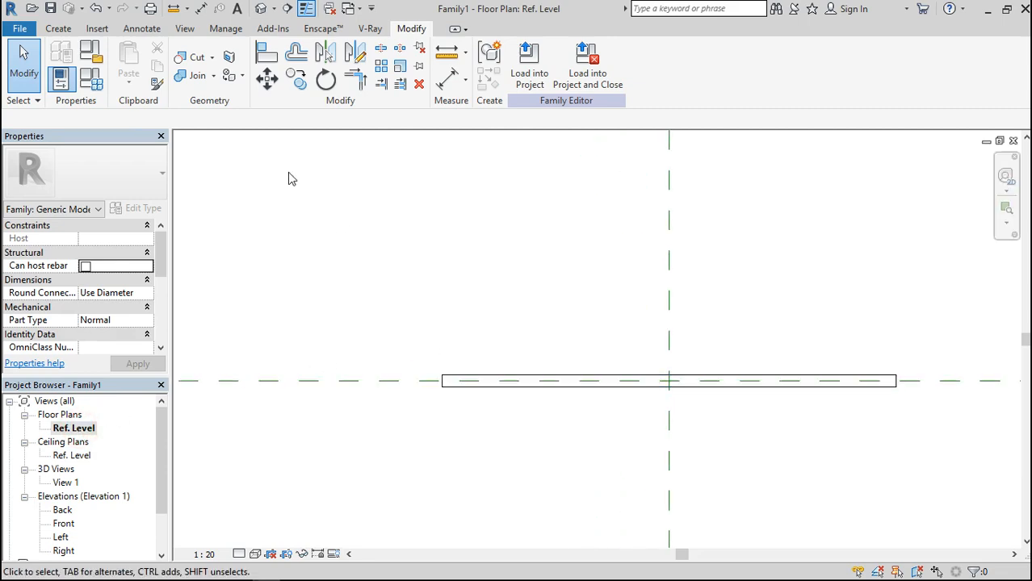
{"action": "left_click", "coordinate": [60, 29]}
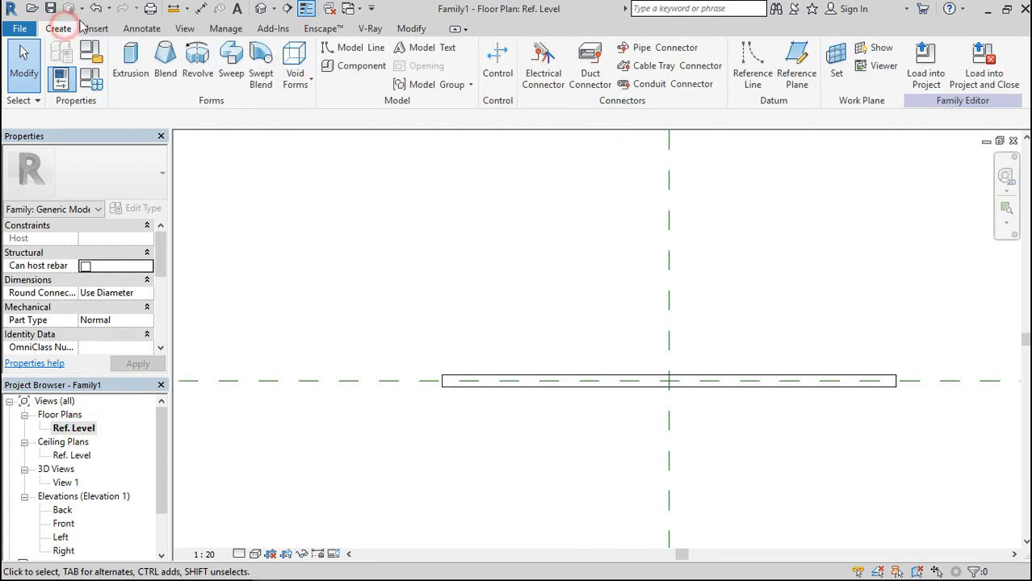
{"action": "left_click", "coordinate": [122, 60]}
{"action": "scroll", "coordinate": [456, 391], "scroll_direction": "up", "scroll_amount": 3}
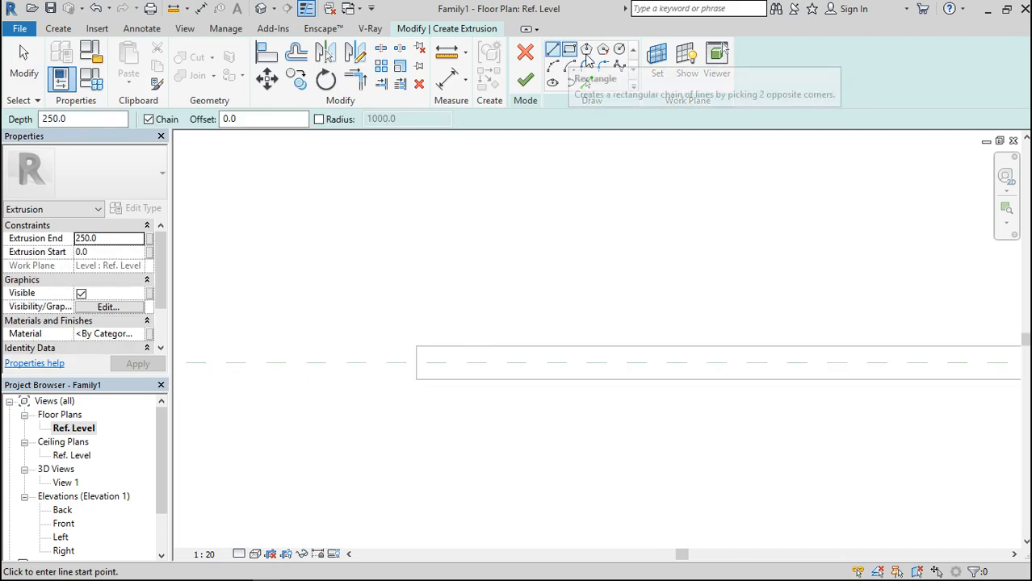
{"action": "left_click", "coordinate": [619, 50]}
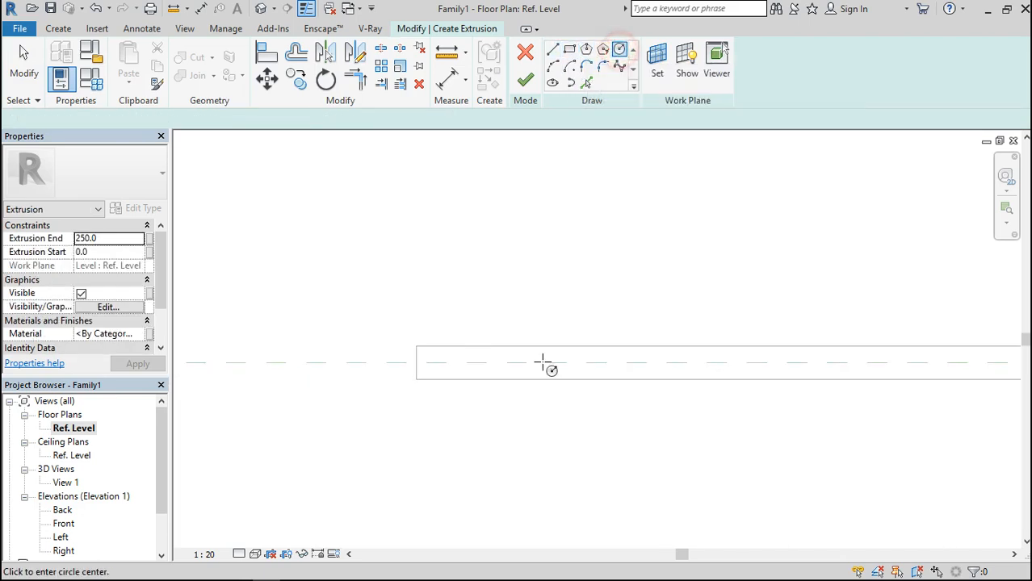
{"action": "left_click", "coordinate": [473, 363]}
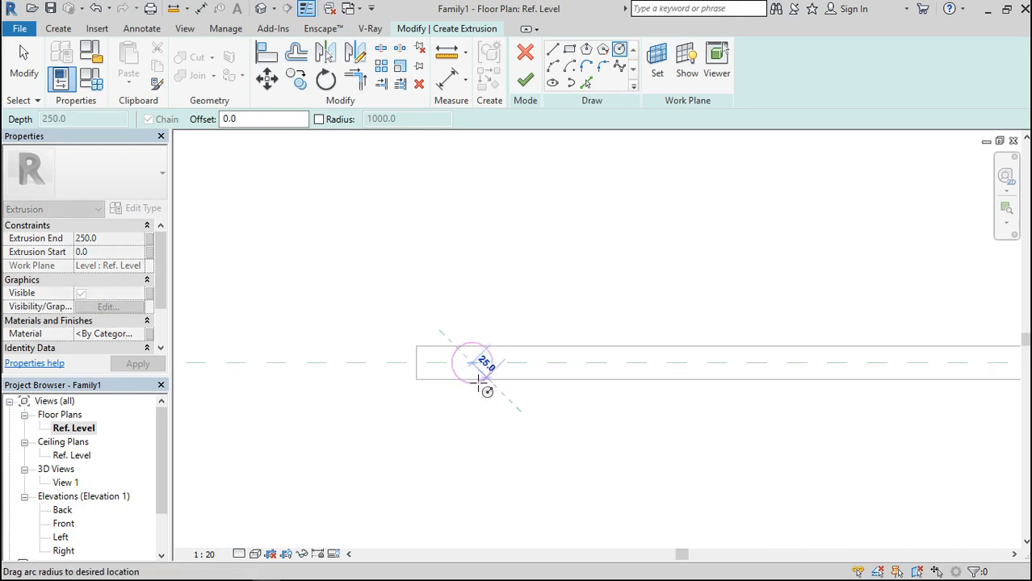
{"action": "scroll", "coordinate": [473, 381], "scroll_direction": "up", "scroll_amount": 2}
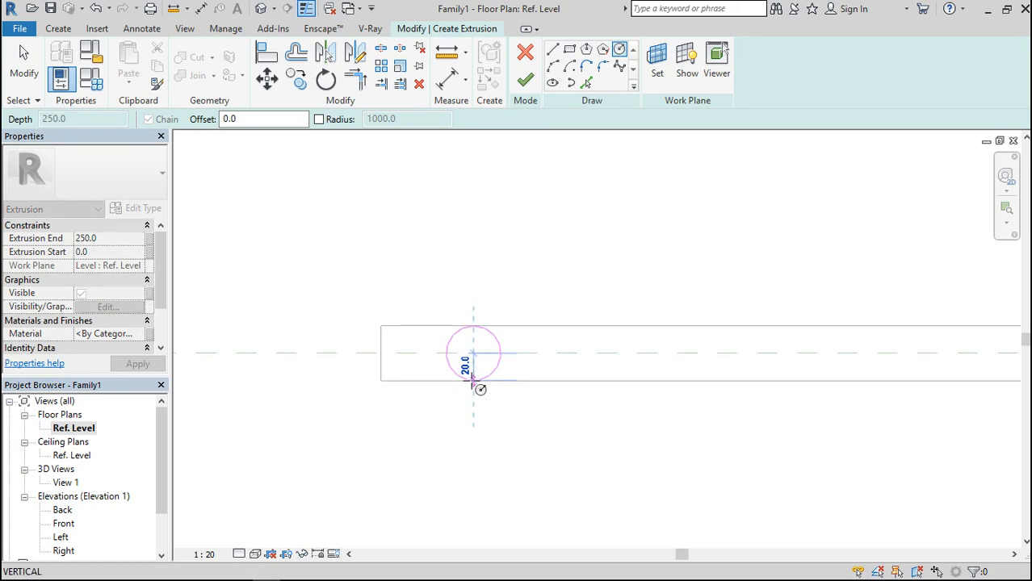
{"action": "left_click", "coordinate": [473, 381]}
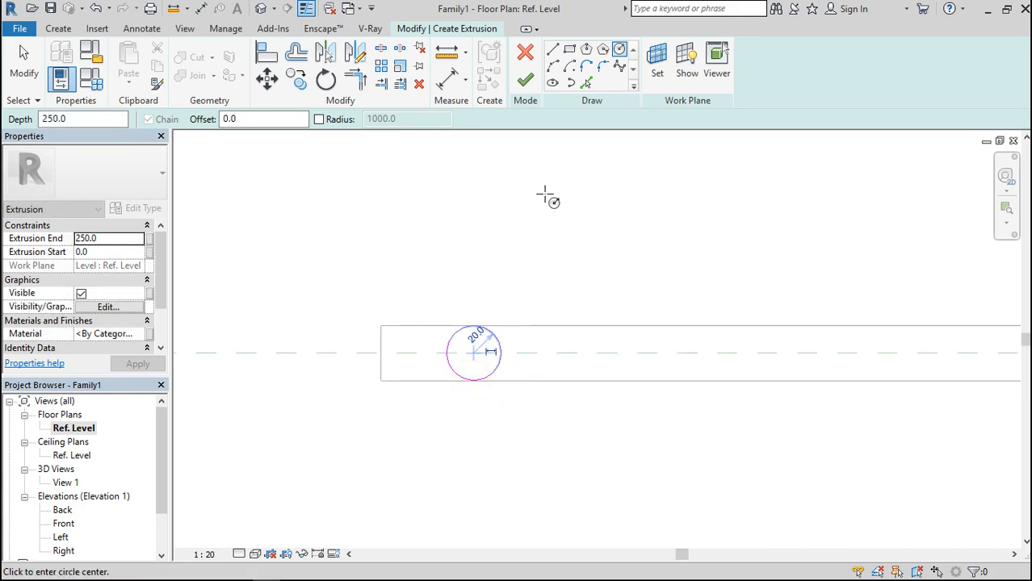
{"action": "left_click", "coordinate": [524, 83]}
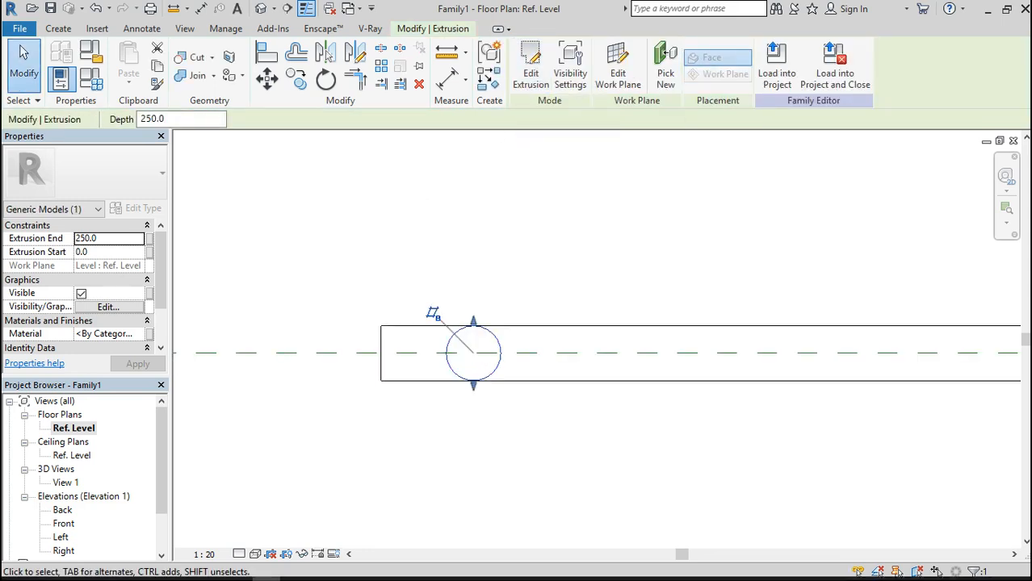
Step: Stretch the round post upward in the Back elevation to a depth of about 889 mm, so its top overlaps the rail
{"action": "double_click", "coordinate": [62, 510]}
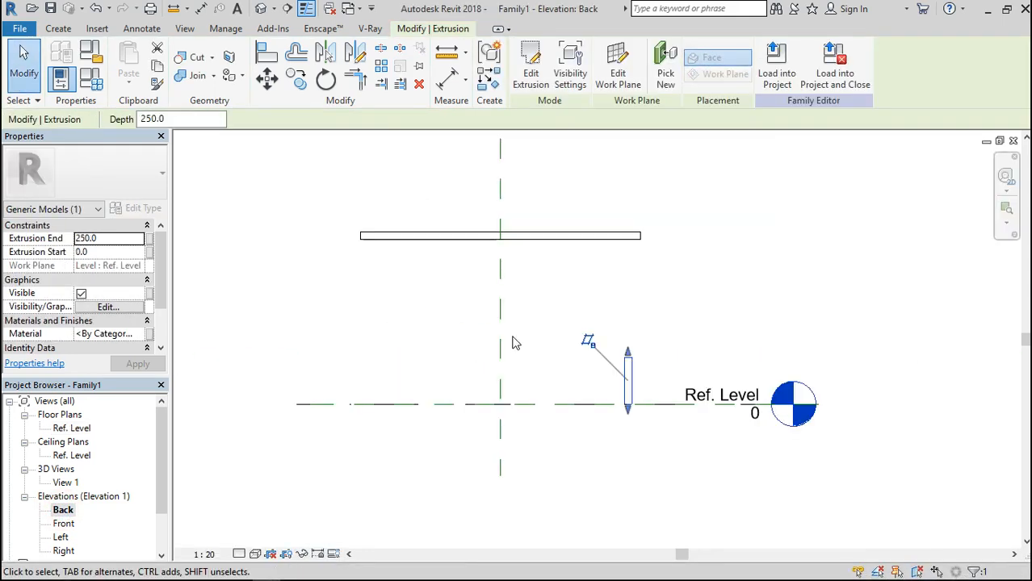
{"action": "left_click_drag", "start_coordinate": [627, 351], "coordinate": [632, 245]}
{"action": "scroll", "coordinate": [633, 233], "scroll_direction": "up", "scroll_amount": 5}
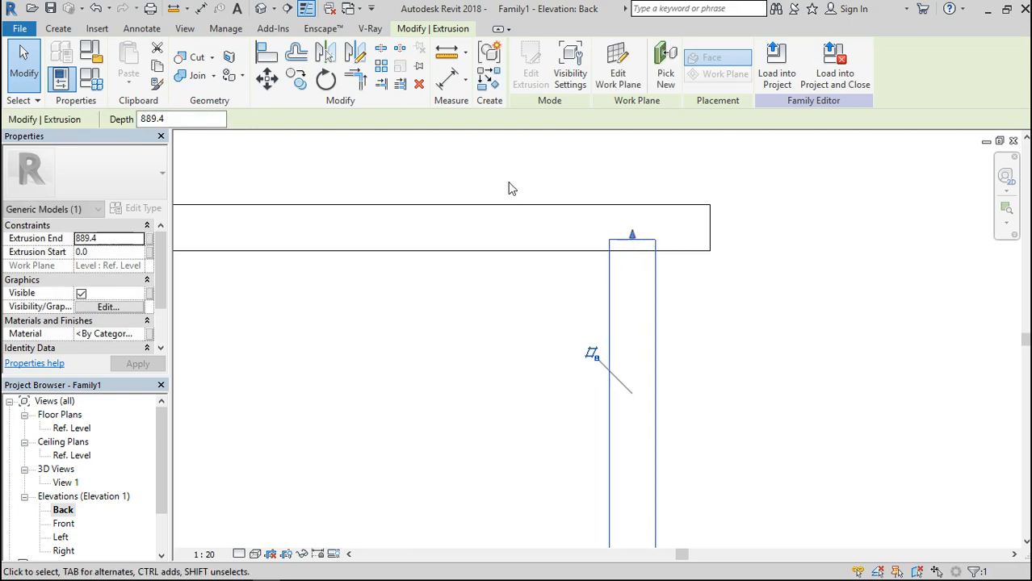
Step: Open the default 3D view, set its visual style to Realistic, and examine the joint between post and rail from the front
{"action": "left_click", "coordinate": [260, 9]}
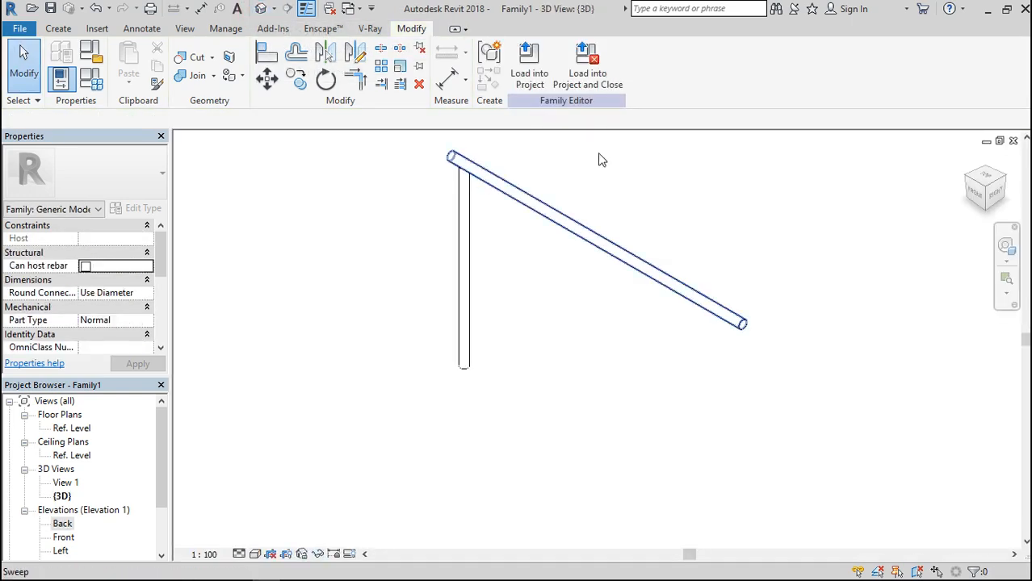
{"action": "left_click", "coordinate": [975, 196]}
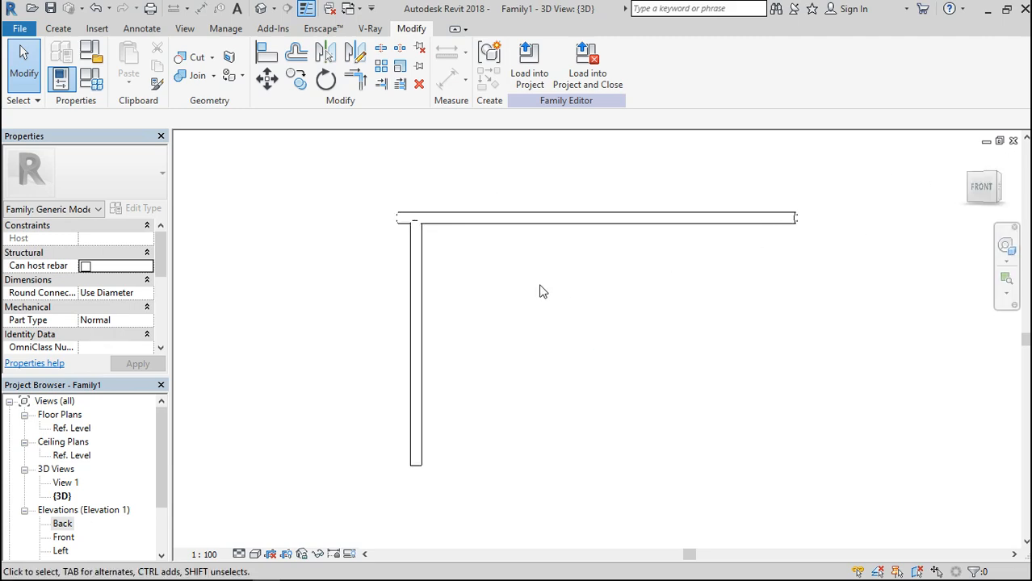
{"action": "scroll", "coordinate": [419, 227], "scroll_direction": "up", "scroll_amount": 5}
{"action": "left_click", "coordinate": [324, 304]}
{"action": "left_click", "coordinate": [256, 554]}
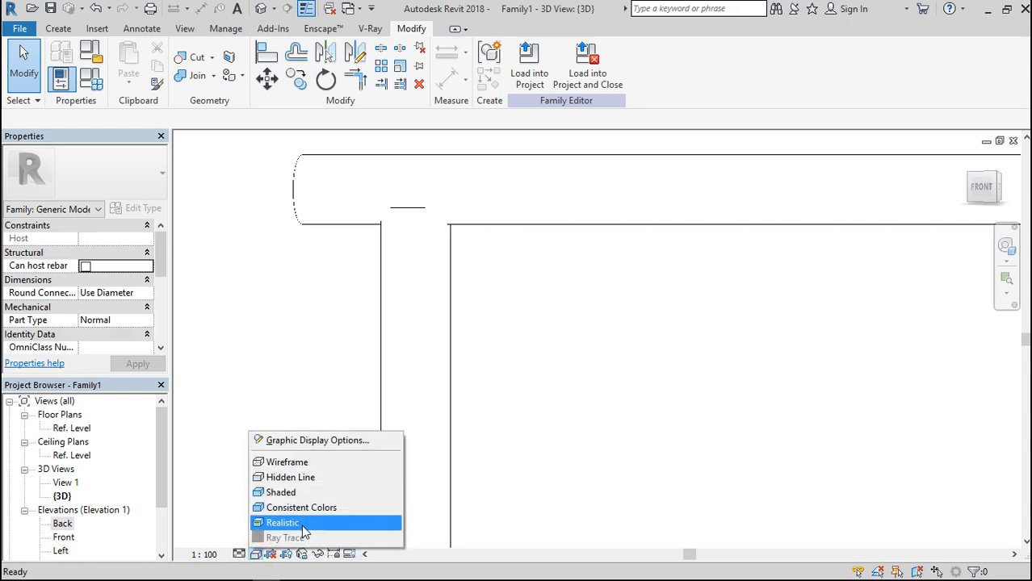
{"action": "left_click", "coordinate": [300, 525]}
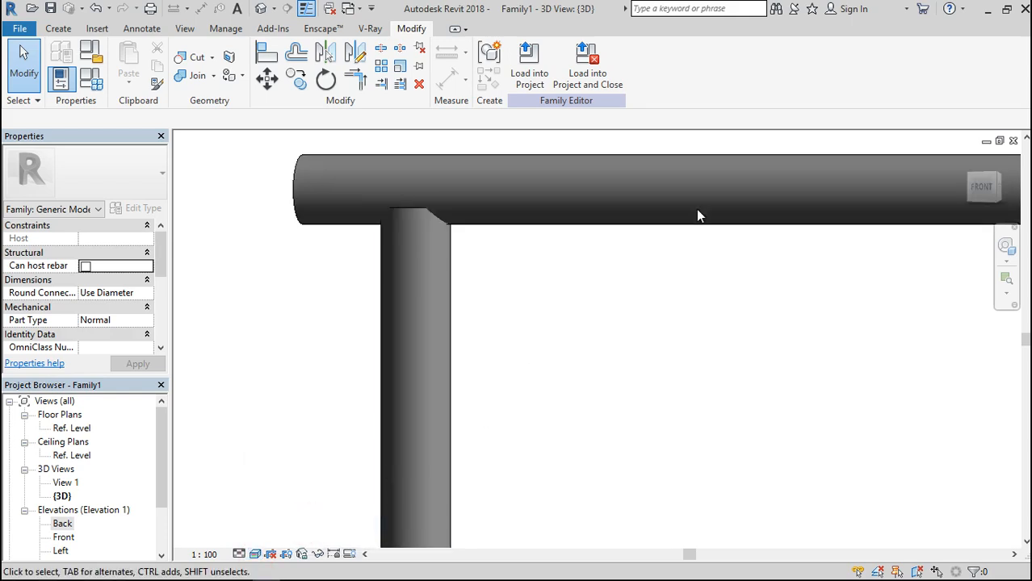
{"action": "left_click", "coordinate": [980, 187]}
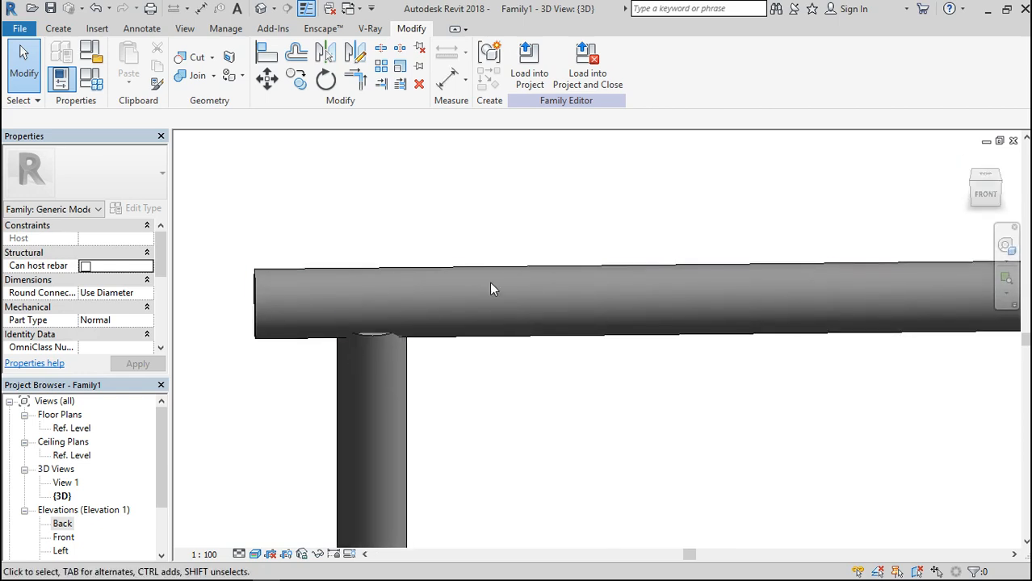
{"action": "scroll", "coordinate": [491, 284], "scroll_direction": "down", "scroll_amount": 3}
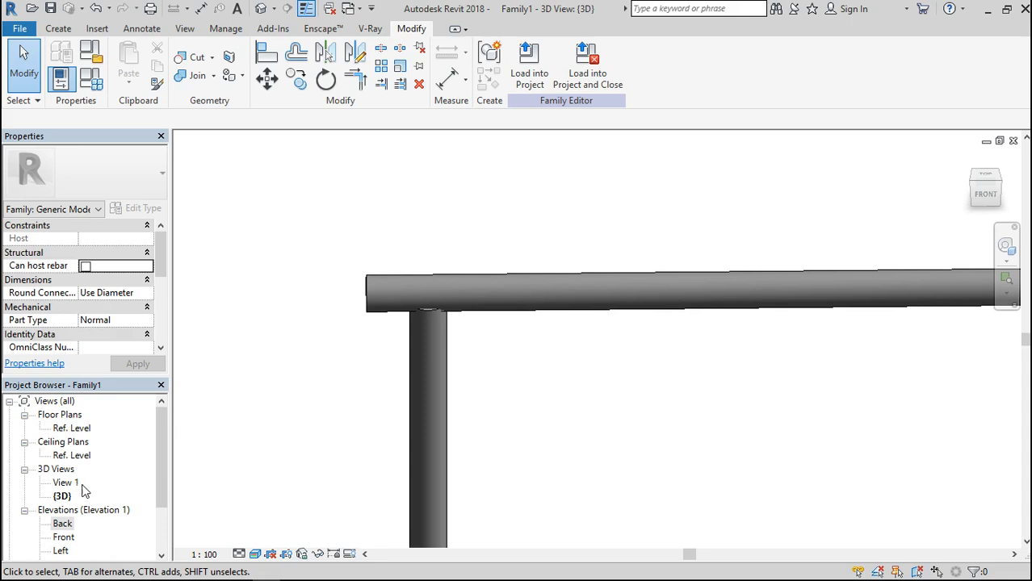
Step: Return to the Back elevation and bring up the railing reference photo in Photos to study its layout
{"action": "double_click", "coordinate": [63, 523]}
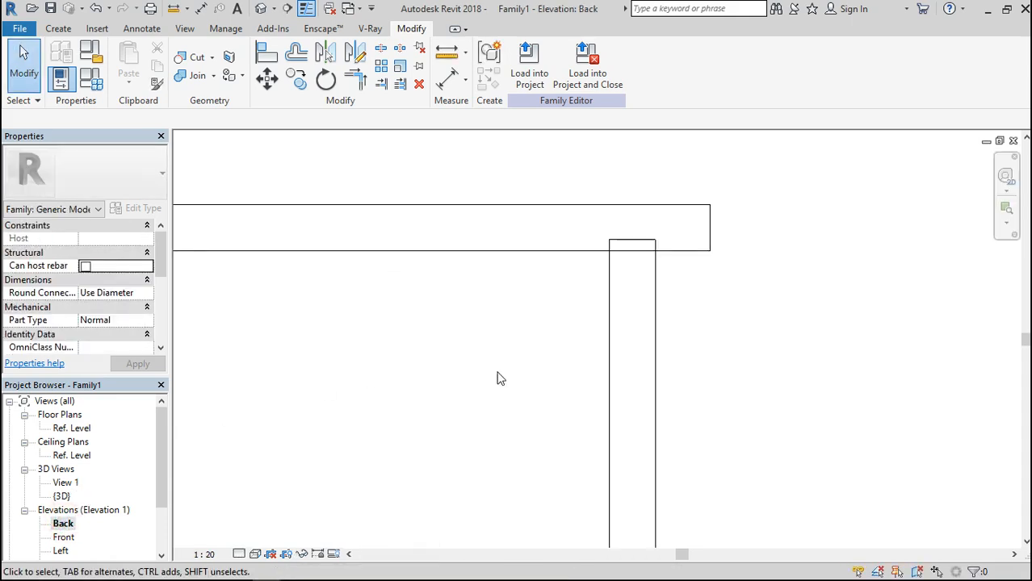
{"action": "scroll", "coordinate": [713, 276], "scroll_direction": "down", "scroll_amount": 3}
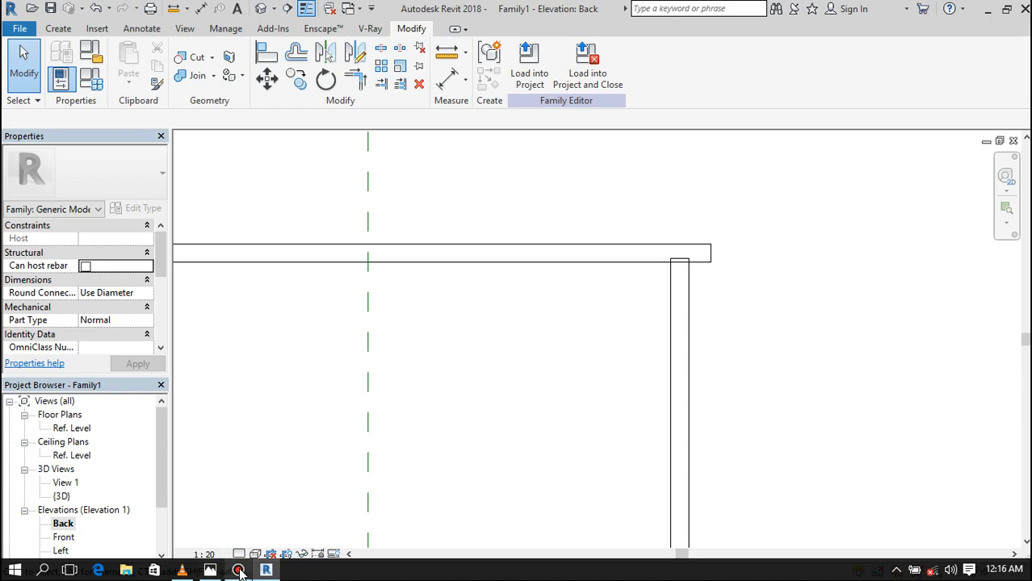
{"action": "left_click", "coordinate": [209, 572]}
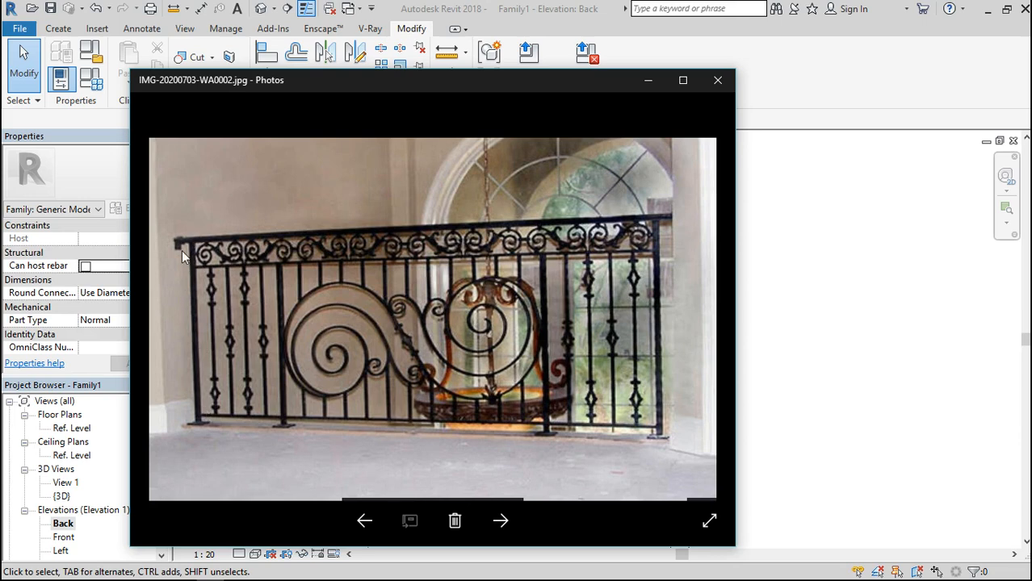
Step: Examine the baluster ornaments, scroll band and spacing of the bars in the railing photo, and minimise Photos to return to Revit
{"action": "scroll", "coordinate": [182, 250], "scroll_direction": "up", "scroll_amount": 5}
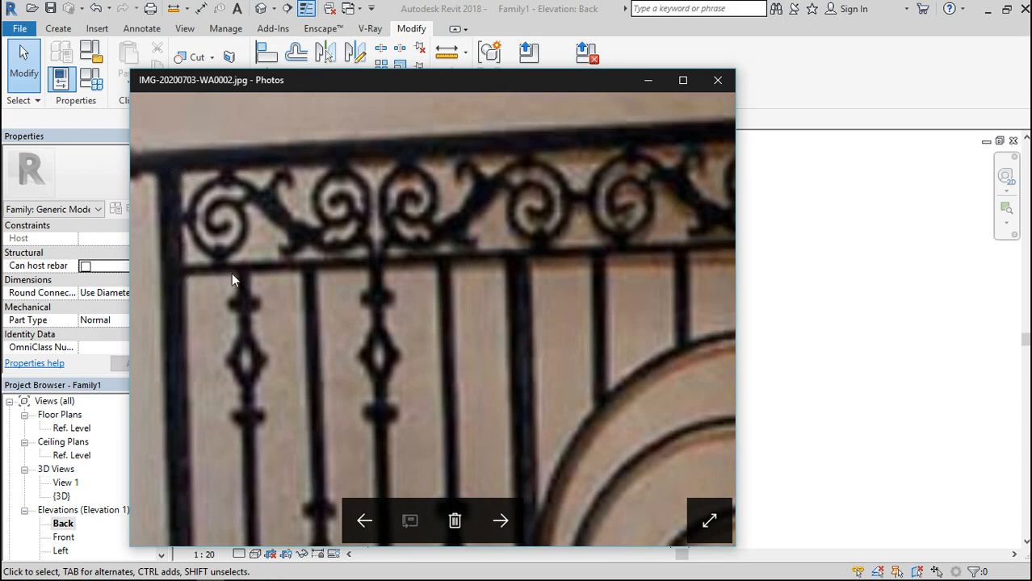
{"action": "scroll", "coordinate": [268, 244], "scroll_direction": "down", "scroll_amount": 5}
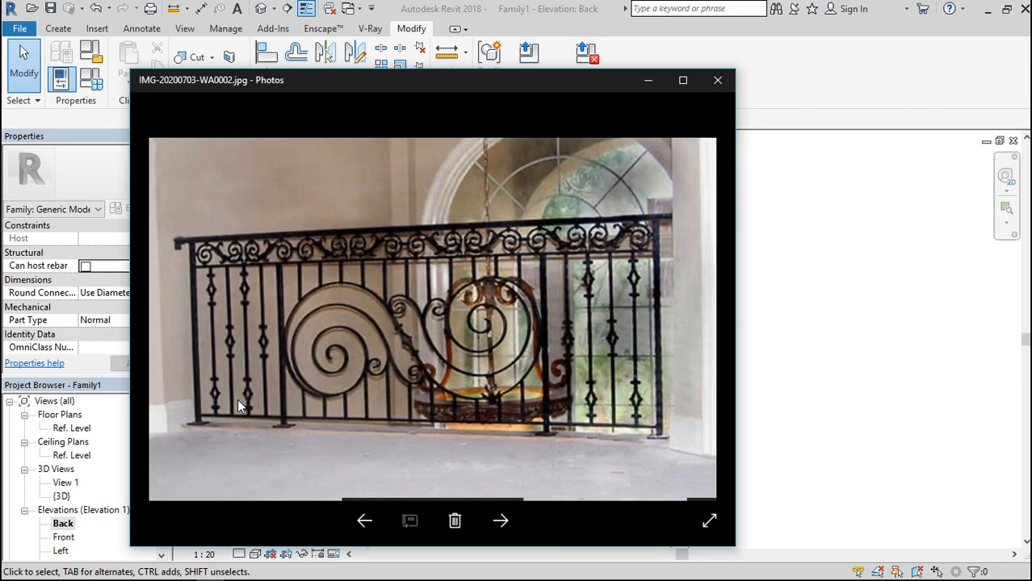
{"action": "scroll", "coordinate": [238, 399], "scroll_direction": "up", "scroll_amount": 3}
{"action": "scroll", "coordinate": [337, 243], "scroll_direction": "down", "scroll_amount": 3}
{"action": "scroll", "coordinate": [338, 243], "scroll_direction": "up", "scroll_amount": 3}
{"action": "scroll", "coordinate": [338, 243], "scroll_direction": "down", "scroll_amount": 3}
{"action": "scroll", "coordinate": [265, 273], "scroll_direction": "up", "scroll_amount": 3}
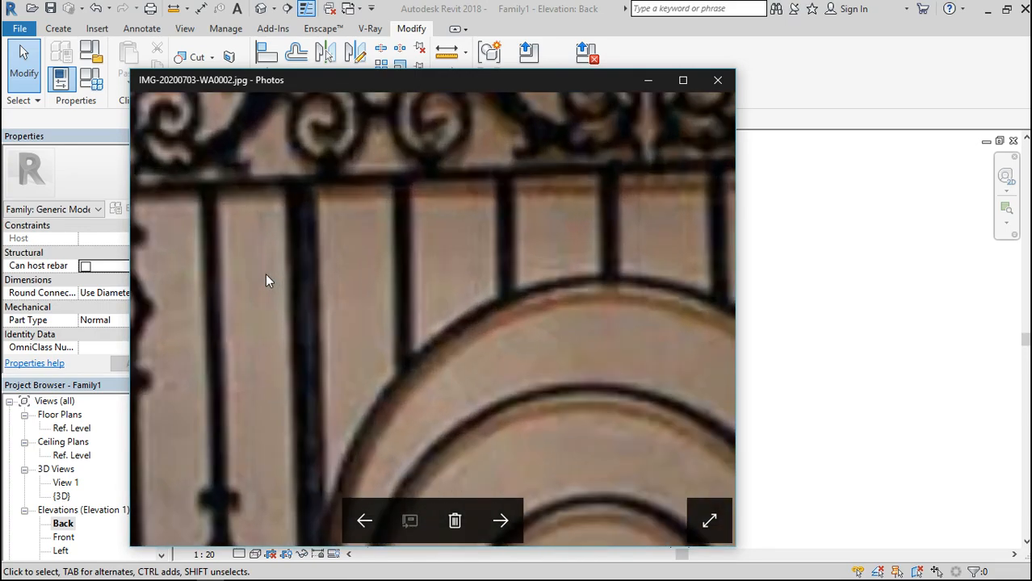
{"action": "scroll", "coordinate": [338, 236], "scroll_direction": "down", "scroll_amount": 3}
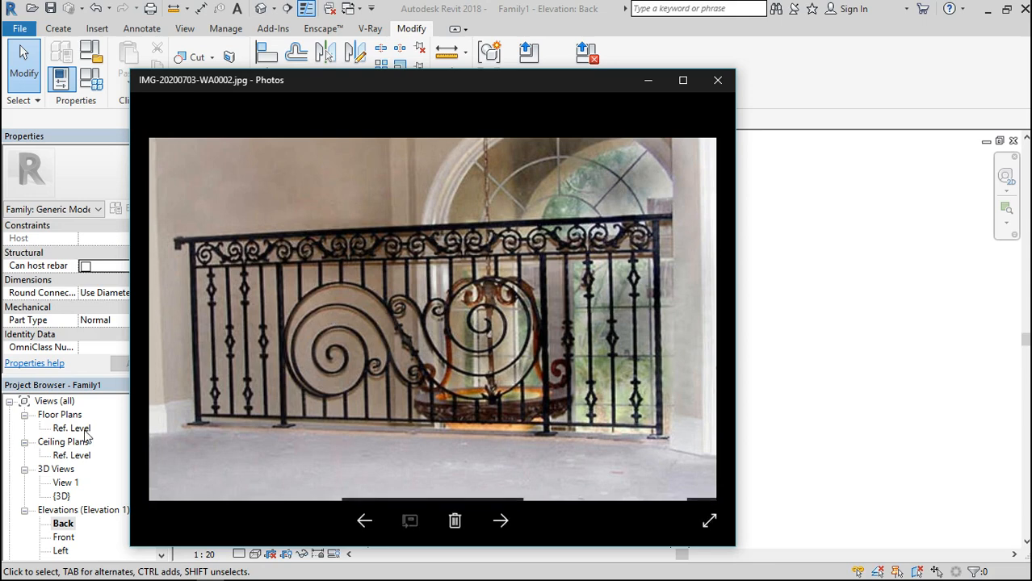
{"action": "left_click", "coordinate": [647, 81]}
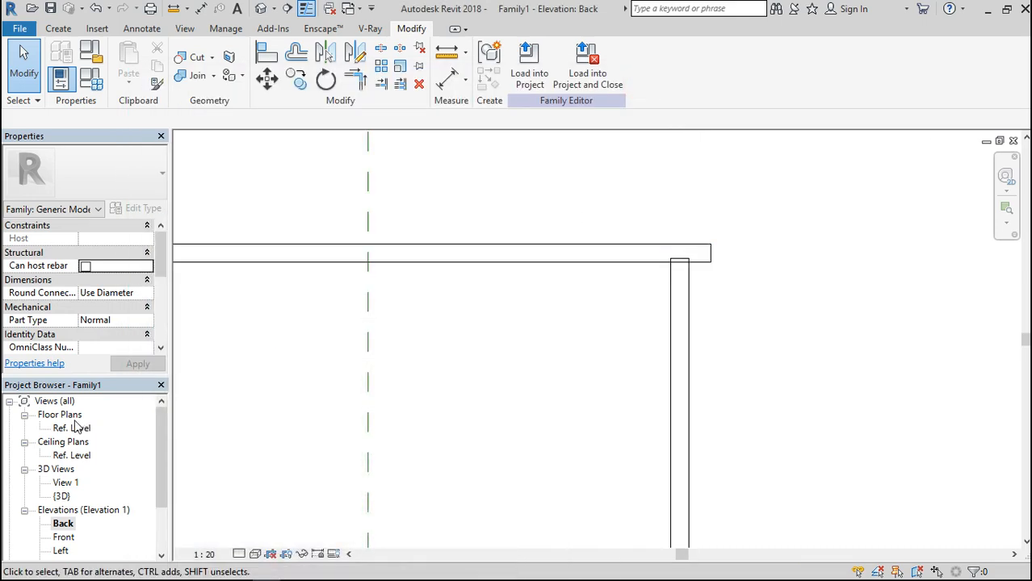
Step: Copy the top rail sweep straight down in the Back elevation to form a second horizontal rail a short distance below it
{"action": "left_click", "coordinate": [451, 263]}
{"action": "scroll", "coordinate": [792, 238], "scroll_direction": "down", "scroll_amount": 2}
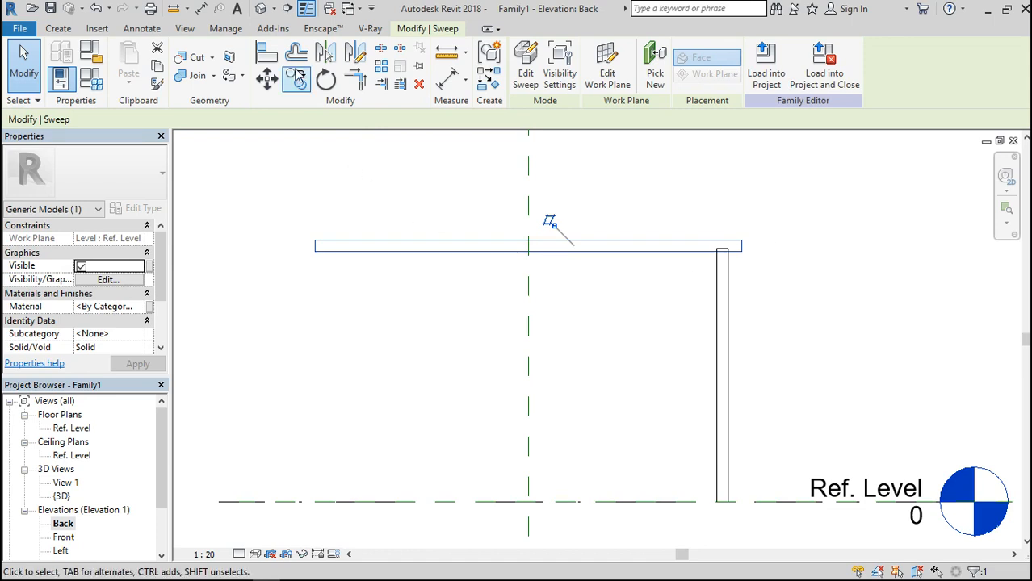
{"action": "left_click", "coordinate": [296, 79]}
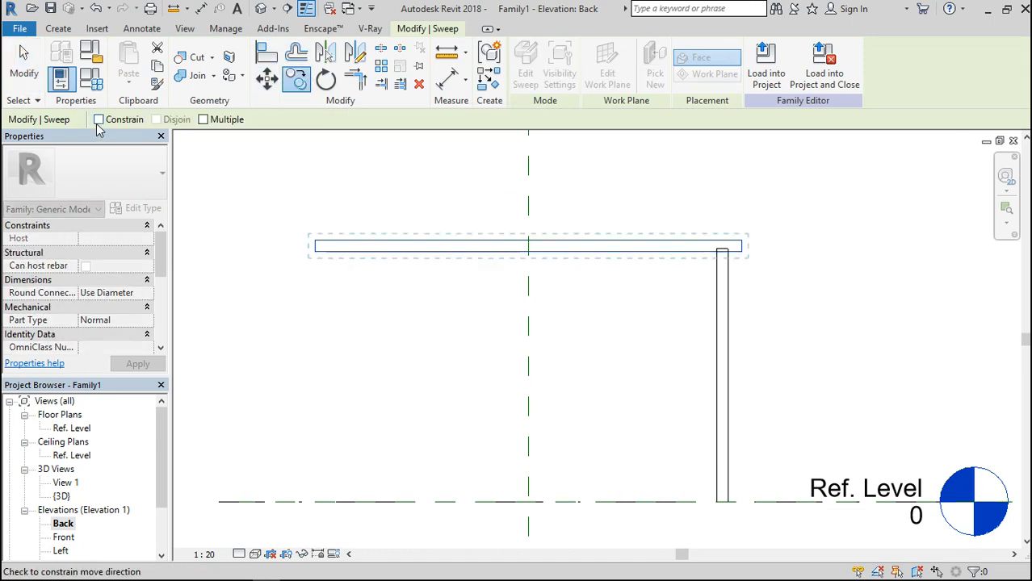
{"action": "scroll", "coordinate": [741, 256], "scroll_direction": "up", "scroll_amount": 3}
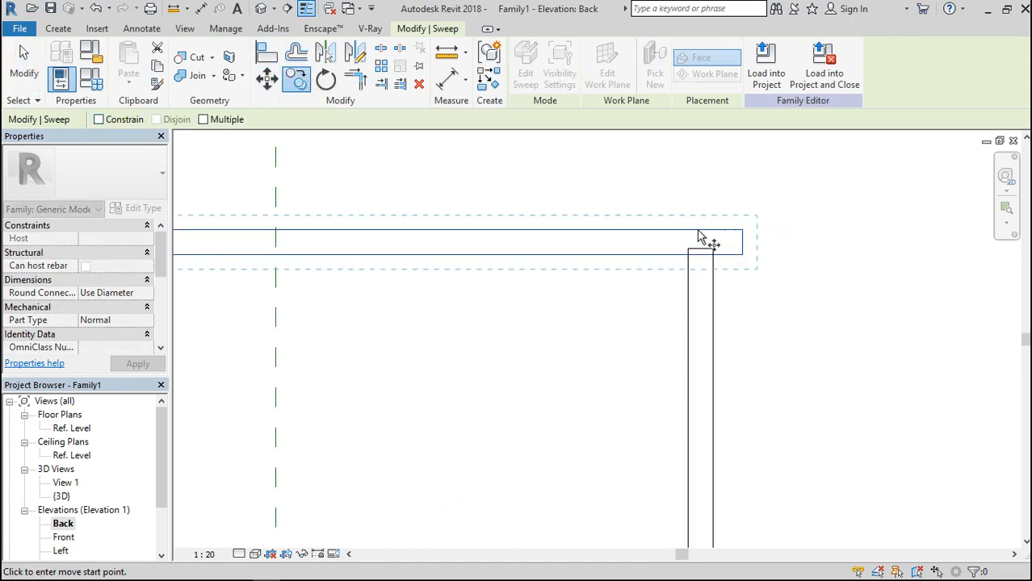
{"action": "left_click", "coordinate": [742, 231]}
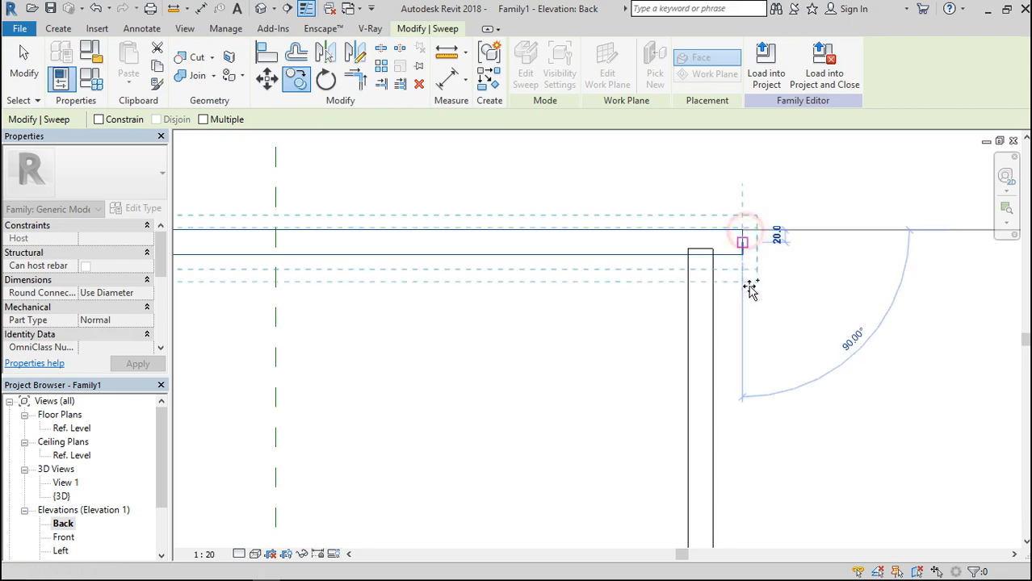
{"action": "left_click", "coordinate": [743, 335]}
{"action": "scroll", "coordinate": [767, 332], "scroll_direction": "down", "scroll_amount": 4}
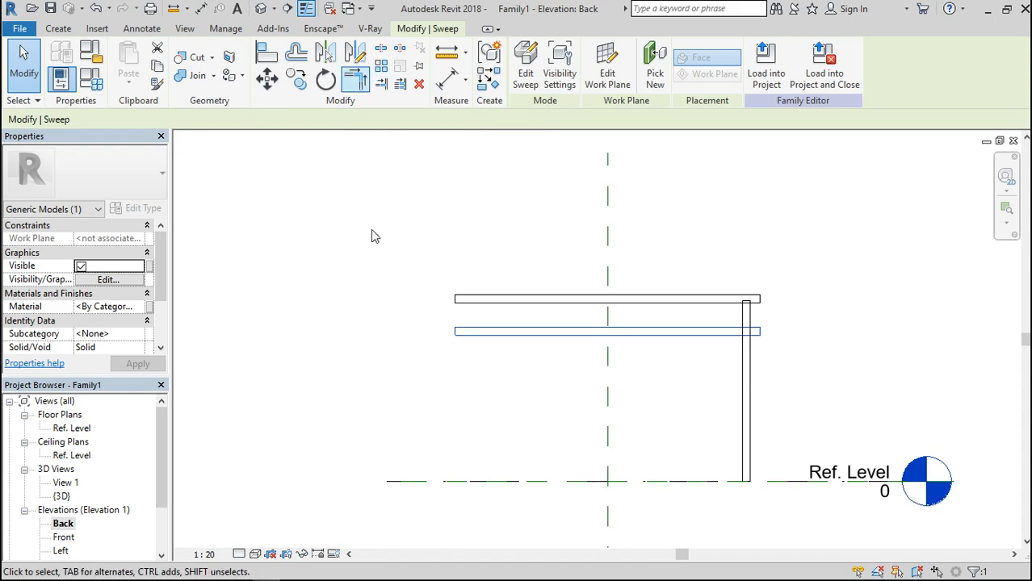
Step: Edit the copied lower rail's sweep profile in the Right elevation, set its circle radius to 5 mm, and finish the sweep
{"action": "double_click", "coordinate": [464, 338]}
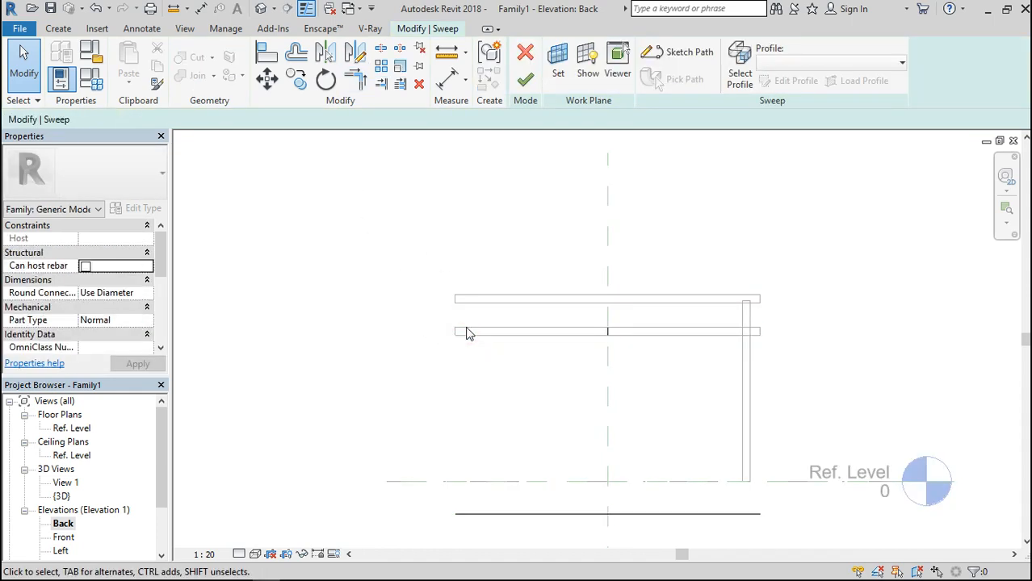
{"action": "left_click", "coordinate": [740, 75]}
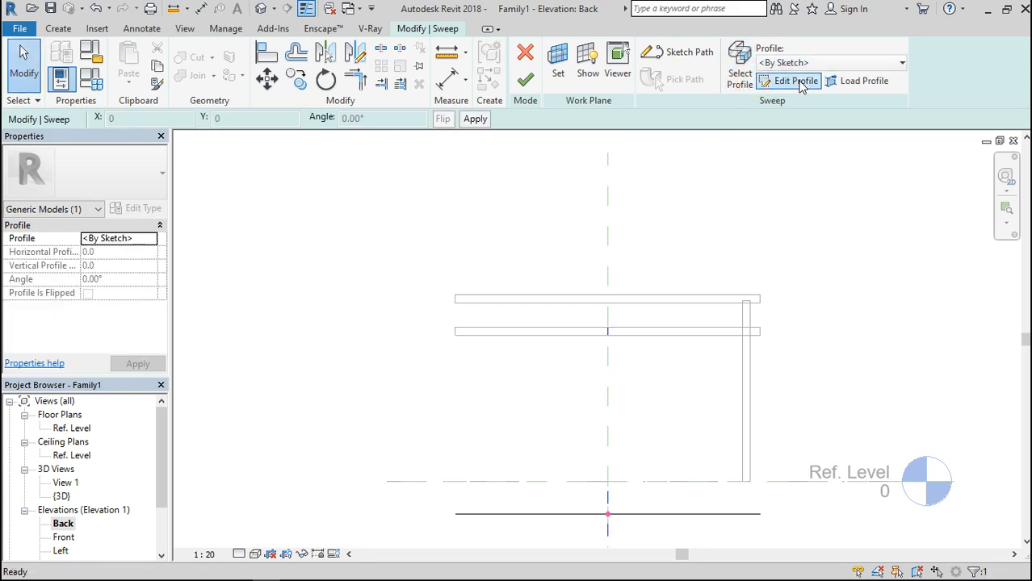
{"action": "left_click", "coordinate": [797, 80]}
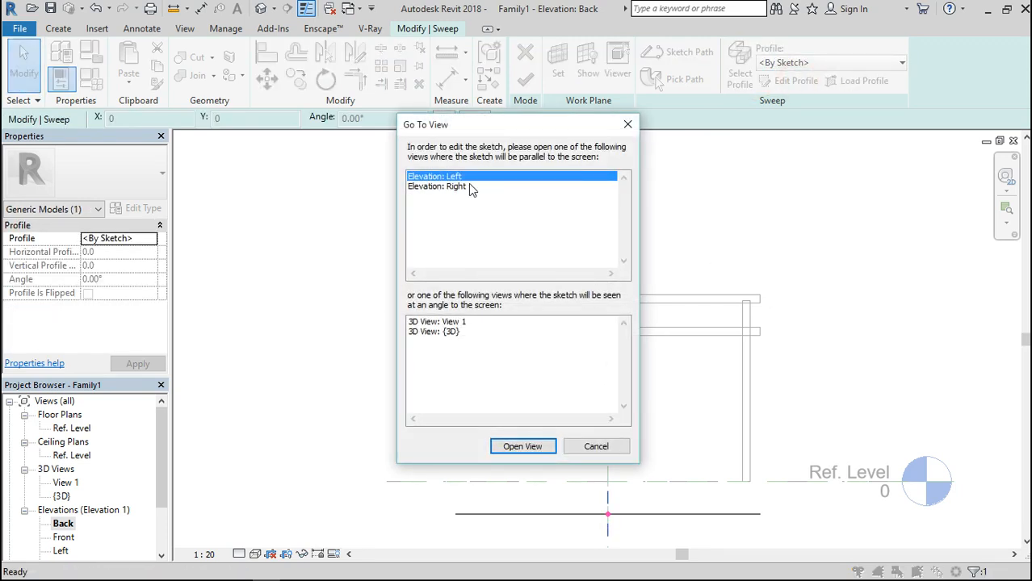
{"action": "double_click", "coordinate": [469, 186]}
{"action": "scroll", "coordinate": [599, 375], "scroll_direction": "down", "scroll_amount": 3}
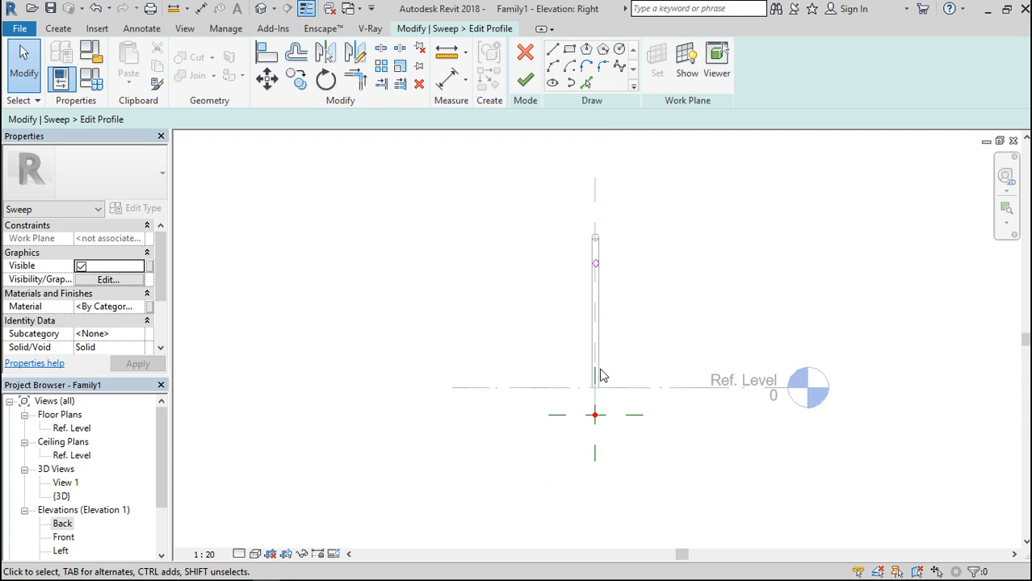
{"action": "scroll", "coordinate": [600, 283], "scroll_direction": "up", "scroll_amount": 4}
{"action": "scroll", "coordinate": [588, 197], "scroll_direction": "up", "scroll_amount": 1}
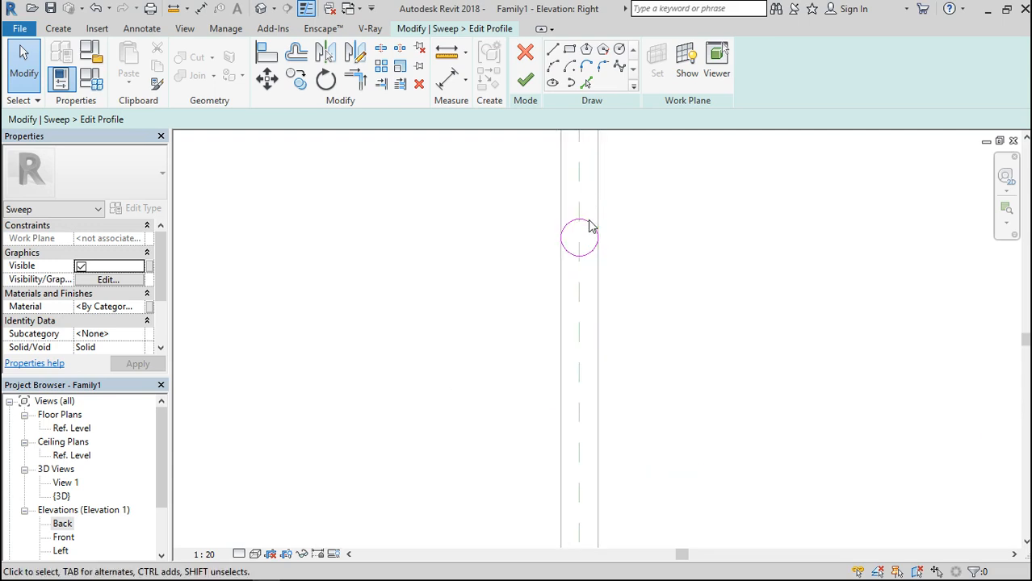
{"action": "left_click", "coordinate": [576, 221]}
{"action": "left_click", "coordinate": [576, 223]}
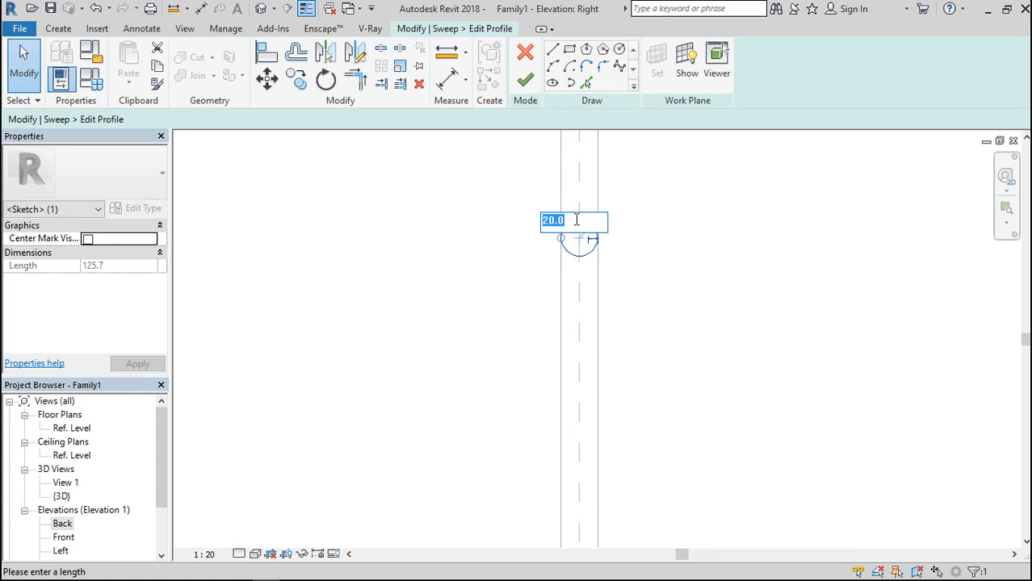
{"action": "type", "text": "5"}
{"action": "key", "text": "Return"}
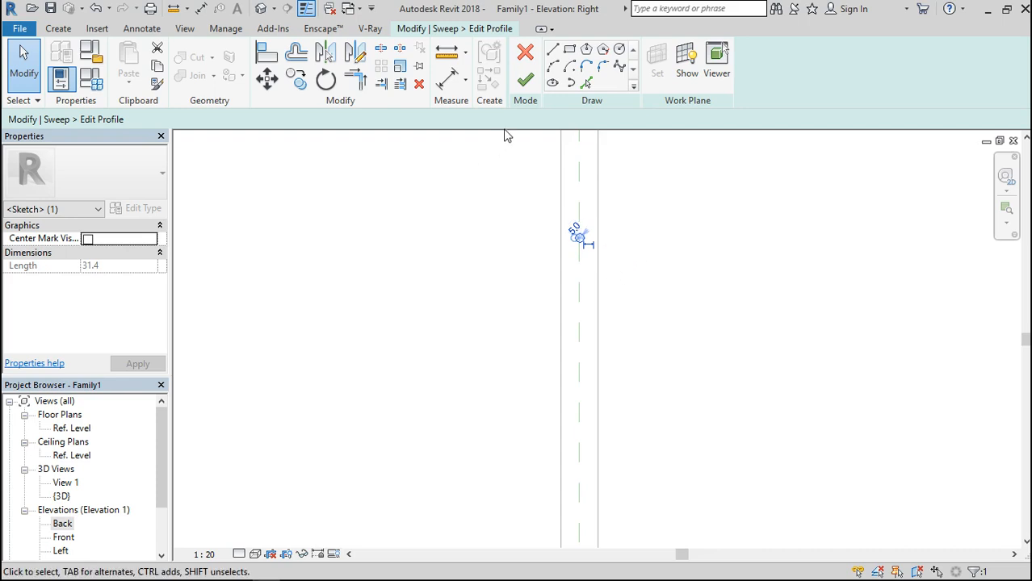
{"action": "left_click", "coordinate": [529, 83]}
{"action": "left_click", "coordinate": [533, 84]}
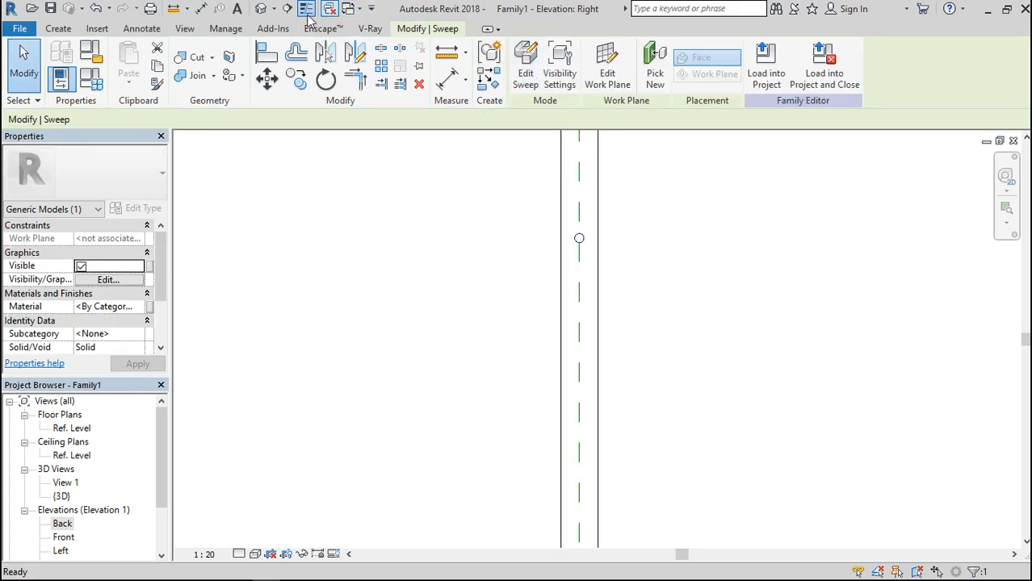
Step: Check the lower rail in the 3D view, and set its sweep profile's circle radius to 7 mm in the Right elevation
{"action": "left_click", "coordinate": [264, 11]}
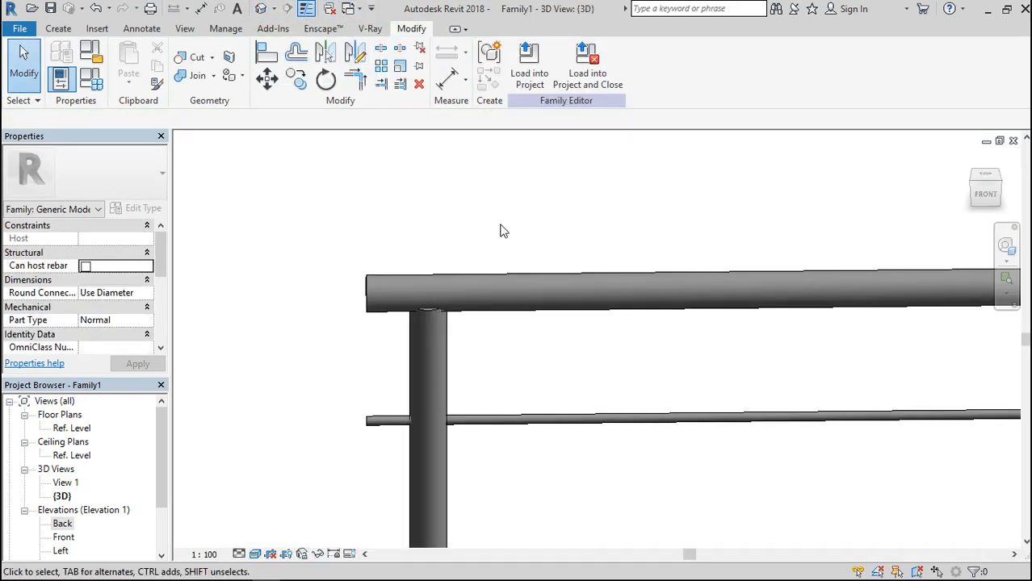
{"action": "scroll", "coordinate": [408, 259], "scroll_direction": "down", "scroll_amount": 4}
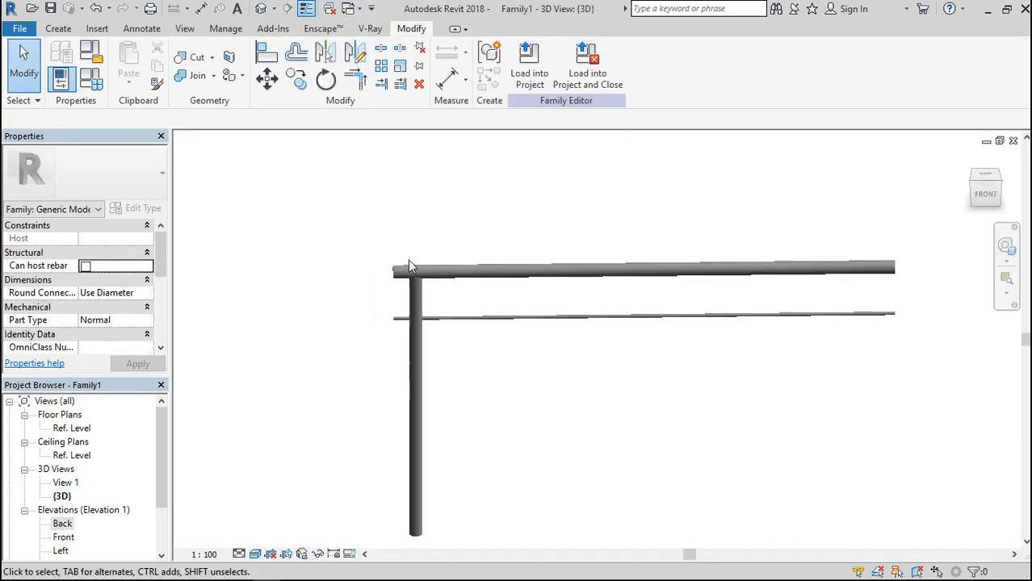
{"action": "left_click", "coordinate": [463, 326]}
{"action": "double_click", "coordinate": [463, 326]}
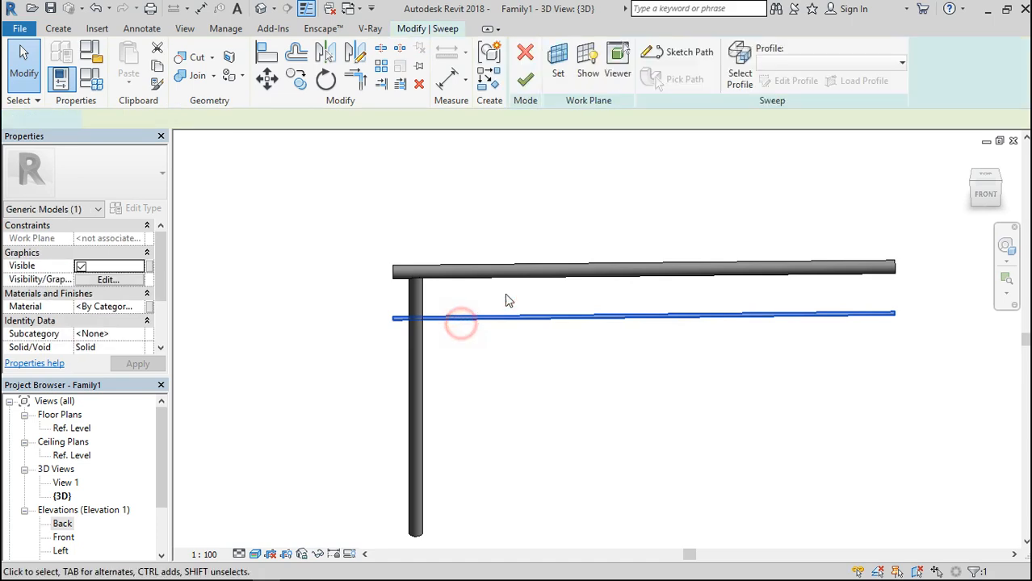
{"action": "left_click", "coordinate": [741, 89]}
{"action": "left_click", "coordinate": [782, 84]}
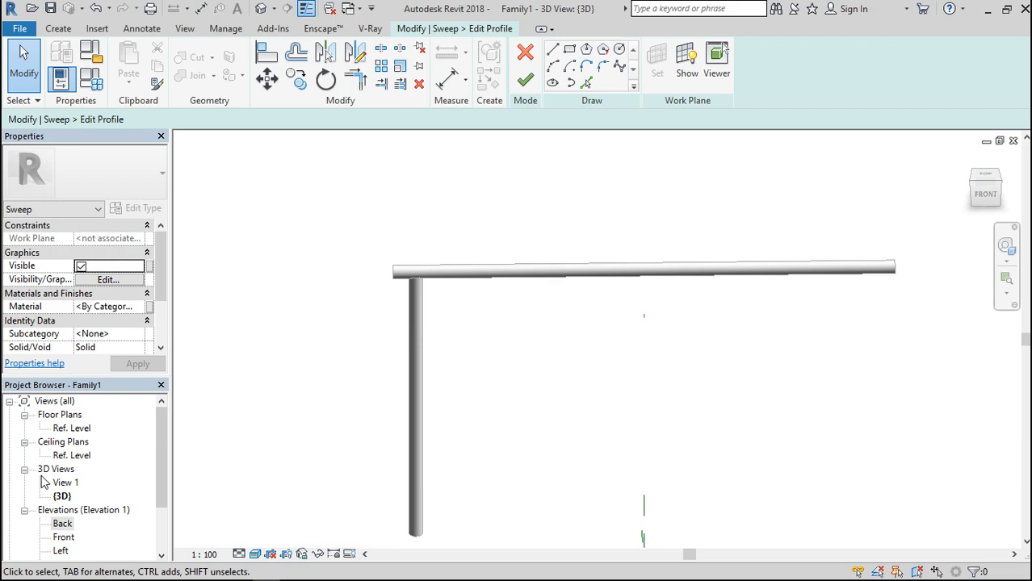
{"action": "scroll", "coordinate": [65, 543], "scroll_direction": "down", "scroll_amount": 1}
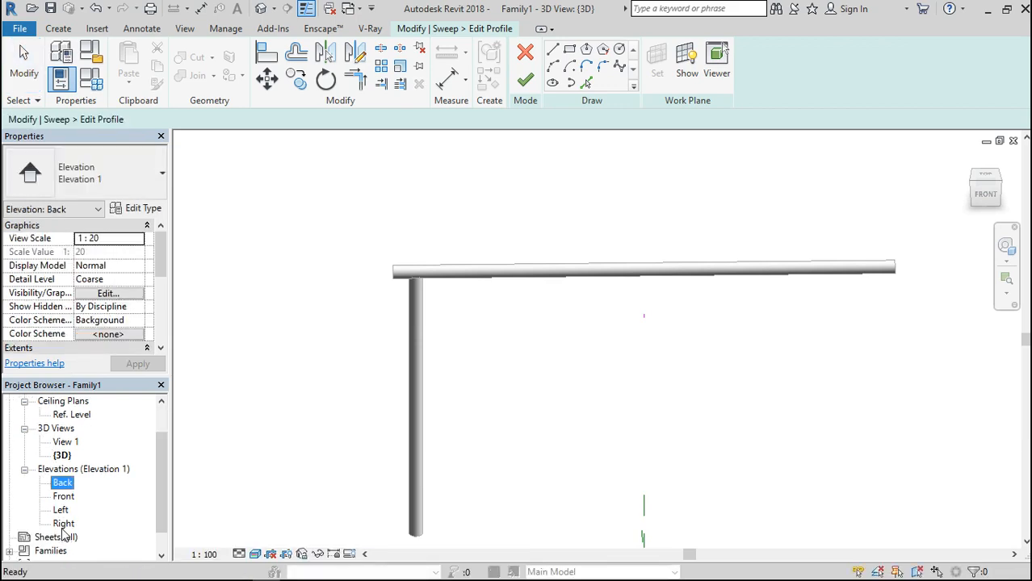
{"action": "double_click", "coordinate": [63, 523]}
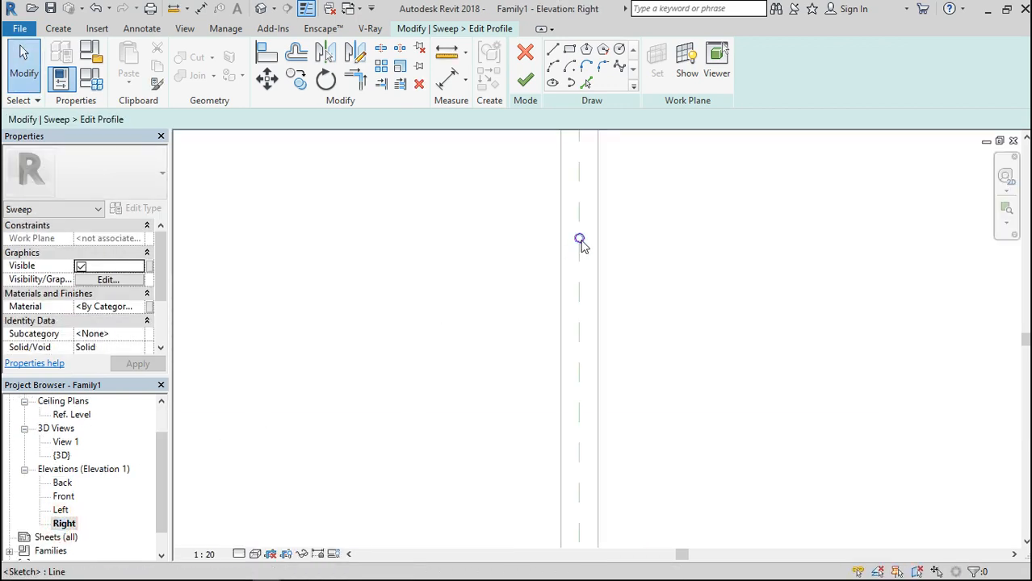
{"action": "left_click", "coordinate": [580, 239]}
{"action": "left_click", "coordinate": [579, 233]}
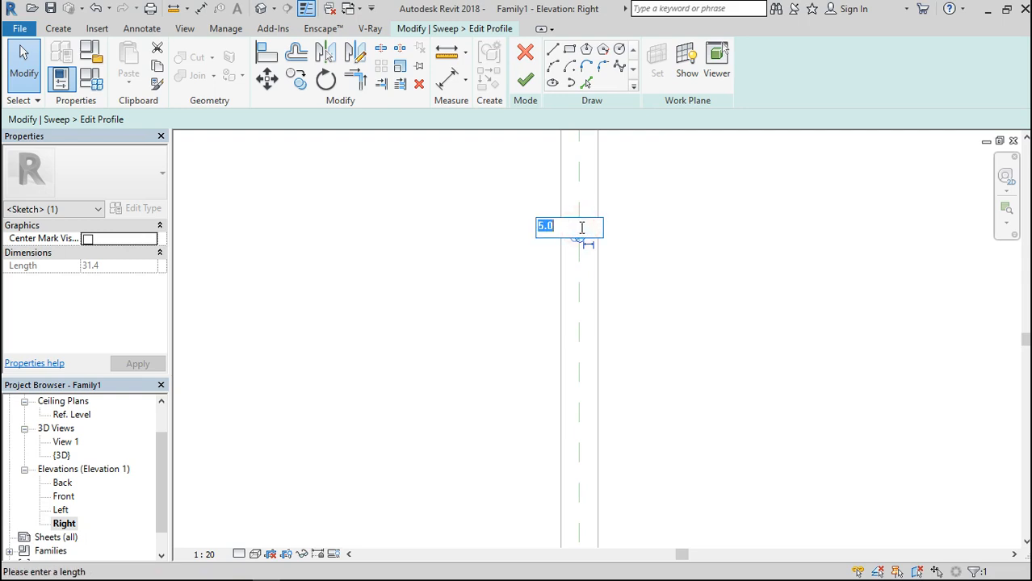
{"action": "type", "text": "7"}
{"action": "key", "text": "Return"}
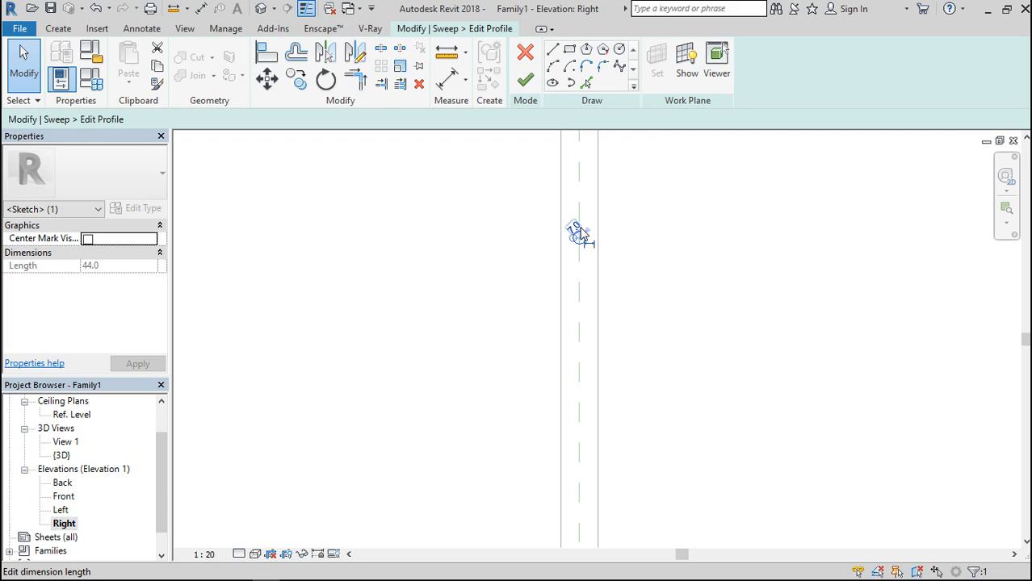
{"action": "left_click", "coordinate": [523, 81]}
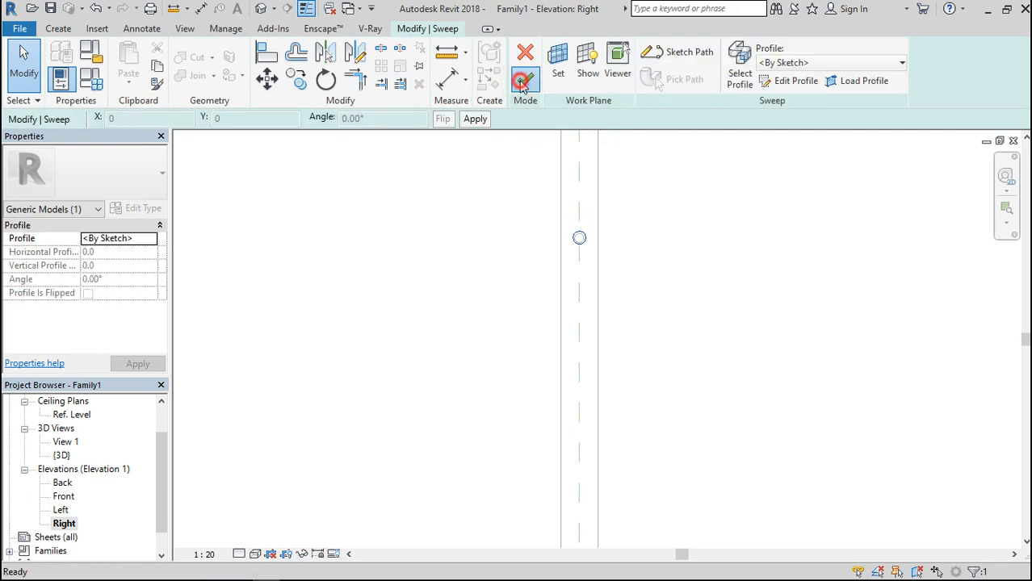
{"action": "left_click", "coordinate": [523, 81]}
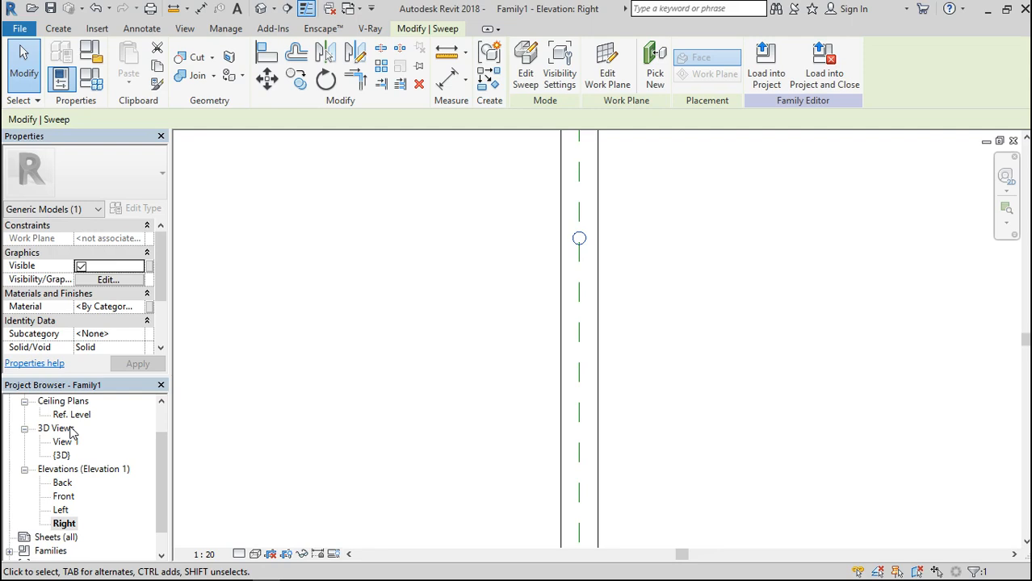
{"action": "key", "text": "Escape"}
Step: In the Ref. Level floor plan, create a 250 mm deep circular extrusion, thinner than the end post, centred on the rail axis beside it
{"action": "scroll", "coordinate": [73, 430], "scroll_direction": "up", "scroll_amount": 1}
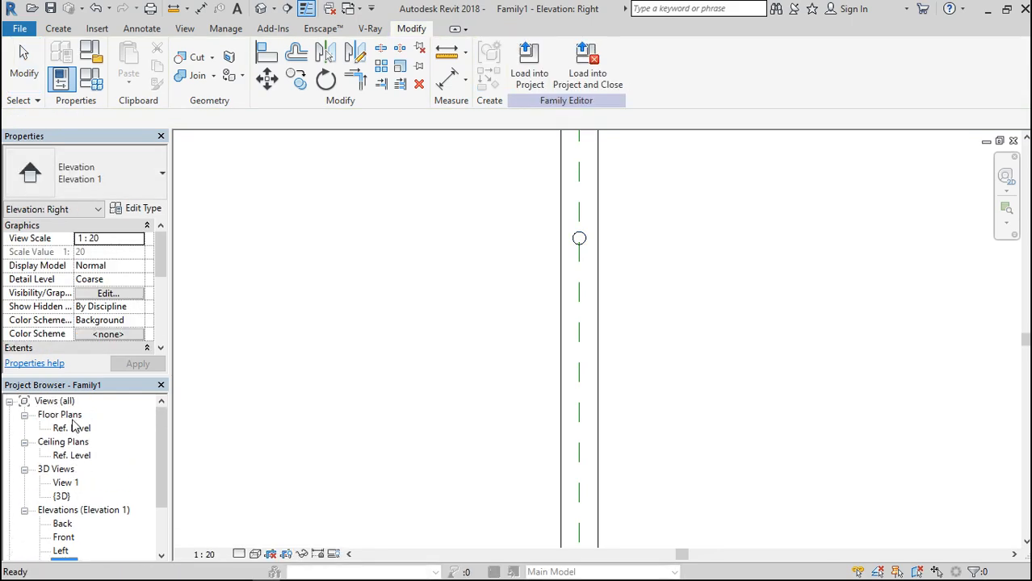
{"action": "double_click", "coordinate": [72, 416]}
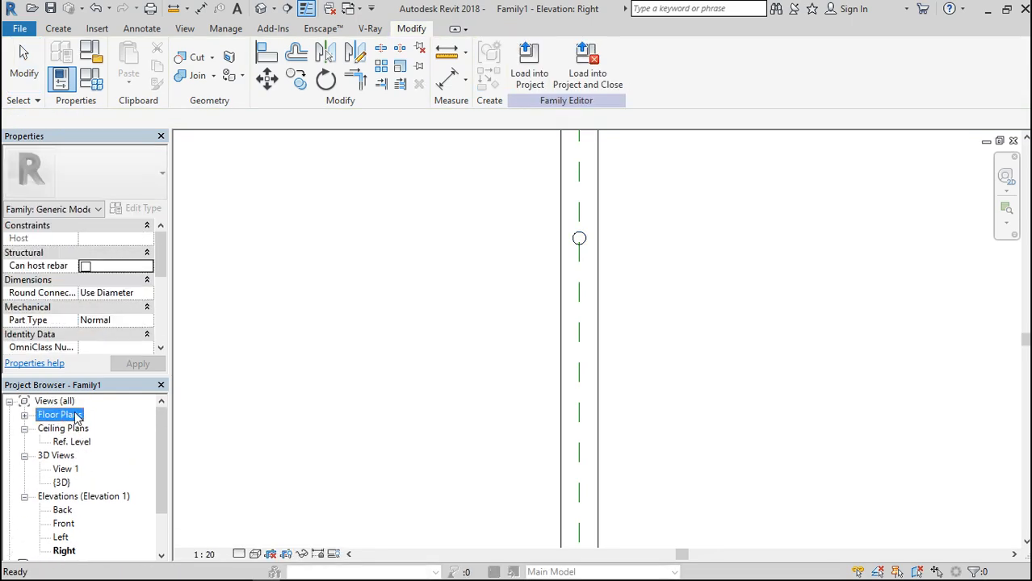
{"action": "double_click", "coordinate": [74, 416]}
{"action": "double_click", "coordinate": [78, 427]}
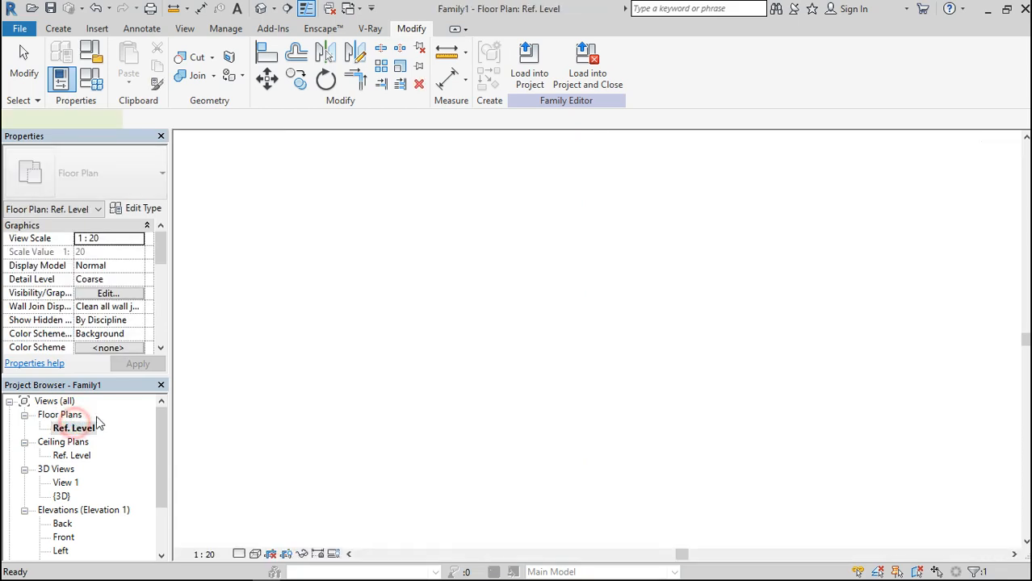
{"action": "left_click", "coordinate": [425, 284]}
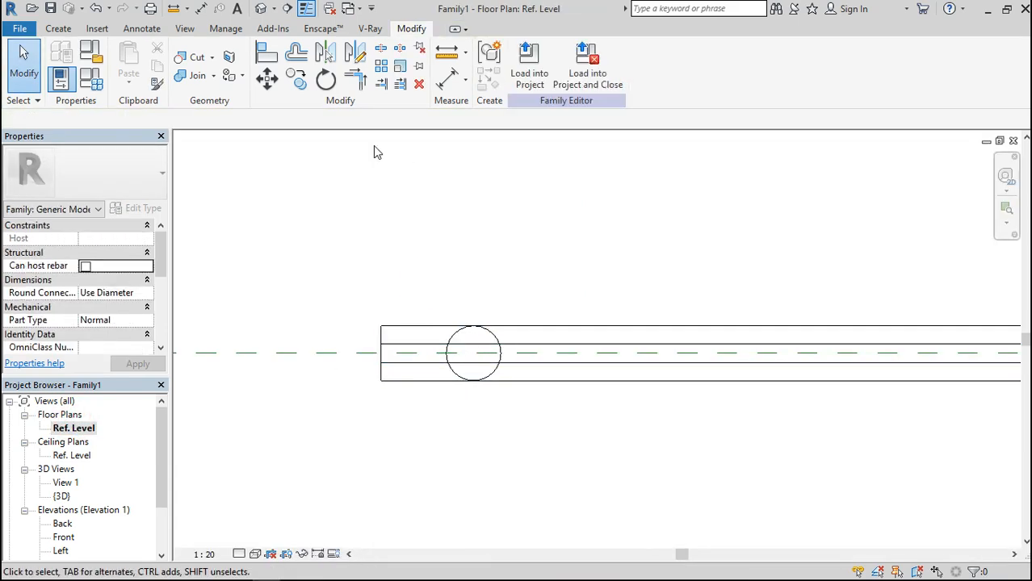
{"action": "left_click", "coordinate": [60, 30]}
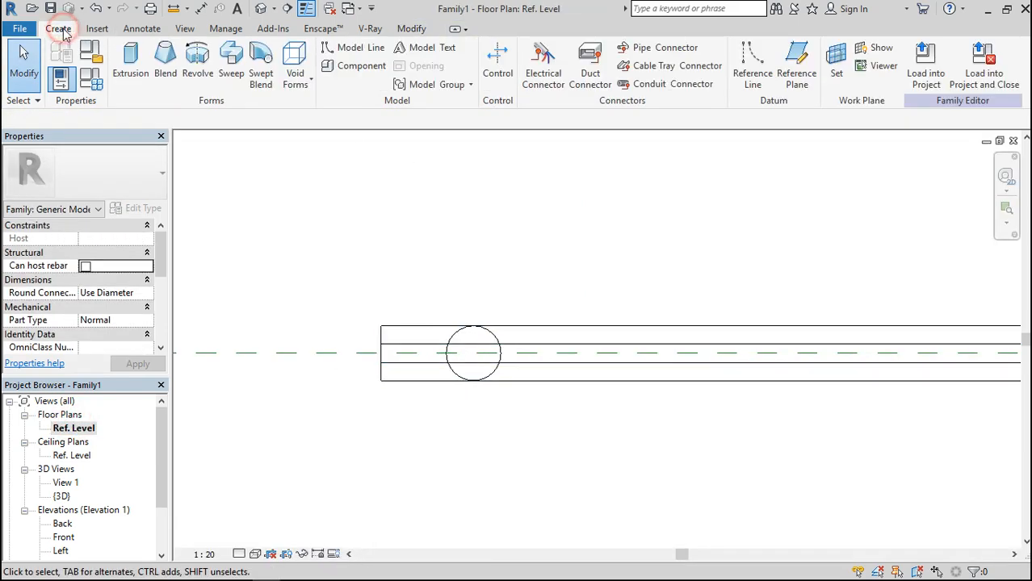
{"action": "left_click", "coordinate": [131, 63]}
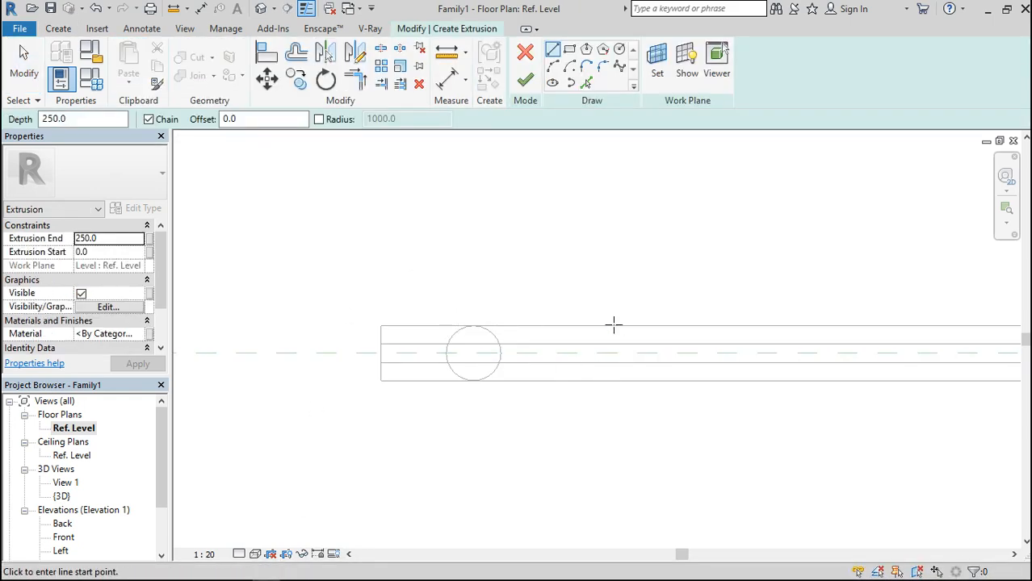
{"action": "left_click", "coordinate": [620, 50]}
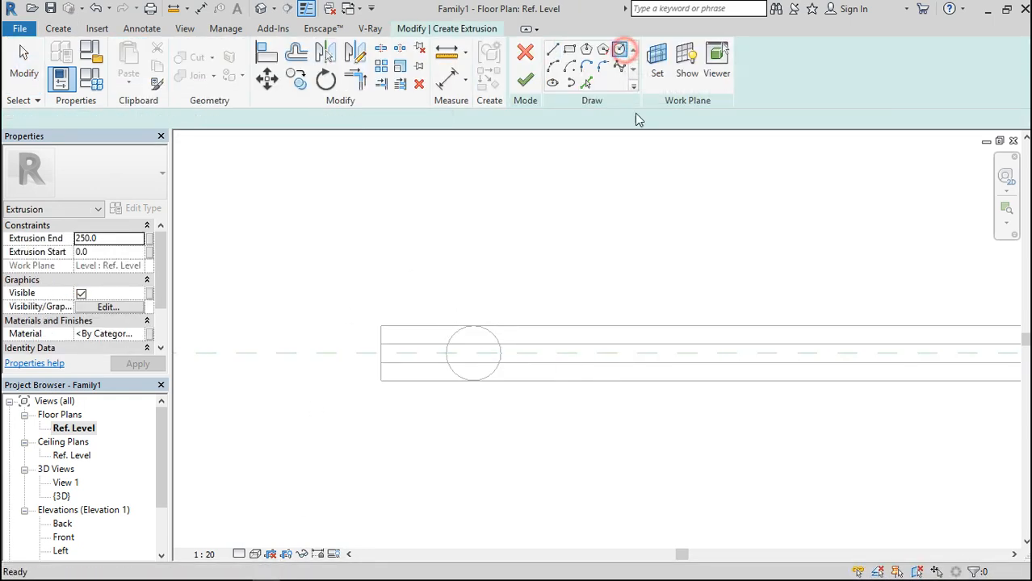
{"action": "left_click", "coordinate": [623, 352]}
{"action": "scroll", "coordinate": [624, 365], "scroll_direction": "up", "scroll_amount": 3}
{"action": "left_click", "coordinate": [625, 366]}
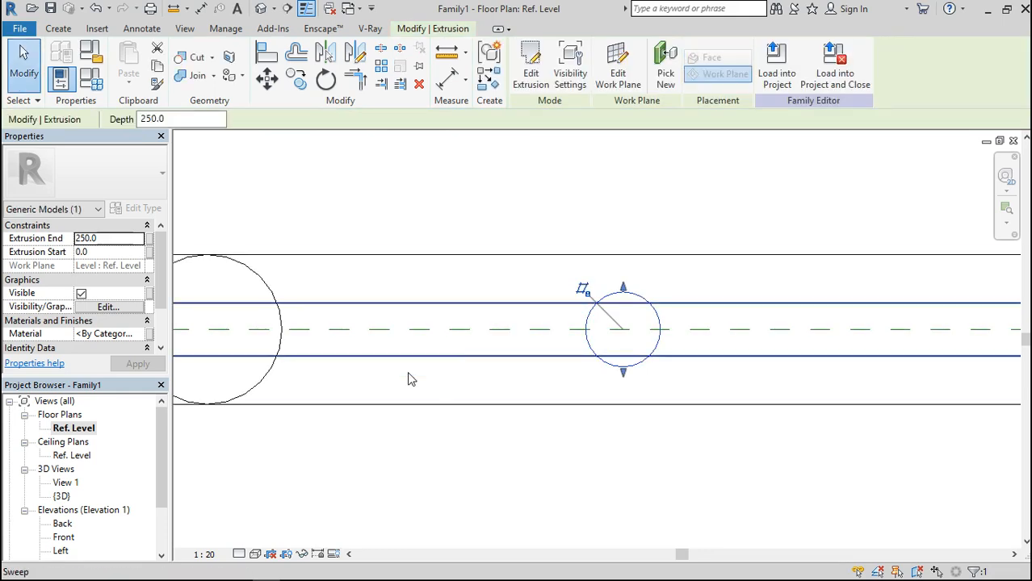
Step: In the Back elevation, stretch the top of the thin baluster up to the middle of the lower rail, for an extrusion end of 739 mm
{"action": "double_click", "coordinate": [62, 525]}
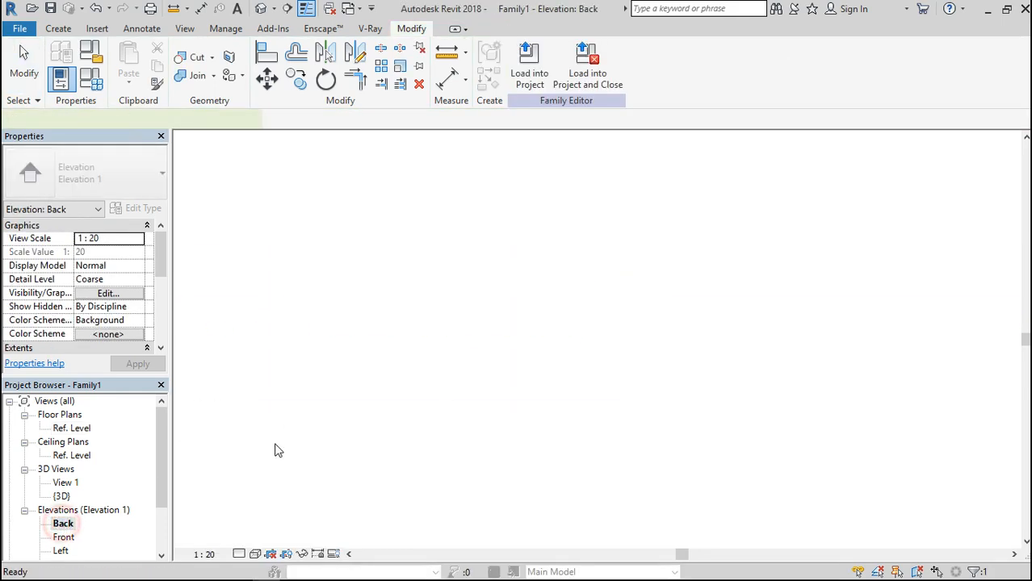
{"action": "scroll", "coordinate": [561, 280], "scroll_direction": "down", "scroll_amount": 2}
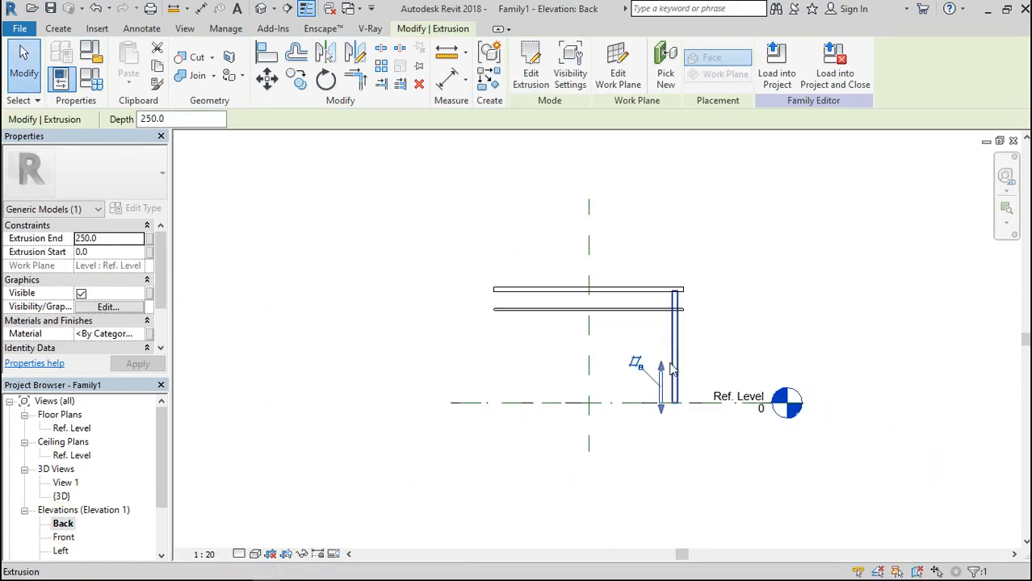
{"action": "left_click_drag", "start_coordinate": [661, 367], "coordinate": [673, 333]}
{"action": "scroll", "coordinate": [660, 308], "scroll_direction": "up", "scroll_amount": 6}
{"action": "scroll", "coordinate": [668, 323], "scroll_direction": "up", "scroll_amount": 5}
{"action": "scroll", "coordinate": [664, 243], "scroll_direction": "down", "scroll_amount": 2}
{"action": "scroll", "coordinate": [665, 243], "scroll_direction": "down", "scroll_amount": 3}
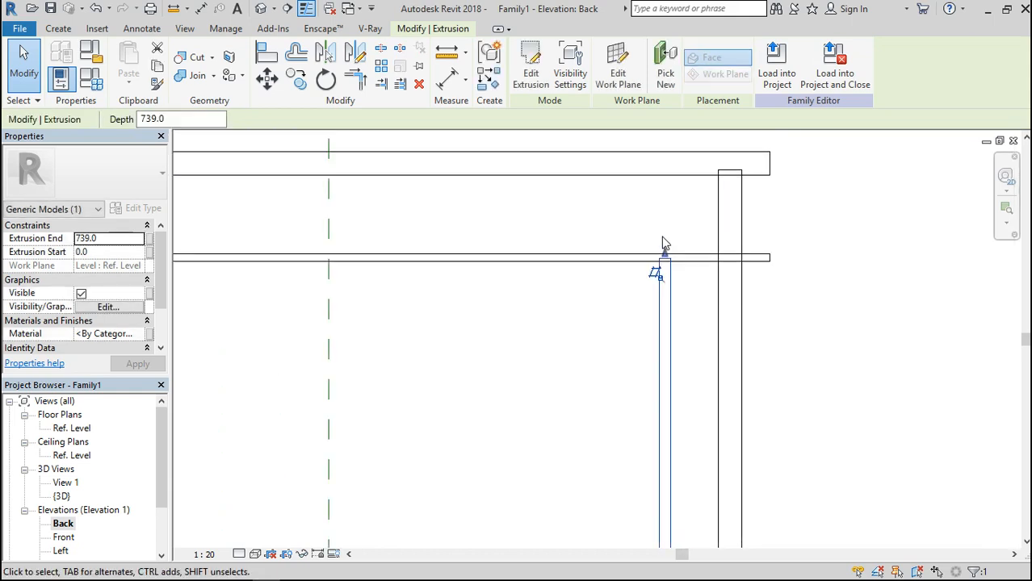
Step: Shorten the lower rail's sweep path in the Ref. Level plan to about 1430 mm, ending it at the post's centre, and finish the sweep
{"action": "left_click", "coordinate": [614, 252]}
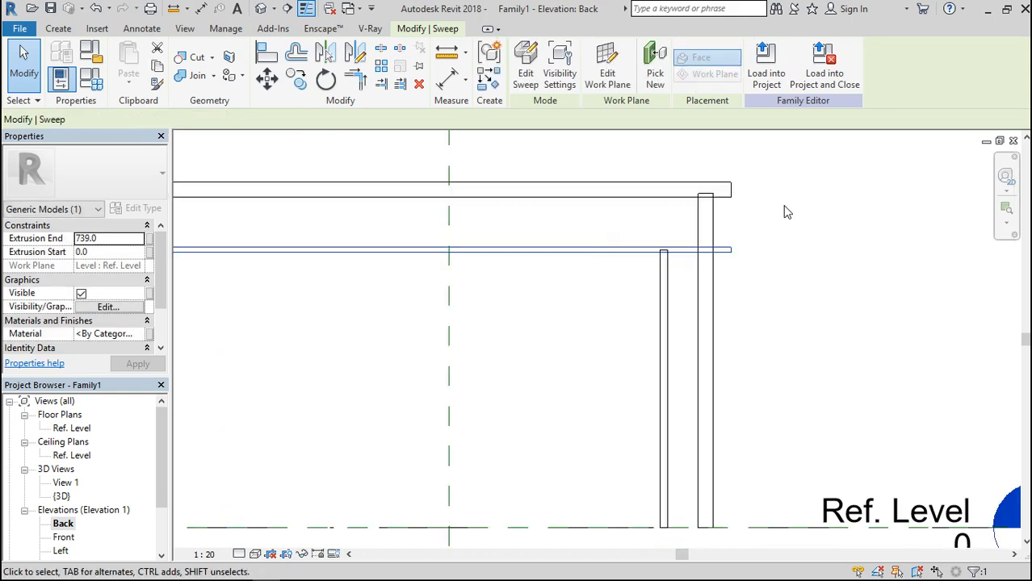
{"action": "double_click", "coordinate": [714, 250]}
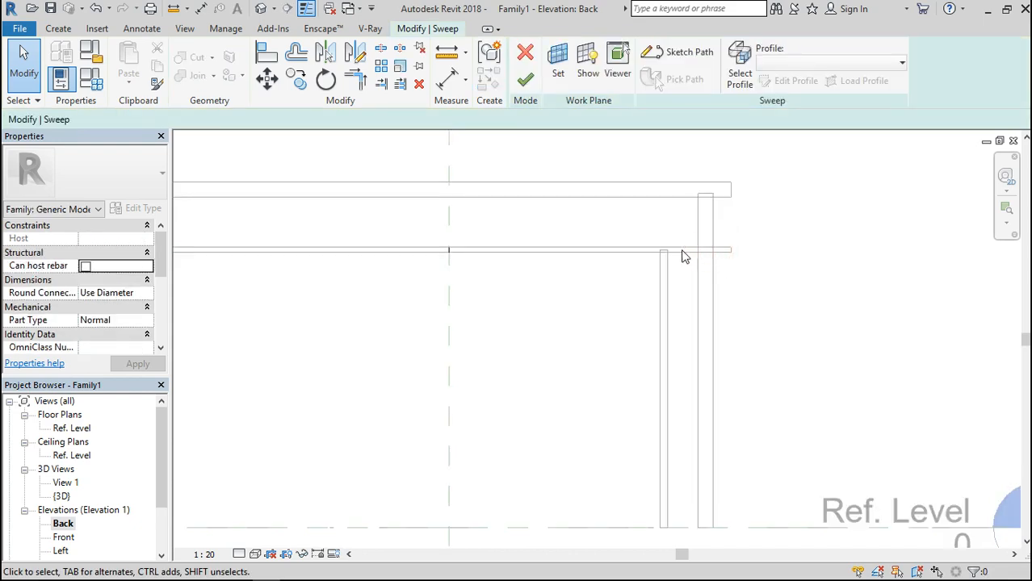
{"action": "left_click", "coordinate": [680, 51]}
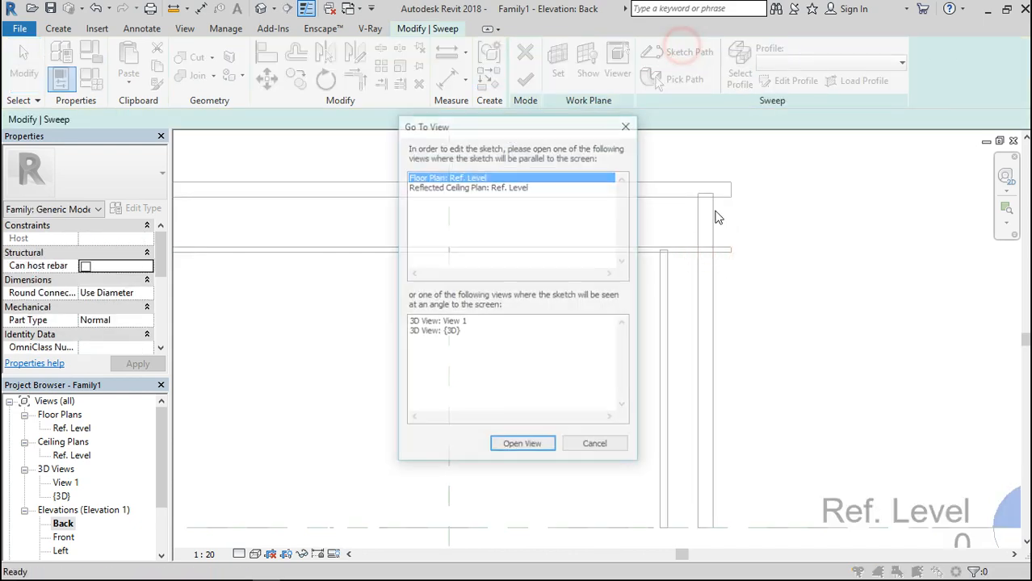
{"action": "double_click", "coordinate": [477, 177]}
{"action": "scroll", "coordinate": [582, 327], "scroll_direction": "down", "scroll_amount": 4}
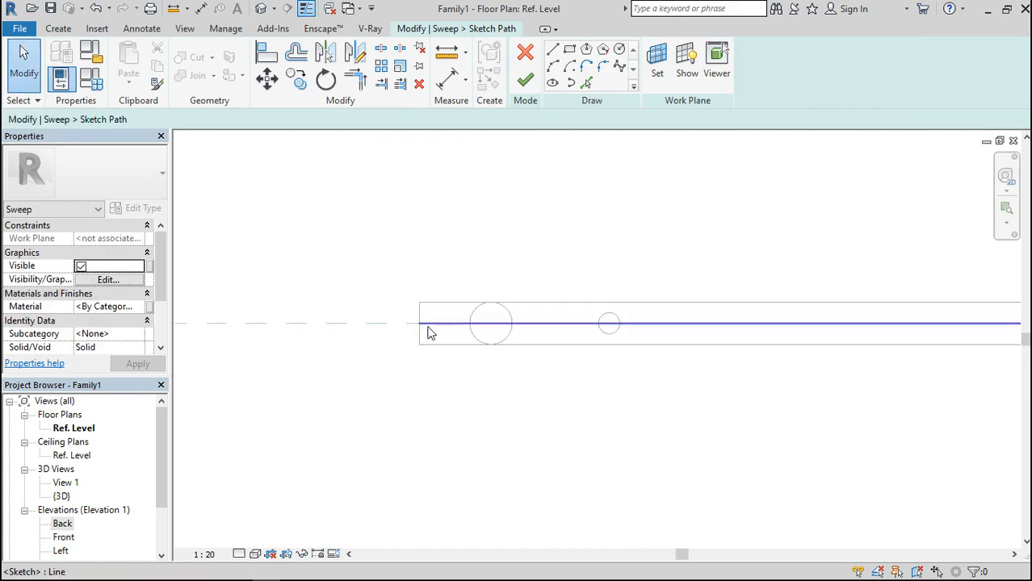
{"action": "left_click_drag", "start_coordinate": [419, 323], "coordinate": [493, 323]}
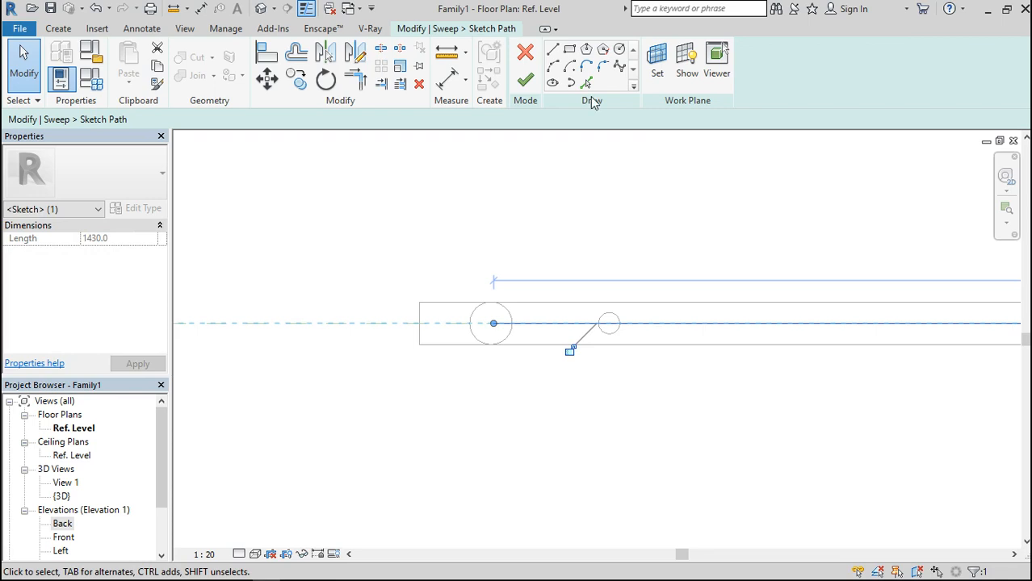
{"action": "left_click", "coordinate": [525, 78]}
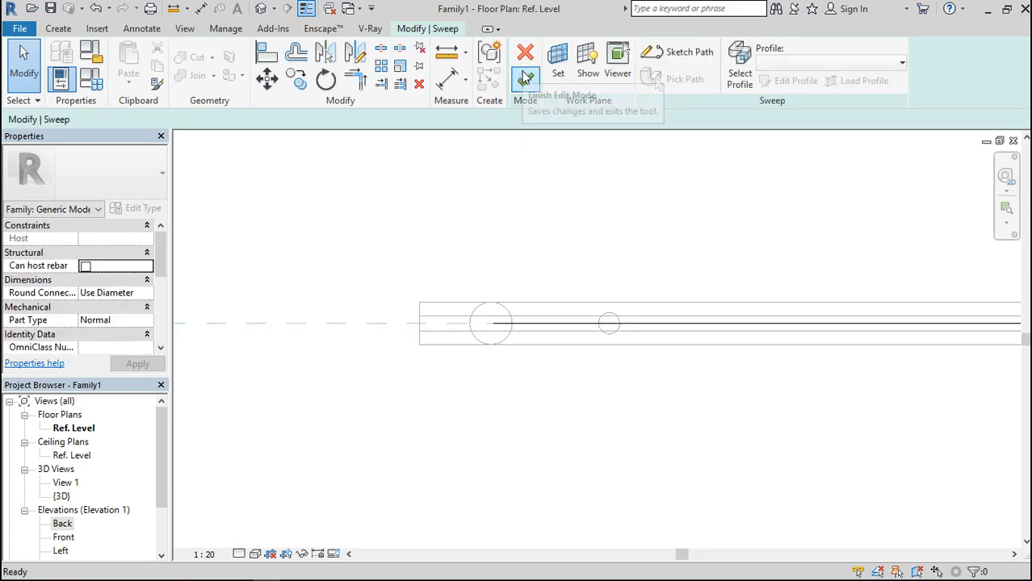
{"action": "left_click", "coordinate": [523, 79]}
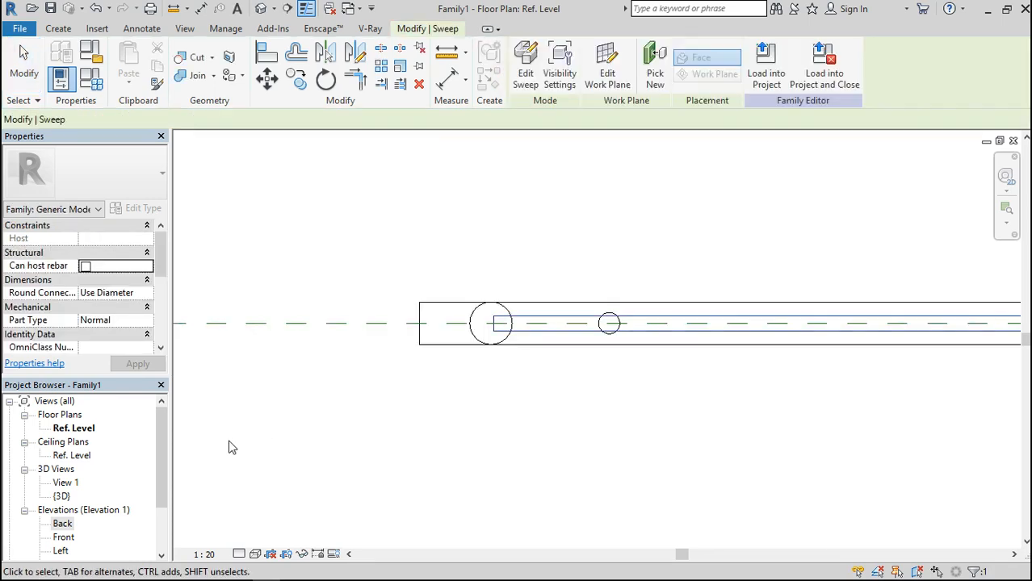
Step: Copy the thin lower rail 600 mm straight down in the Back elevation to form a bottom rail
{"action": "double_click", "coordinate": [63, 525]}
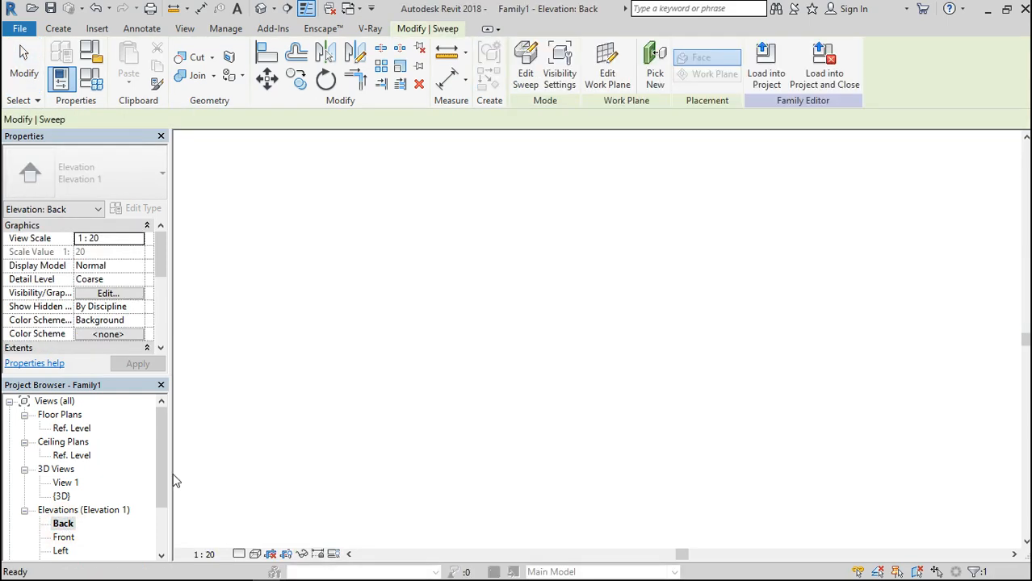
{"action": "left_click", "coordinate": [612, 297]}
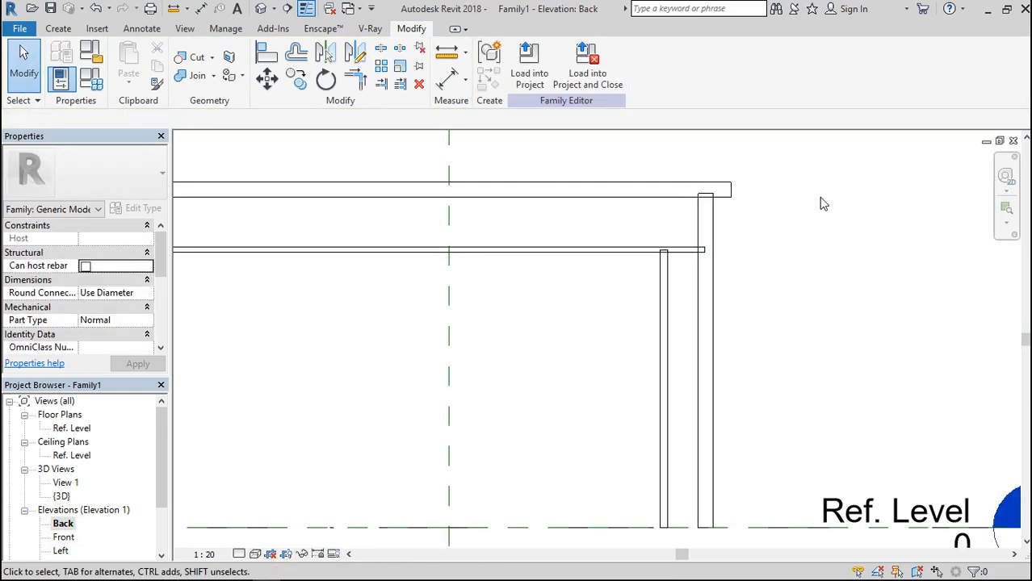
{"action": "scroll", "coordinate": [820, 202], "scroll_direction": "down", "scroll_amount": 2}
{"action": "left_click", "coordinate": [682, 235]}
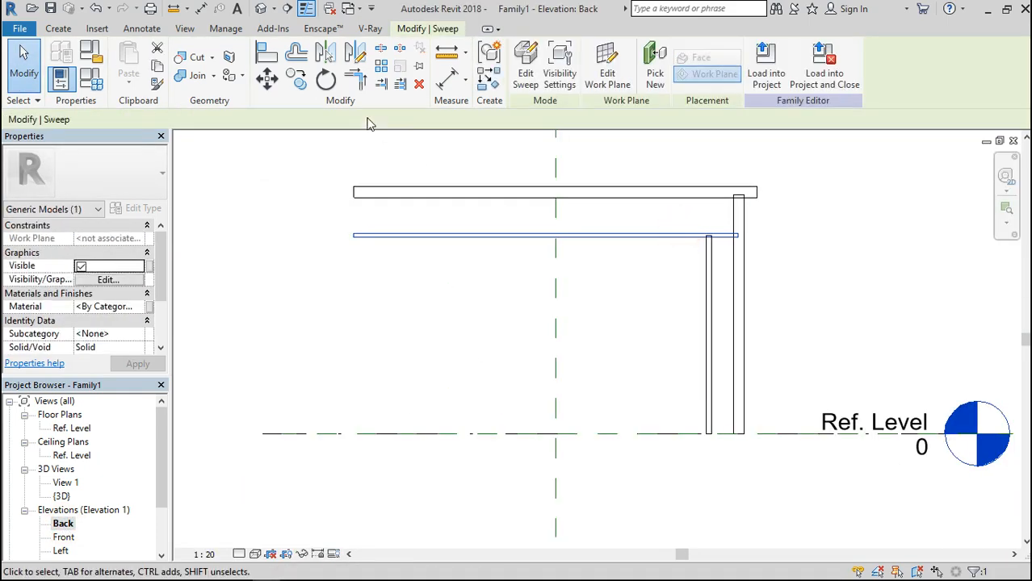
{"action": "left_click", "coordinate": [296, 80]}
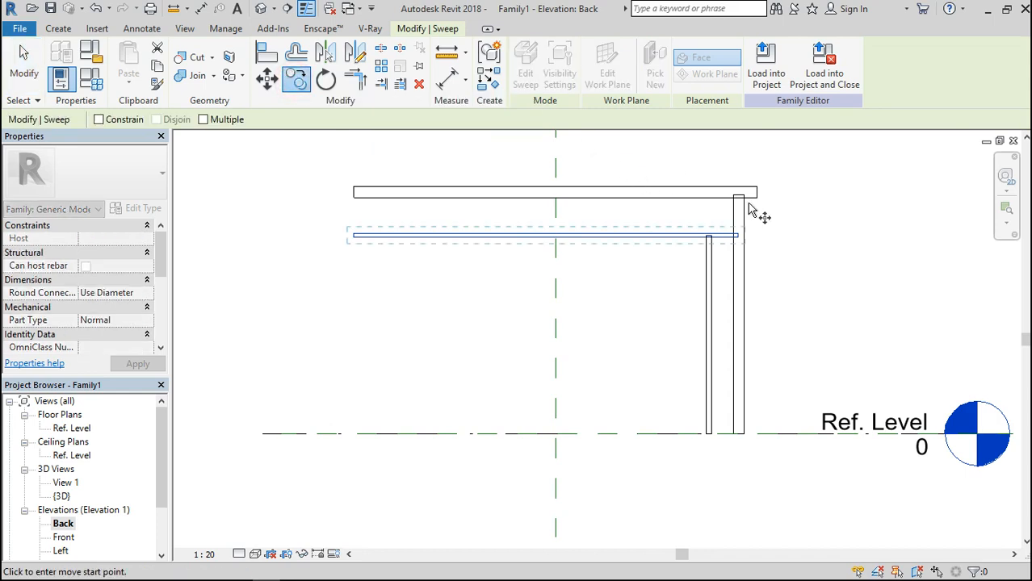
{"action": "scroll", "coordinate": [744, 236], "scroll_direction": "up", "scroll_amount": 3}
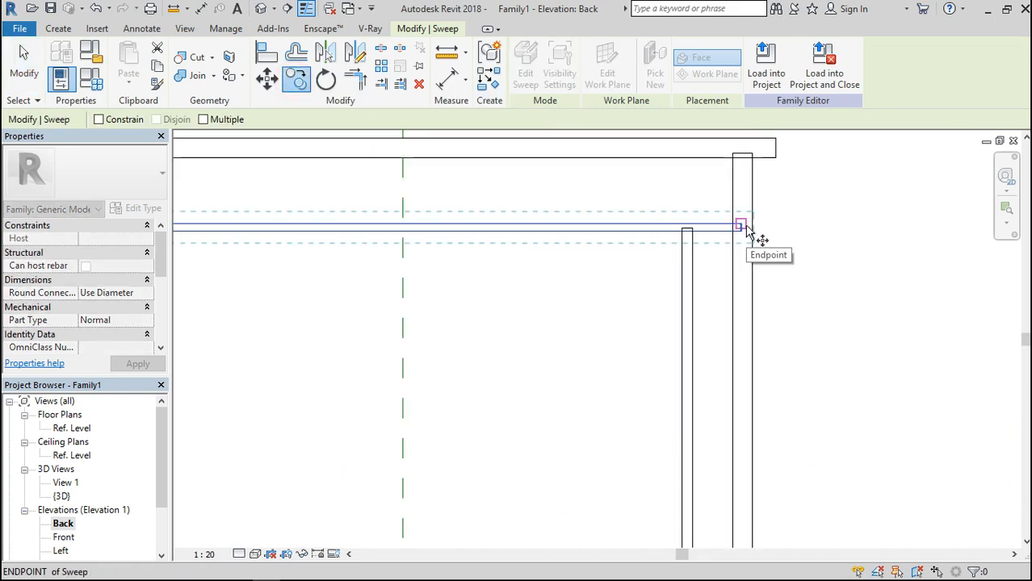
{"action": "scroll", "coordinate": [743, 234], "scroll_direction": "up", "scroll_amount": 3}
{"action": "left_click", "coordinate": [736, 229]}
{"action": "scroll", "coordinate": [725, 174], "scroll_direction": "down", "scroll_amount": 4}
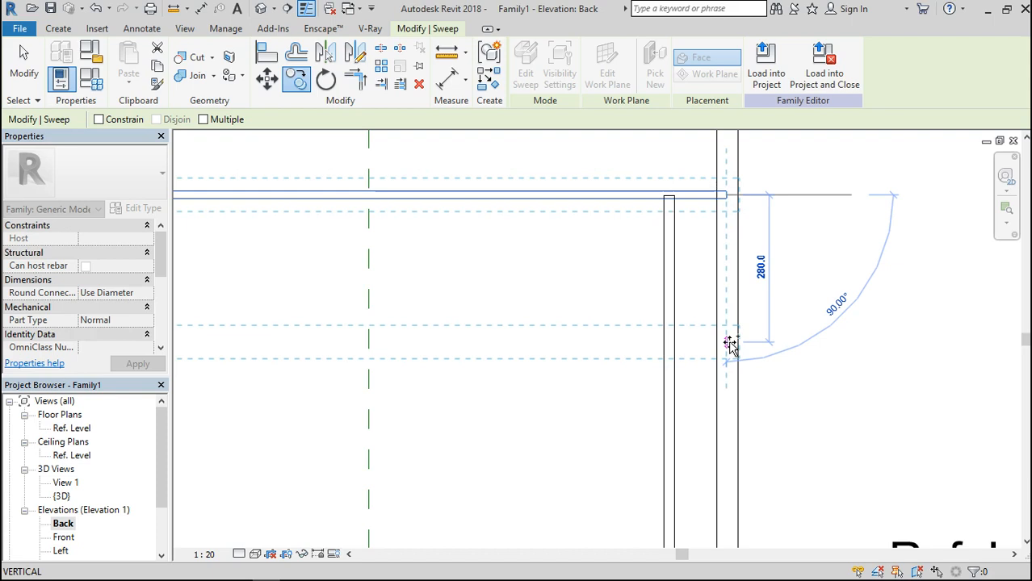
{"action": "type", "text": "600"}
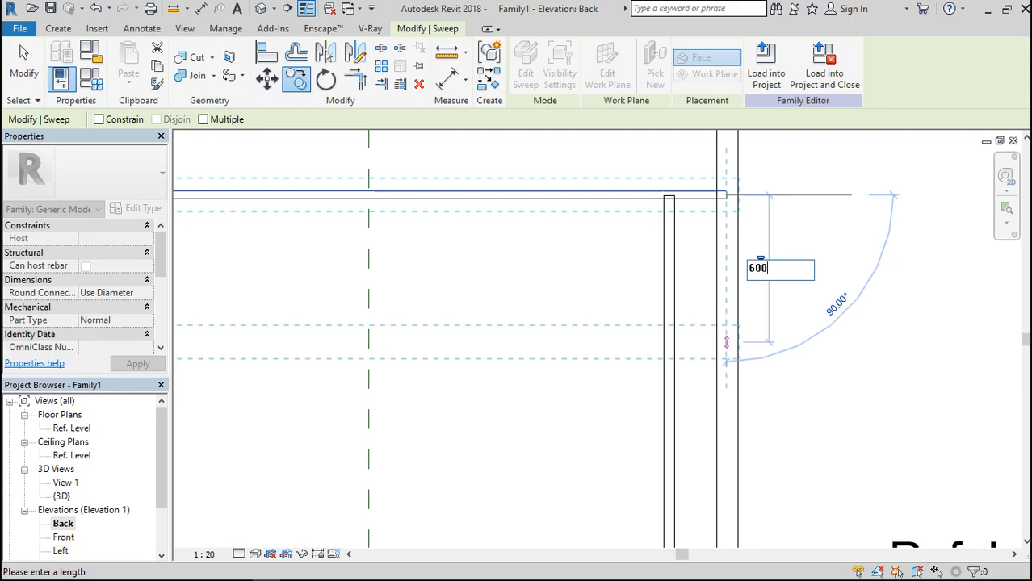
{"action": "key", "text": "Return"}
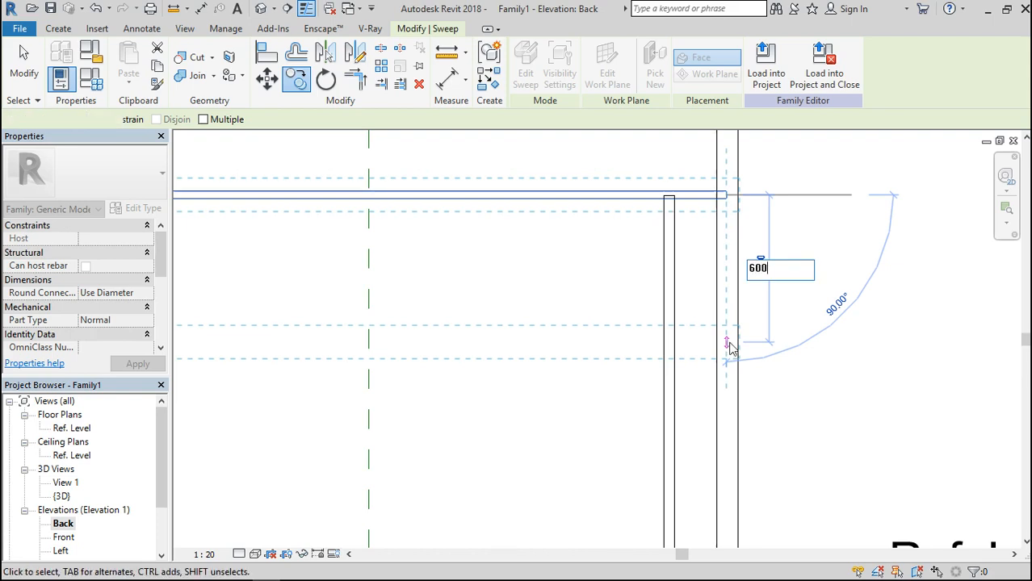
{"action": "scroll", "coordinate": [665, 301], "scroll_direction": "down", "scroll_amount": 2}
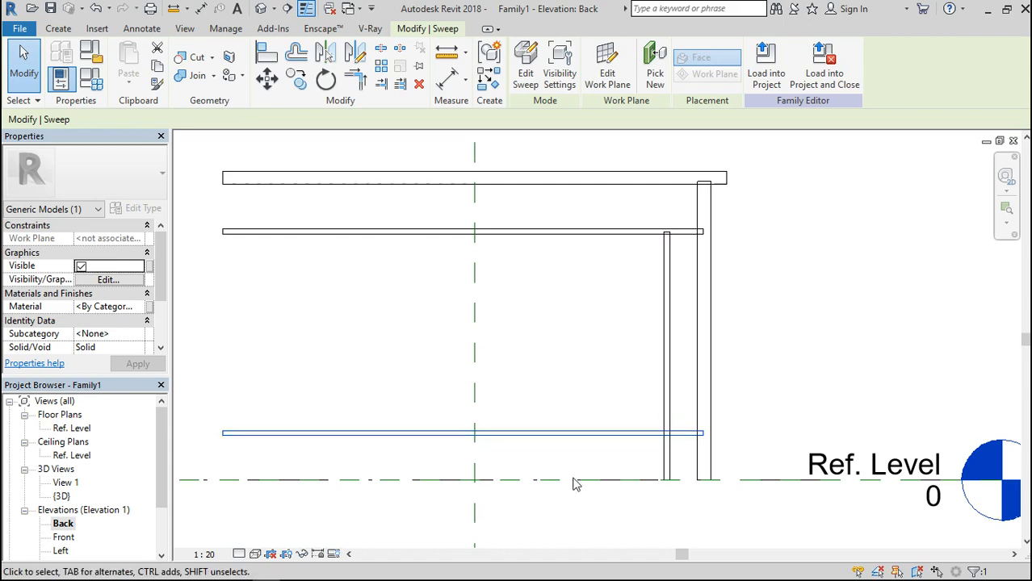
Step: Move the copied bottom rail 100 mm straight down, closer to the reference level
{"action": "left_click", "coordinate": [267, 78]}
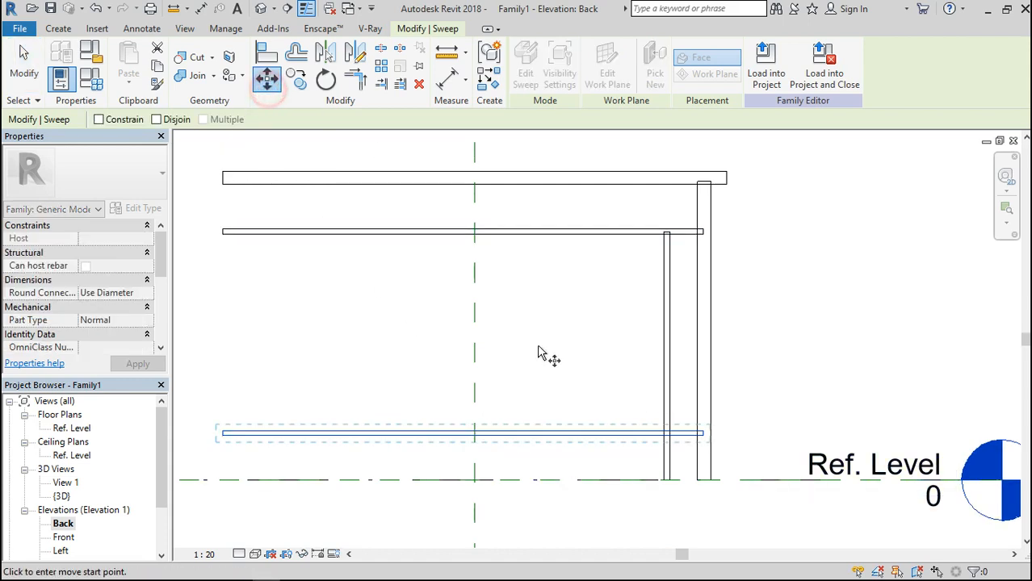
{"action": "left_click", "coordinate": [703, 435]}
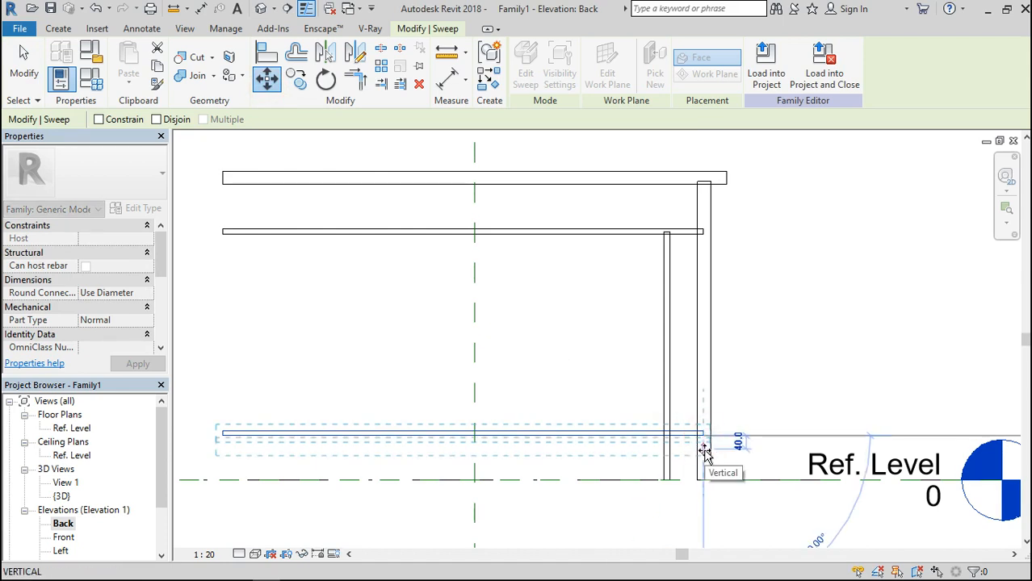
{"action": "type", "text": "100"}
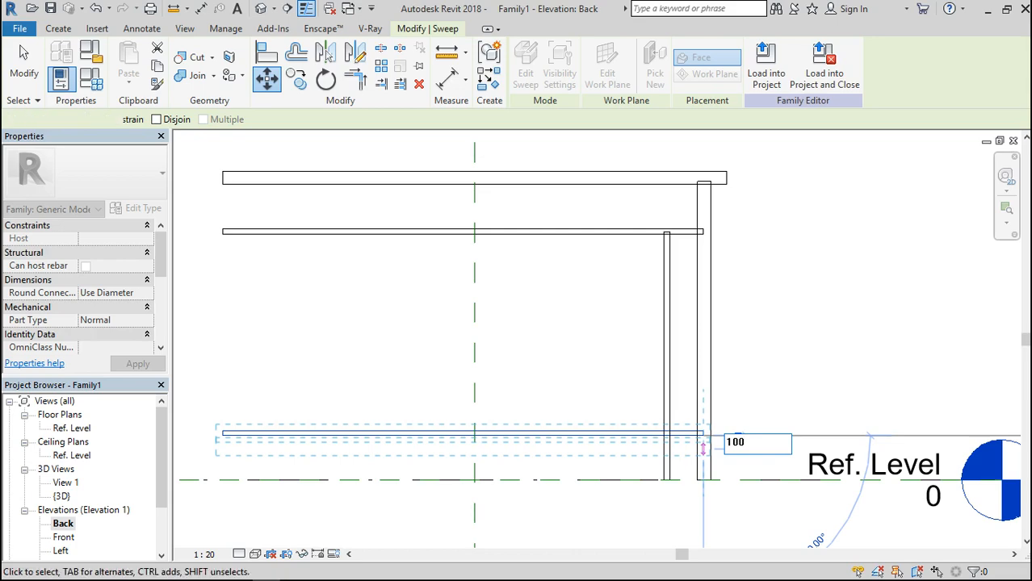
{"action": "key", "text": "Return"}
{"action": "left_click", "coordinate": [755, 374]}
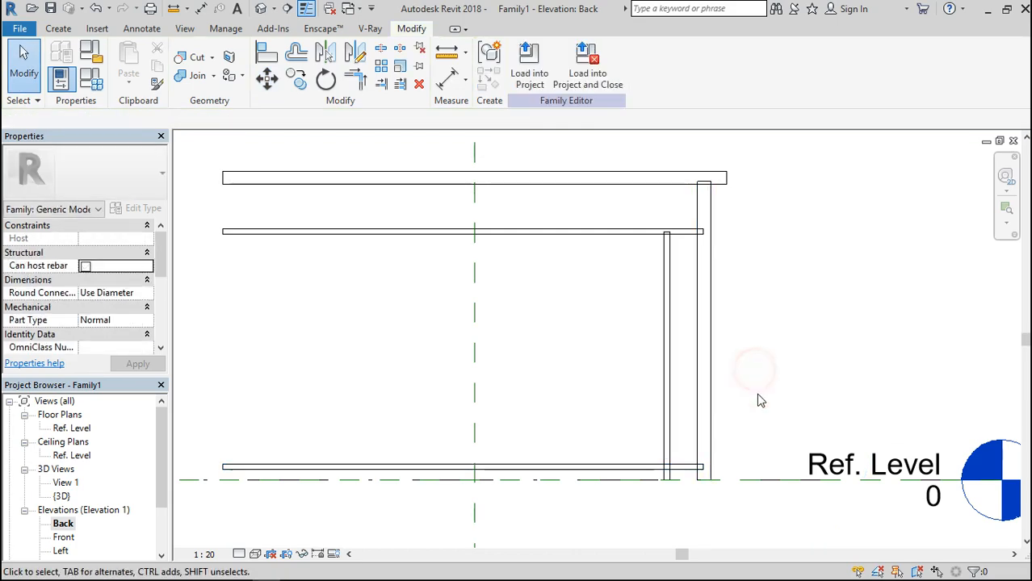
Step: Raise the bottom end of the thin baluster to the middle of the bottom rail, for an extrusion start of about 37.8 mm
{"action": "left_click", "coordinate": [663, 377]}
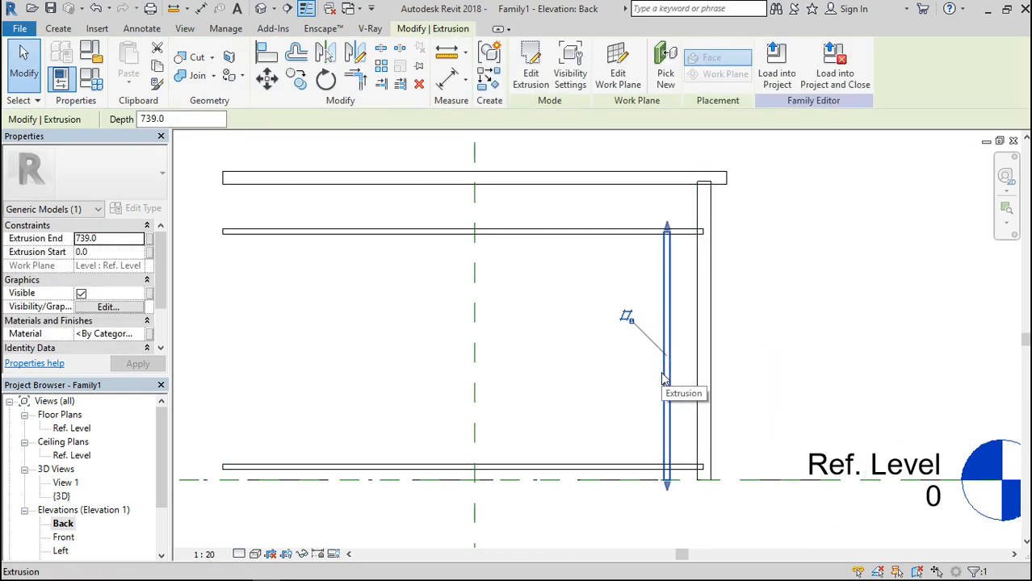
{"action": "scroll", "coordinate": [671, 491], "scroll_direction": "up", "scroll_amount": 5}
{"action": "left_click_drag", "start_coordinate": [649, 454], "coordinate": [645, 391]}
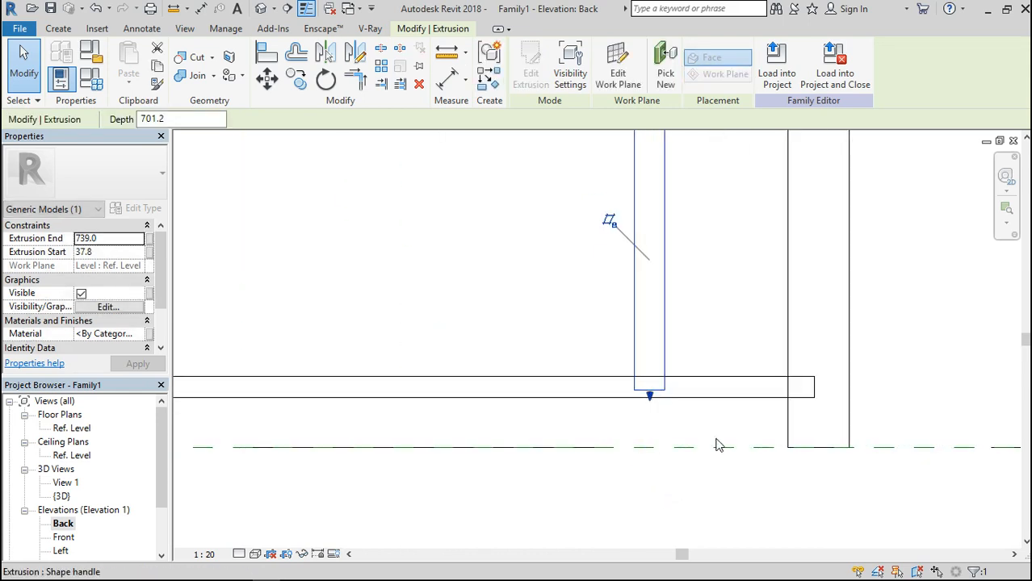
{"action": "scroll", "coordinate": [722, 463], "scroll_direction": "down", "scroll_amount": 4}
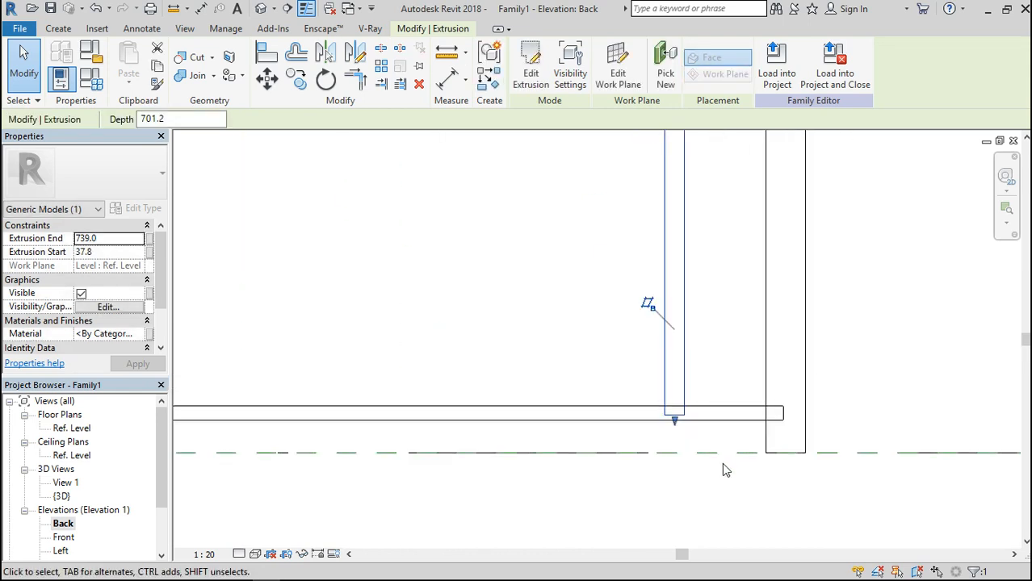
Step: Measure the horizontal gap between the thin baluster and the end post in the Back elevation
{"action": "left_click", "coordinate": [448, 63]}
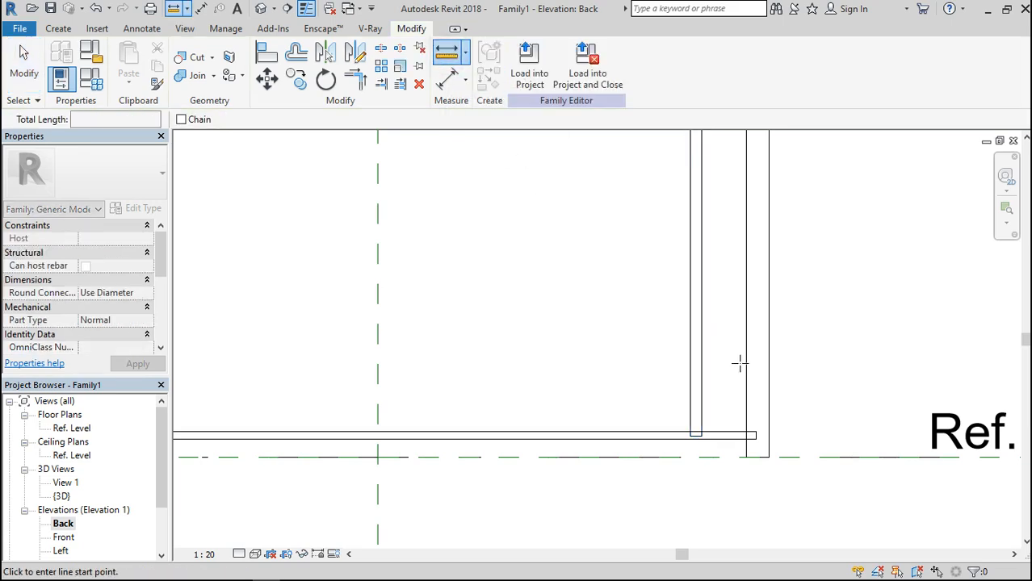
{"action": "left_click", "coordinate": [700, 337]}
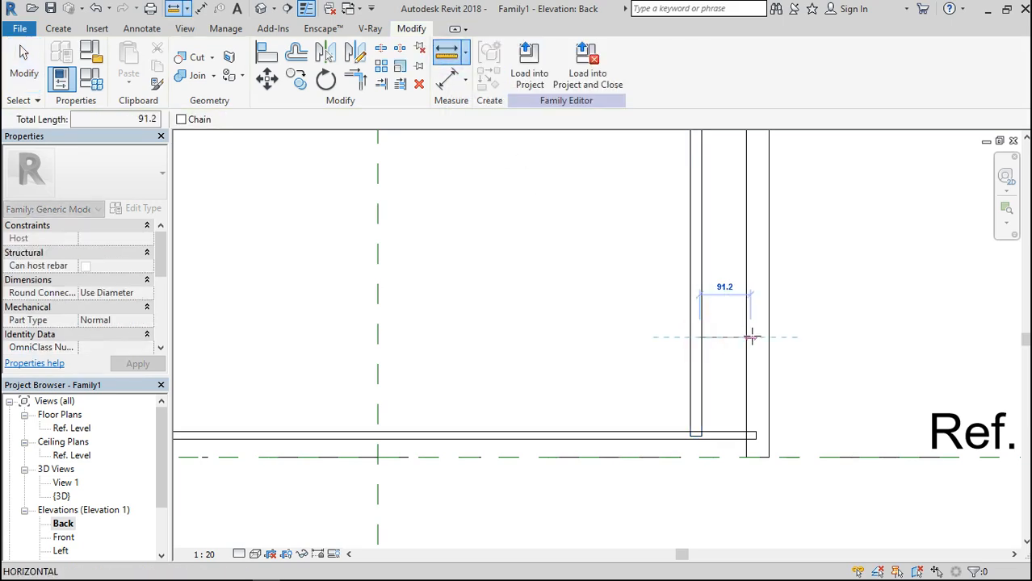
{"action": "key", "text": "Escape"}
{"action": "key", "text": "Escape"}
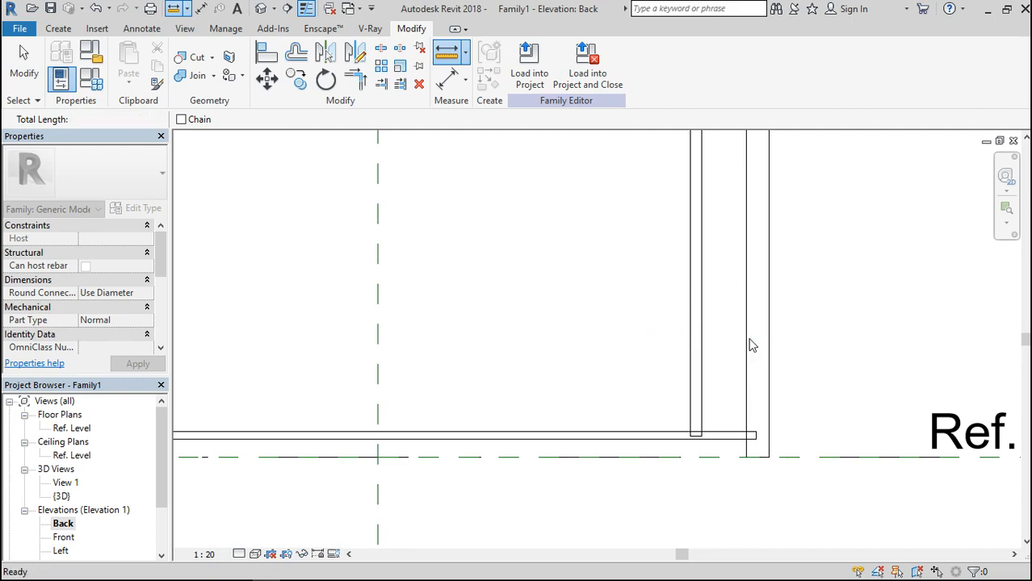
Step: Move the thin baluster horizontally along the bottom rail, away from the end post and toward the centre reference plane
{"action": "left_click", "coordinate": [695, 376]}
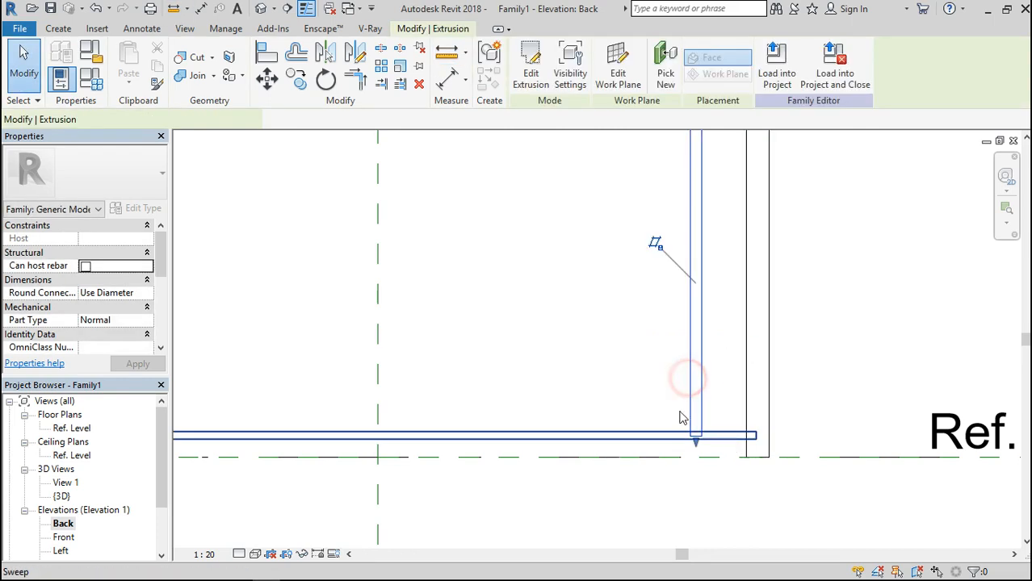
{"action": "left_click", "coordinate": [266, 78]}
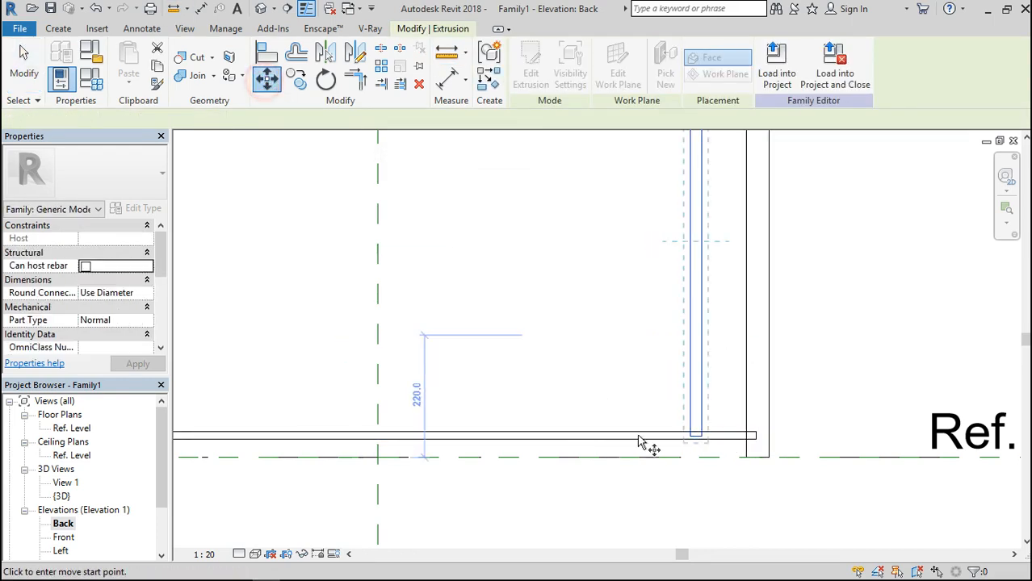
{"action": "scroll", "coordinate": [704, 440], "scroll_direction": "up", "scroll_amount": 2}
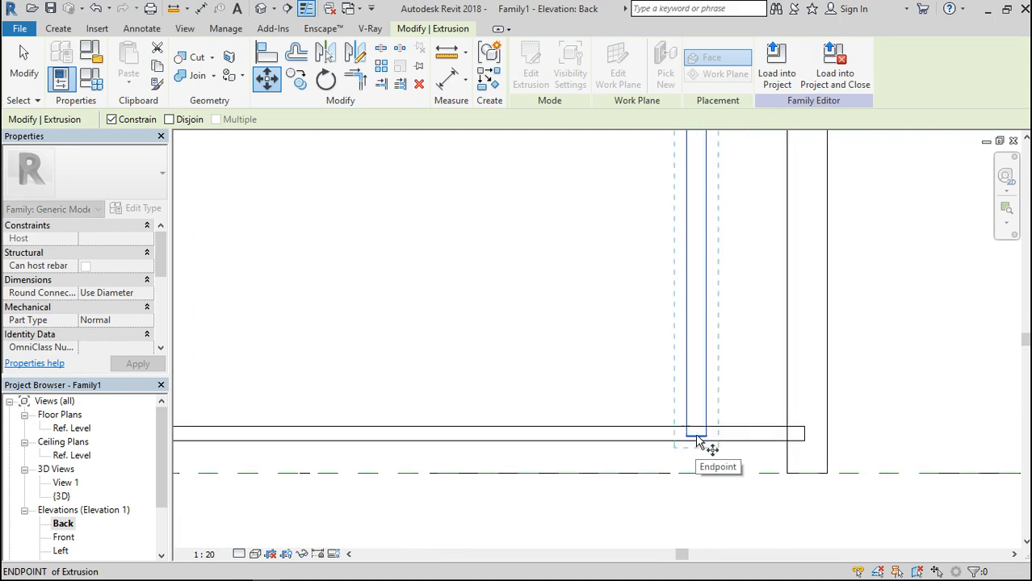
{"action": "left_click", "coordinate": [696, 435]}
{"action": "scroll", "coordinate": [695, 433], "scroll_direction": "down", "scroll_amount": 3}
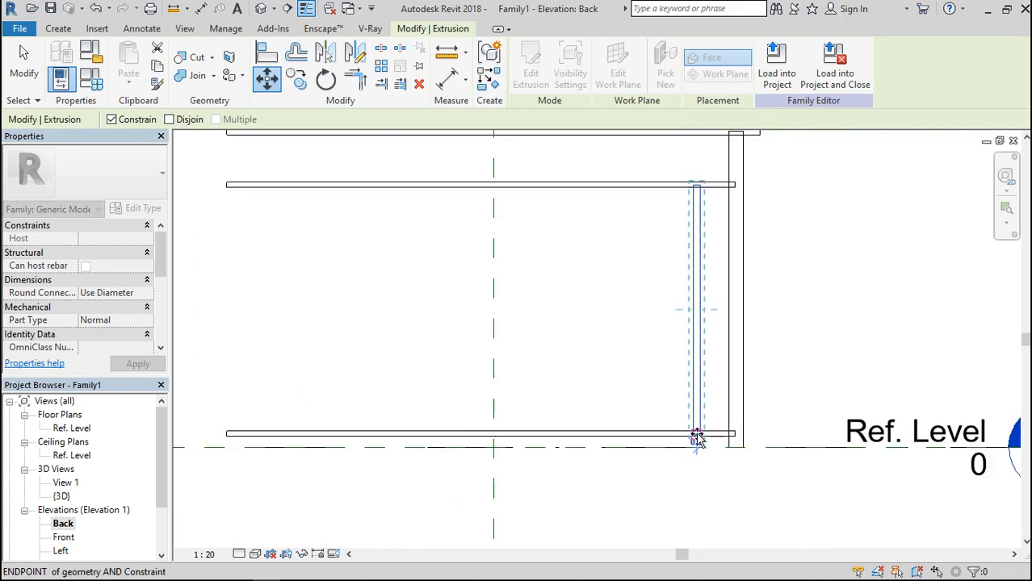
{"action": "left_click", "coordinate": [637, 434]}
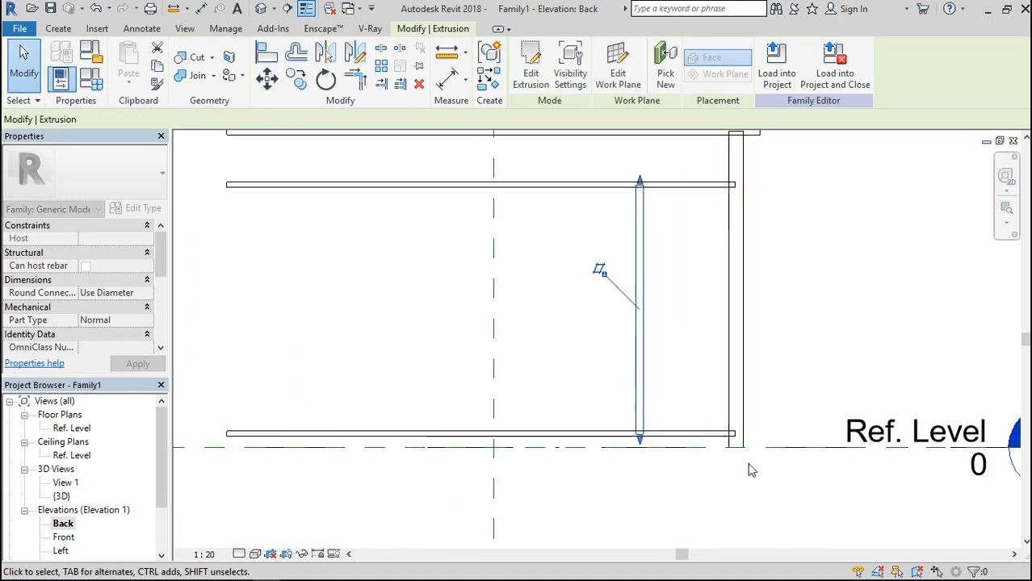
{"action": "scroll", "coordinate": [747, 466], "scroll_direction": "down", "scroll_amount": 2}
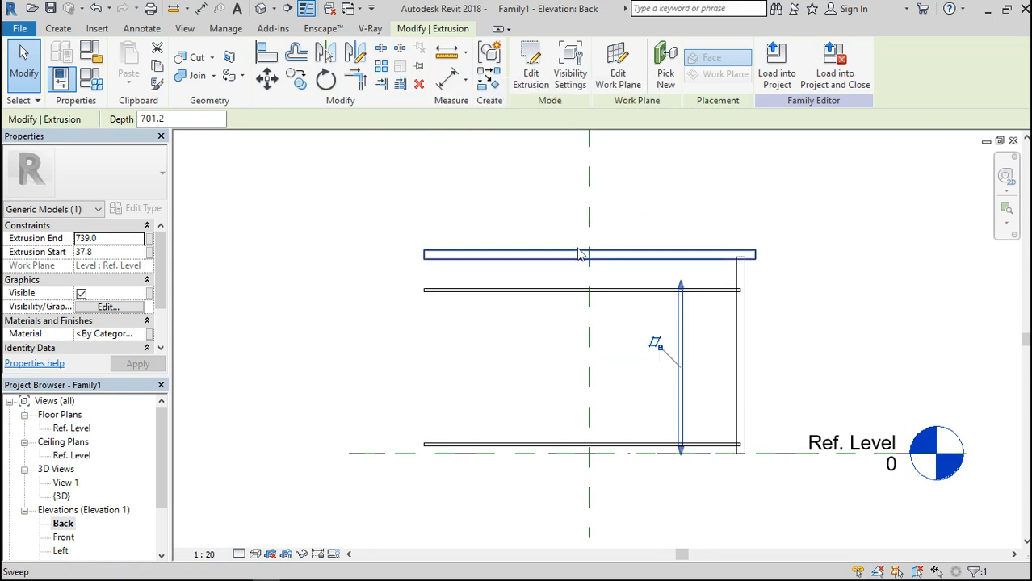
Step: Move the thin baluster horizontally so its axis lies on the Center (Left/Right) reference plane
{"action": "left_click", "coordinate": [267, 78]}
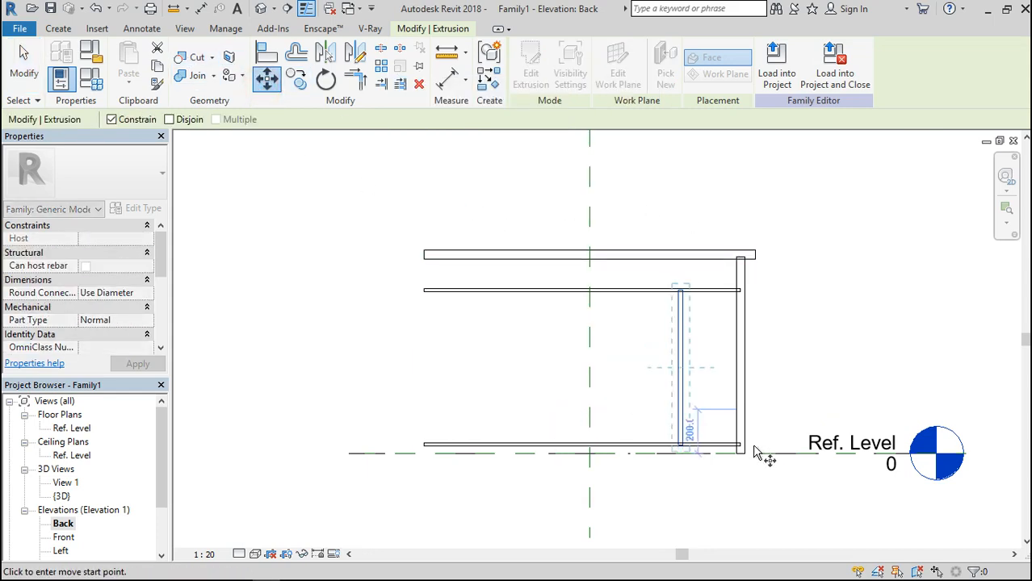
{"action": "scroll", "coordinate": [697, 467], "scroll_direction": "up", "scroll_amount": 5}
{"action": "left_click", "coordinate": [570, 302]}
{"action": "scroll", "coordinate": [565, 230], "scroll_direction": "down", "scroll_amount": 3}
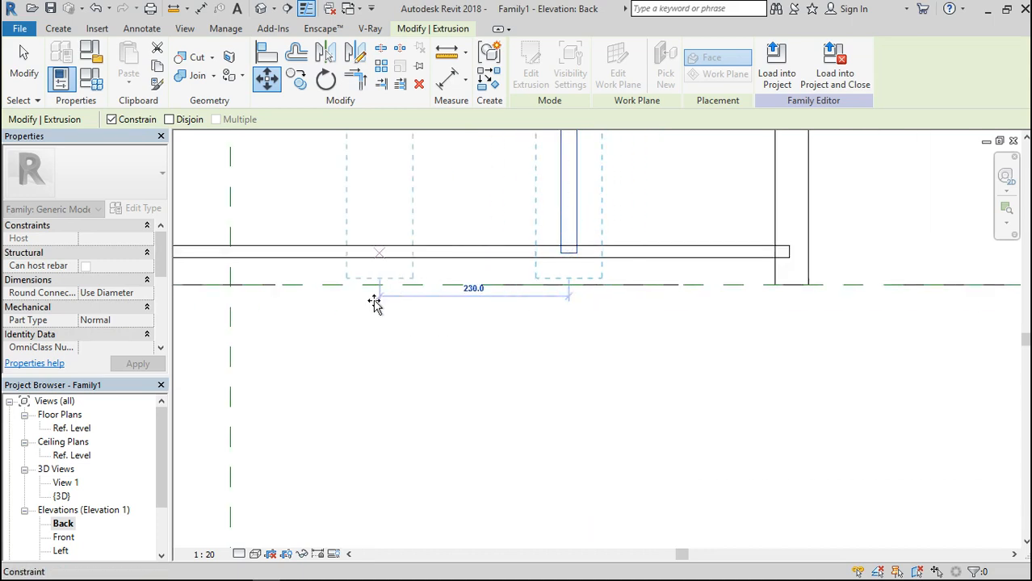
{"action": "left_click", "coordinate": [231, 255]}
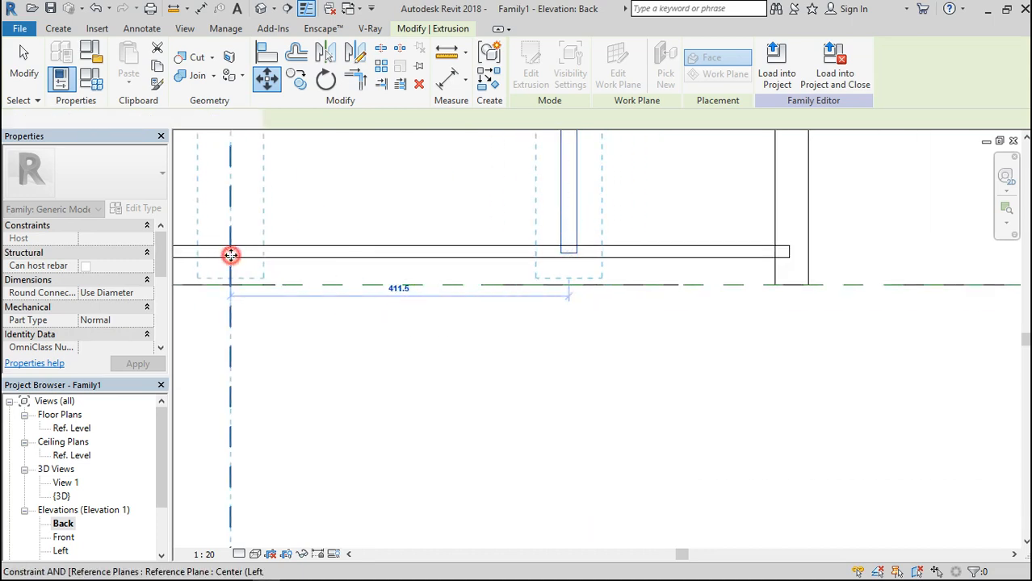
Step: Move the thin baluster 450 mm horizontally from the centre reference plane toward the end post
{"action": "left_click", "coordinate": [266, 78]}
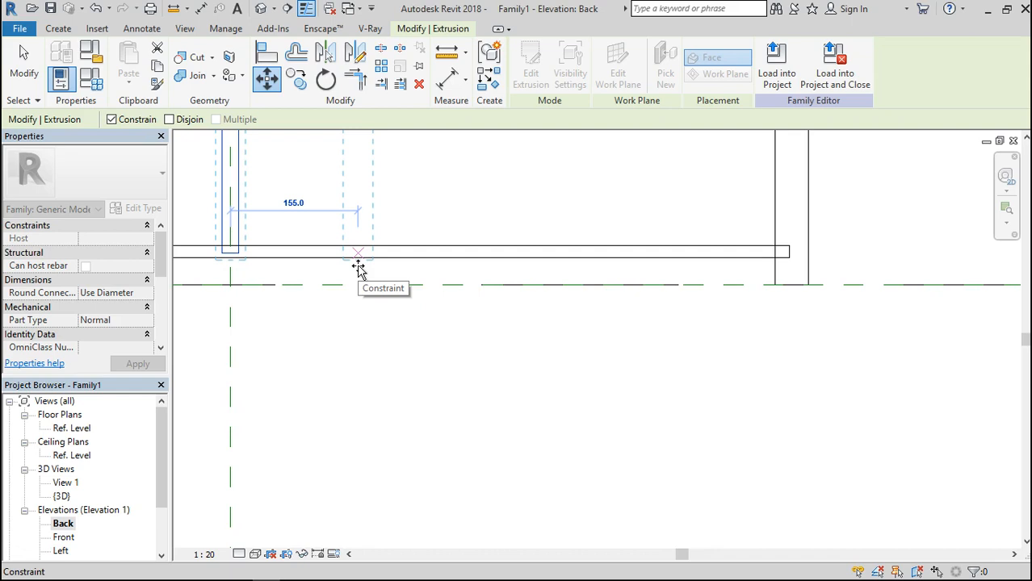
{"action": "type", "text": "4"}
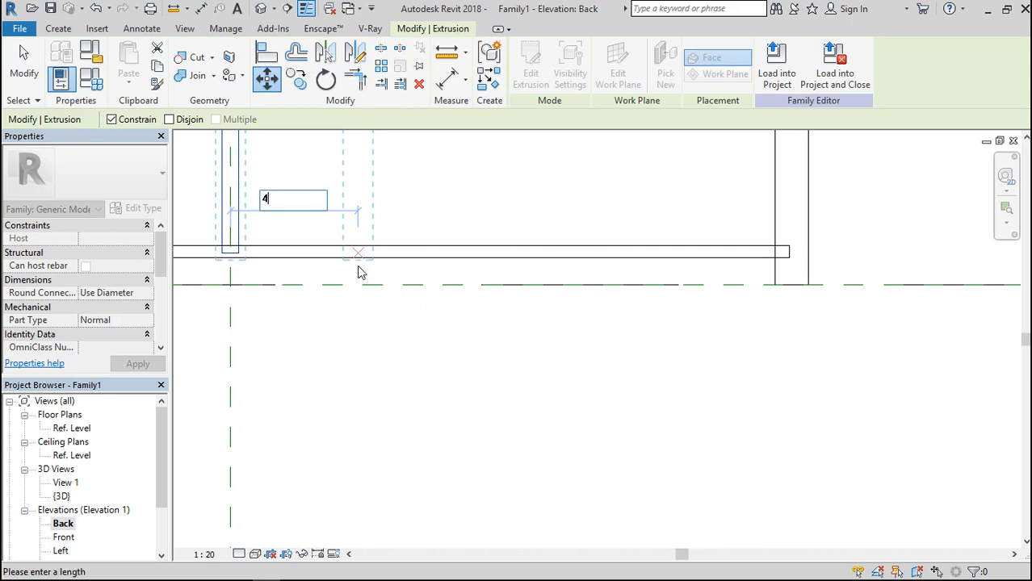
{"action": "type", "text": "50"}
{"action": "key", "text": "Return"}
{"action": "scroll", "coordinate": [468, 375], "scroll_direction": "up", "scroll_amount": 3}
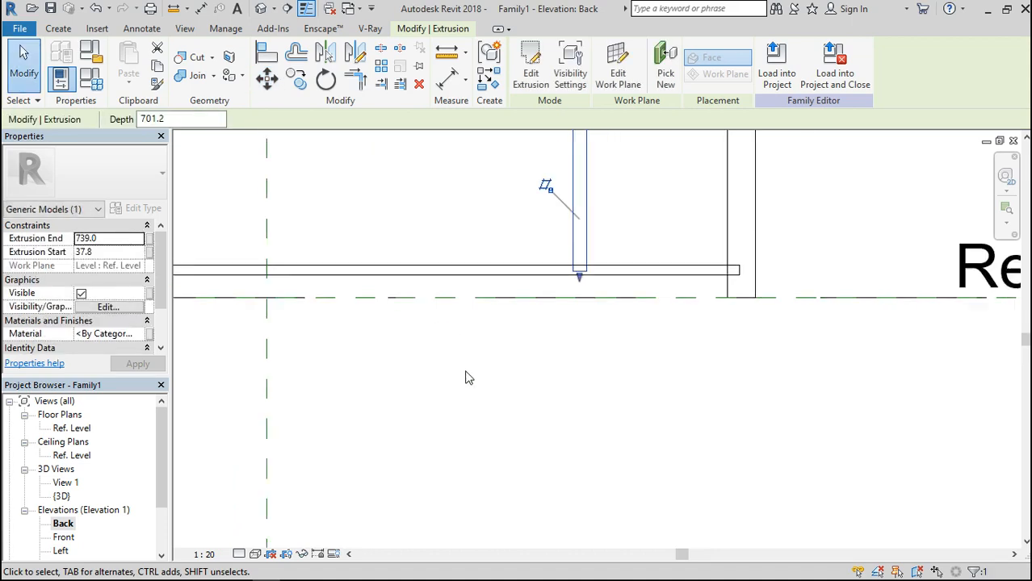
{"action": "left_click", "coordinate": [735, 444]}
Step: Mirror the thin baluster about the centre reference plane to the other half of the railing
{"action": "scroll", "coordinate": [556, 437], "scroll_direction": "down", "scroll_amount": 1}
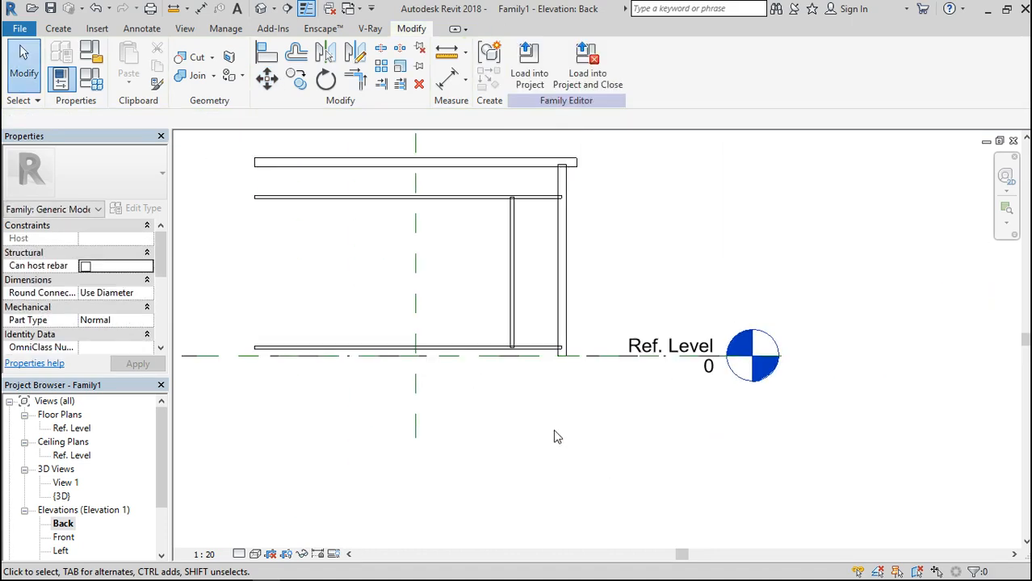
{"action": "scroll", "coordinate": [556, 437], "scroll_direction": "down", "scroll_amount": 1}
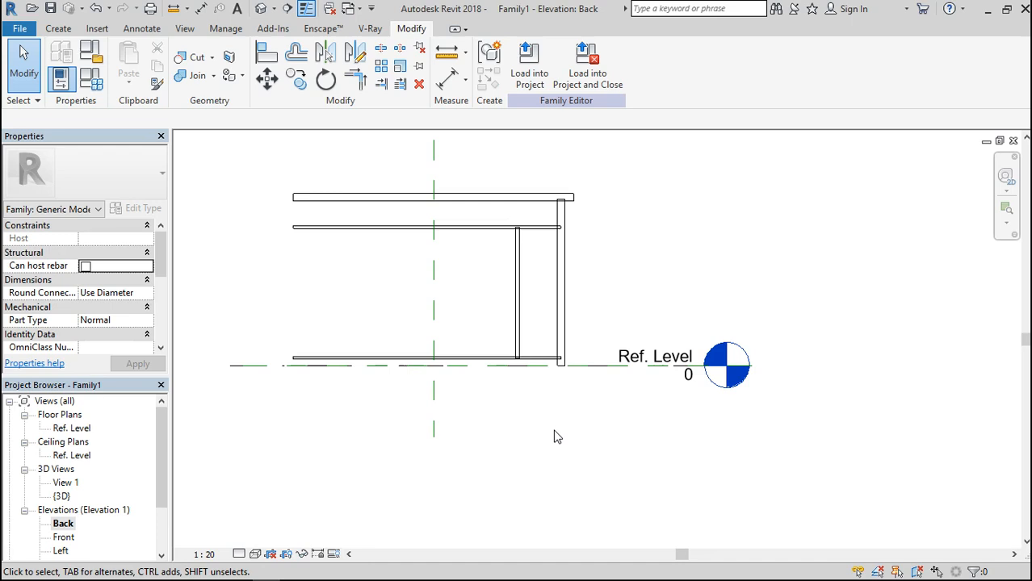
{"action": "left_click", "coordinate": [515, 290]}
{"action": "left_click", "coordinate": [335, 62]}
{"action": "left_click", "coordinate": [433, 281]}
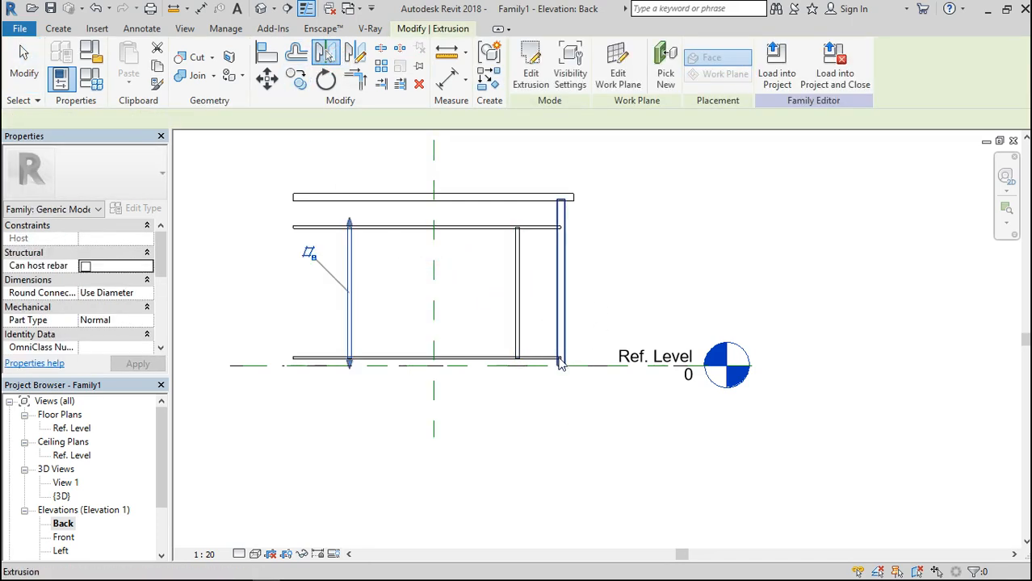
{"action": "left_click", "coordinate": [679, 278]}
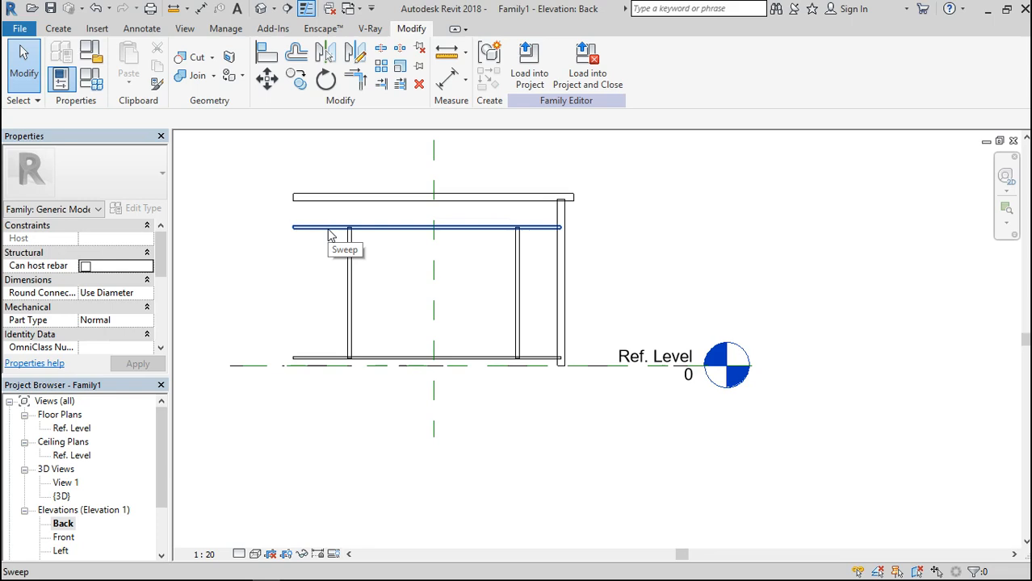
Step: Mirror the end post about the centre reference plane to create a matching post at the railing's other end
{"action": "left_click", "coordinate": [562, 272]}
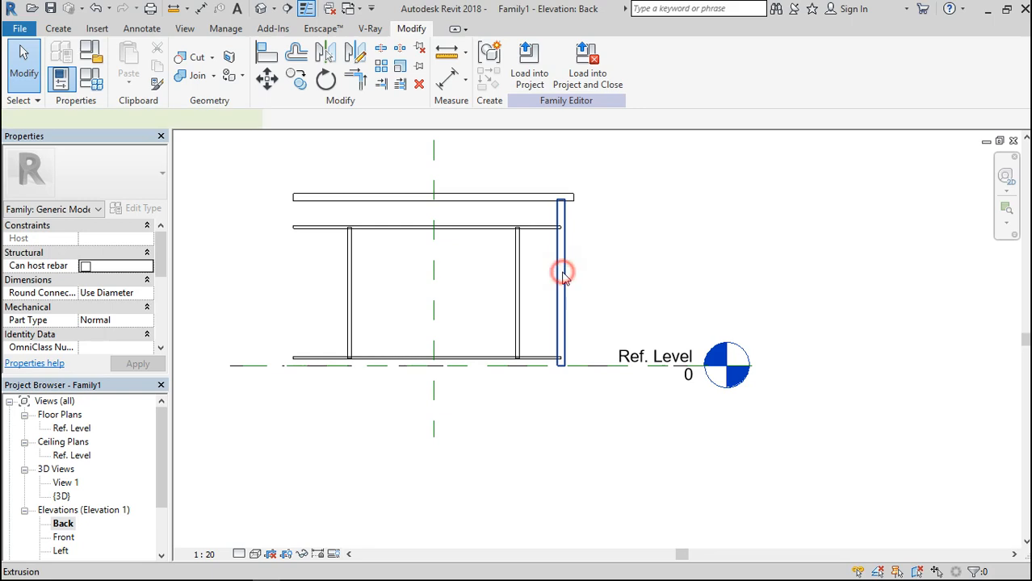
{"action": "left_click", "coordinate": [326, 52]}
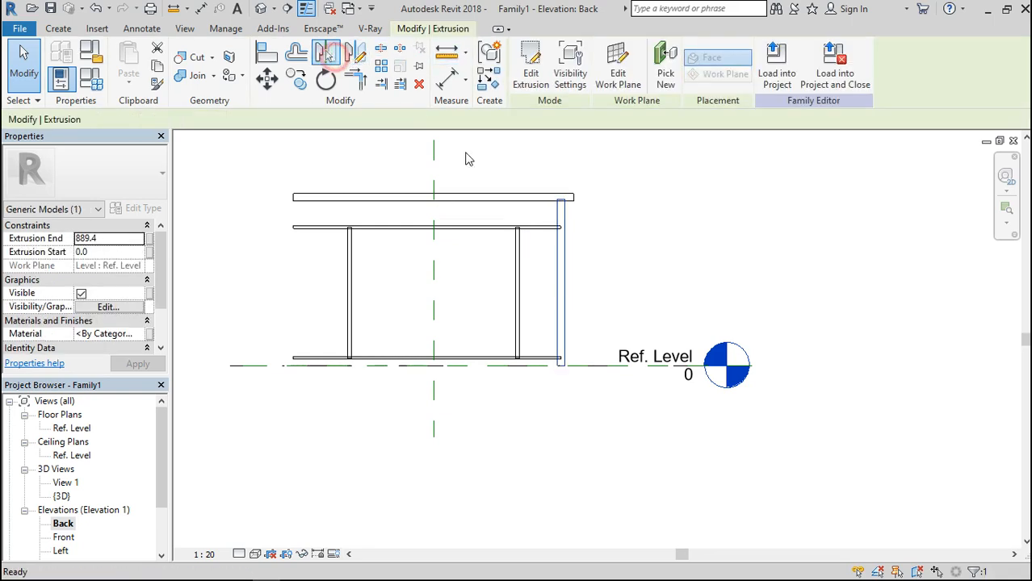
{"action": "left_click", "coordinate": [434, 304]}
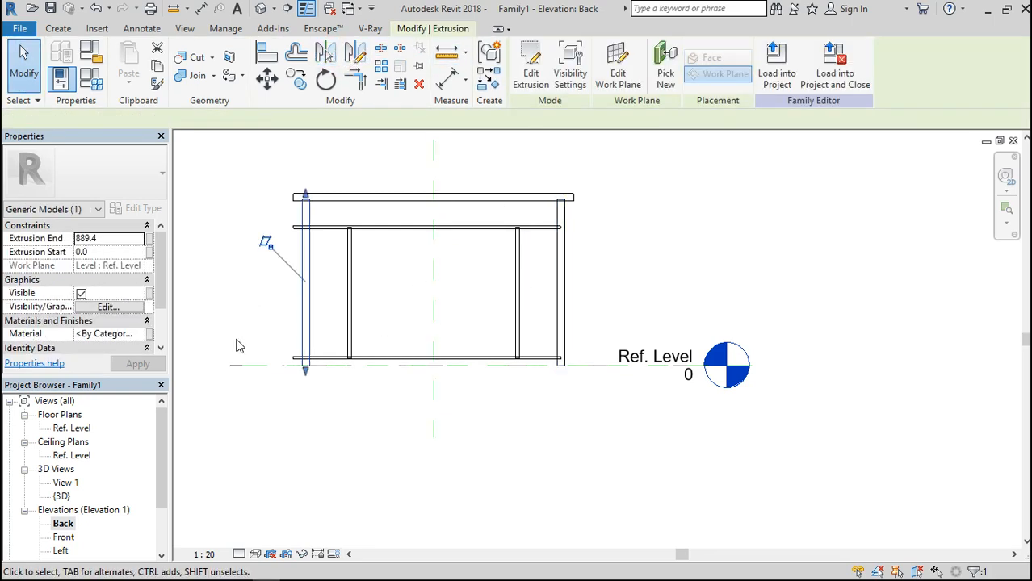
{"action": "left_click", "coordinate": [206, 304]}
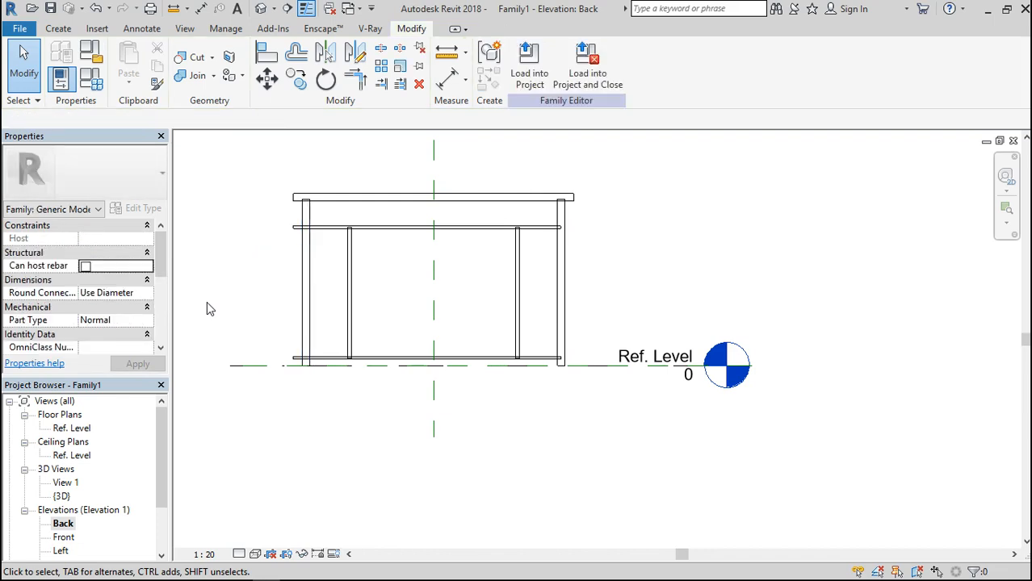
Step: Shorten the upper thin rail's sweep path in the Ref. Level plan to about 1360 mm, ending near the mirrored post's centre, and finish the sweep
{"action": "scroll", "coordinate": [299, 230], "scroll_direction": "up", "scroll_amount": 3}
{"action": "scroll", "coordinate": [299, 230], "scroll_direction": "up", "scroll_amount": 2}
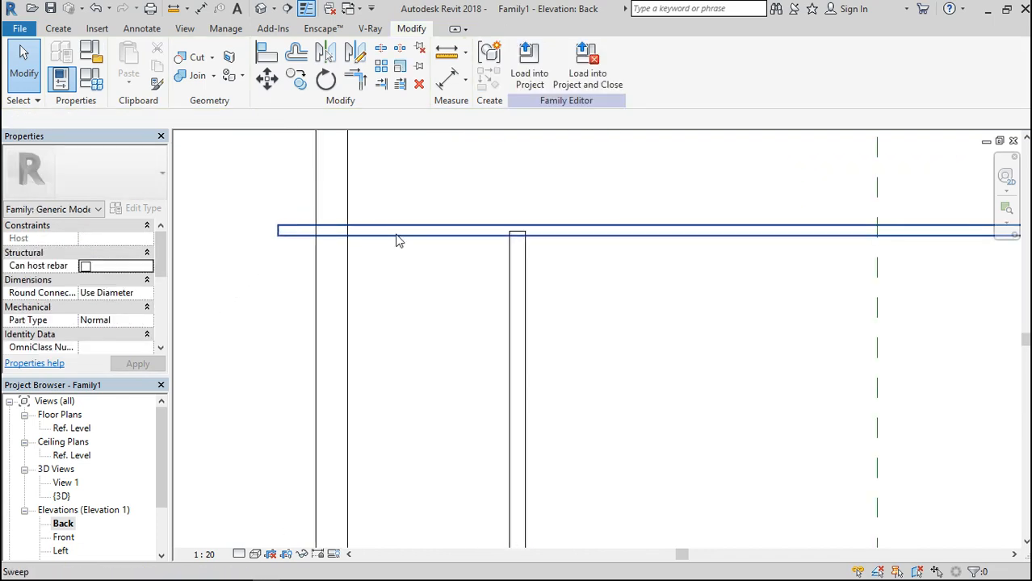
{"action": "double_click", "coordinate": [397, 236]}
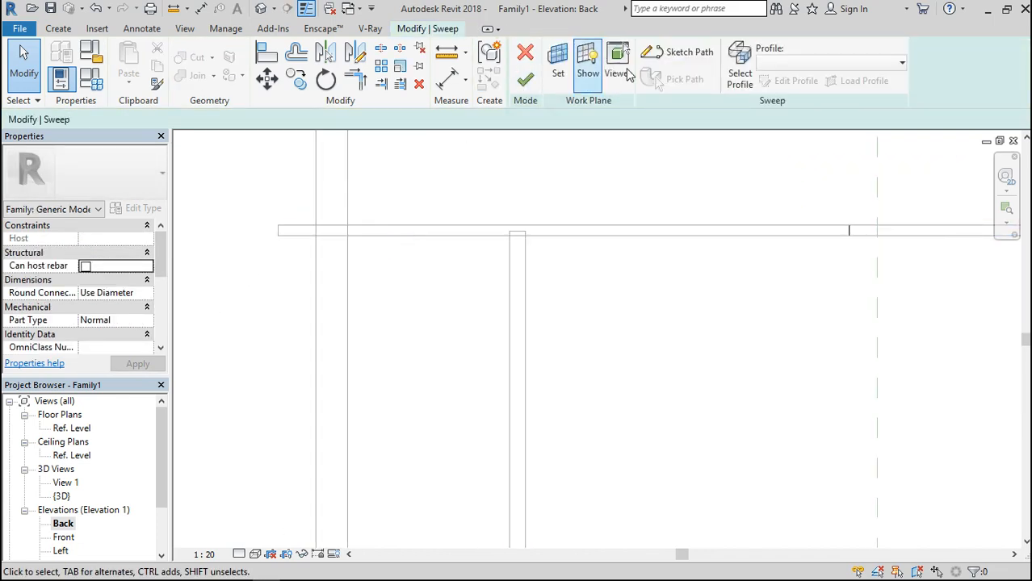
{"action": "left_click", "coordinate": [664, 57]}
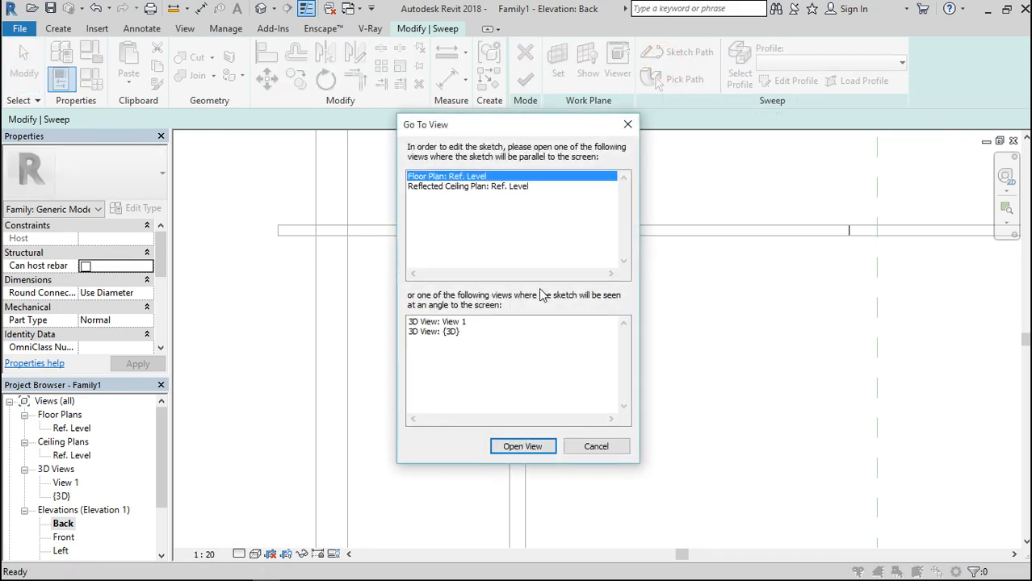
{"action": "left_click", "coordinate": [522, 447]}
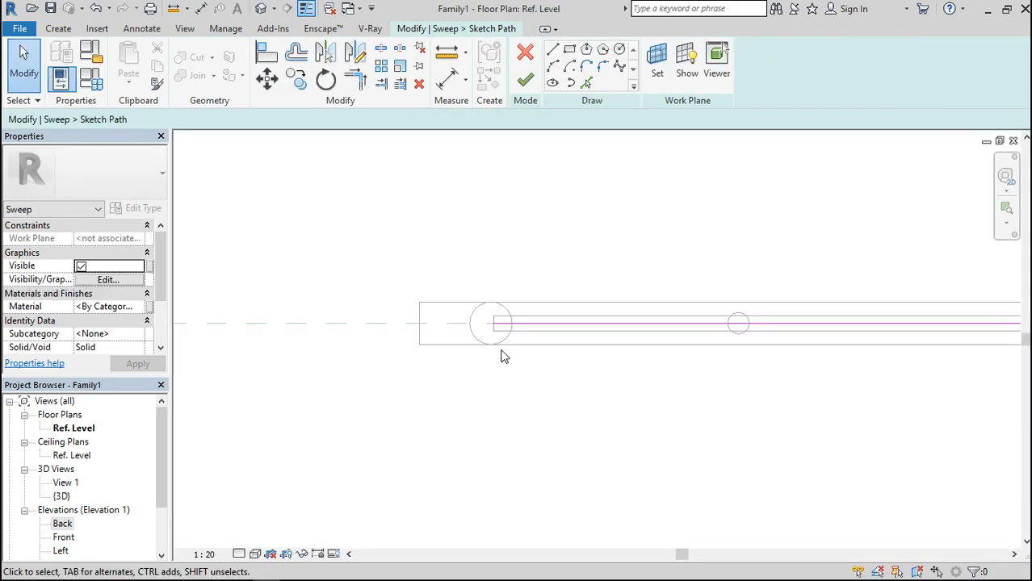
{"action": "scroll", "coordinate": [522, 334], "scroll_direction": "down", "scroll_amount": 3}
{"action": "scroll", "coordinate": [786, 335], "scroll_direction": "up", "scroll_amount": 2}
{"action": "scroll", "coordinate": [787, 335], "scroll_direction": "up", "scroll_amount": 2}
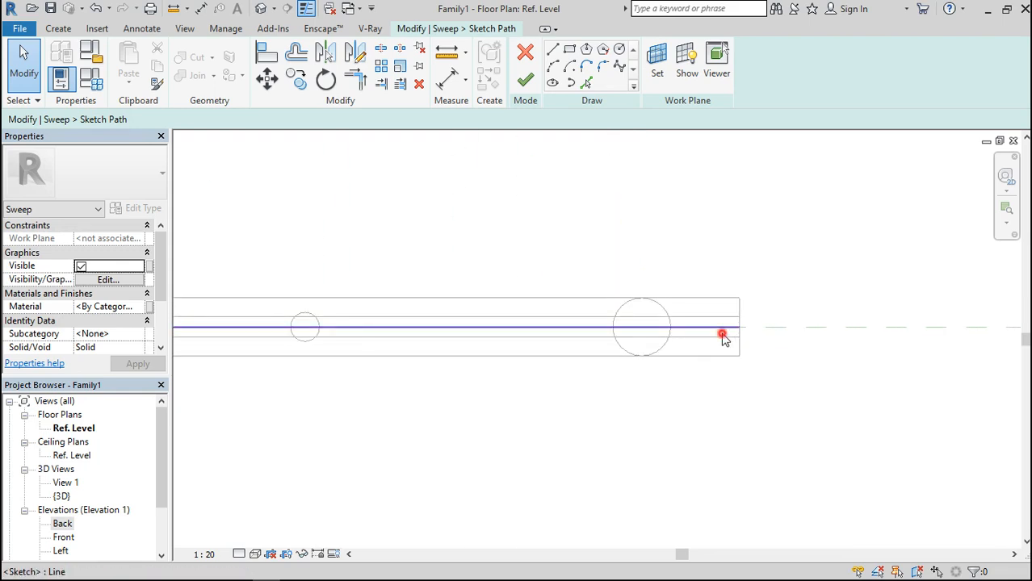
{"action": "left_click", "coordinate": [723, 332]}
{"action": "left_click_drag", "start_coordinate": [741, 325], "coordinate": [638, 328]}
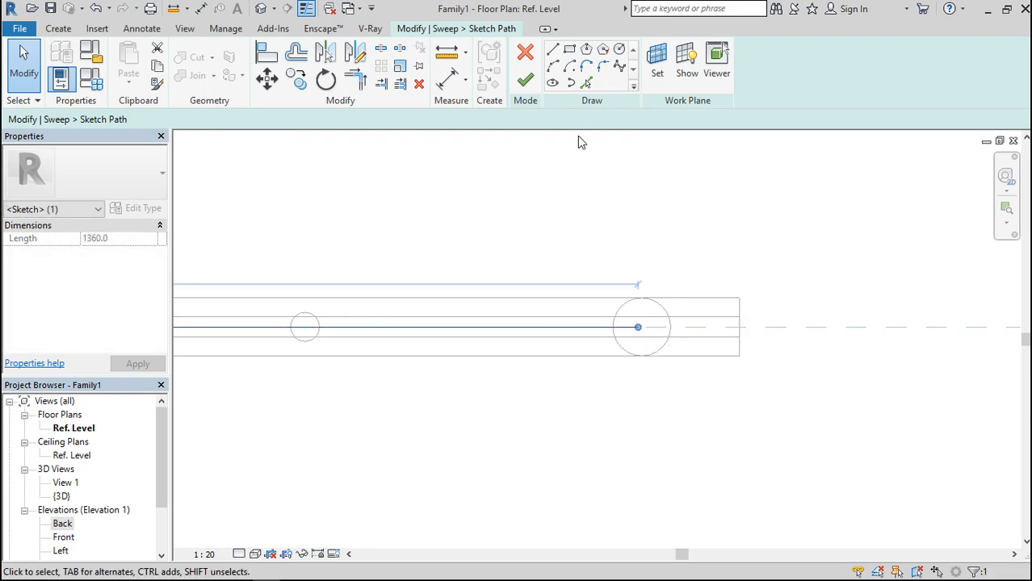
{"action": "left_click", "coordinate": [525, 80]}
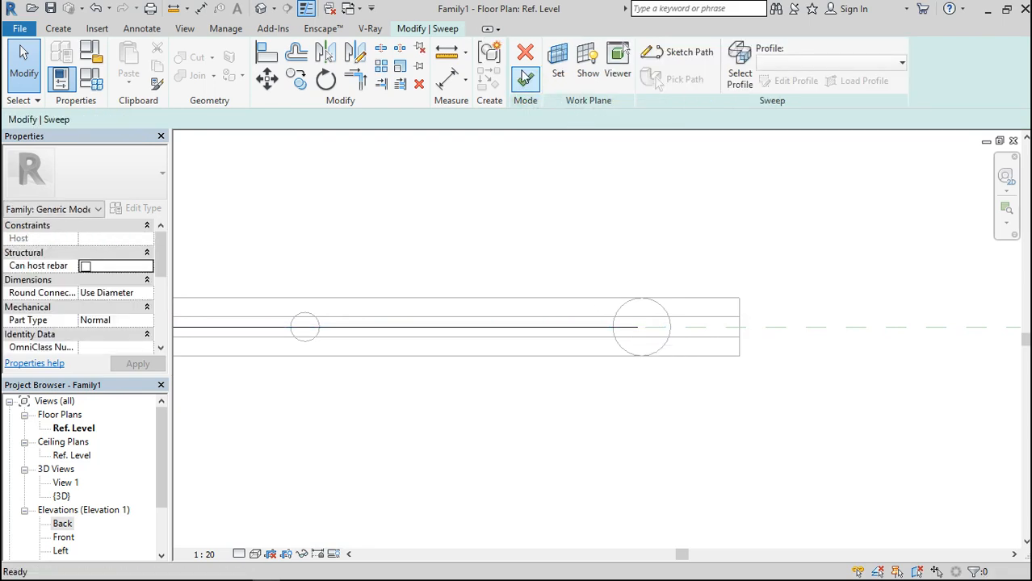
{"action": "left_click", "coordinate": [525, 78]}
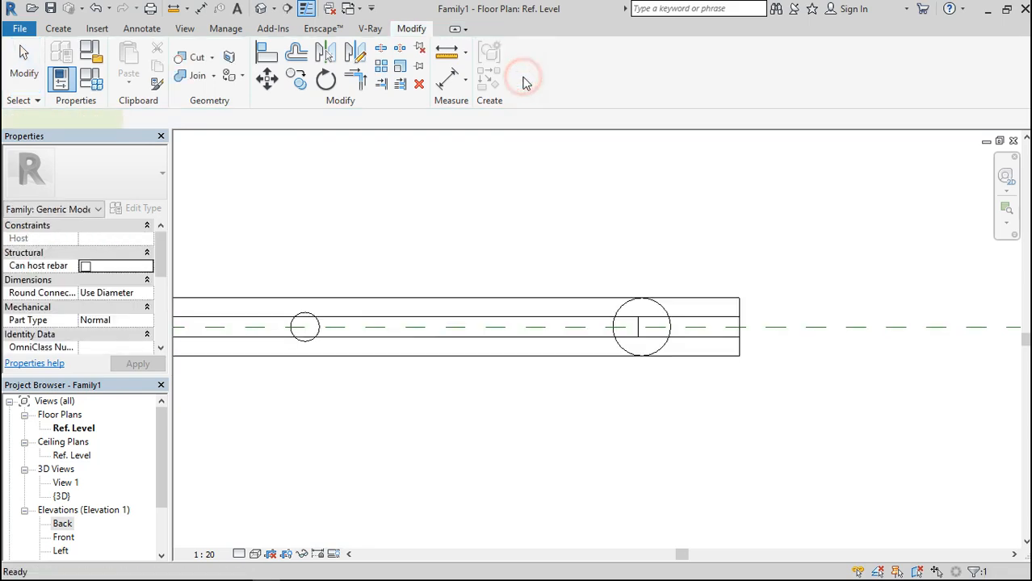
Step: Shorten the lower thin rail's sweep path to 1360 mm, ending near the mirrored post's centre, and finish the sweep
{"action": "double_click", "coordinate": [718, 341]}
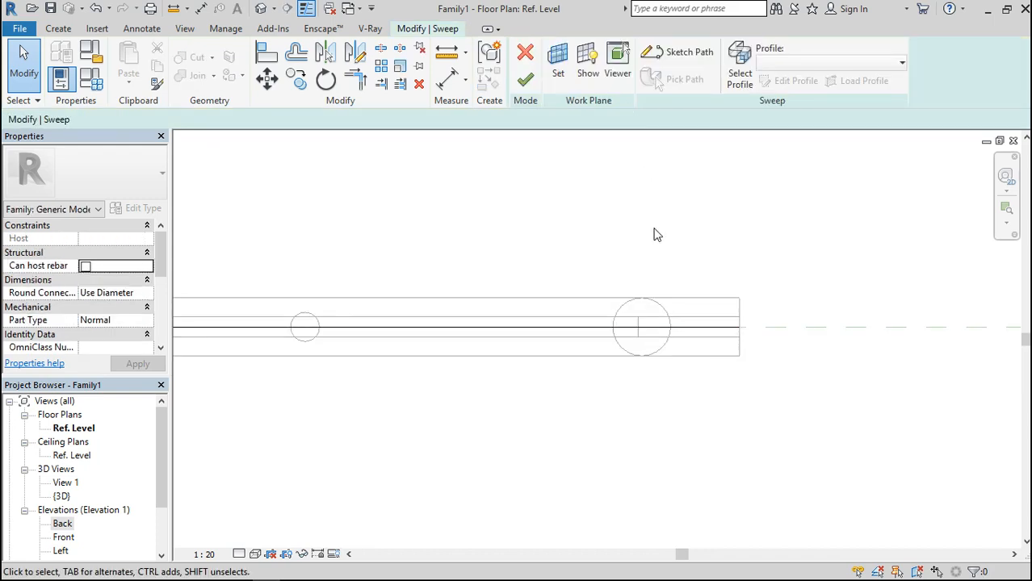
{"action": "double_click", "coordinate": [670, 327]}
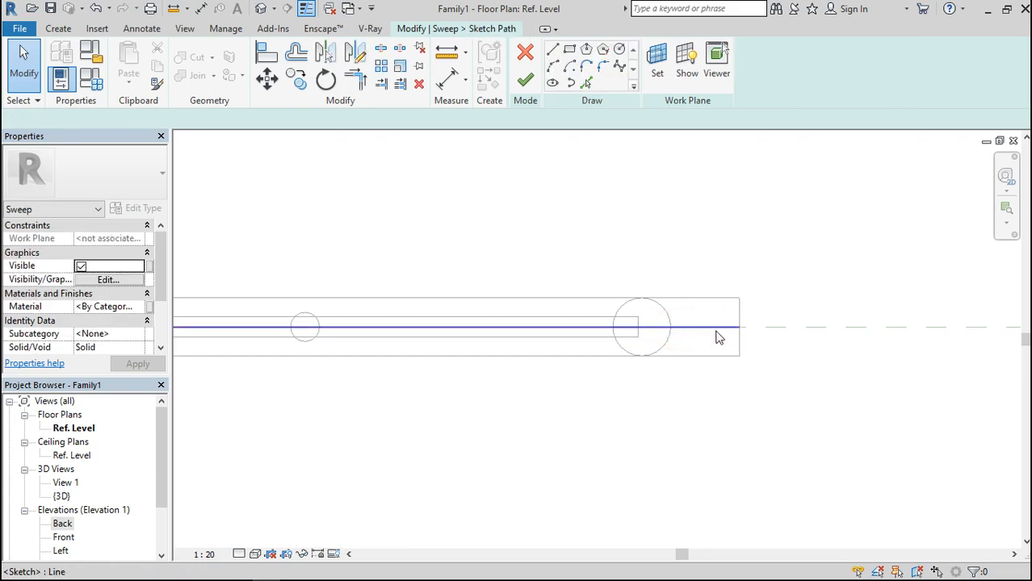
{"action": "left_click_drag", "start_coordinate": [737, 328], "coordinate": [638, 328]}
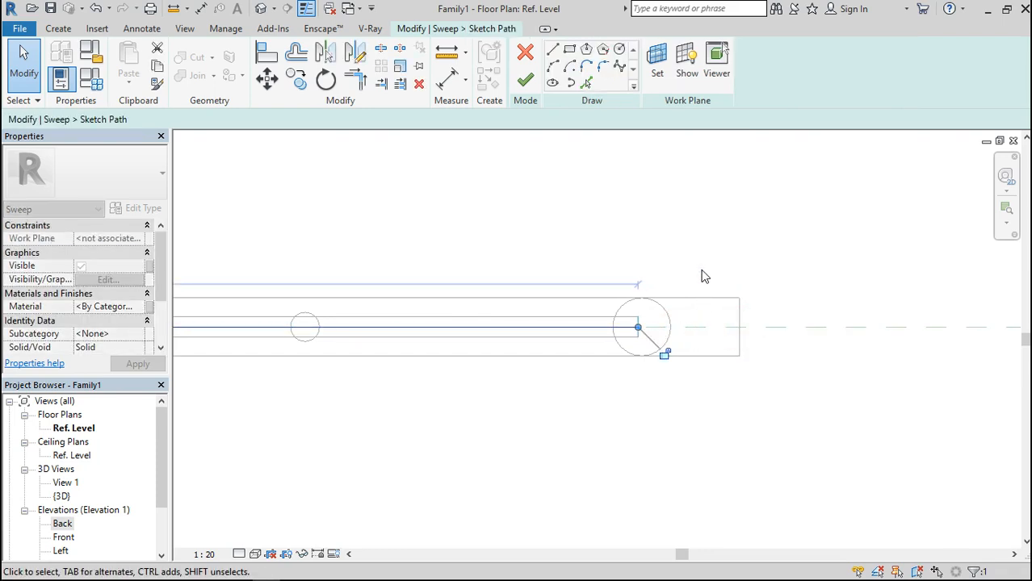
{"action": "left_click", "coordinate": [526, 81]}
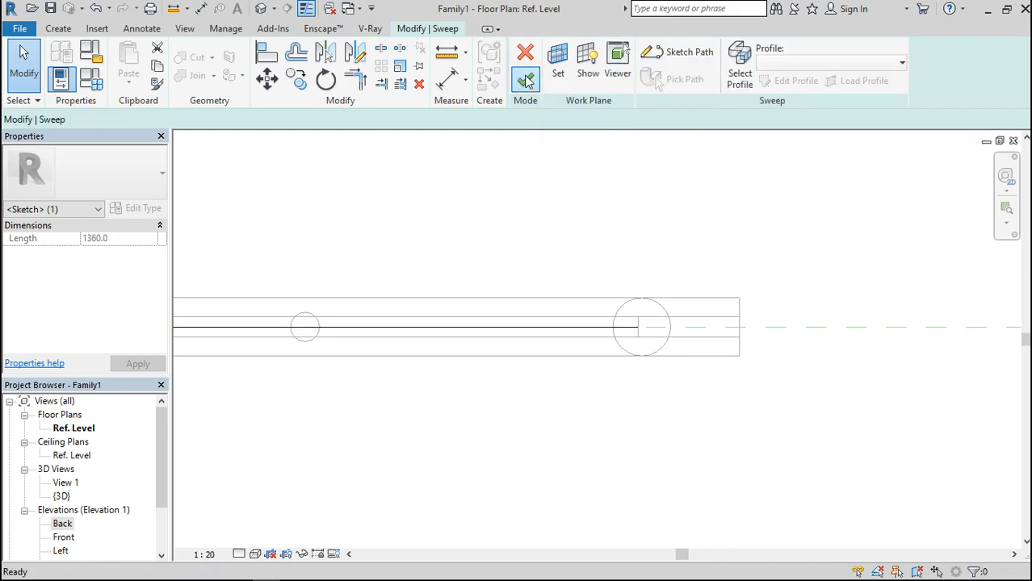
{"action": "left_click", "coordinate": [527, 81]}
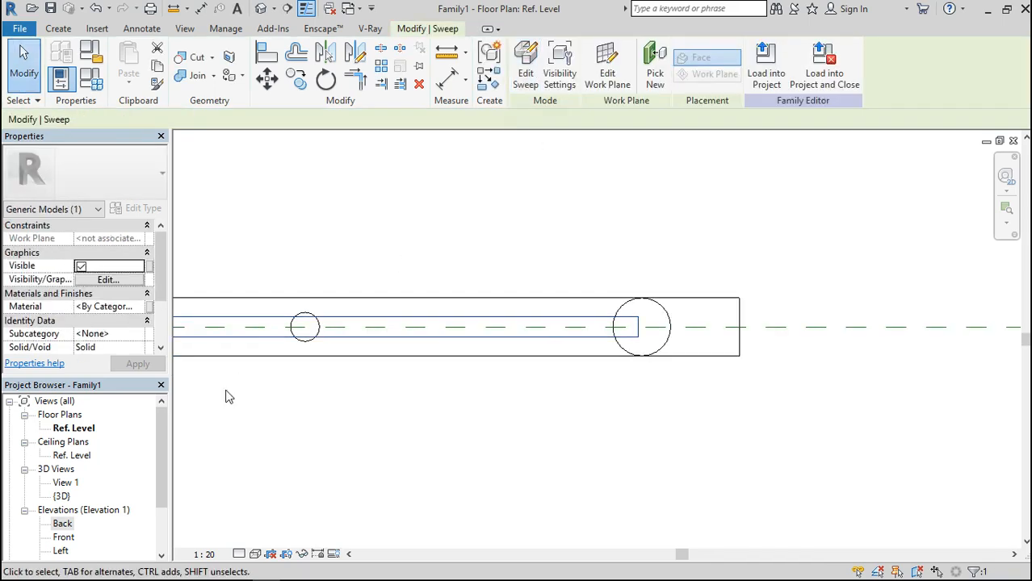
Step: Open the Back elevation and compare the whole railing frame with the reference photo
{"action": "double_click", "coordinate": [62, 524]}
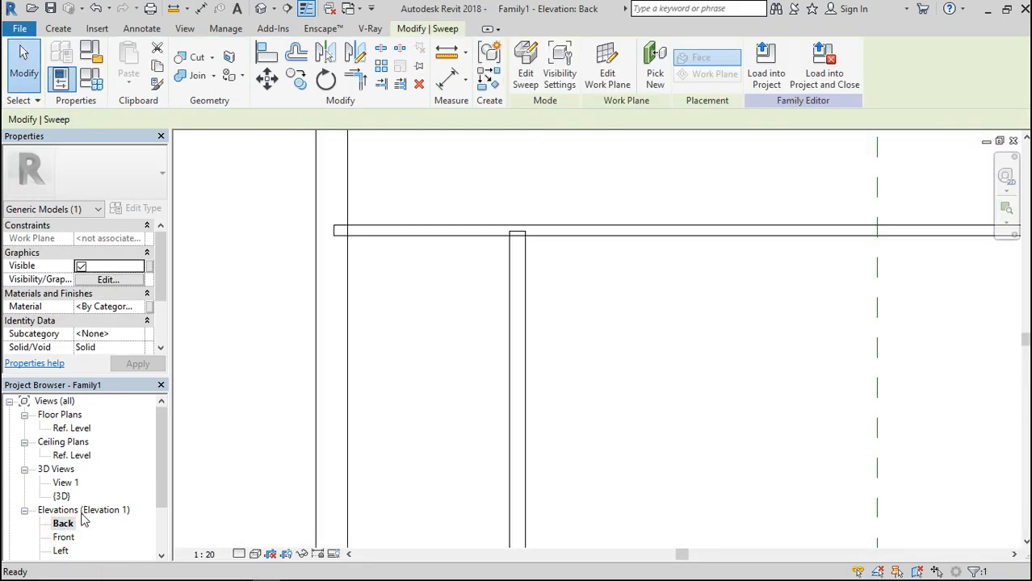
{"action": "scroll", "coordinate": [390, 320], "scroll_direction": "down", "scroll_amount": 1}
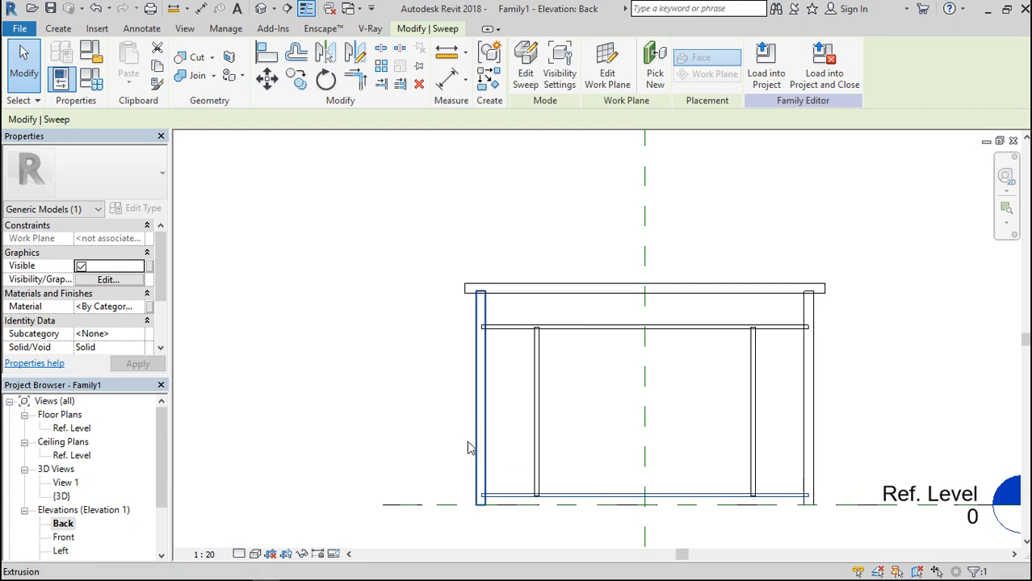
{"action": "mouse_move", "coordinate": [210, 572]}
{"action": "left_click", "coordinate": [238, 509]}
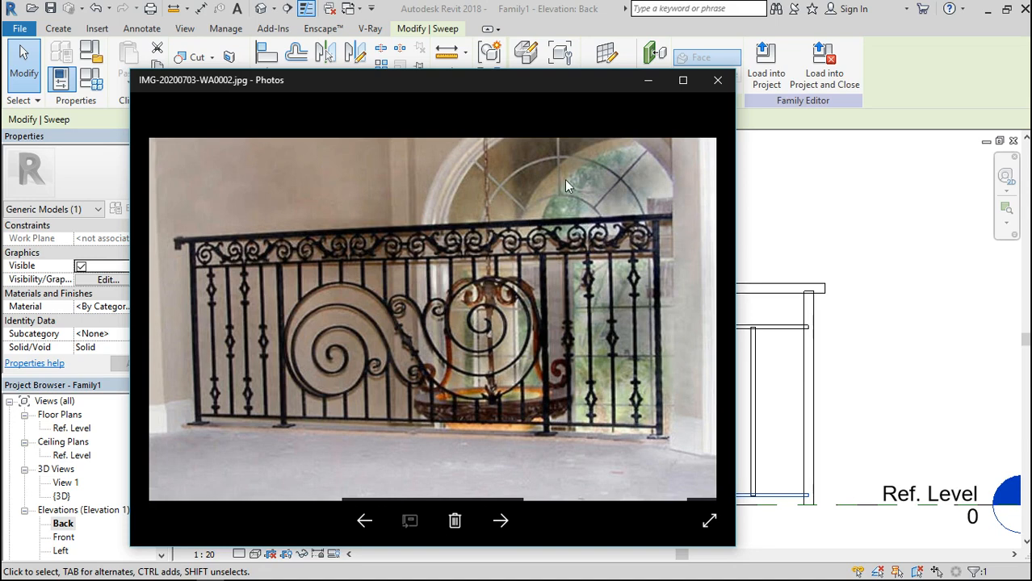
{"action": "left_click", "coordinate": [649, 81]}
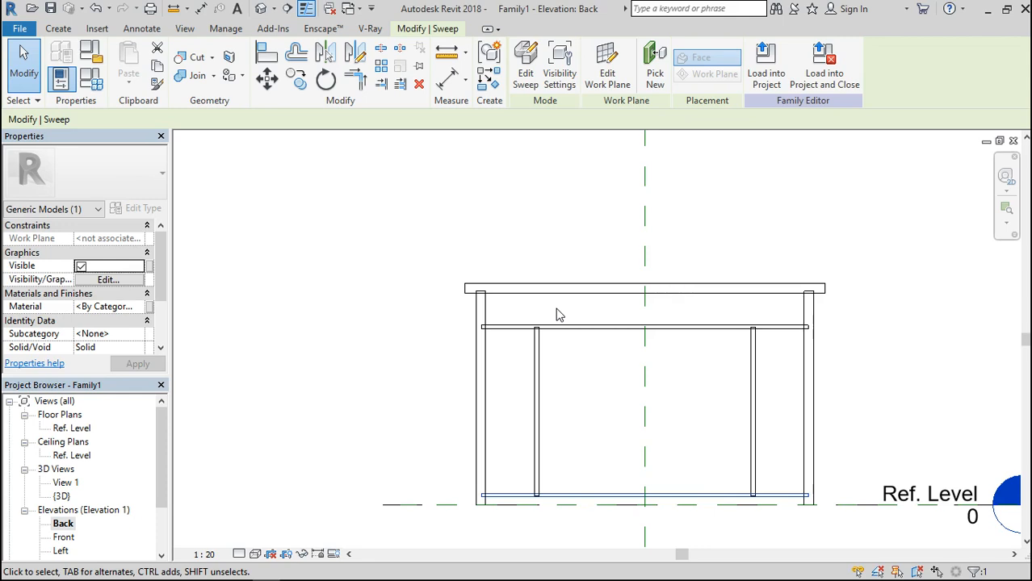
Step: Measure the vertical gap between the handrail's underside and the top of the upper thin rail
{"action": "scroll", "coordinate": [525, 306], "scroll_direction": "up", "scroll_amount": 3}
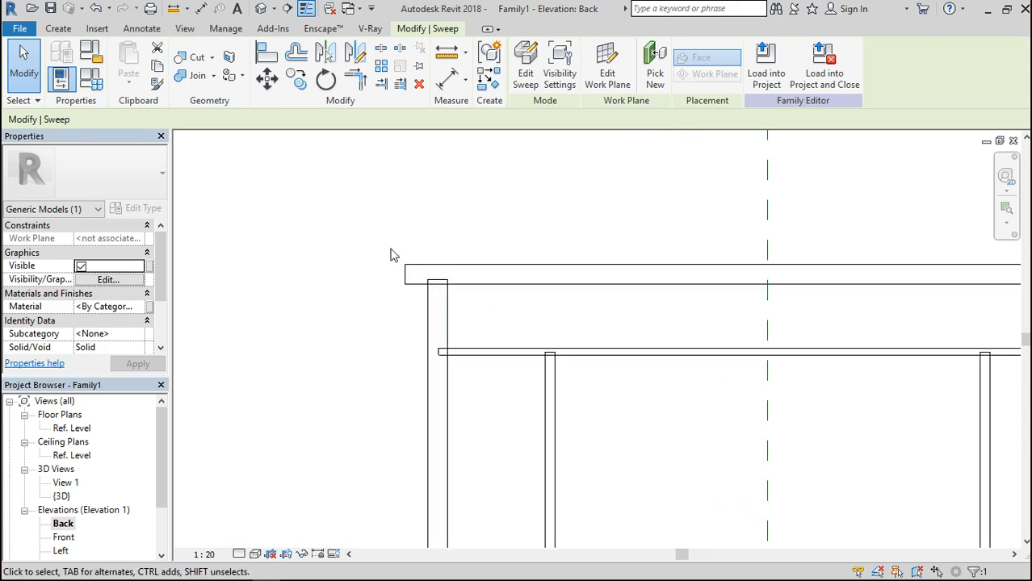
{"action": "scroll", "coordinate": [390, 255], "scroll_direction": "down", "scroll_amount": 3}
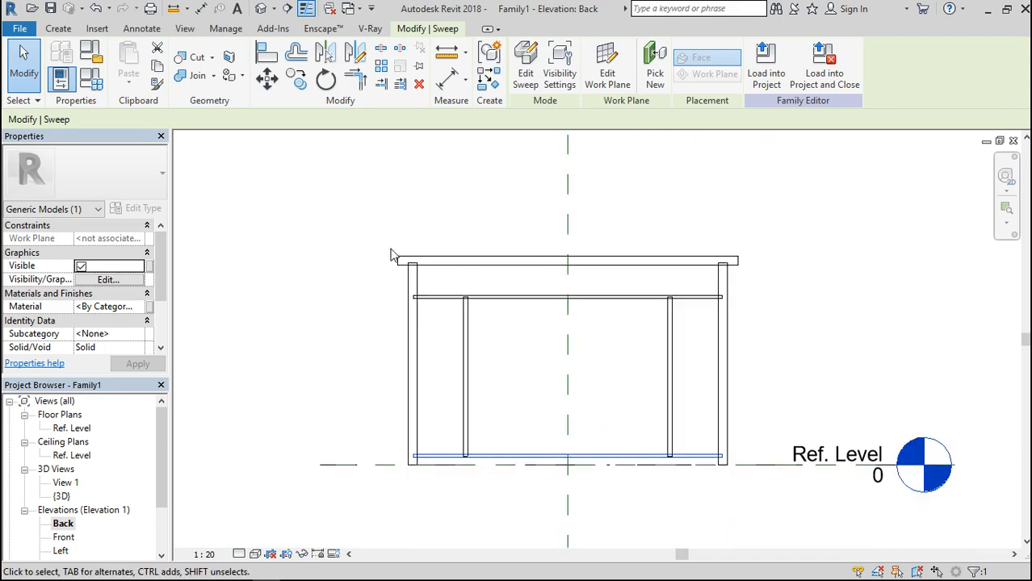
{"action": "left_click", "coordinate": [449, 56]}
{"action": "scroll", "coordinate": [433, 284], "scroll_direction": "up", "scroll_amount": 3}
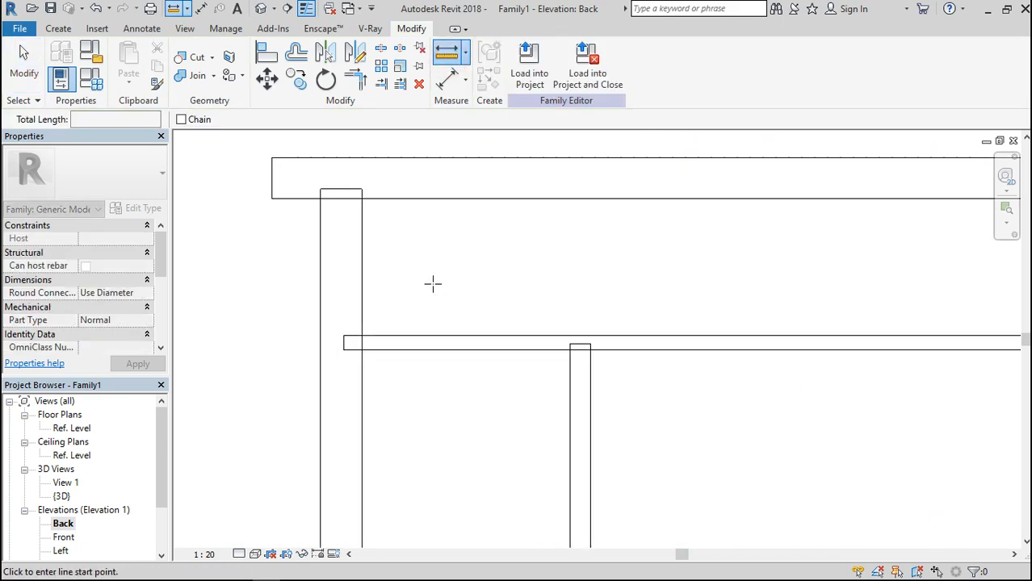
{"action": "left_click", "coordinate": [457, 198]}
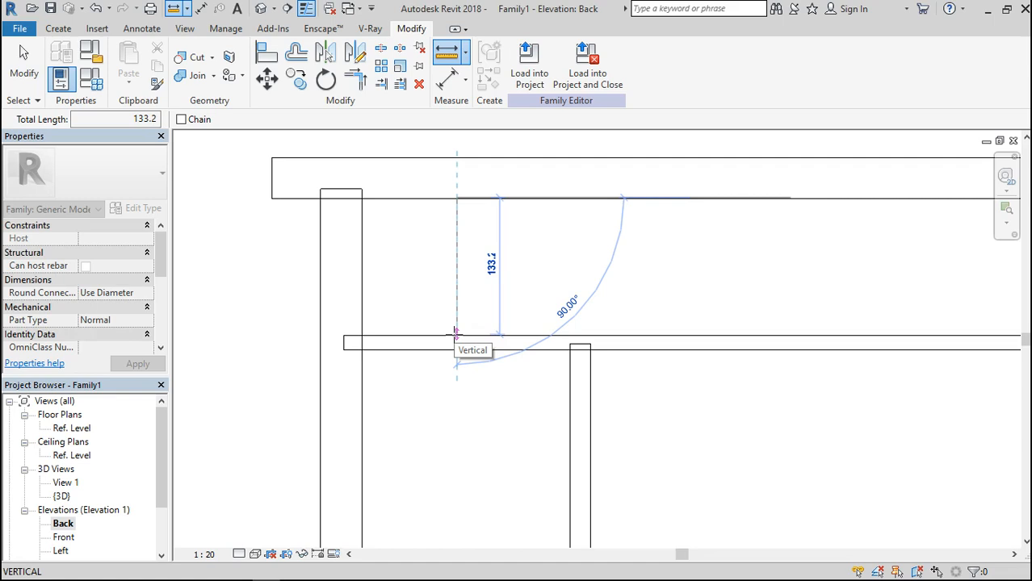
{"action": "key", "text": "Escape"}
{"action": "key", "text": "Escape"}
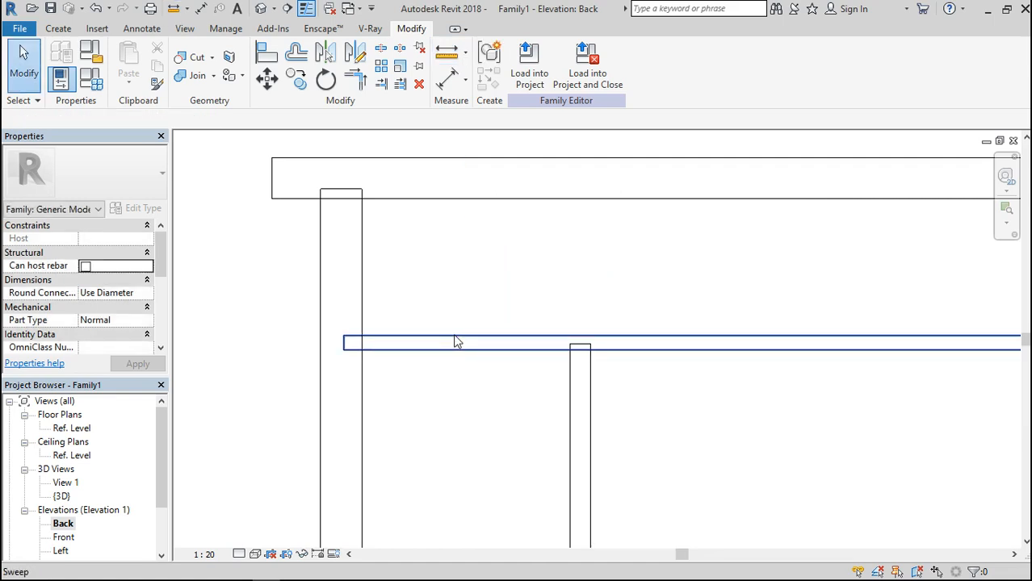
{"action": "scroll", "coordinate": [455, 341], "scroll_direction": "down", "scroll_amount": 3}
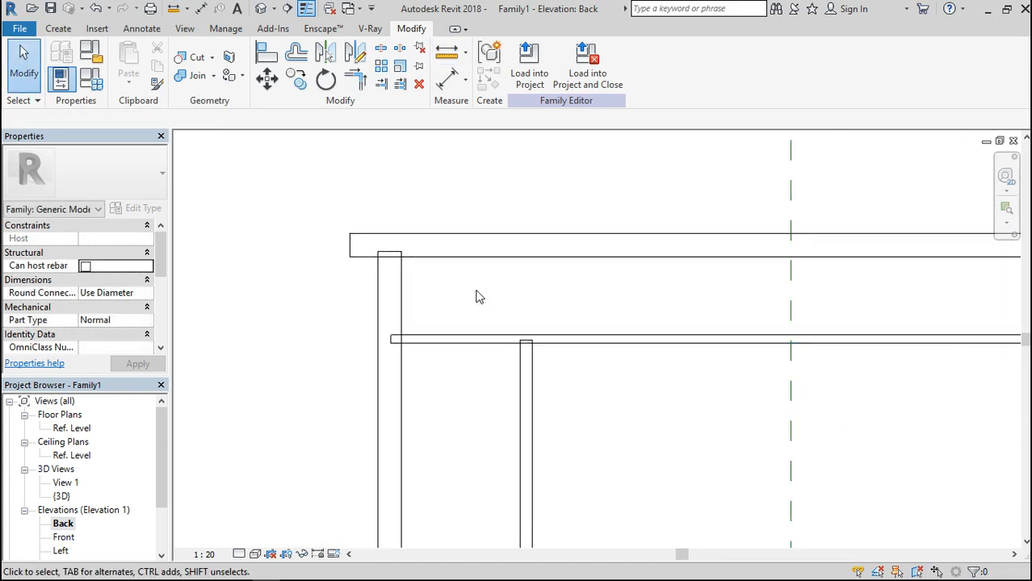
{"action": "scroll", "coordinate": [459, 286], "scroll_direction": "down", "scroll_amount": 2}
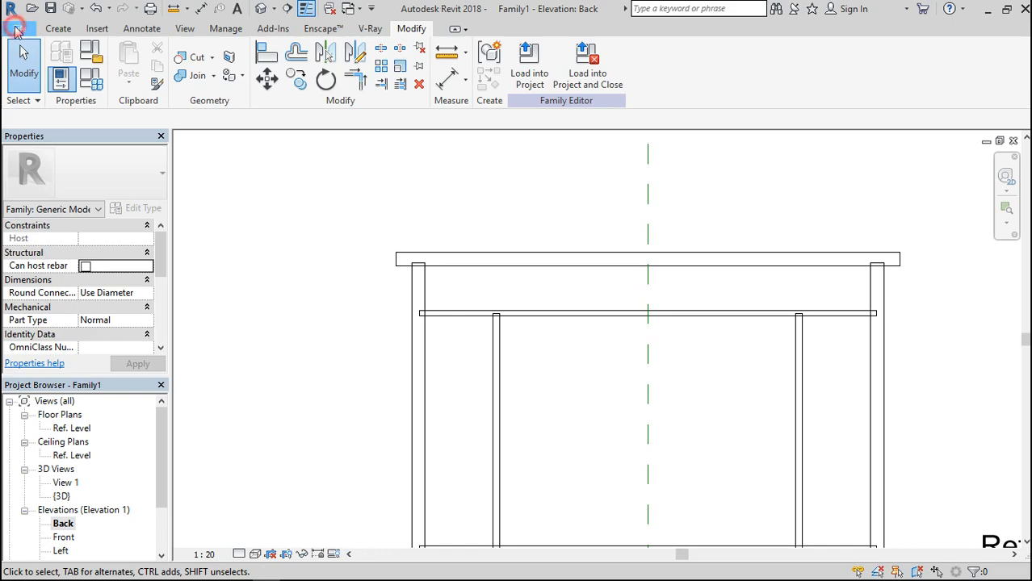
Step: Create a new family from the Metric Generic Model template
{"action": "left_click", "coordinate": [20, 28]}
{"action": "mouse_move", "coordinate": [52, 86]}
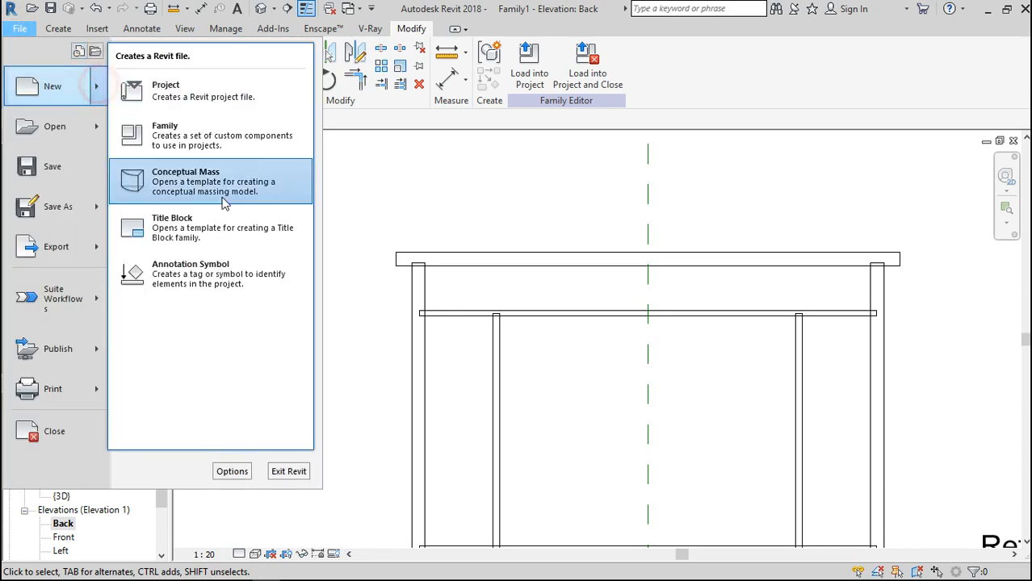
{"action": "left_click", "coordinate": [187, 136]}
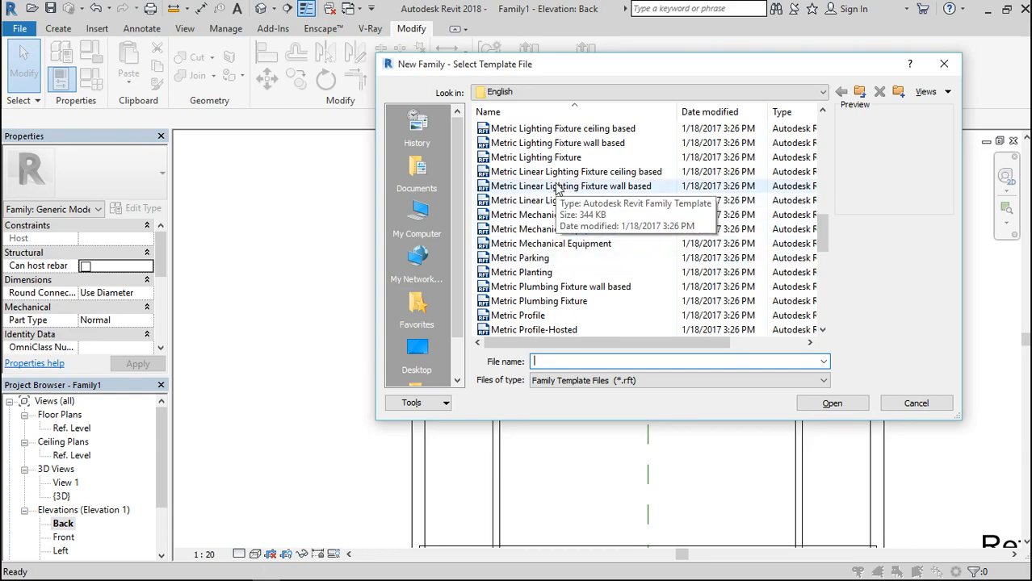
{"action": "scroll", "coordinate": [555, 188], "scroll_direction": "up", "scroll_amount": 3}
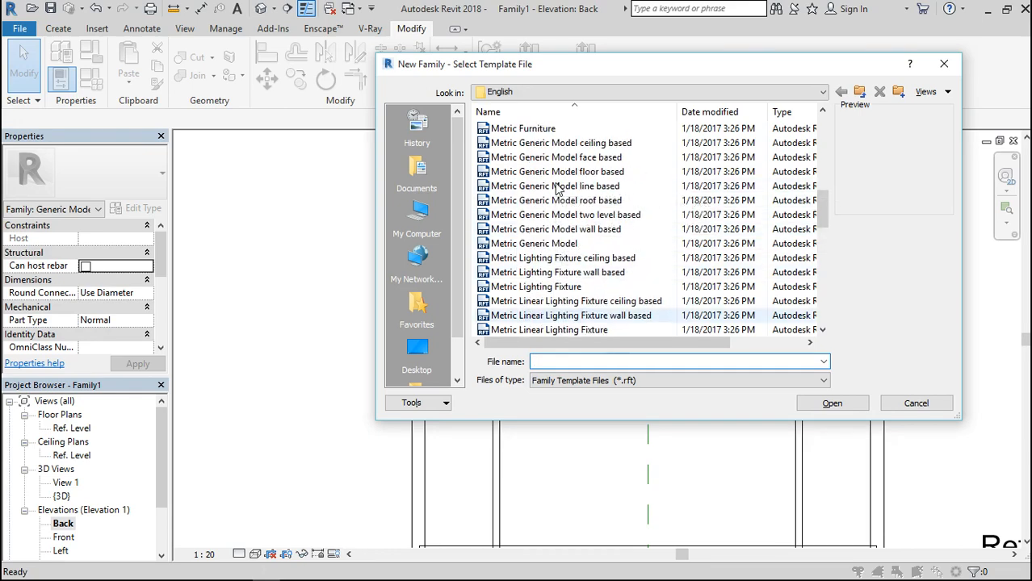
{"action": "double_click", "coordinate": [565, 243]}
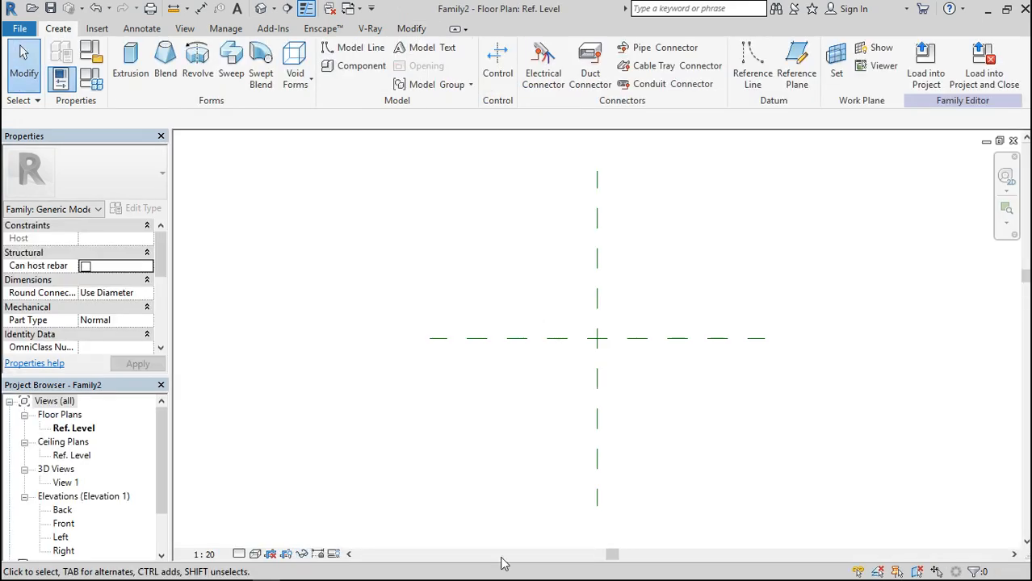
Step: Examine the scroll ornament between the top rails in the reference photo up close
{"action": "left_click", "coordinate": [210, 570]}
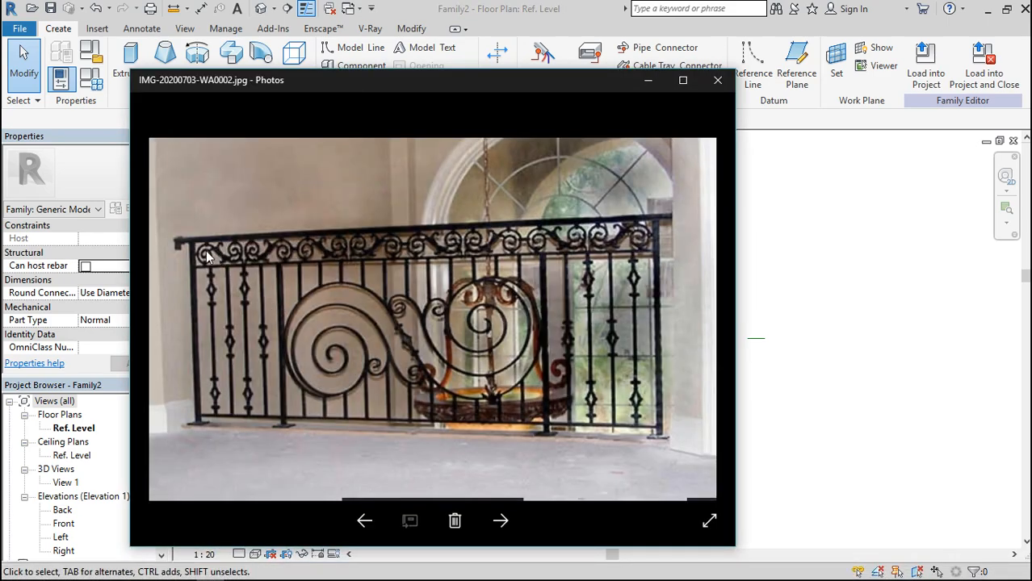
{"action": "scroll", "coordinate": [207, 254], "scroll_direction": "up", "scroll_amount": 3}
{"action": "scroll", "coordinate": [206, 251], "scroll_direction": "up", "scroll_amount": 2}
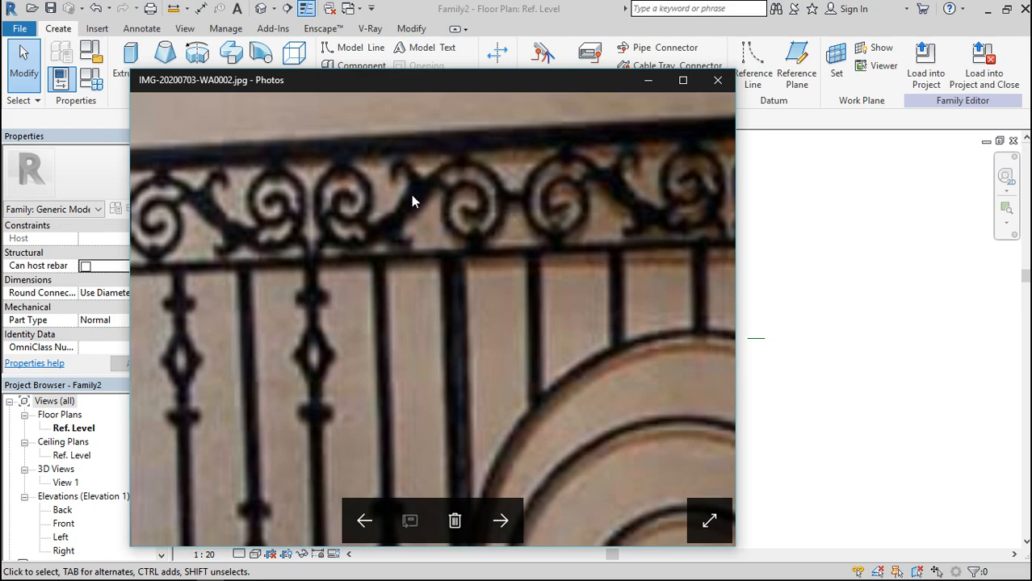
{"action": "left_click", "coordinate": [645, 84]}
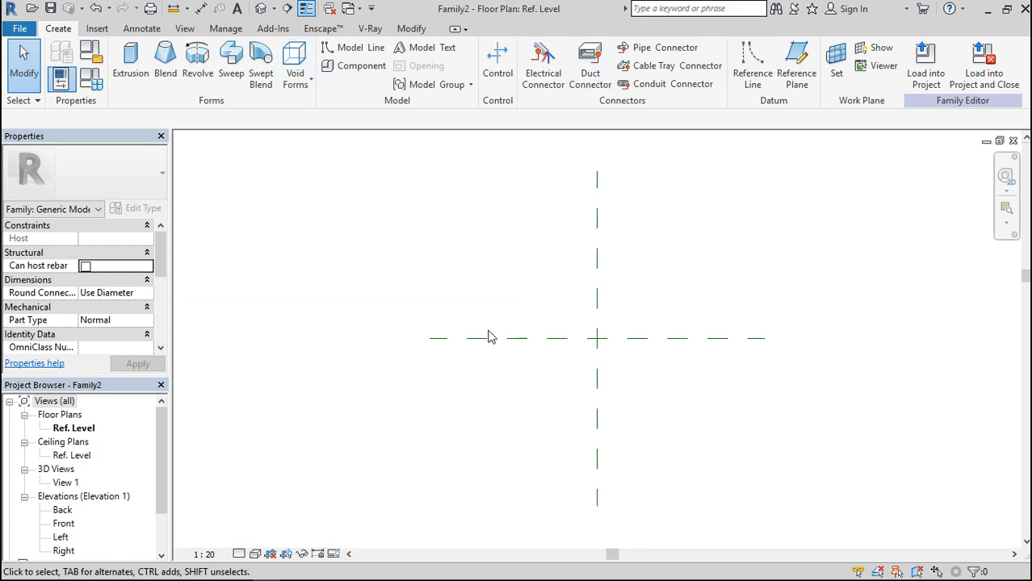
Step: Start a solid sweep in the Back elevation of the new family and begin sketching its path
{"action": "double_click", "coordinate": [62, 512]}
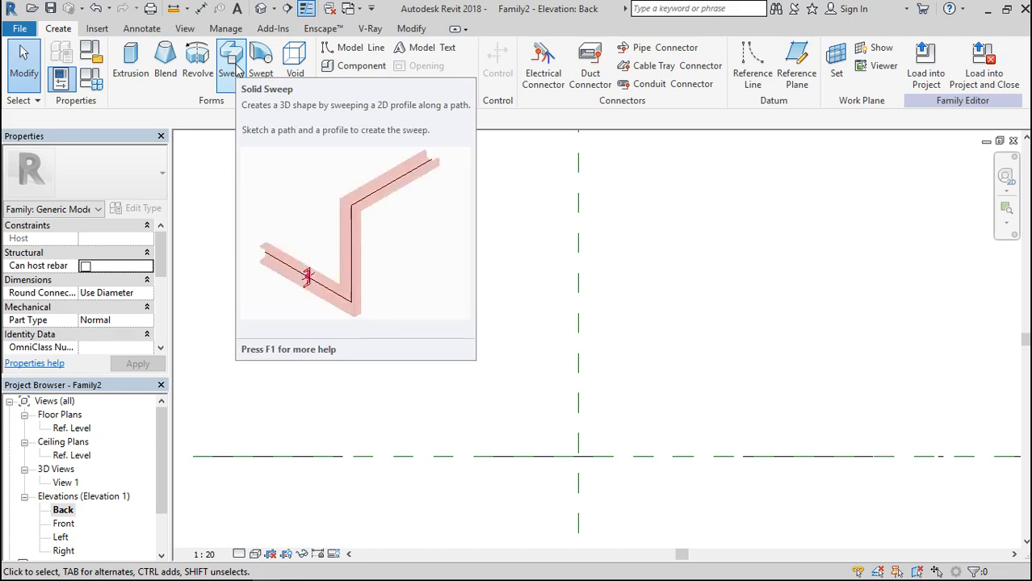
{"action": "left_click", "coordinate": [233, 65]}
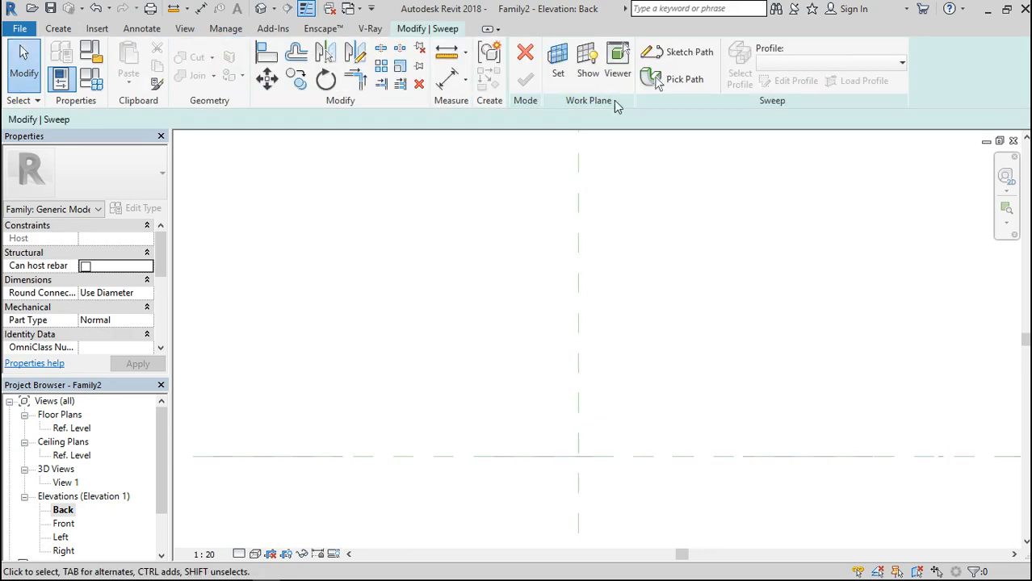
{"action": "left_click", "coordinate": [678, 51]}
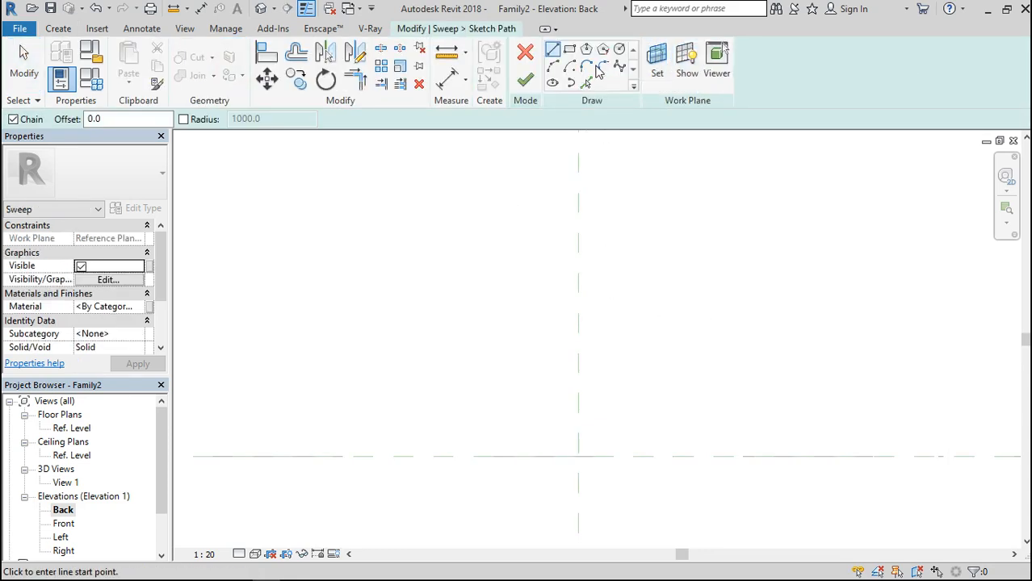
{"action": "left_click", "coordinate": [620, 66]}
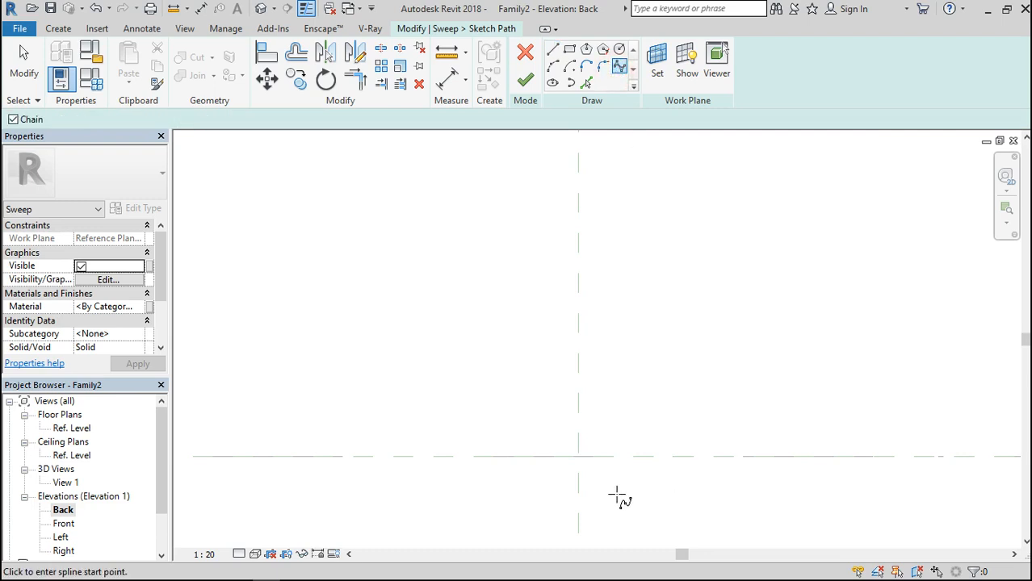
{"action": "middle_click_drag", "start_coordinate": [643, 459], "coordinate": [515, 447]}
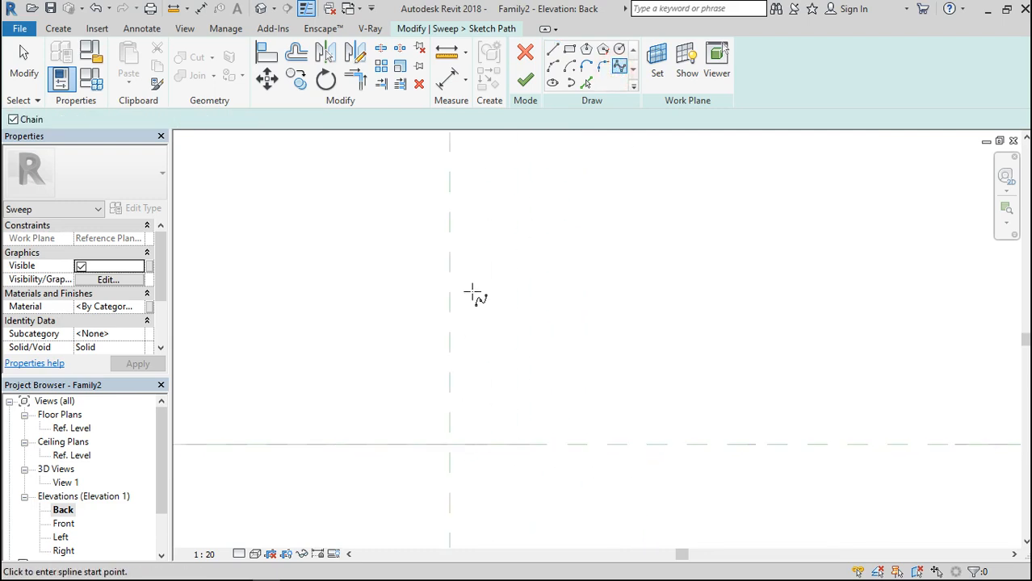
Step: Draw a rectangle from the reference plane intersection in the path sketch and set its width and height to 130 mm
{"action": "left_click", "coordinate": [450, 444]}
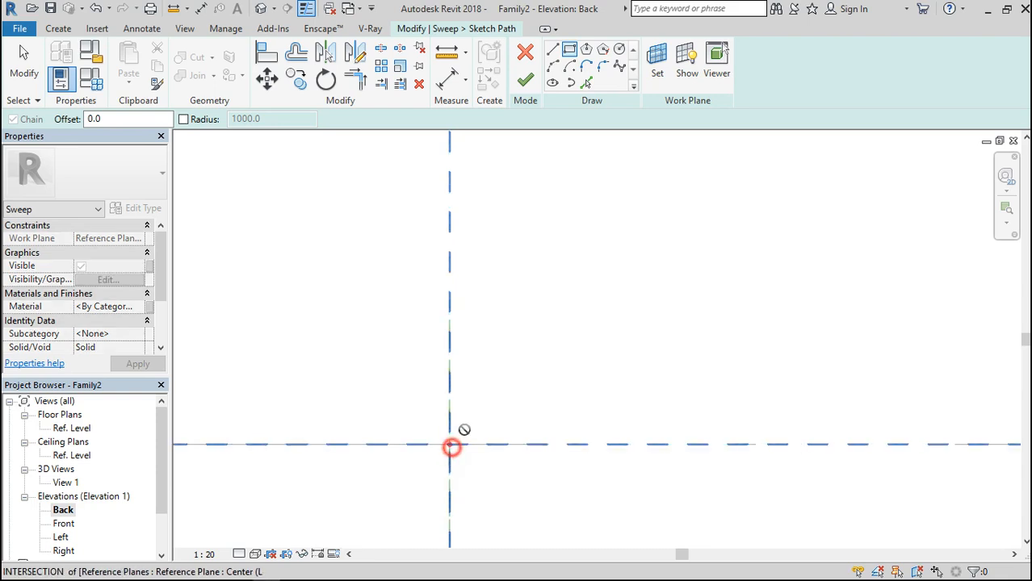
{"action": "left_click", "coordinate": [507, 378]}
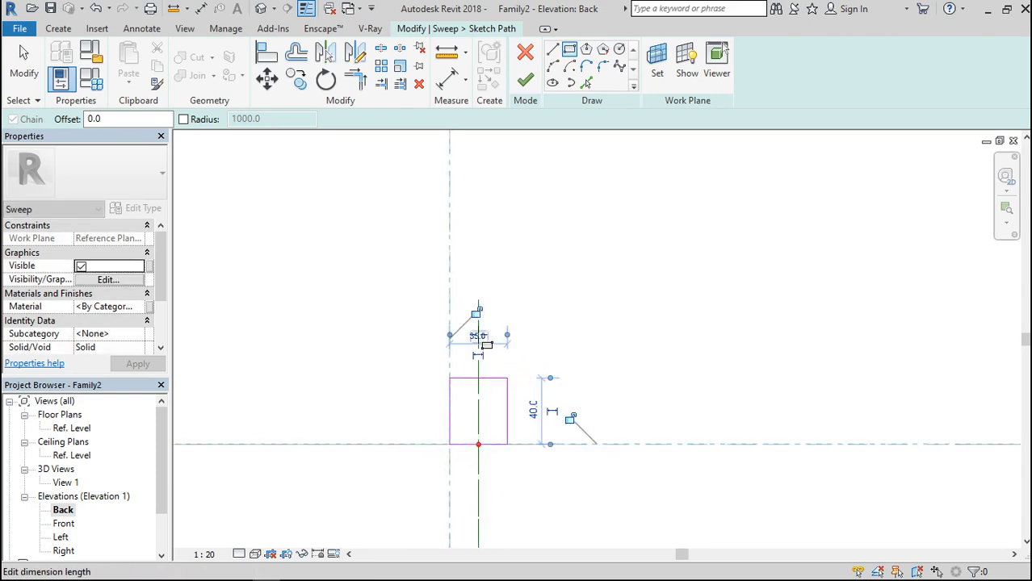
{"action": "left_click", "coordinate": [478, 335]}
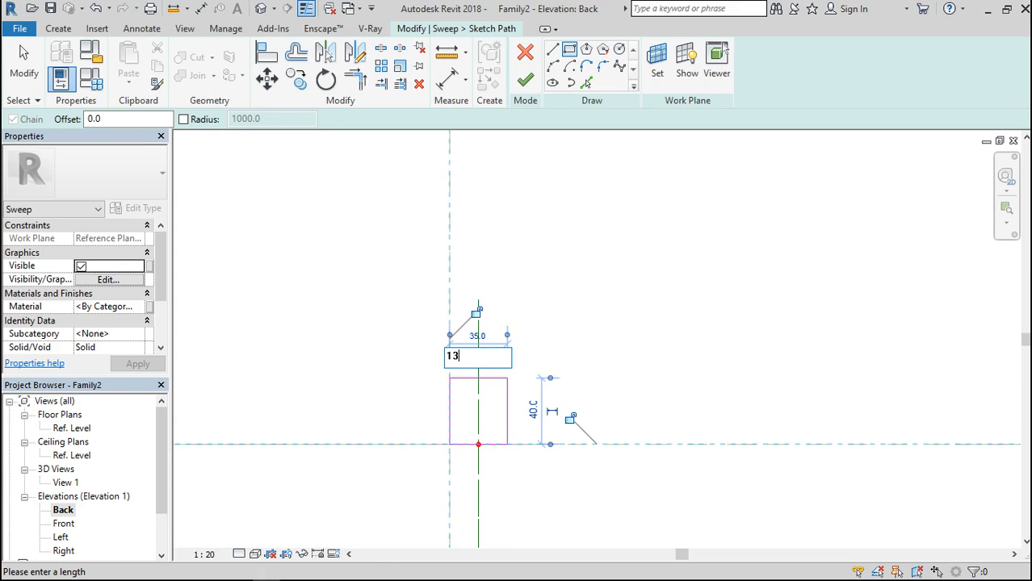
{"action": "key", "text": "Return"}
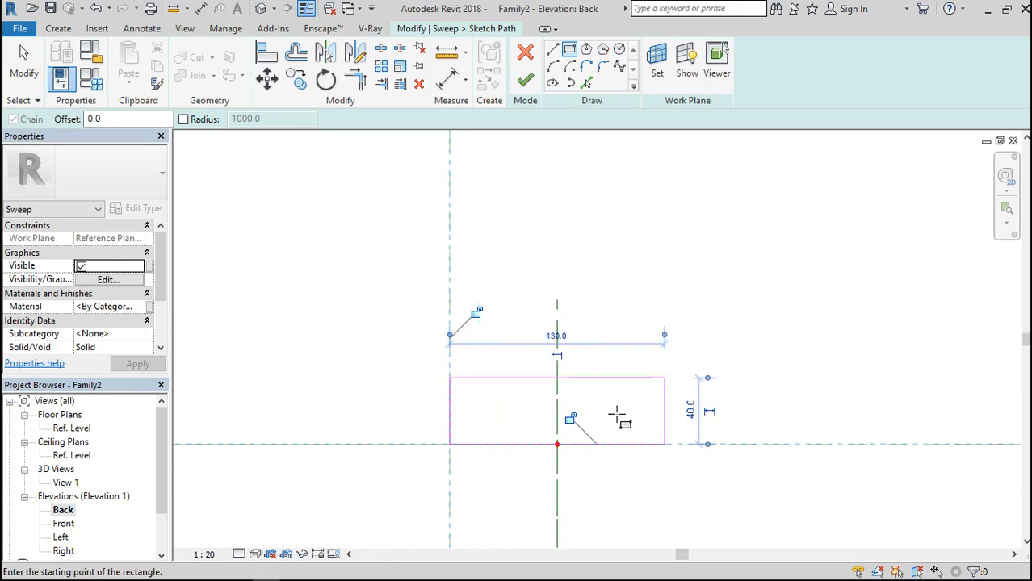
{"action": "left_click", "coordinate": [691, 419]}
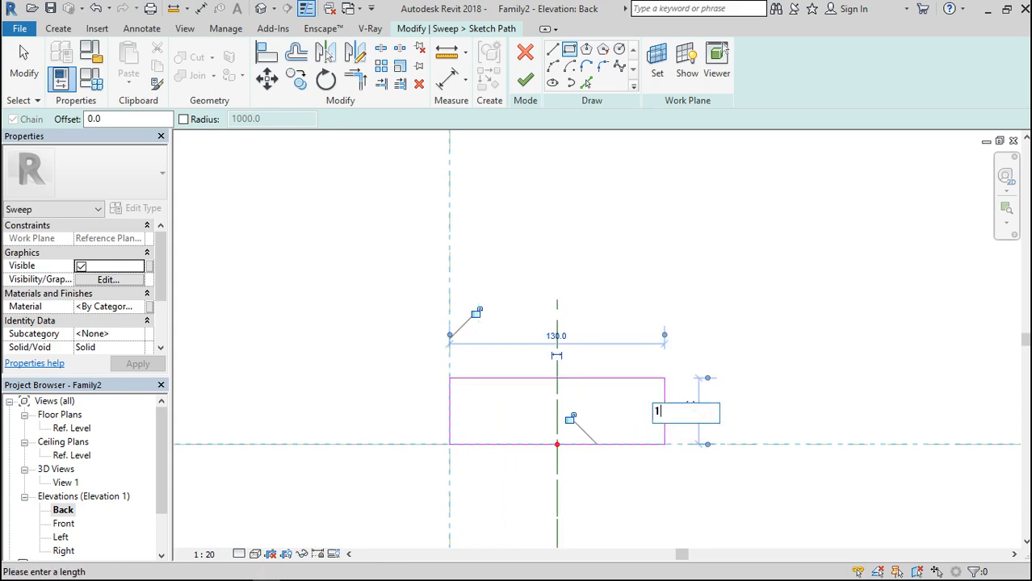
{"action": "type", "text": "130"}
{"action": "key", "text": "Return"}
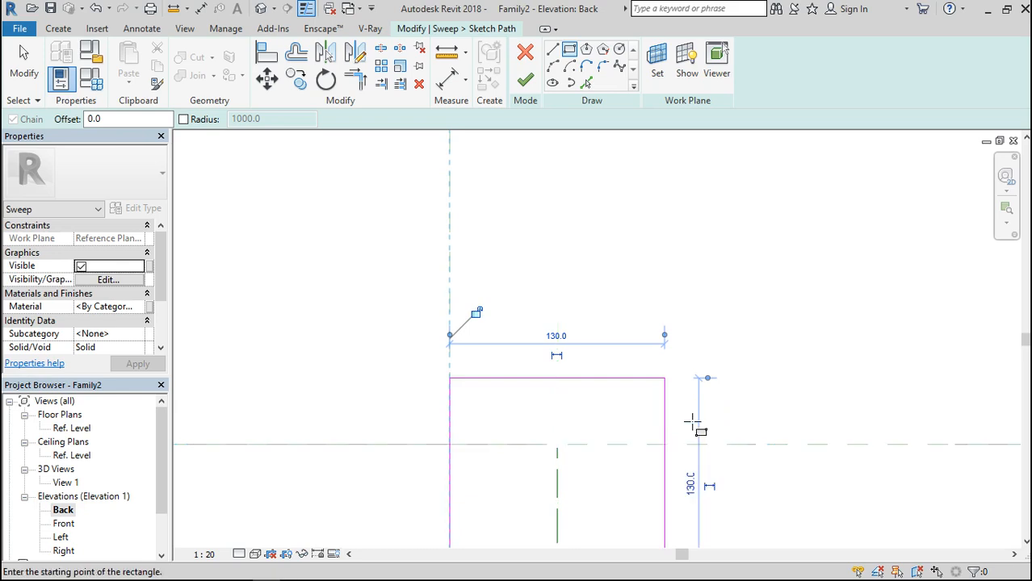
{"action": "scroll", "coordinate": [663, 303], "scroll_direction": "down", "scroll_amount": 2}
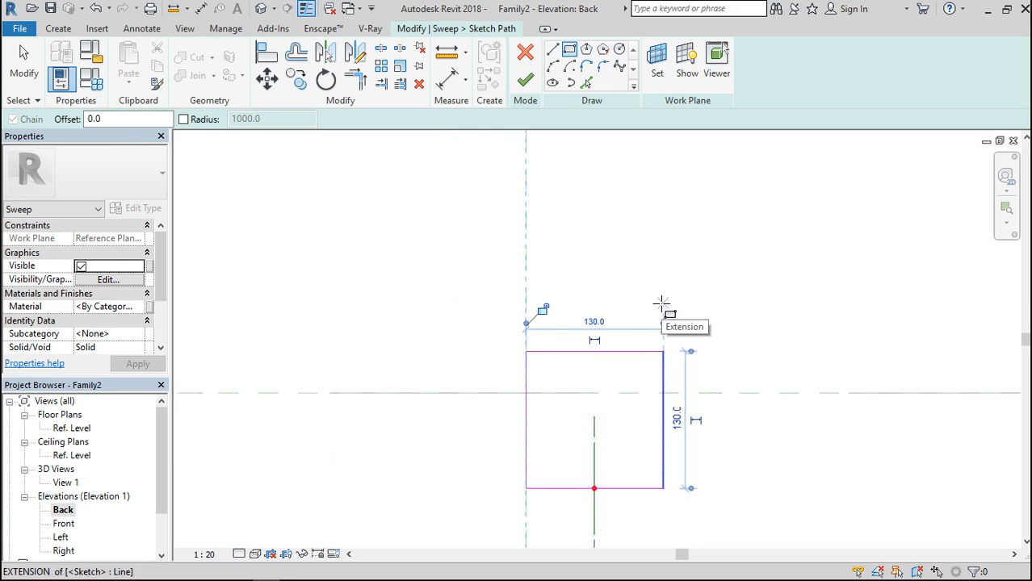
Step: Switch to the Spline tool for the sweep path and check the scroll's shape in the reference photo
{"action": "key", "text": "Escape"}
{"action": "key", "text": "Escape"}
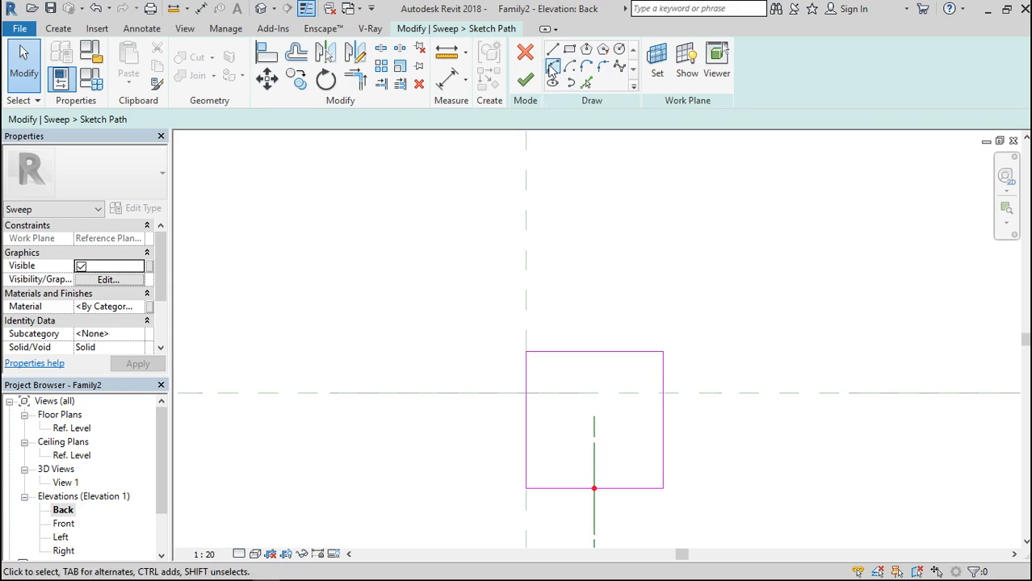
{"action": "left_click", "coordinate": [620, 68]}
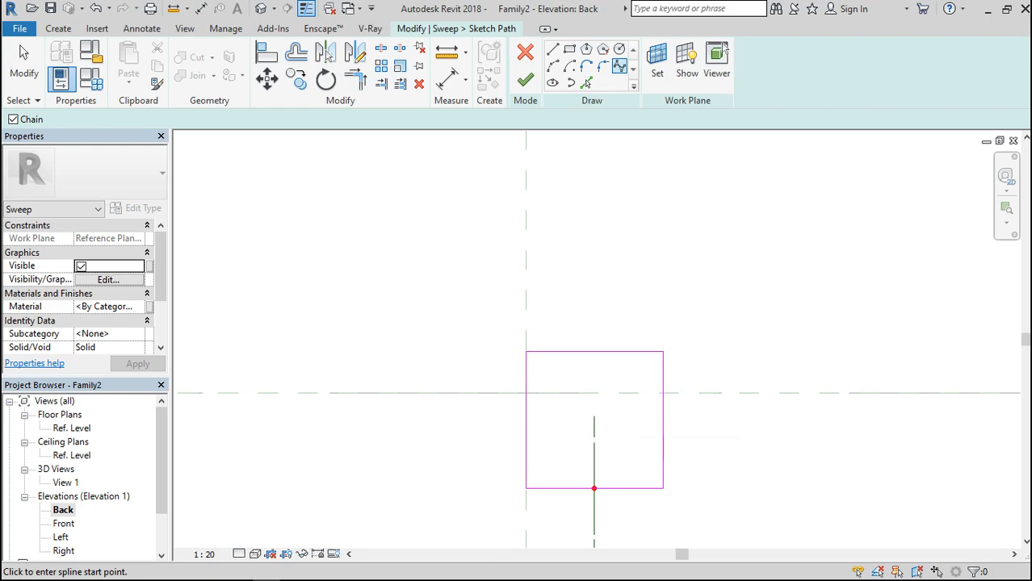
{"action": "left_click", "coordinate": [214, 572]}
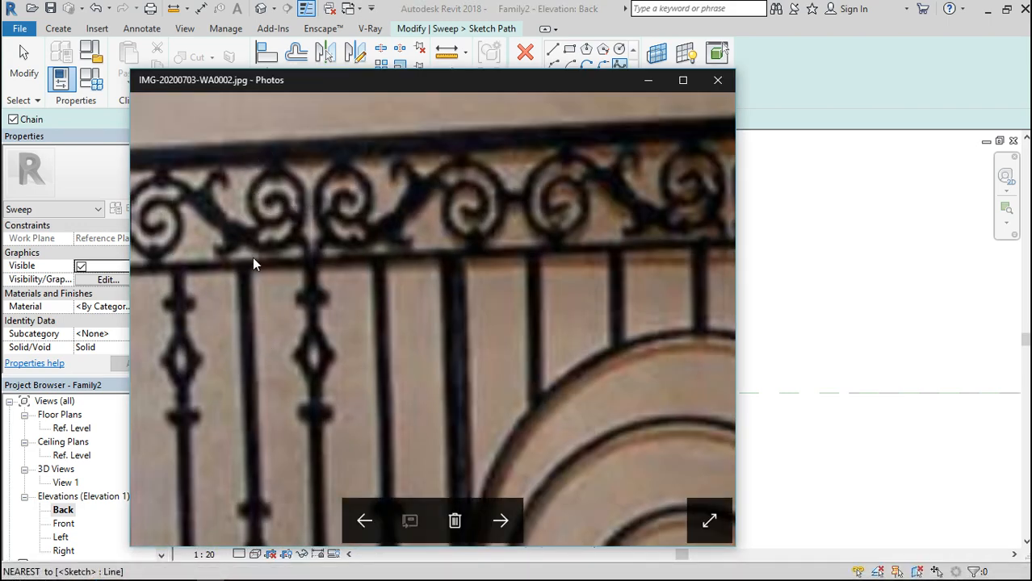
{"action": "left_click", "coordinate": [649, 80]}
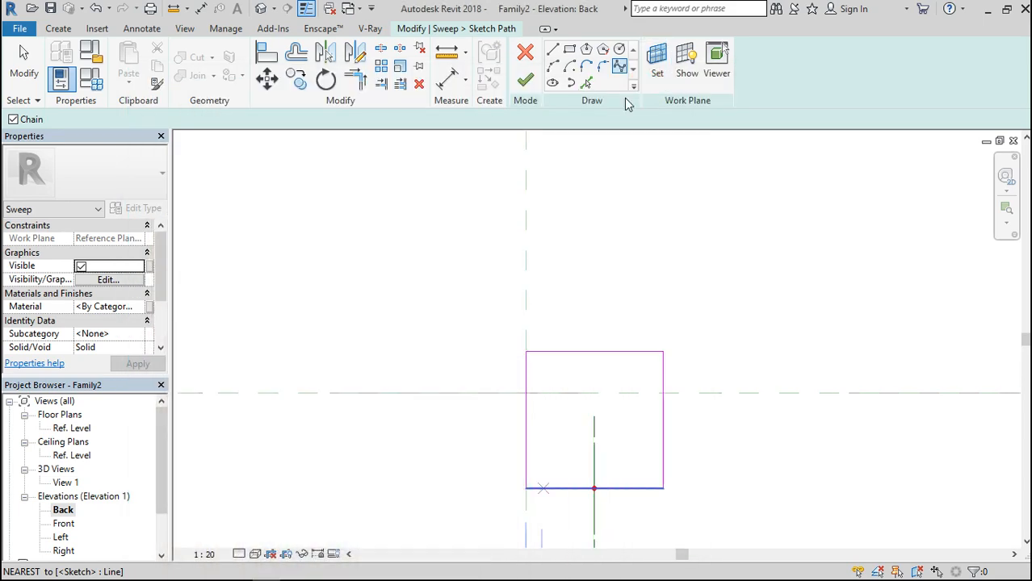
{"action": "left_click", "coordinate": [596, 434]}
{"action": "left_click", "coordinate": [575, 421]}
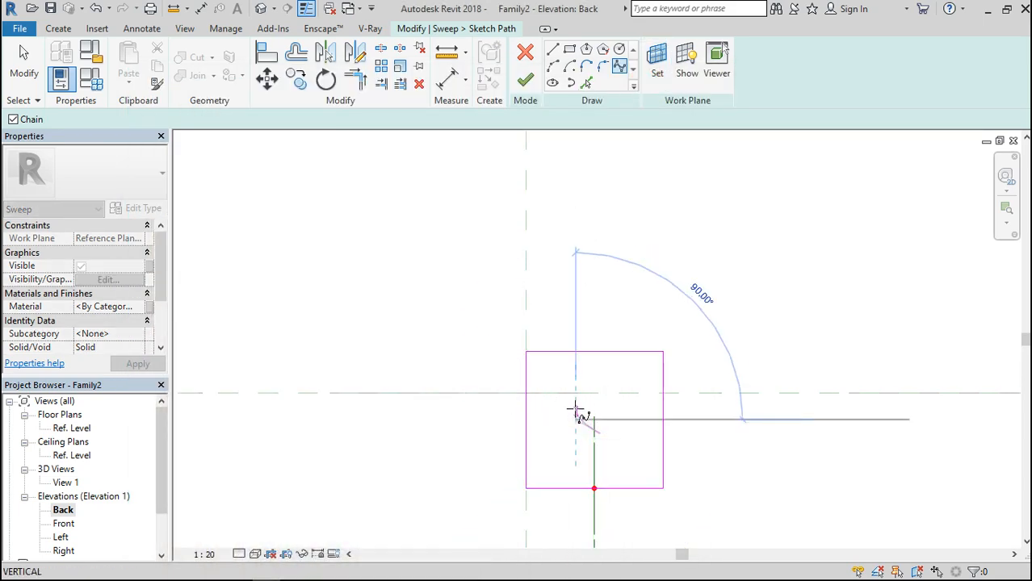
{"action": "left_click", "coordinate": [575, 393]}
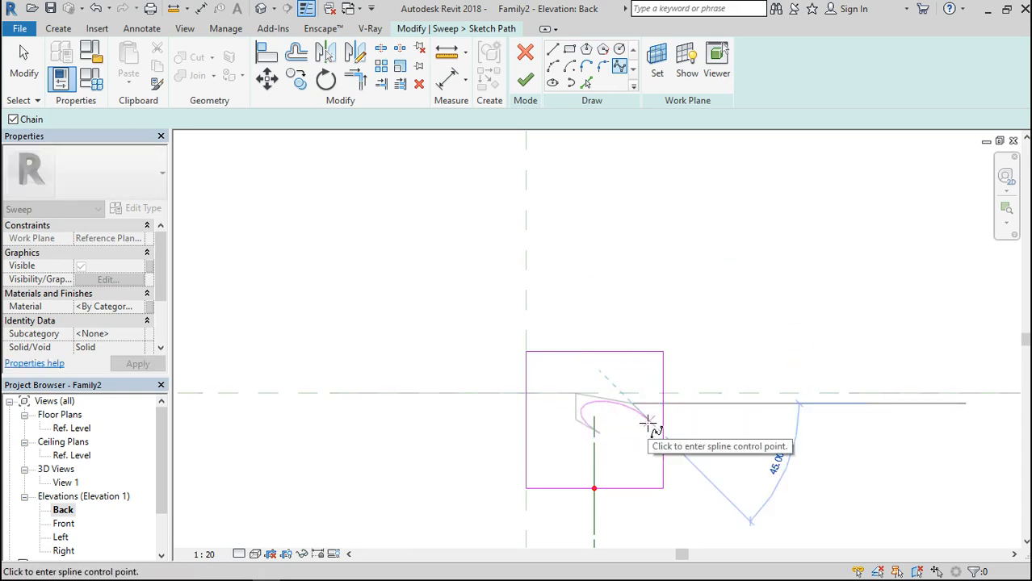
{"action": "key", "text": "Escape"}
{"action": "key", "text": "Escape"}
{"action": "key", "text": "ctrl+z"}
{"action": "key", "text": "ctrl+z"}
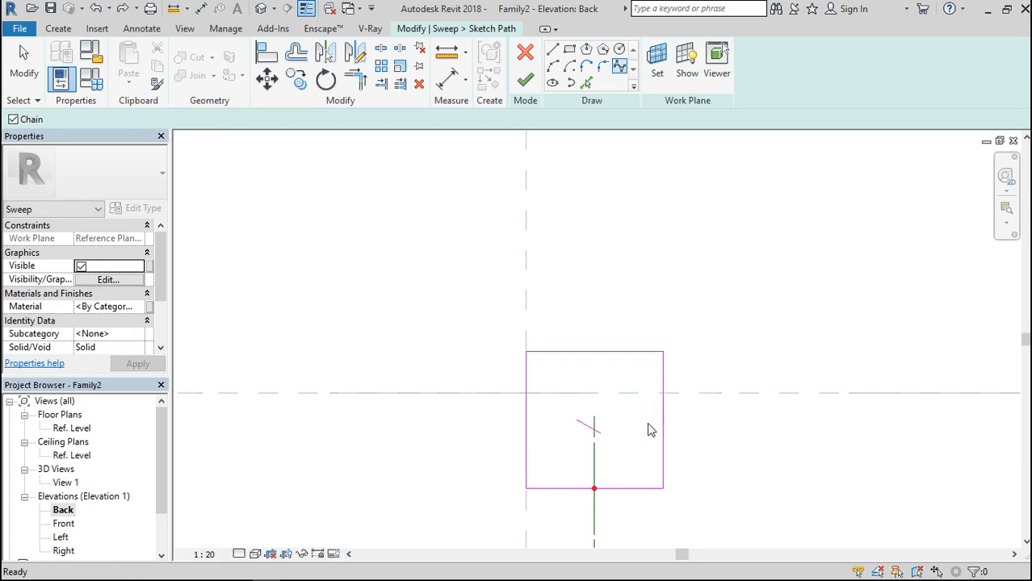
Step: Draw a spiral spline about 475 mm long inside the 130 mm square, winding clockwise outward from near its centre to the square's right edge
{"action": "left_click", "coordinate": [594, 440]}
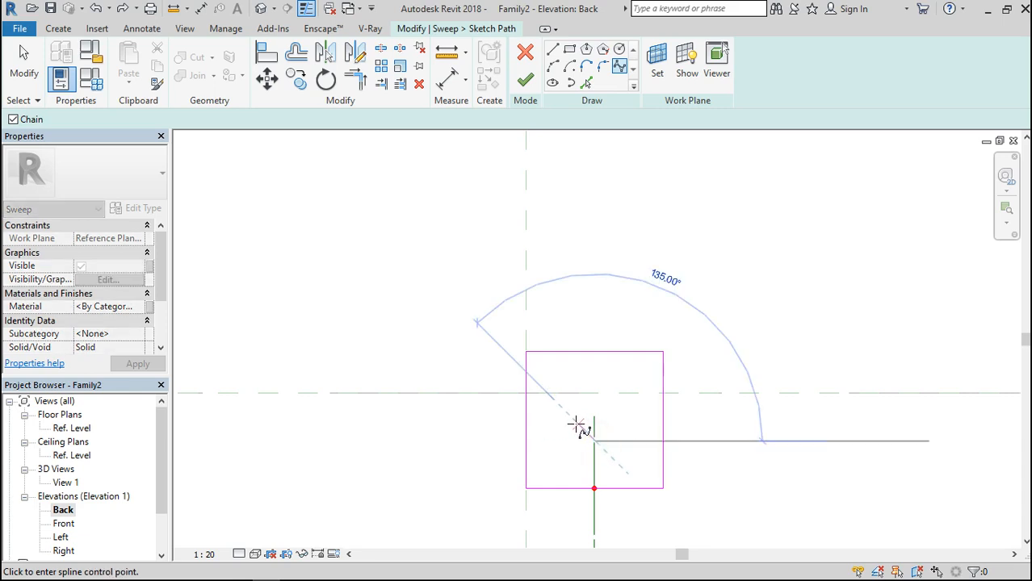
{"action": "left_click", "coordinate": [576, 423]}
{"action": "left_click", "coordinate": [578, 393]}
{"action": "left_click", "coordinate": [640, 406]}
{"action": "left_click", "coordinate": [647, 439]}
{"action": "left_click", "coordinate": [647, 462]}
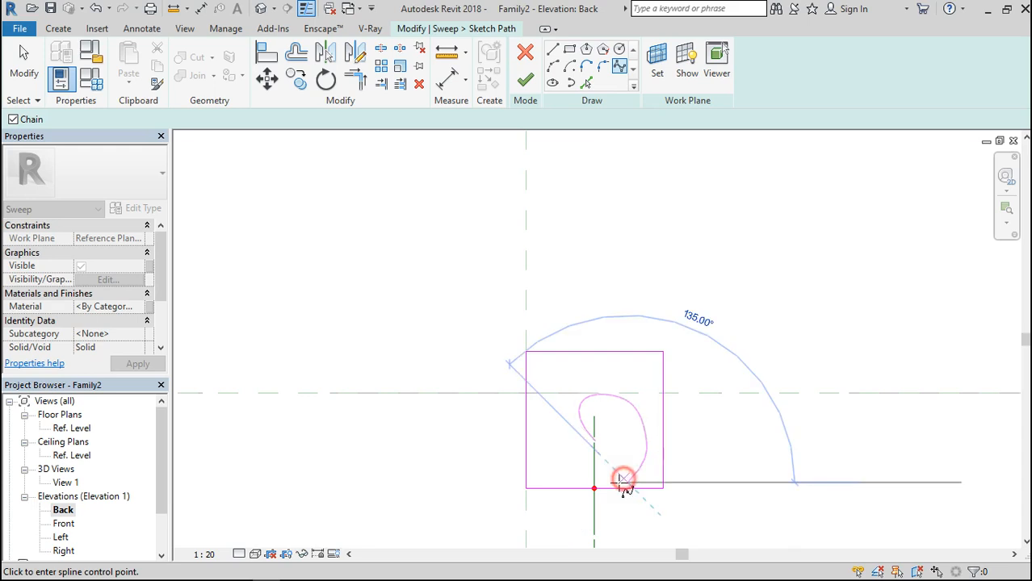
{"action": "scroll", "coordinate": [594, 489], "scroll_direction": "up", "scroll_amount": 3}
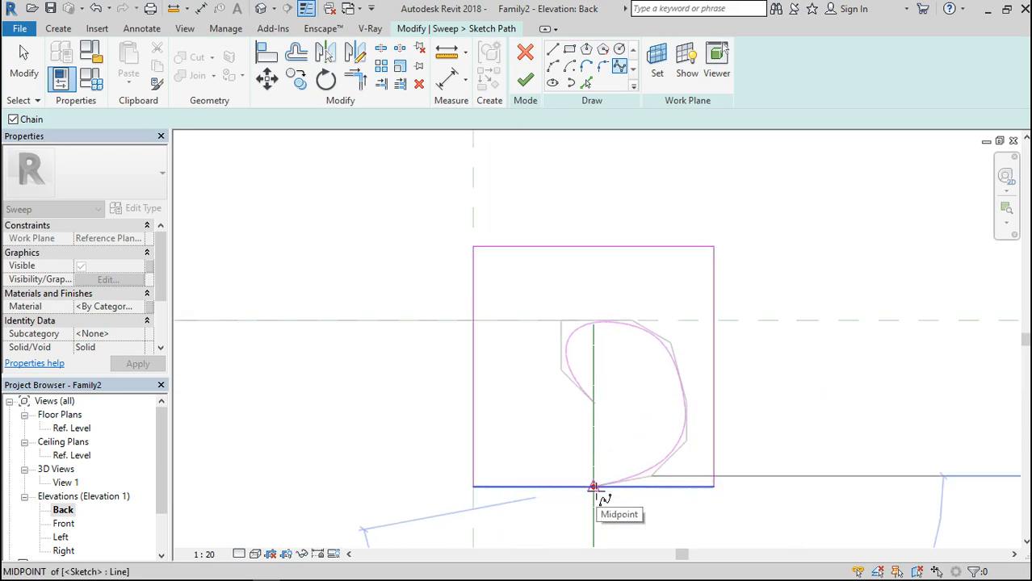
{"action": "left_click", "coordinate": [553, 477]}
{"action": "left_click", "coordinate": [493, 453]}
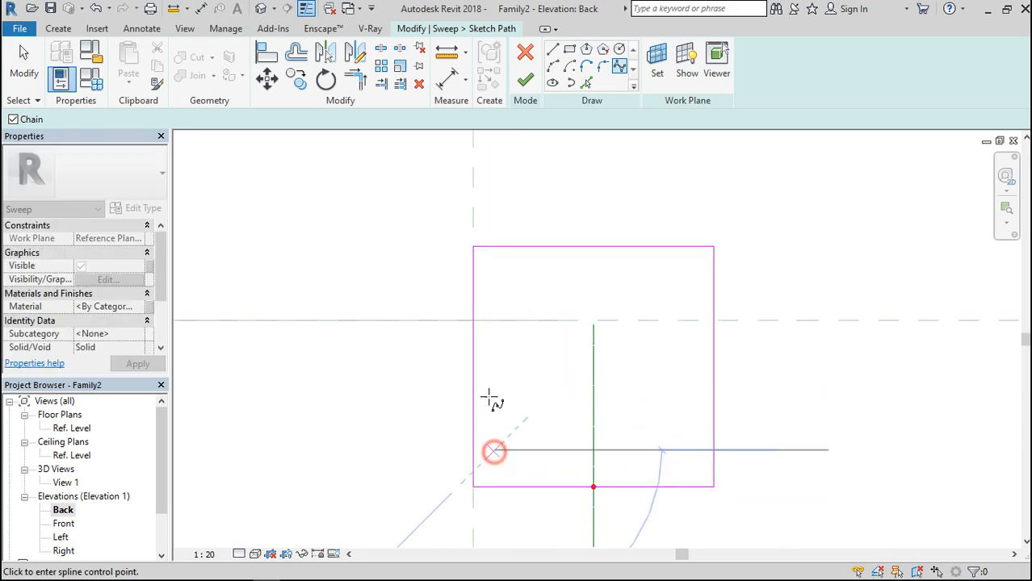
{"action": "left_click", "coordinate": [487, 377]}
{"action": "left_click", "coordinate": [487, 285]}
{"action": "left_click", "coordinate": [543, 255]}
{"action": "left_click", "coordinate": [649, 255]}
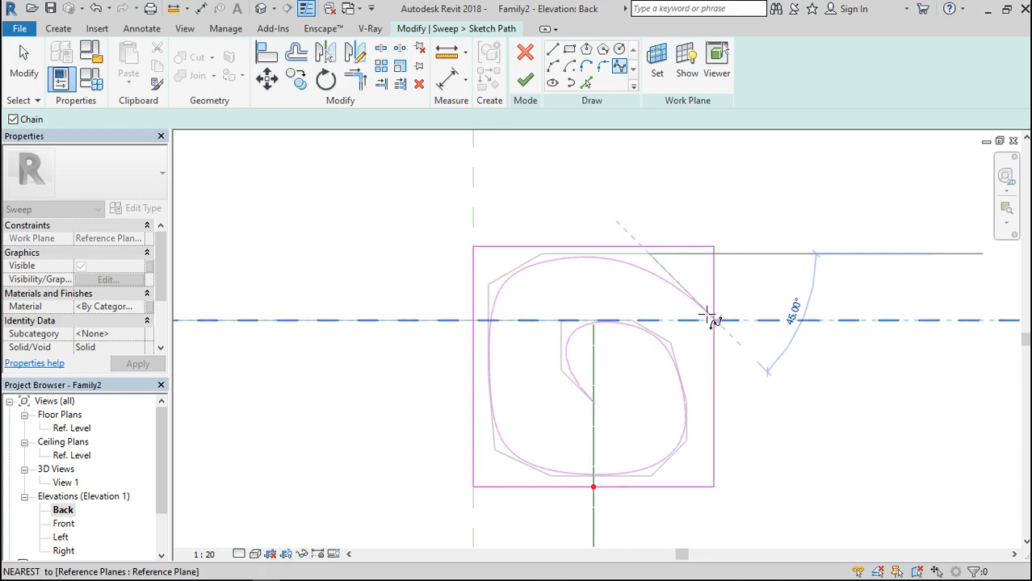
{"action": "left_click", "coordinate": [711, 320]}
{"action": "key", "text": "Escape"}
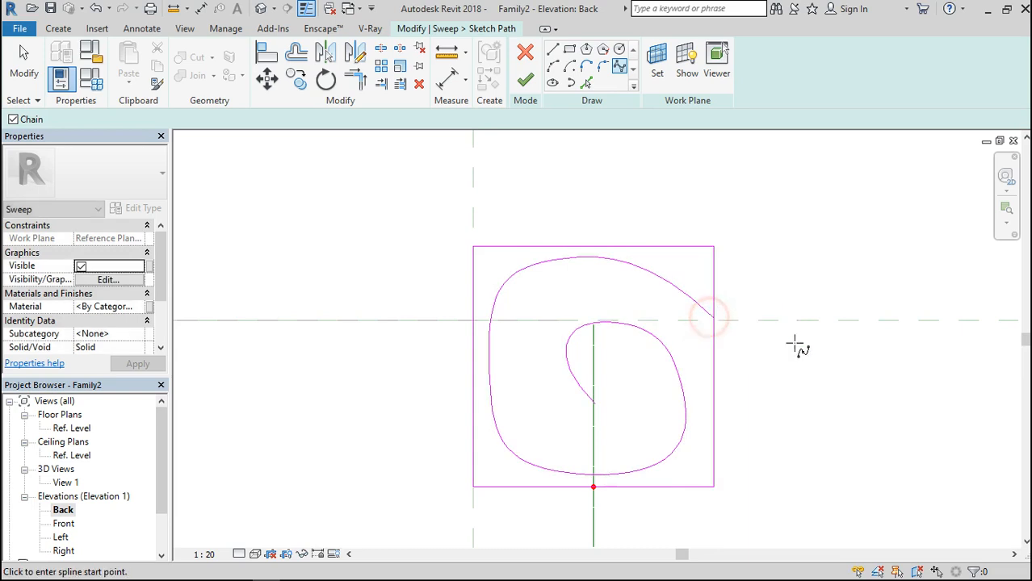
{"action": "key", "text": "Escape"}
Step: Reshape the spiral spline into a rounder scroll by moving its control points along the upper side, the lower-left corner and the inner curl
{"action": "left_click", "coordinate": [631, 331]}
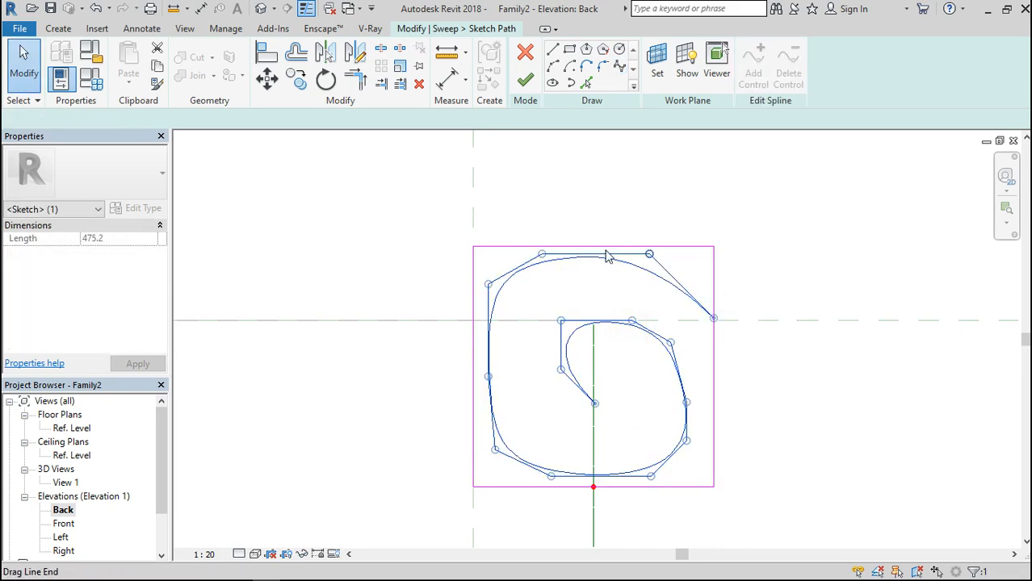
{"action": "mouse_move", "coordinate": [537, 253]}
{"action": "left_mouse_down"}
{"action": "mouse_move", "coordinate": [537, 242]}
{"action": "mouse_move", "coordinate": [527, 246]}
{"action": "left_mouse_up"}
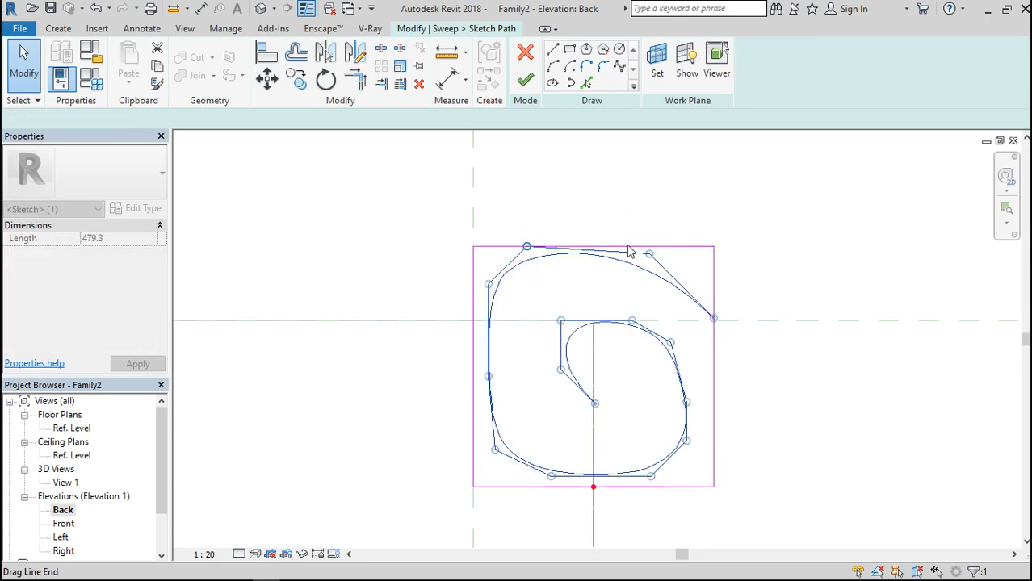
{"action": "left_click_drag", "start_coordinate": [651, 251], "coordinate": [651, 233]}
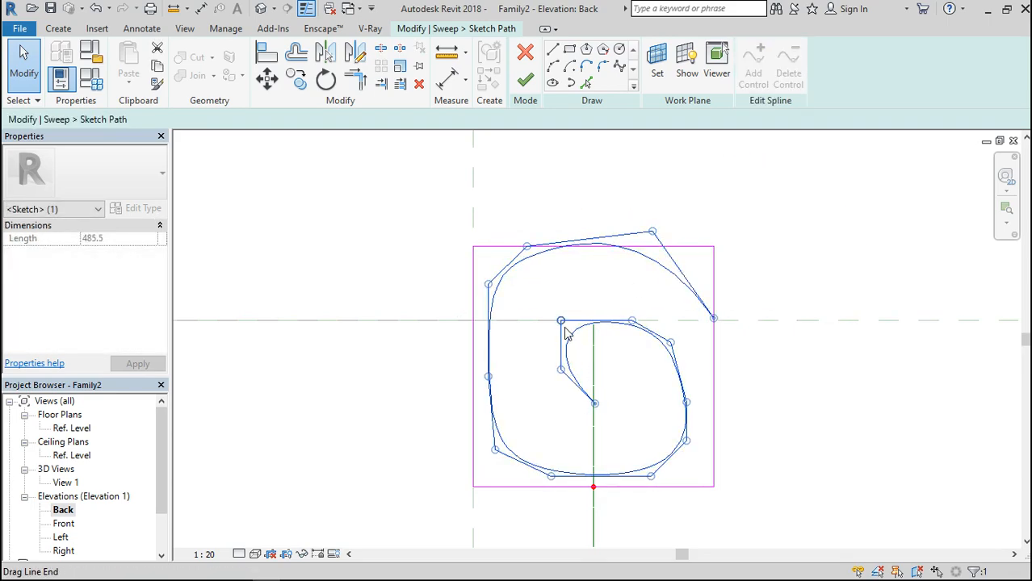
{"action": "left_click_drag", "start_coordinate": [562, 327], "coordinate": [579, 322]}
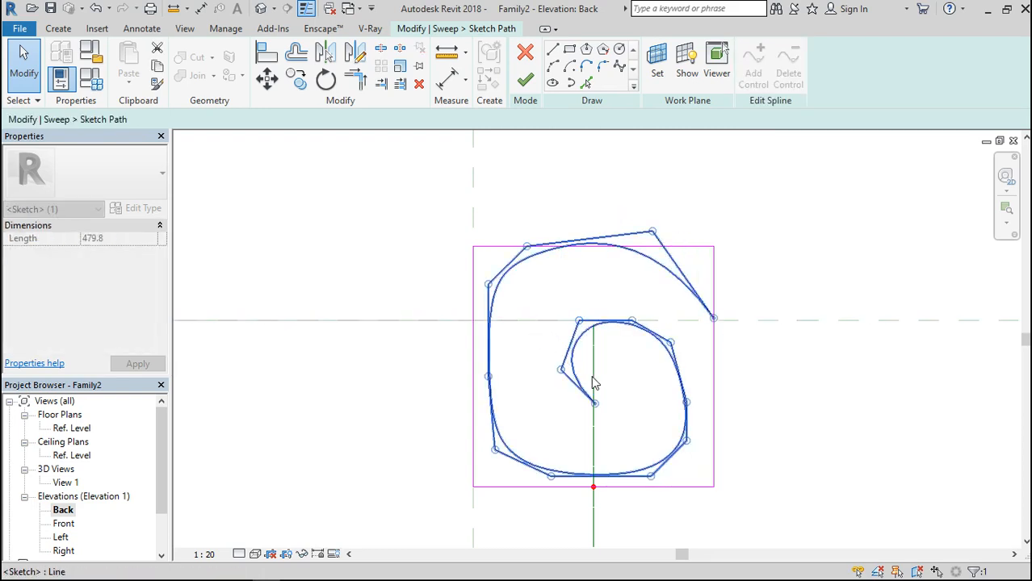
{"action": "left_click_drag", "start_coordinate": [551, 477], "coordinate": [549, 486]}
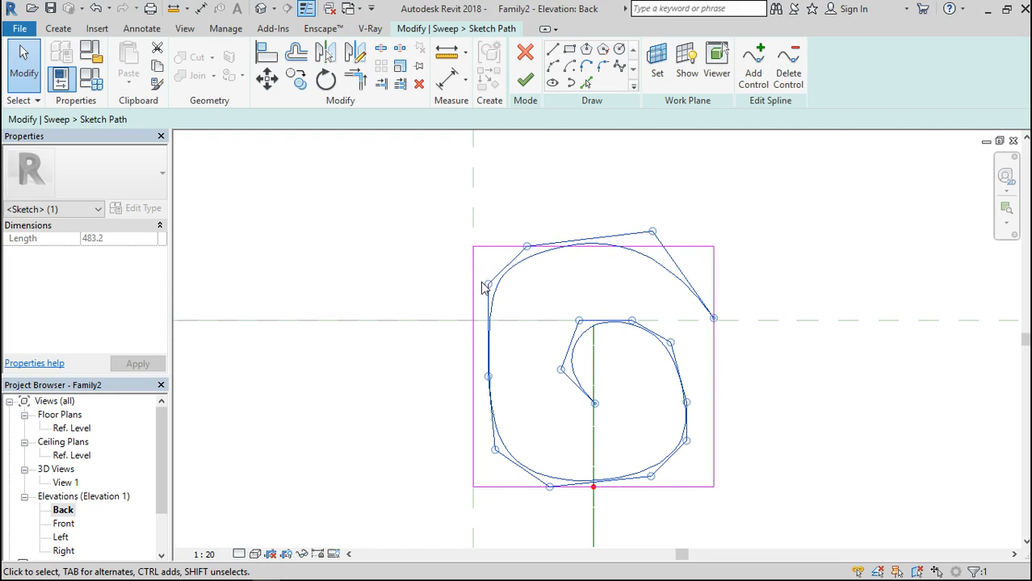
{"action": "left_click_drag", "start_coordinate": [488, 291], "coordinate": [502, 298]}
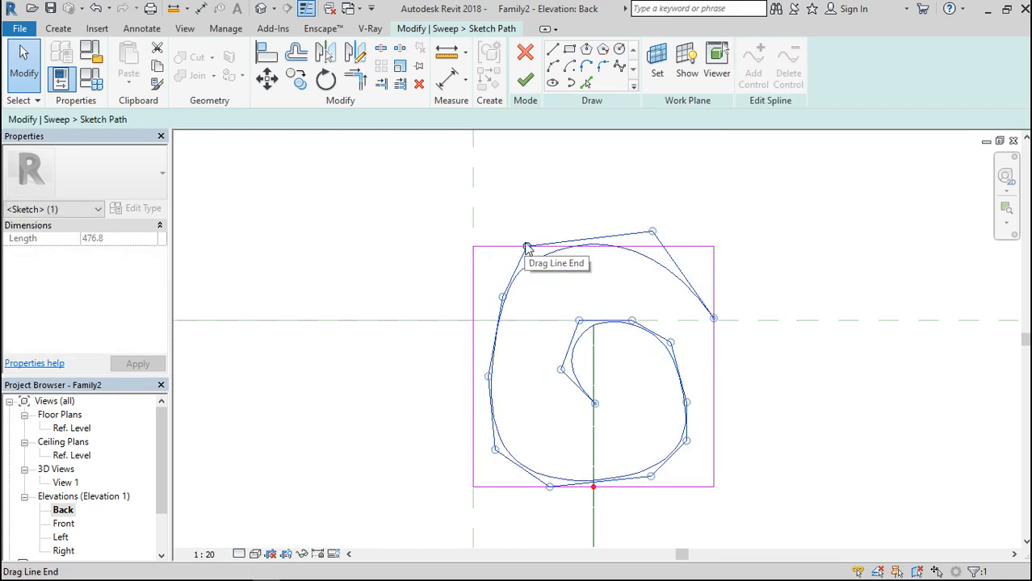
{"action": "left_click_drag", "start_coordinate": [527, 242], "coordinate": [537, 246]}
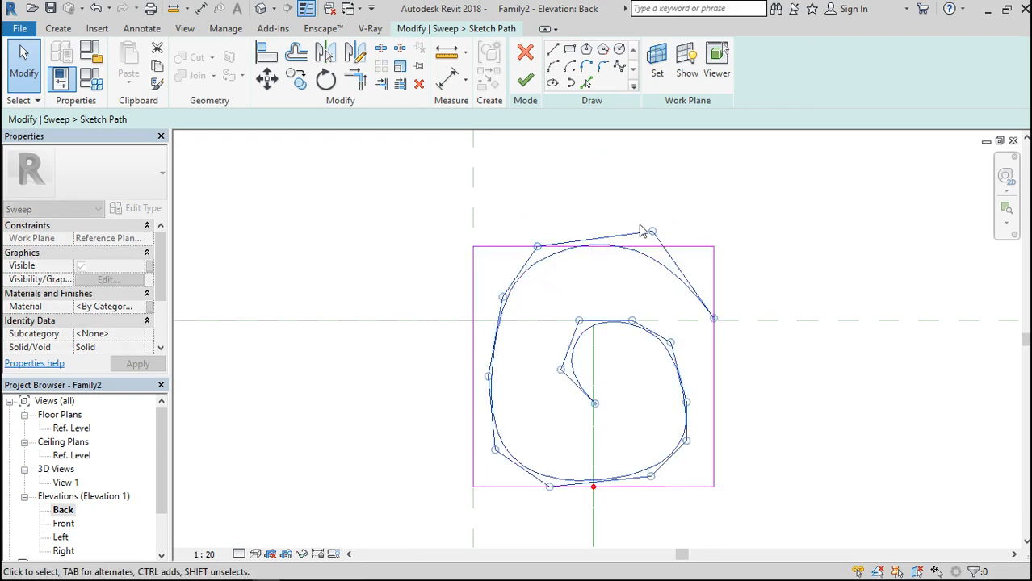
Step: Add a control point to the spiral spline
{"action": "left_click", "coordinate": [753, 77]}
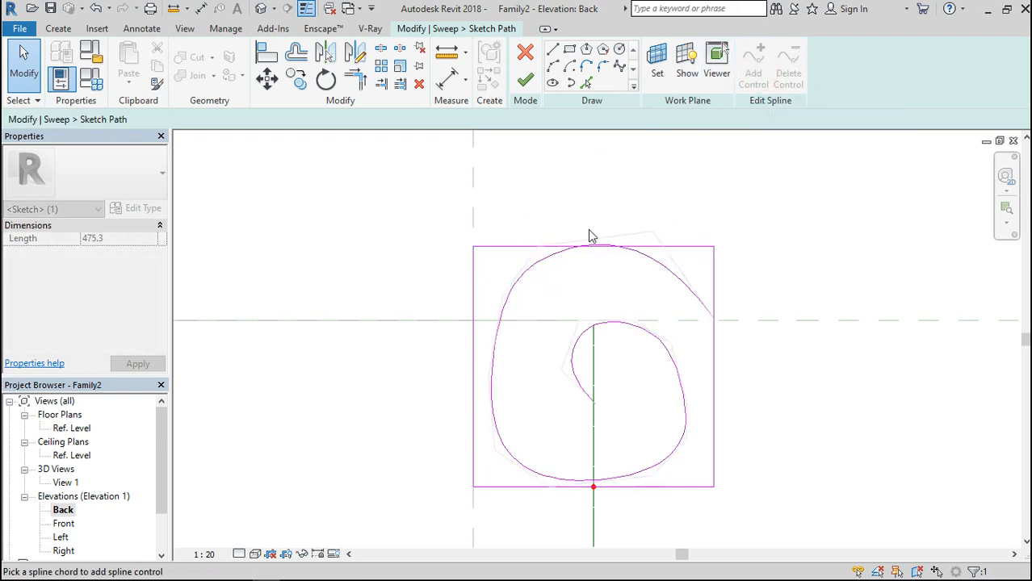
Step: Reshape the top of the spiral path by aligning its upper spline control points with the guide square's top edge
{"action": "left_click", "coordinate": [599, 239]}
{"action": "left_click_drag", "start_coordinate": [594, 238], "coordinate": [604, 256]}
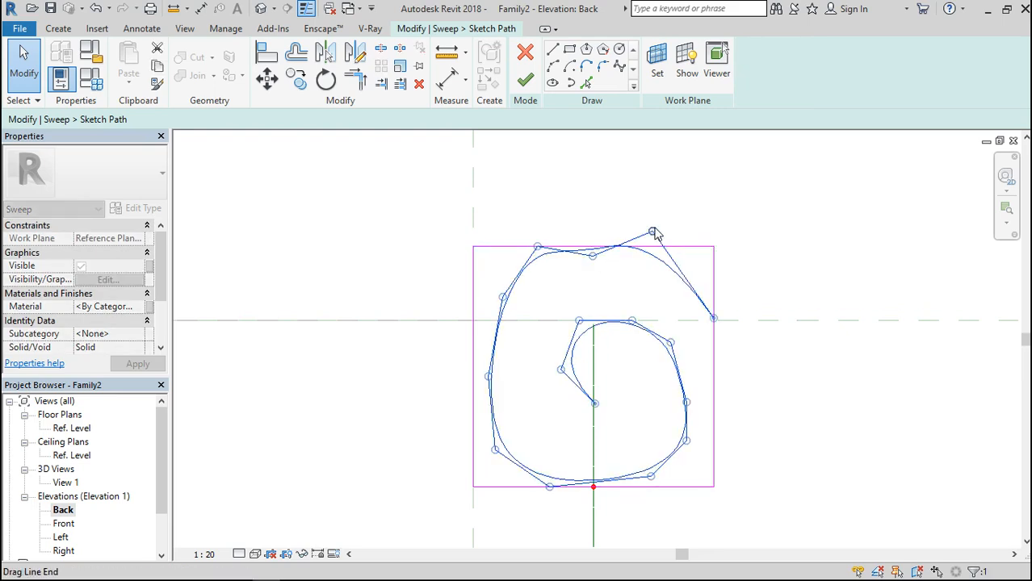
{"action": "mouse_move", "coordinate": [654, 233]}
{"action": "left_mouse_down"}
{"action": "mouse_move", "coordinate": [654, 247]}
{"action": "mouse_move", "coordinate": [643, 247]}
{"action": "left_mouse_up"}
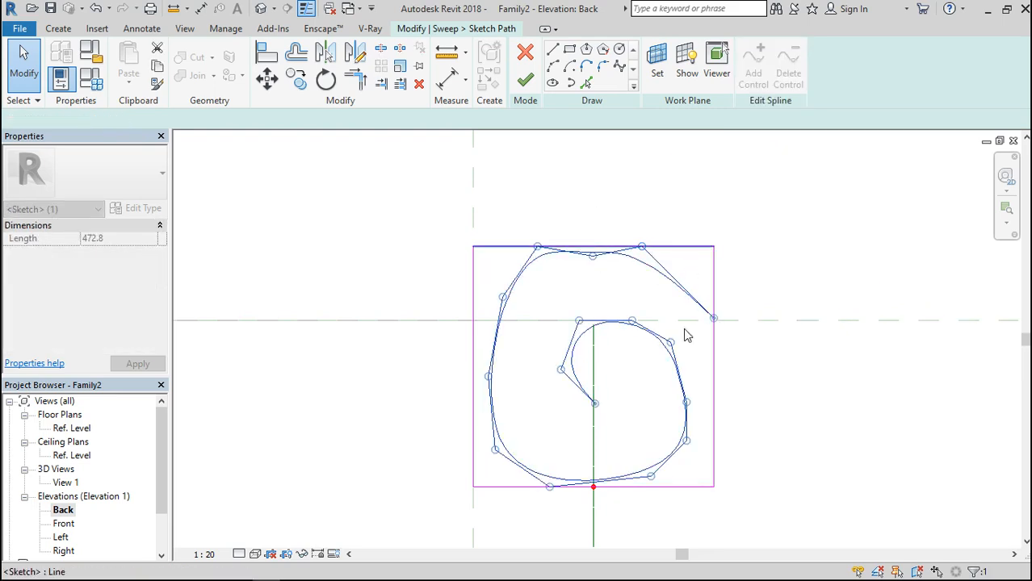
{"action": "left_click", "coordinate": [503, 226]}
{"action": "left_click", "coordinate": [617, 258]}
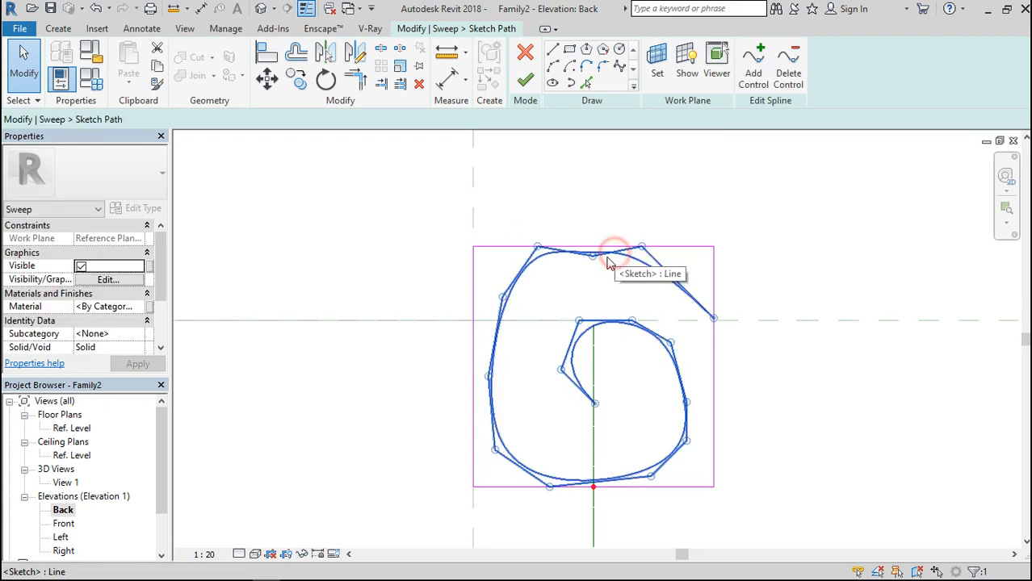
{"action": "left_click_drag", "start_coordinate": [595, 260], "coordinate": [593, 247]}
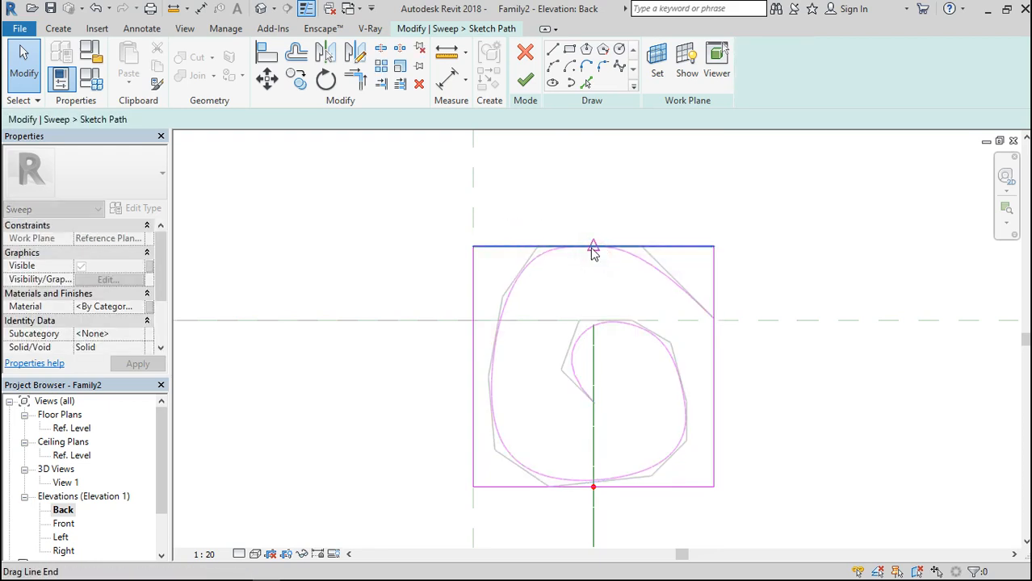
{"action": "left_click", "coordinate": [613, 194]}
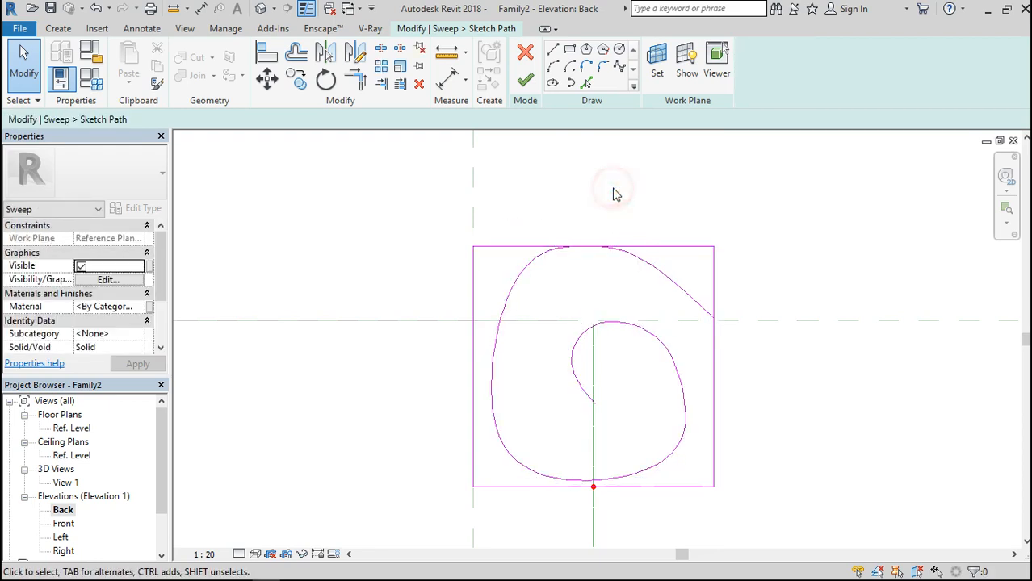
Step: Move the two outer spline control points on the spiral's left side slightly outward toward the guide square
{"action": "left_click", "coordinate": [502, 319]}
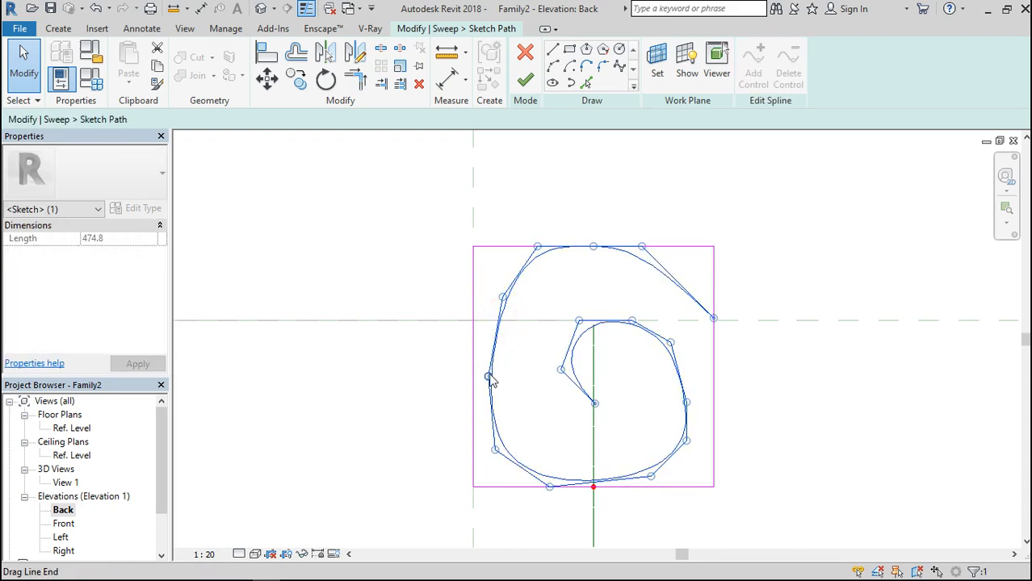
{"action": "left_click_drag", "start_coordinate": [488, 375], "coordinate": [482, 375]}
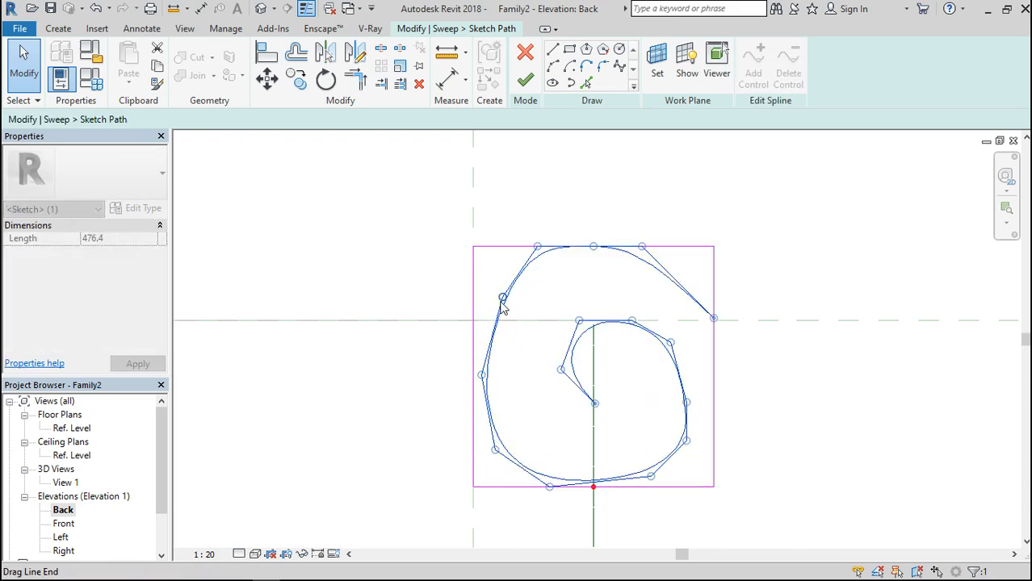
{"action": "left_click_drag", "start_coordinate": [502, 301], "coordinate": [495, 293]}
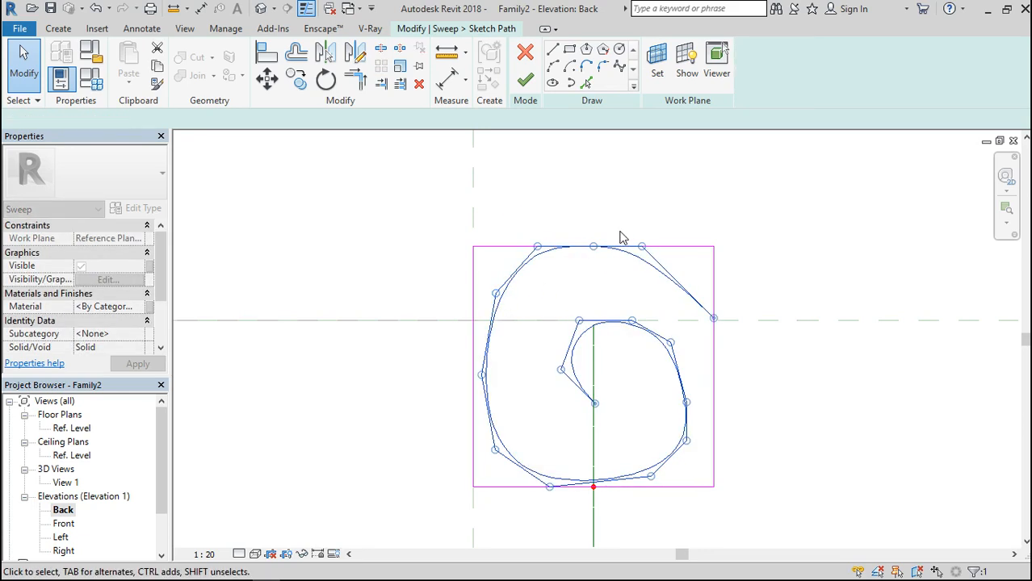
{"action": "left_click", "coordinate": [615, 208]}
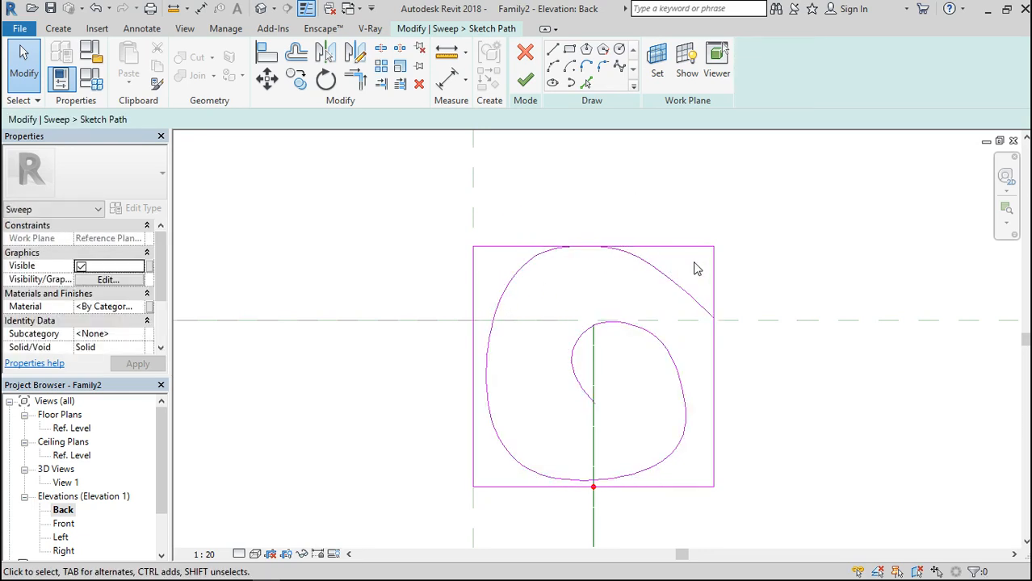
Step: Move the spiral's lower-right spline control point onto the guide square's bottom edge
{"action": "left_click", "coordinate": [589, 403]}
{"action": "left_click_drag", "start_coordinate": [648, 482], "coordinate": [650, 487]}
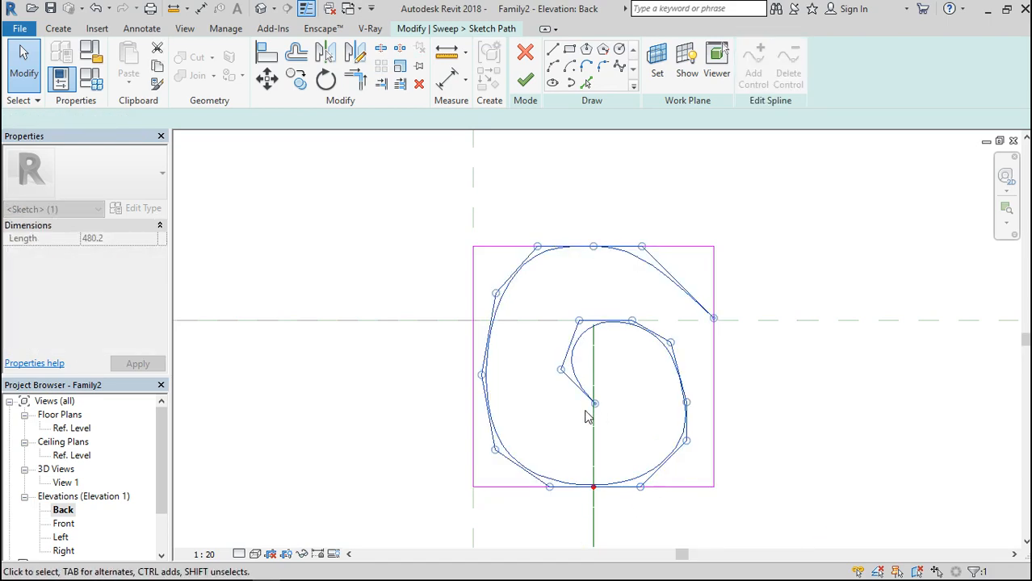
{"action": "left_click", "coordinate": [783, 359]}
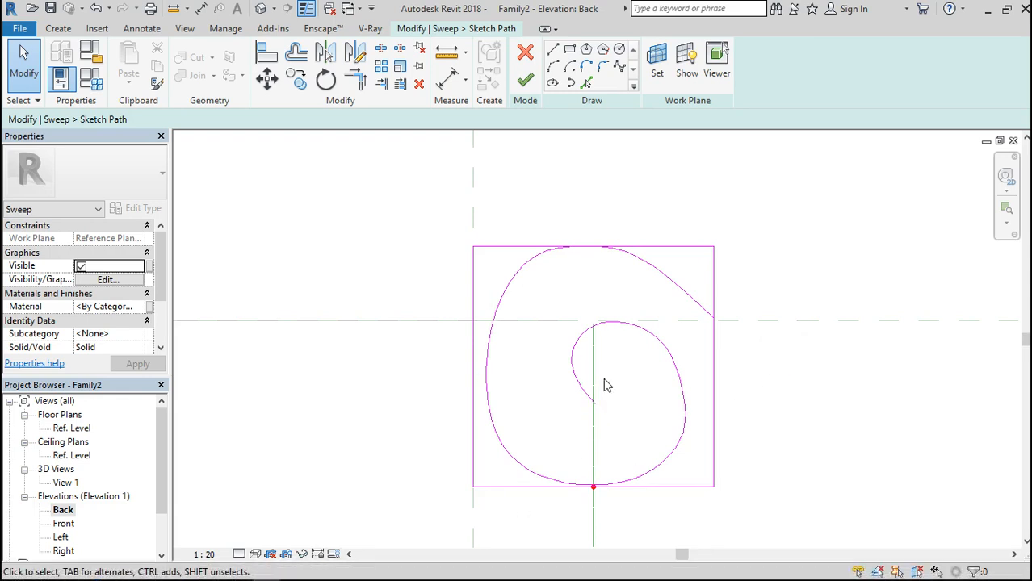
{"action": "left_click", "coordinate": [696, 300]}
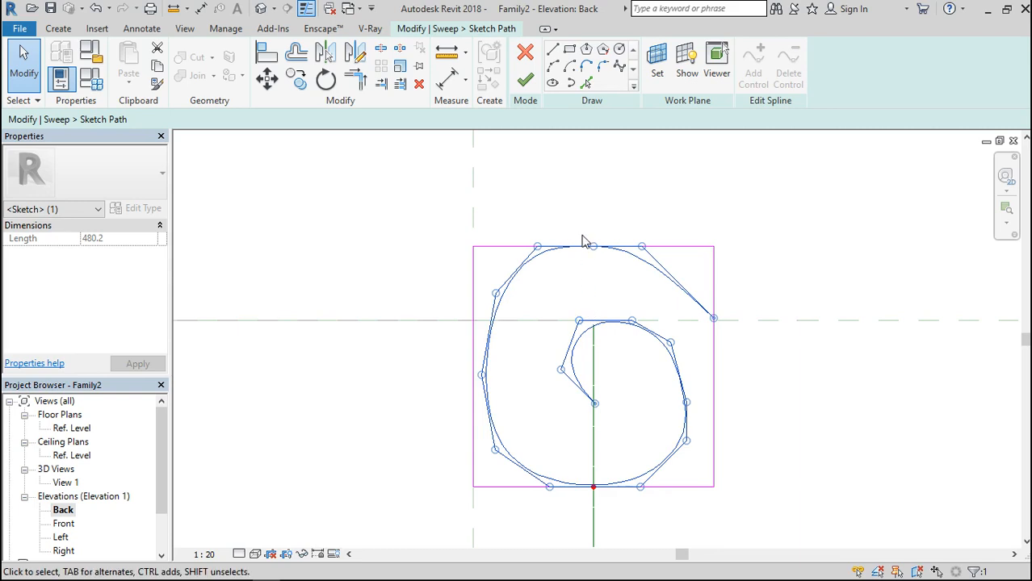
{"action": "left_click", "coordinate": [580, 210]}
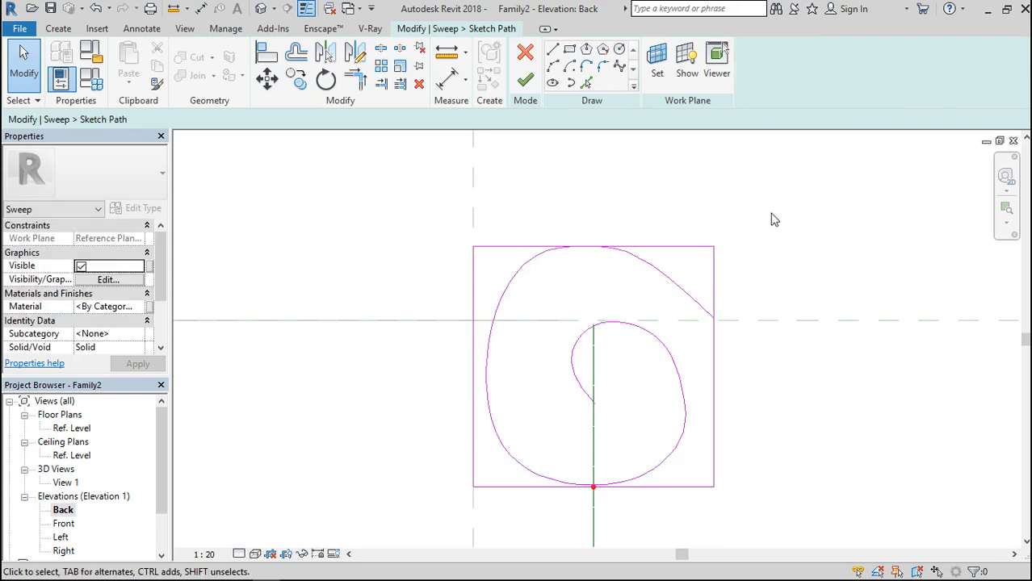
Step: Delete all four lines of the guide square around the spiral and finish the sweep path sketch
{"action": "left_click_drag", "start_coordinate": [753, 213], "coordinate": [706, 263]}
{"action": "key", "text": "Delete"}
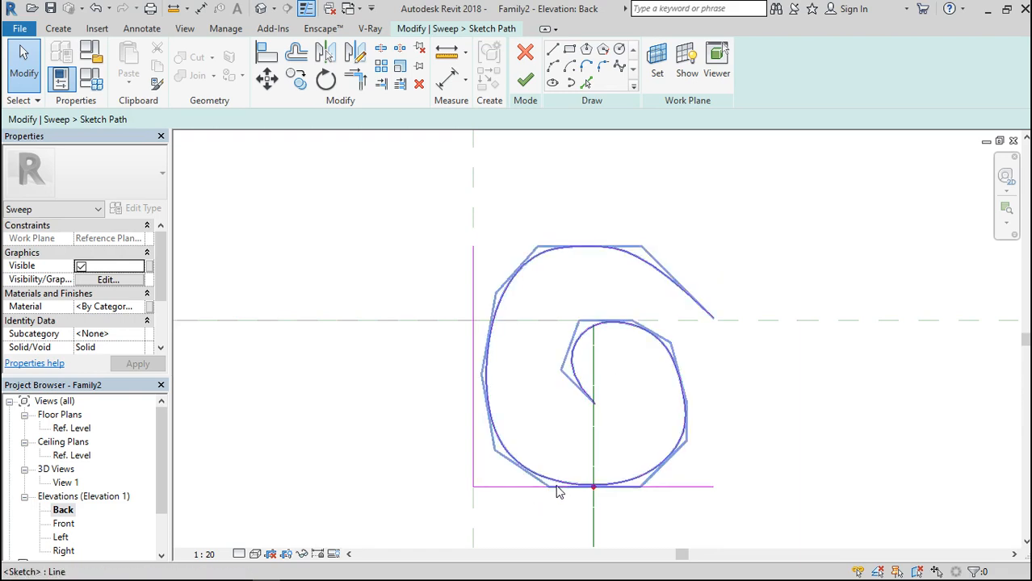
{"action": "left_click_drag", "start_coordinate": [537, 524], "coordinate": [463, 487]}
{"action": "key", "text": "Delete"}
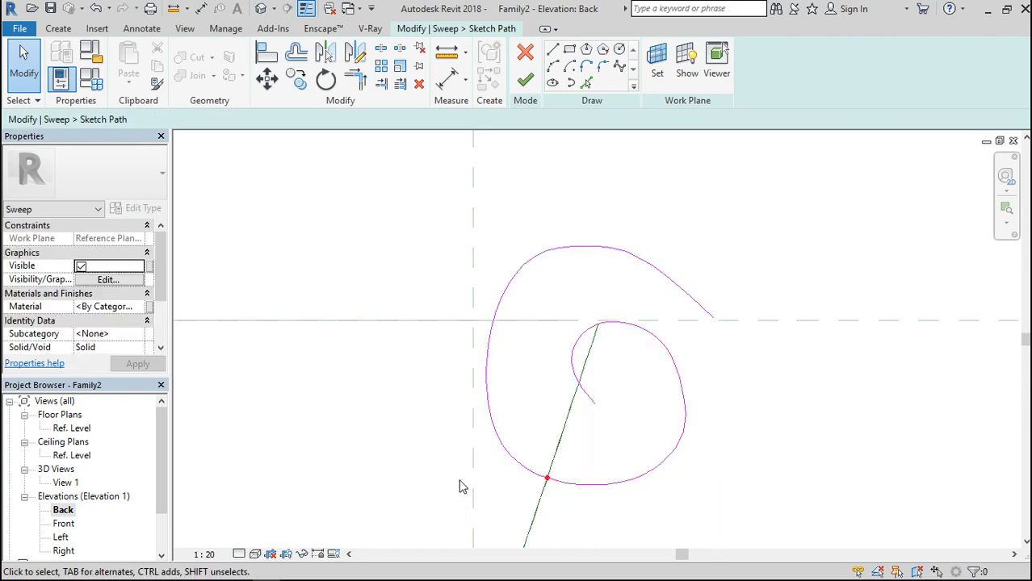
{"action": "left_click", "coordinate": [524, 84]}
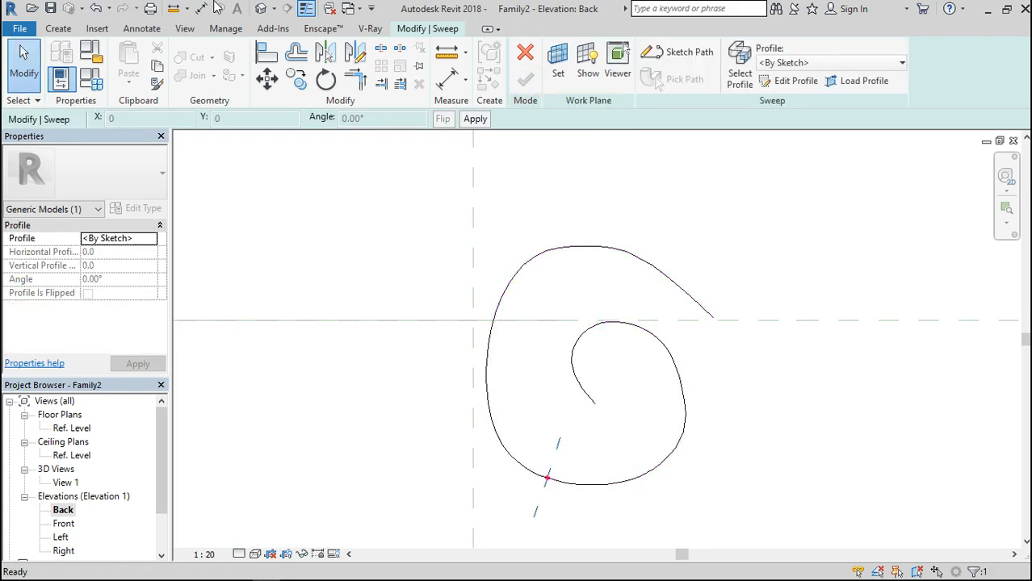
Step: In the default 3D view, sketch the sweep profile as a circle of radius 7 centred on the path's profile point
{"action": "left_click", "coordinate": [261, 9]}
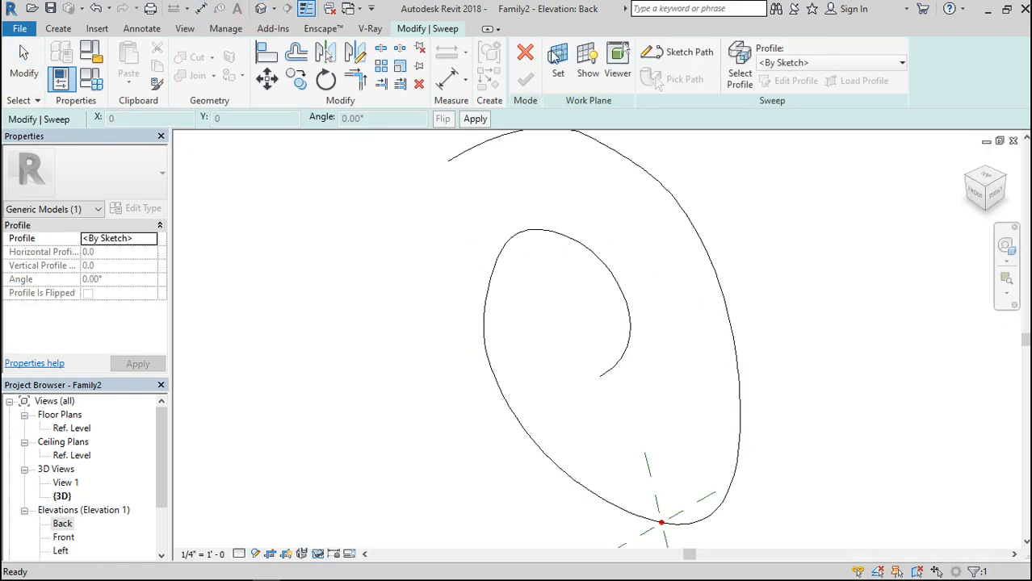
{"action": "left_click", "coordinate": [751, 81]}
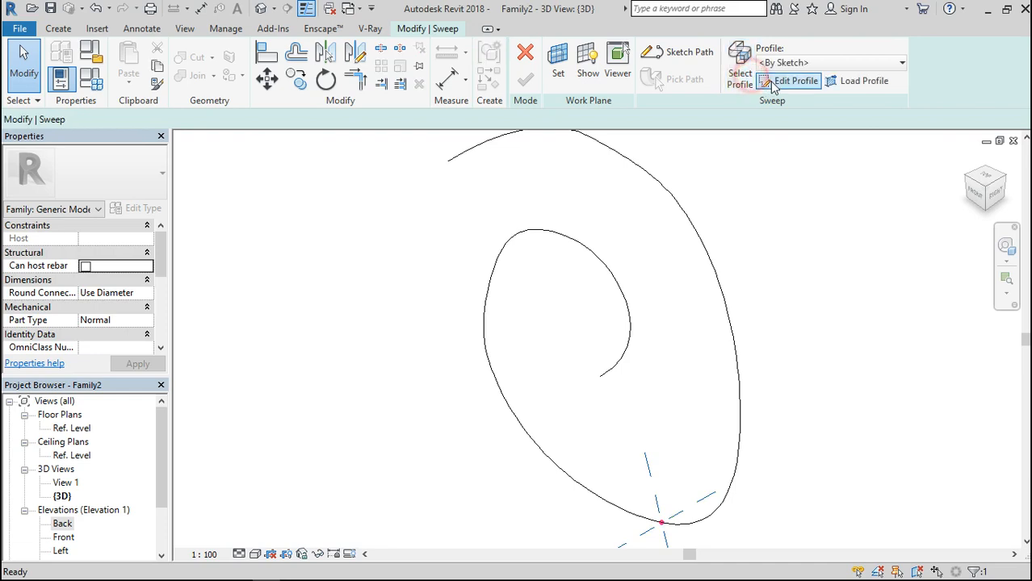
{"action": "left_click", "coordinate": [783, 81]}
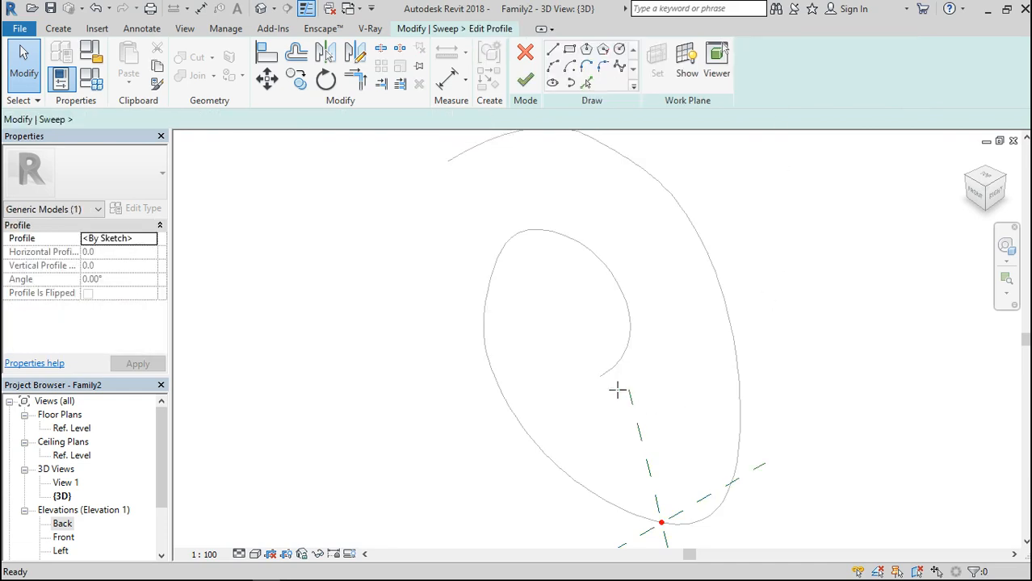
{"action": "left_click", "coordinate": [620, 50]}
{"action": "scroll", "coordinate": [660, 284], "scroll_direction": "down", "scroll_amount": 2}
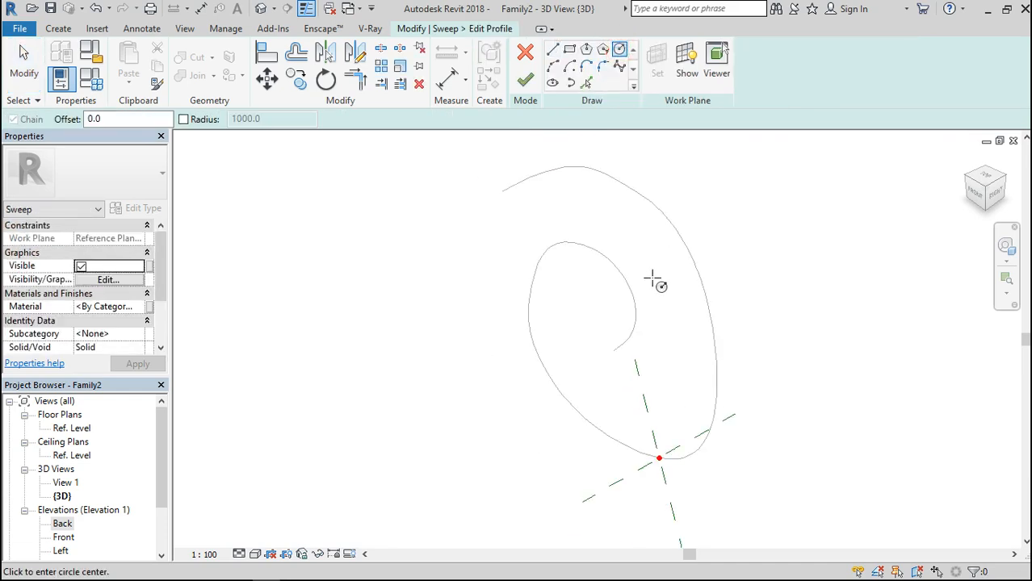
{"action": "left_click", "coordinate": [658, 458]}
{"action": "scroll", "coordinate": [659, 457], "scroll_direction": "up", "scroll_amount": 3}
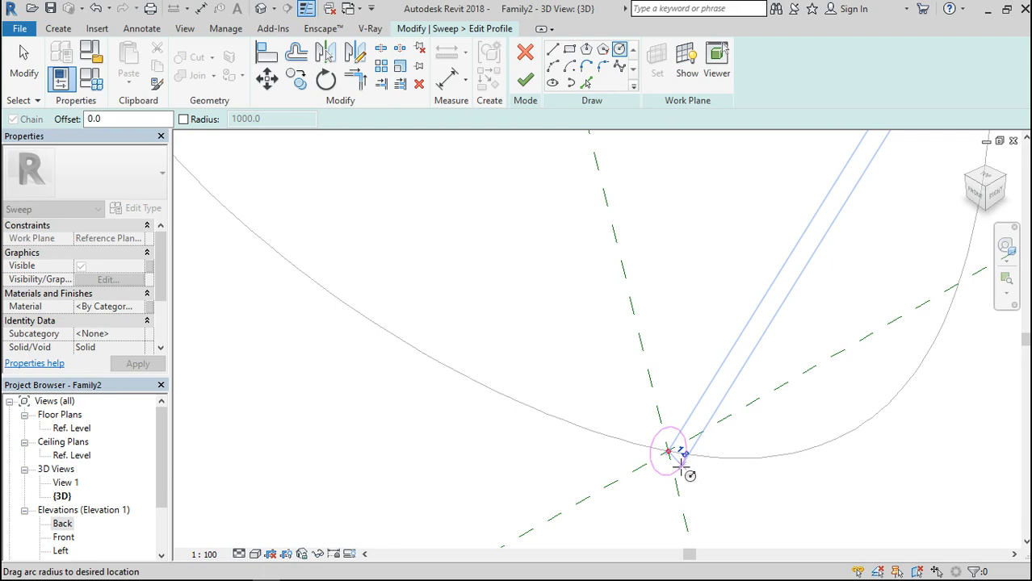
{"action": "type", "text": "7"}
{"action": "key", "text": "Return"}
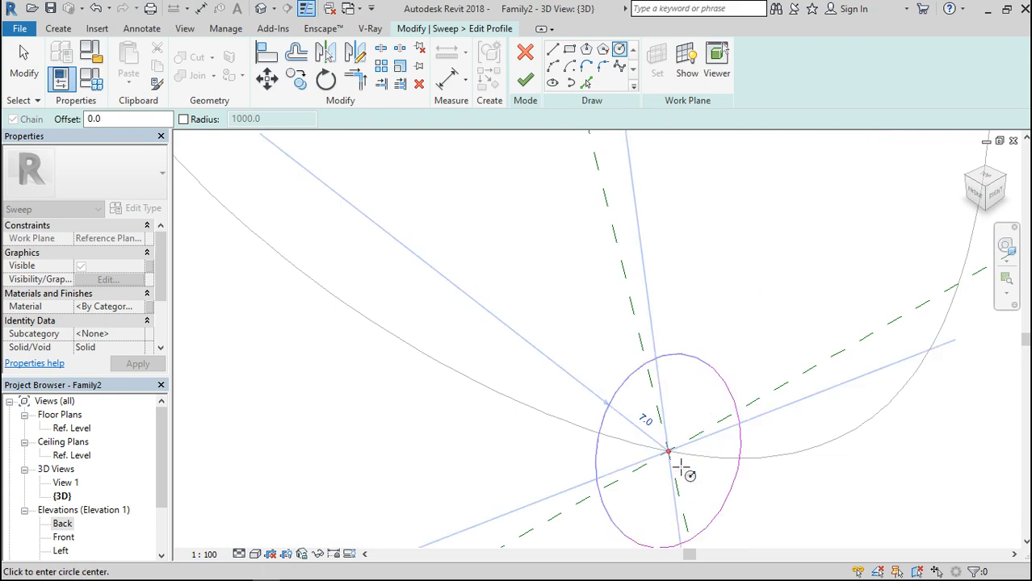
Step: Finish the circular profile sketch and complete the spiral sweep
{"action": "scroll", "coordinate": [648, 314], "scroll_direction": "down", "scroll_amount": 5}
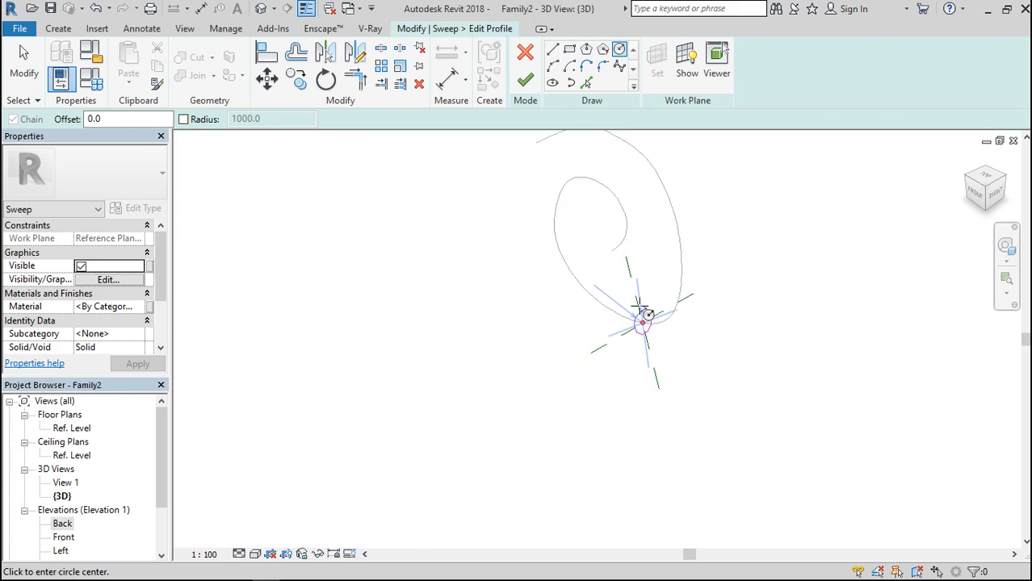
{"action": "left_click", "coordinate": [527, 81]}
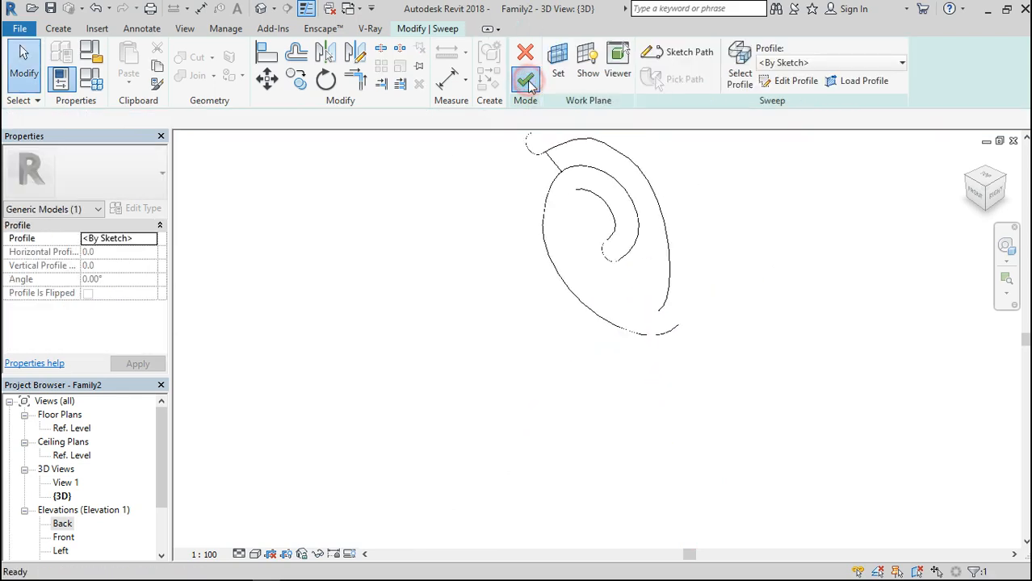
{"action": "left_click", "coordinate": [527, 80]}
{"action": "scroll", "coordinate": [647, 377], "scroll_direction": "down", "scroll_amount": 3}
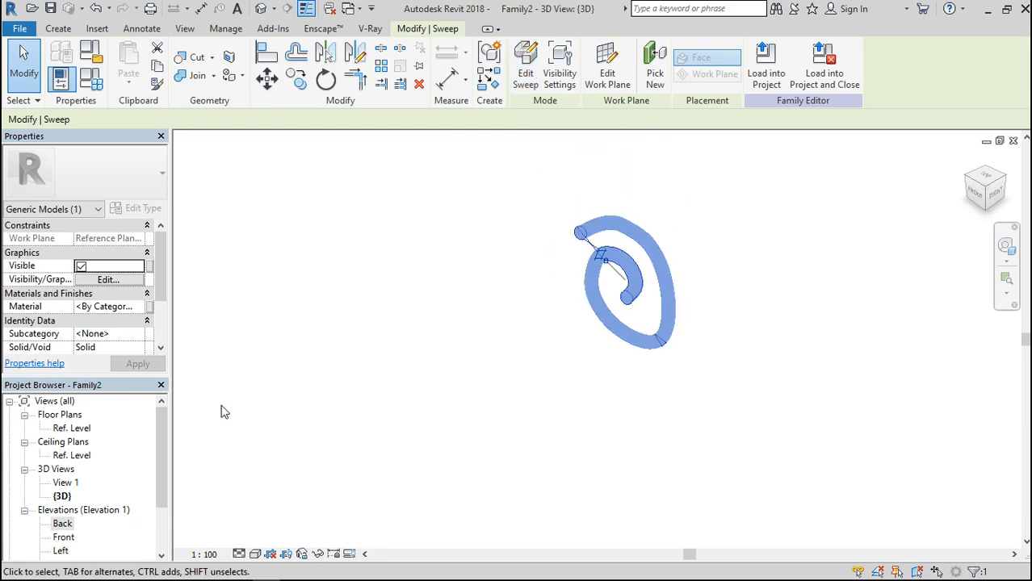
Step: In the Back elevation, nudge the spiral sweep upward until its bottom rests on the horizontal reference line
{"action": "double_click", "coordinate": [64, 525]}
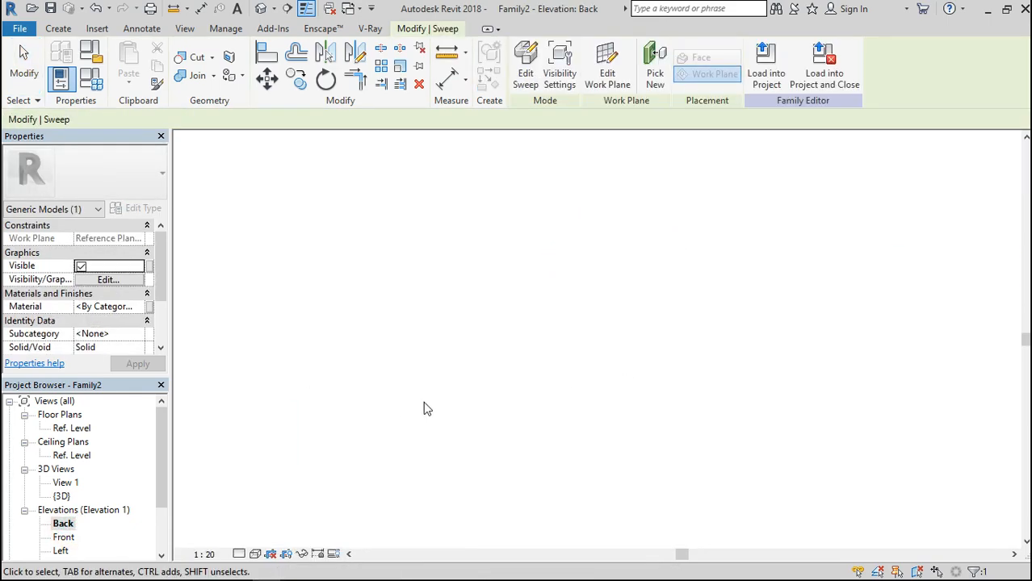
{"action": "scroll", "coordinate": [670, 219], "scroll_direction": "down", "scroll_amount": 1}
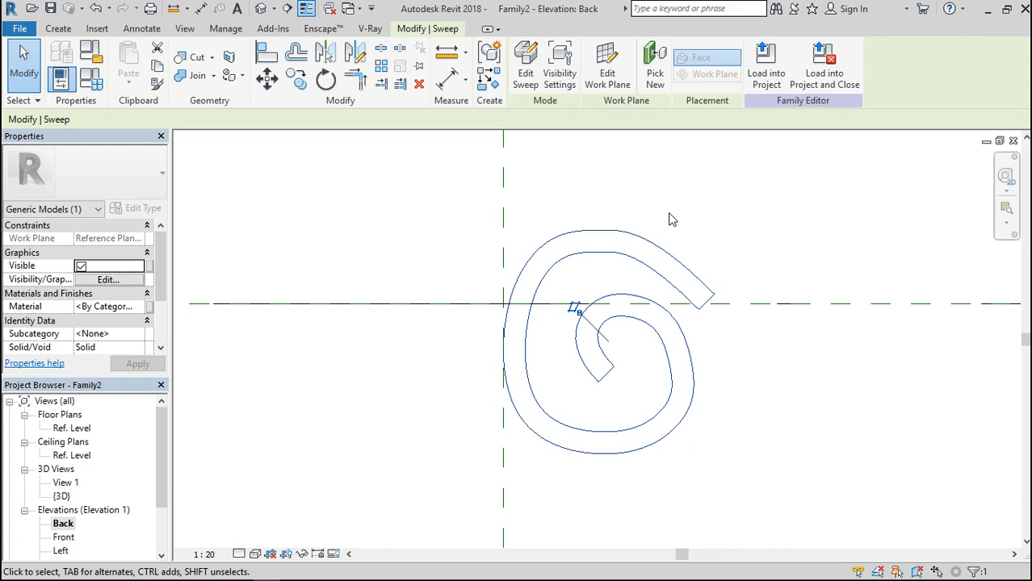
{"action": "key", "text": "Up"}
{"action": "key", "text": "Up"}
{"action": "key", "text": "Up"}
{"action": "key", "text": "Up"}
{"action": "key", "text": "Up"}
{"action": "key", "text": "Up"}
{"action": "key", "text": "Up"}
{"action": "key", "text": "Up"}
{"action": "key", "text": "Up"}
{"action": "key", "text": "Up"}
{"action": "key", "text": "Up"}
{"action": "key", "text": "Up"}
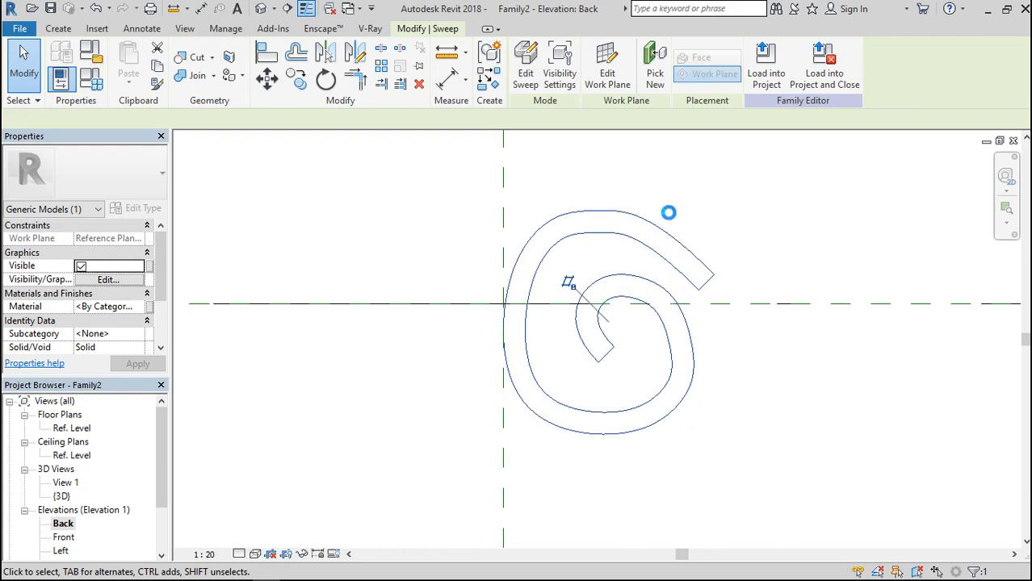
{"action": "key", "text": "Up"}
{"action": "key", "text": "Up"}
{"action": "key", "text": "Up"}
{"action": "key", "text": "Up"}
{"action": "key", "text": "Up"}
{"action": "key", "text": "Up"}
{"action": "key", "text": "Up"}
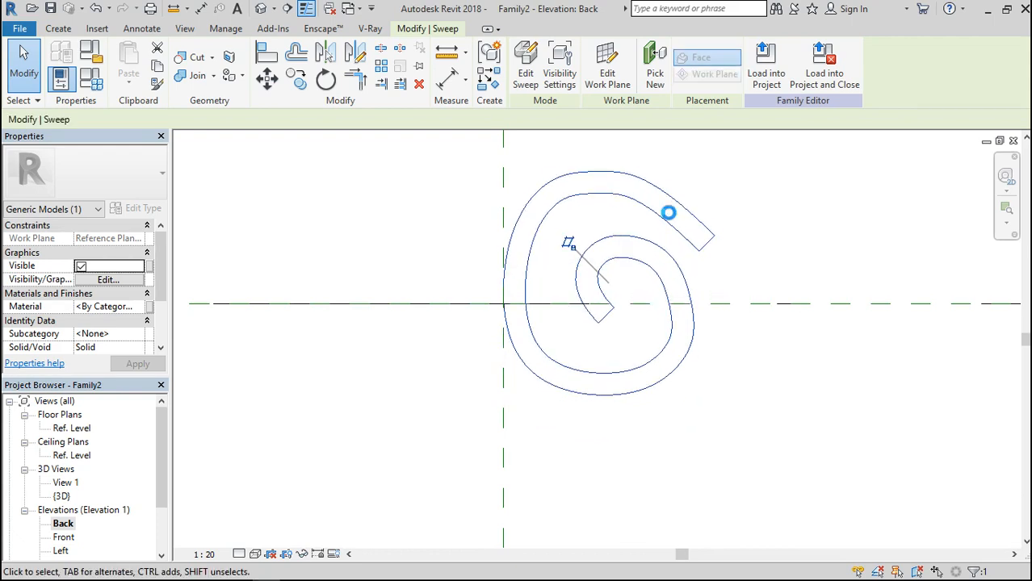
{"action": "key", "text": "Up"}
{"action": "key", "text": "Up"}
{"action": "key", "text": "Up"}
{"action": "key", "text": "Up"}
{"action": "key", "text": "Up"}
{"action": "key", "text": "Up"}
{"action": "key", "text": "Up"}
{"action": "key", "text": "Up"}
{"action": "key", "text": "Up"}
{"action": "key", "text": "Up"}
{"action": "key", "text": "Up"}
{"action": "key", "text": "Up"}
{"action": "key", "text": "Up"}
{"action": "key", "text": "Up"}
{"action": "key", "text": "Up"}
{"action": "key", "text": "Up"}
{"action": "key", "text": "Up"}
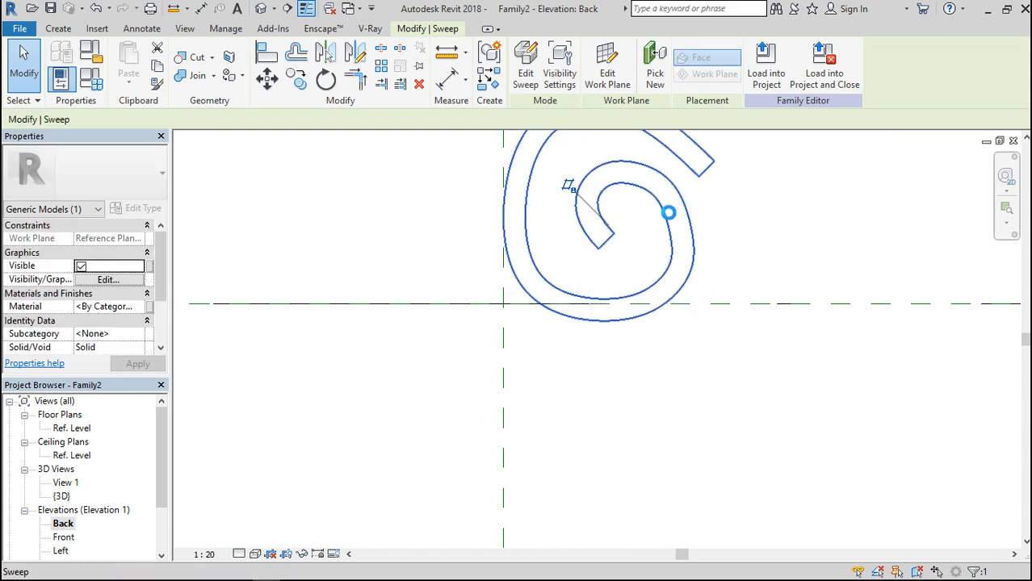
Step: Switch to Photos to examine the scroll arrangement in the railing picture IMG-20200703-WA0002.jpg, and return to the Revit elevation
{"action": "mouse_move", "coordinate": [208, 572]}
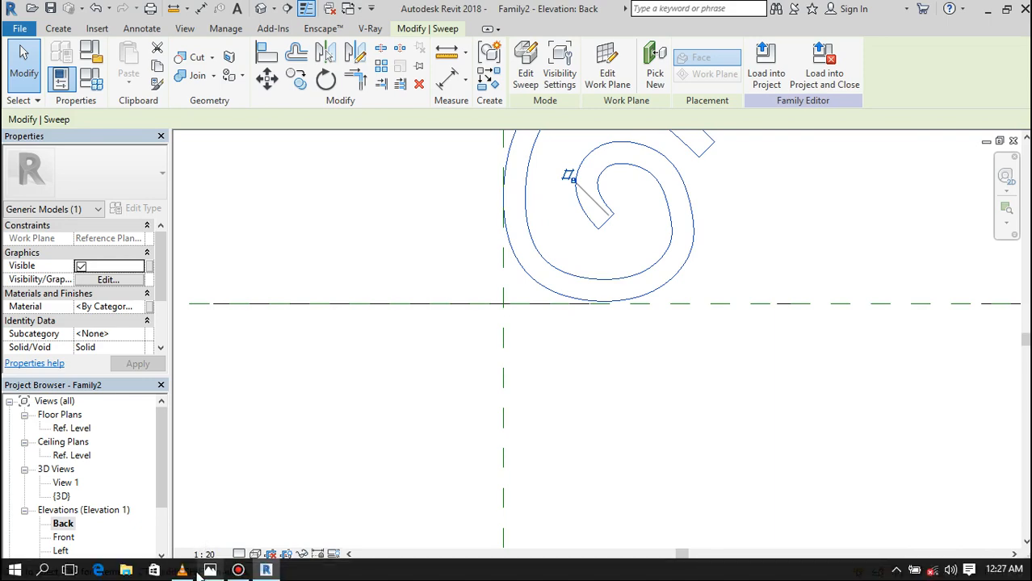
{"action": "left_click", "coordinate": [208, 571]}
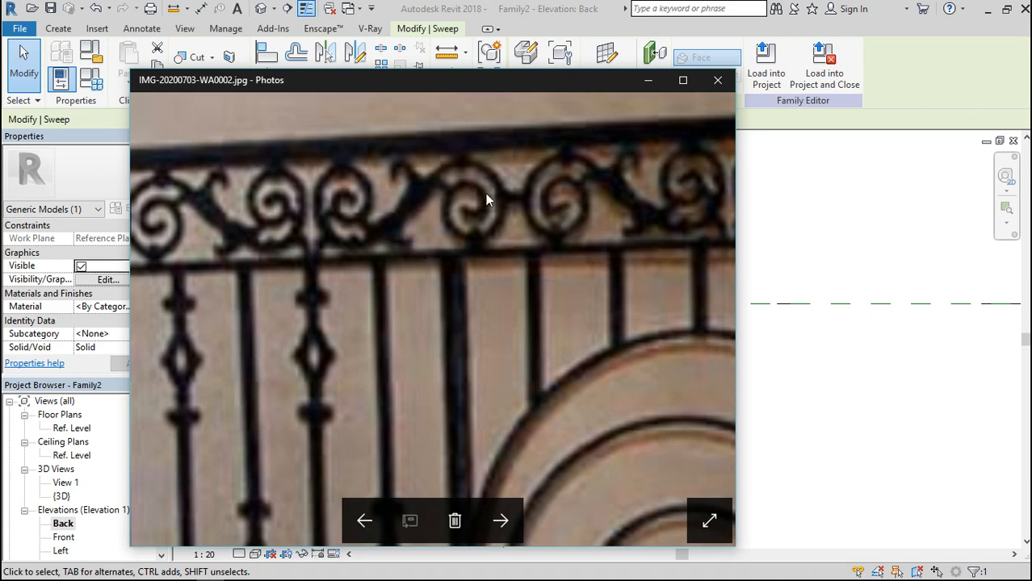
{"action": "left_click", "coordinate": [651, 80]}
{"action": "scroll", "coordinate": [632, 322], "scroll_direction": "down", "scroll_amount": 2}
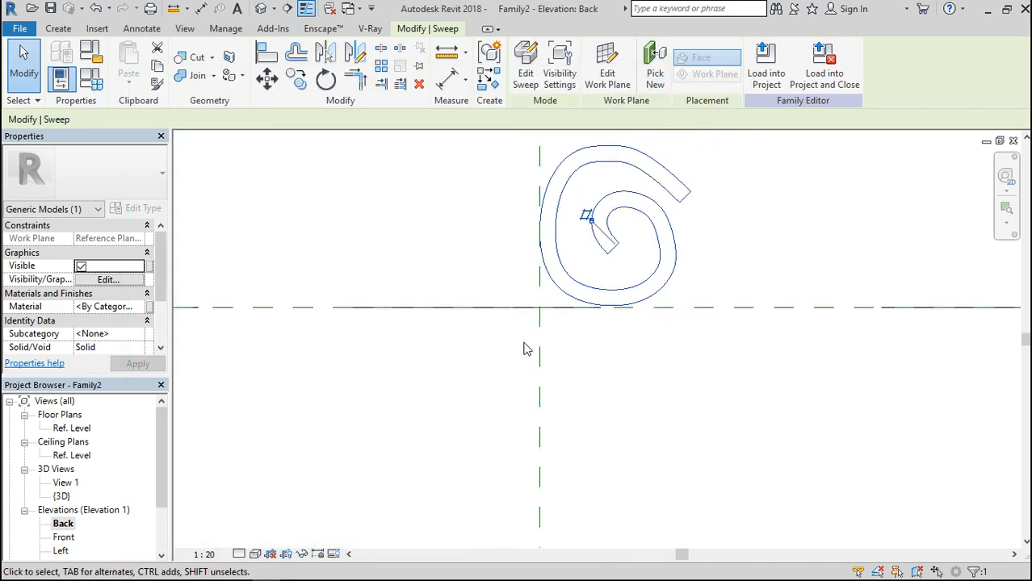
{"action": "scroll", "coordinate": [527, 352], "scroll_direction": "down", "scroll_amount": 2}
{"action": "scroll", "coordinate": [565, 242], "scroll_direction": "up", "scroll_amount": 2}
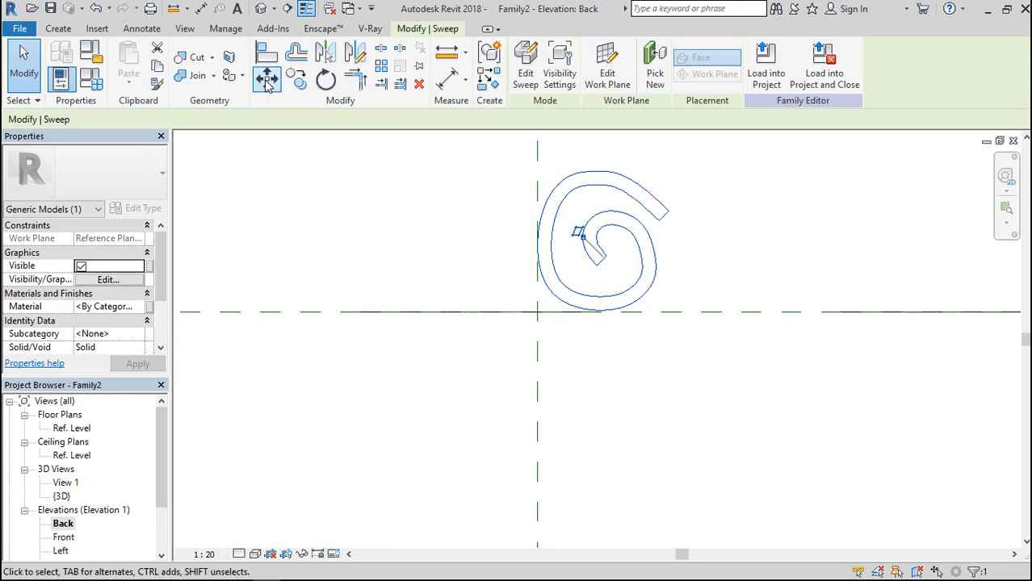
Step: Mirror a copy of the spiral sweep about a vertical axis drawn to the right of the original
{"action": "left_click", "coordinate": [327, 53]}
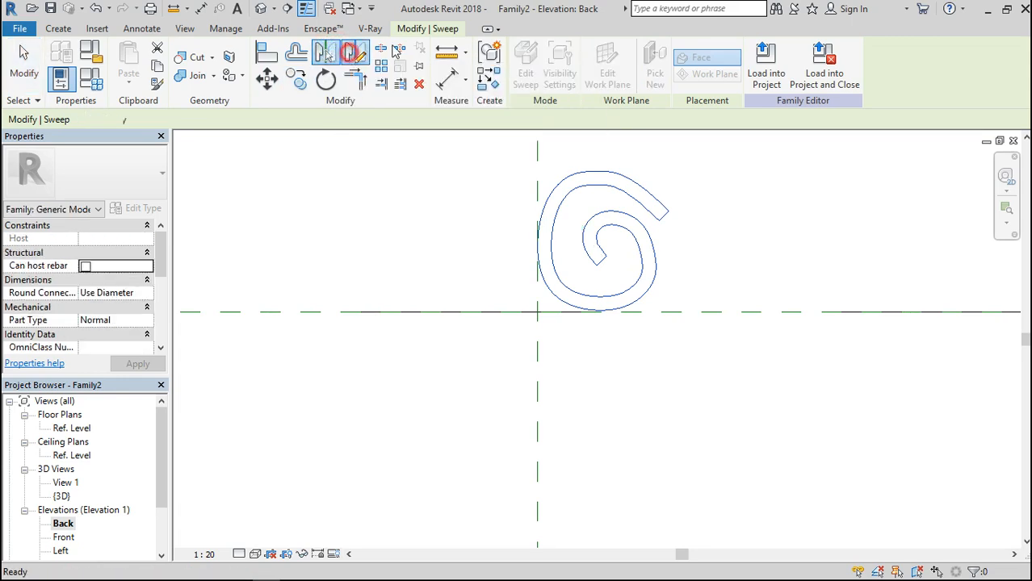
{"action": "left_click", "coordinate": [353, 55]}
{"action": "left_click", "coordinate": [746, 149]}
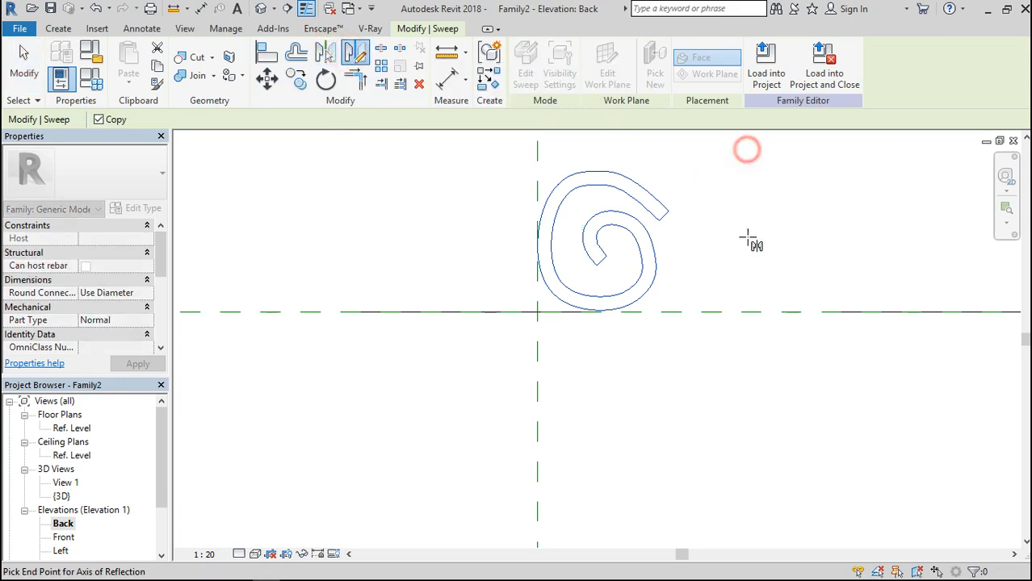
{"action": "left_click", "coordinate": [750, 299]}
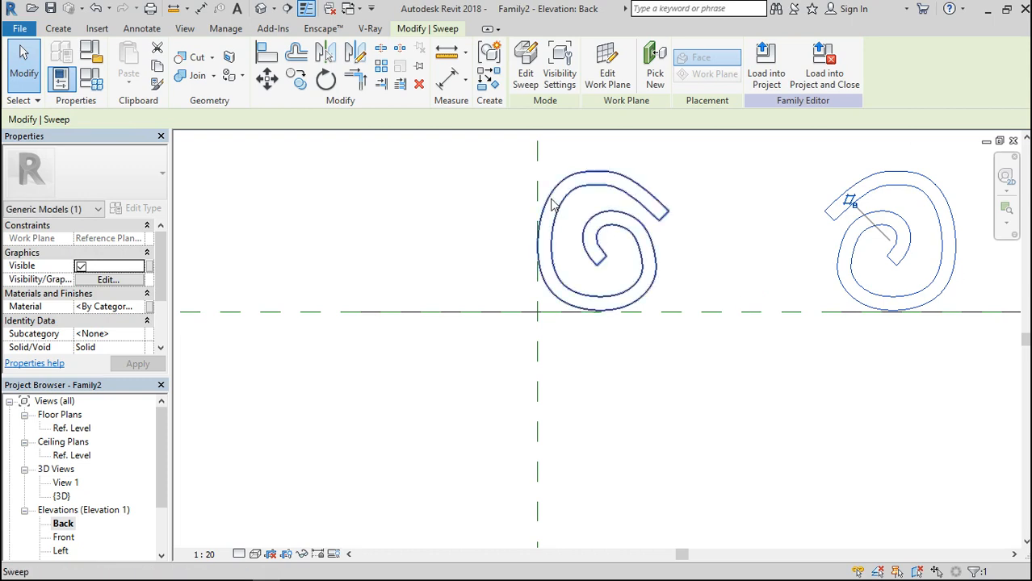
Step: Mirror the copied spiral about the horizontal reference level and delete the copy that lies above that level
{"action": "left_click", "coordinate": [326, 53]}
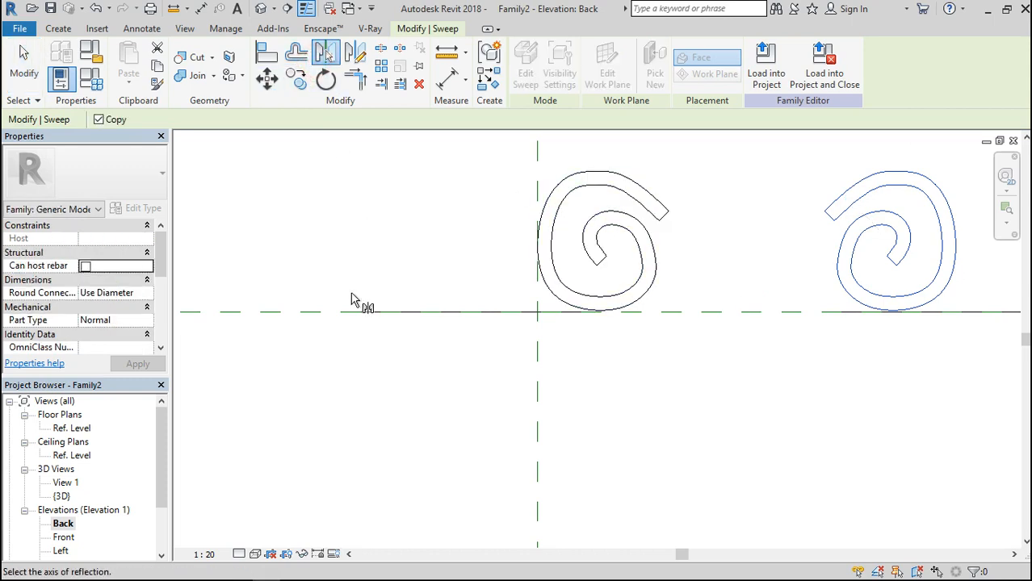
{"action": "left_click", "coordinate": [351, 312]}
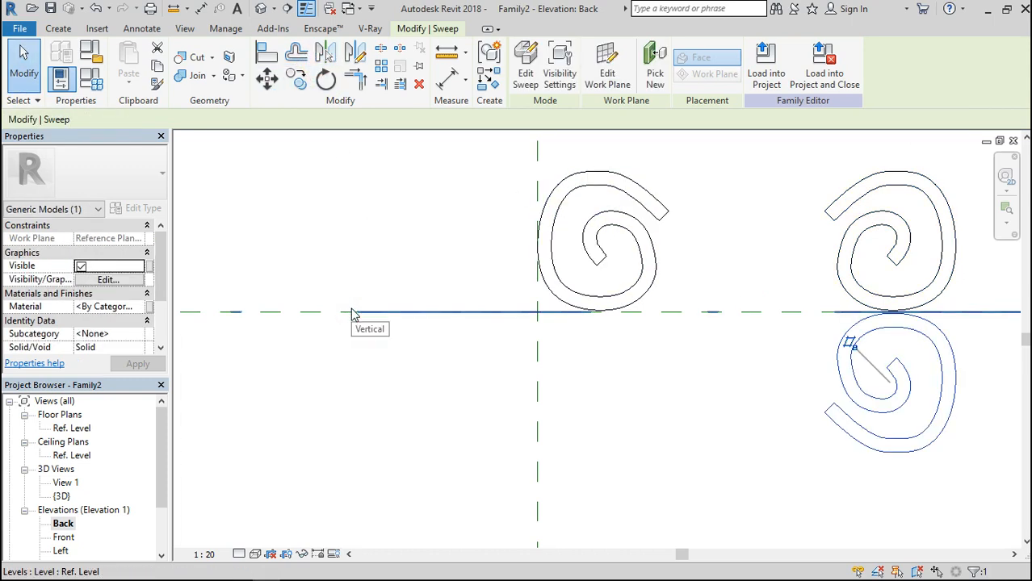
{"action": "left_click", "coordinate": [847, 198]}
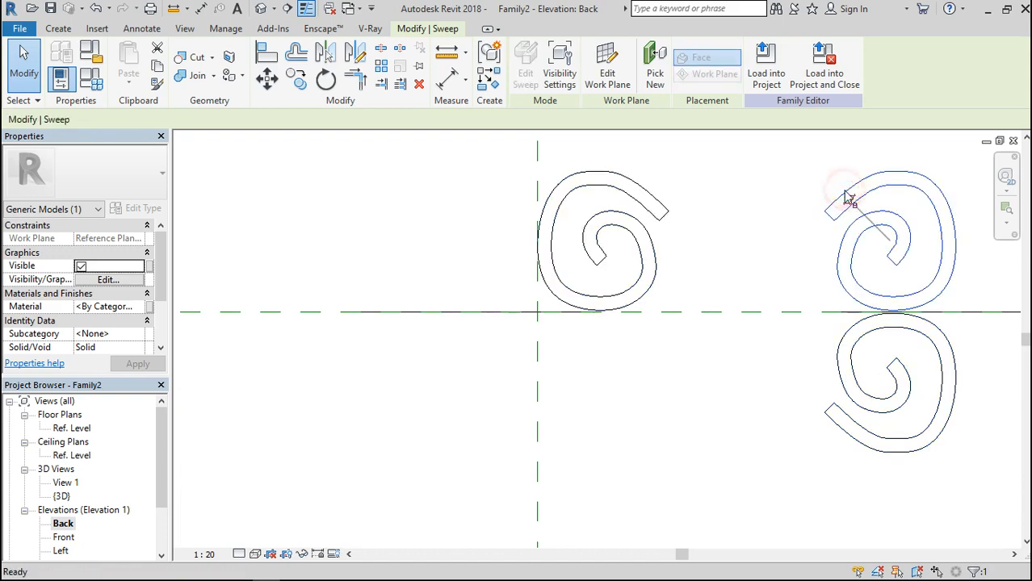
{"action": "key", "text": "Delete"}
Step: Move the flipped spiral up beside the original and nudge it down until its bottom rests on the horizontal reference line
{"action": "left_click", "coordinate": [854, 361]}
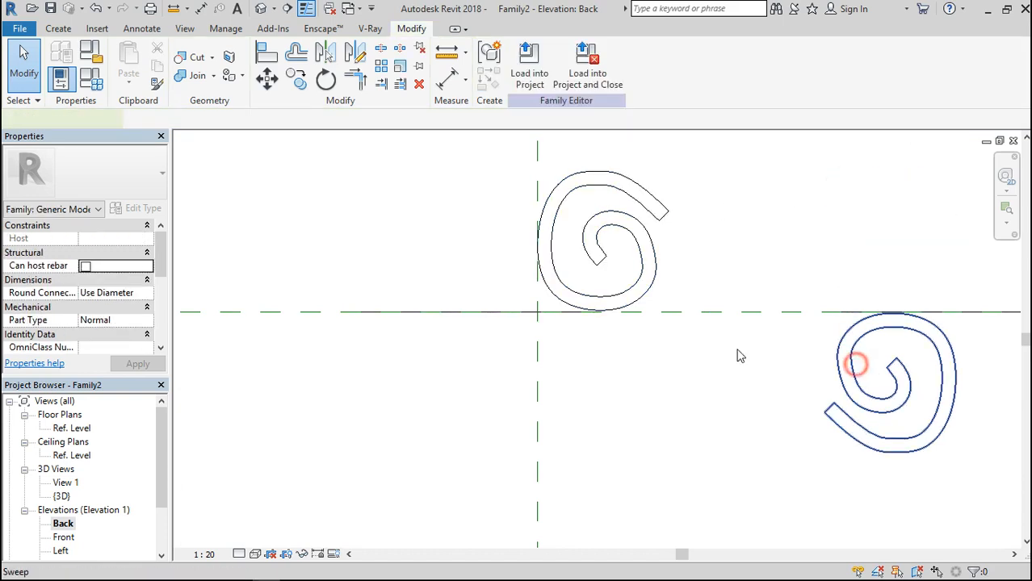
{"action": "left_click", "coordinate": [266, 79]}
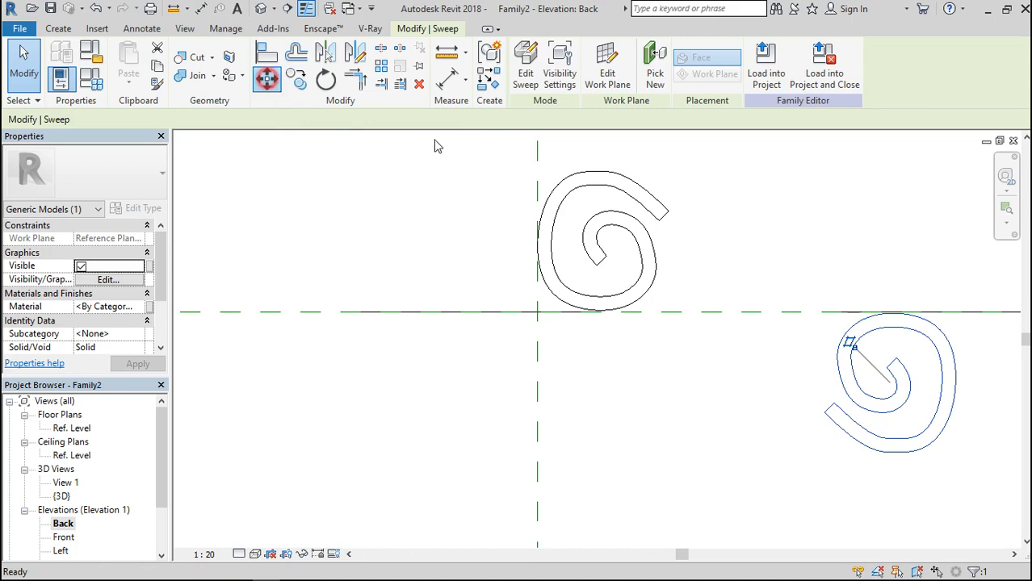
{"action": "left_click", "coordinate": [898, 384]}
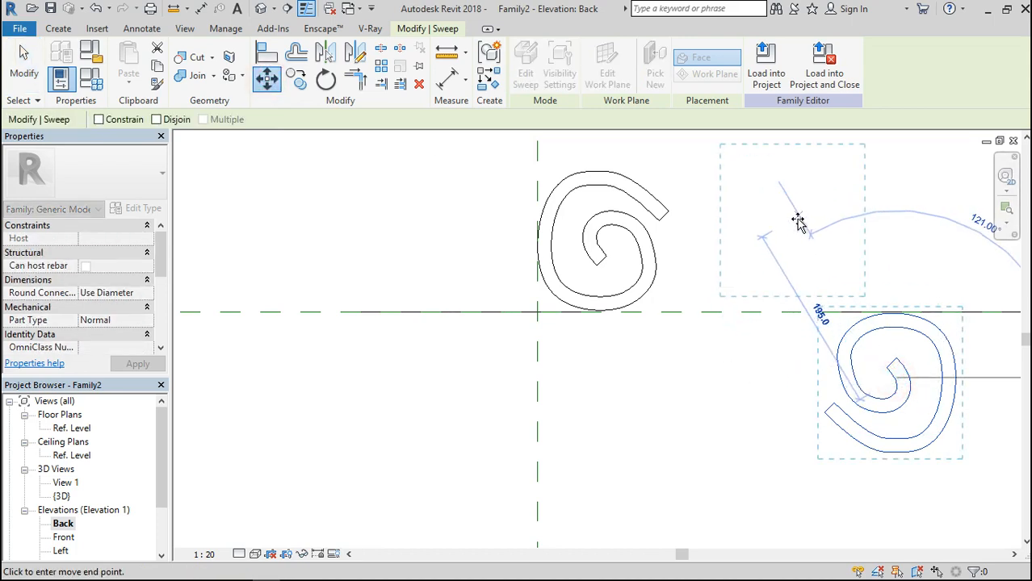
{"action": "left_click", "coordinate": [797, 227]}
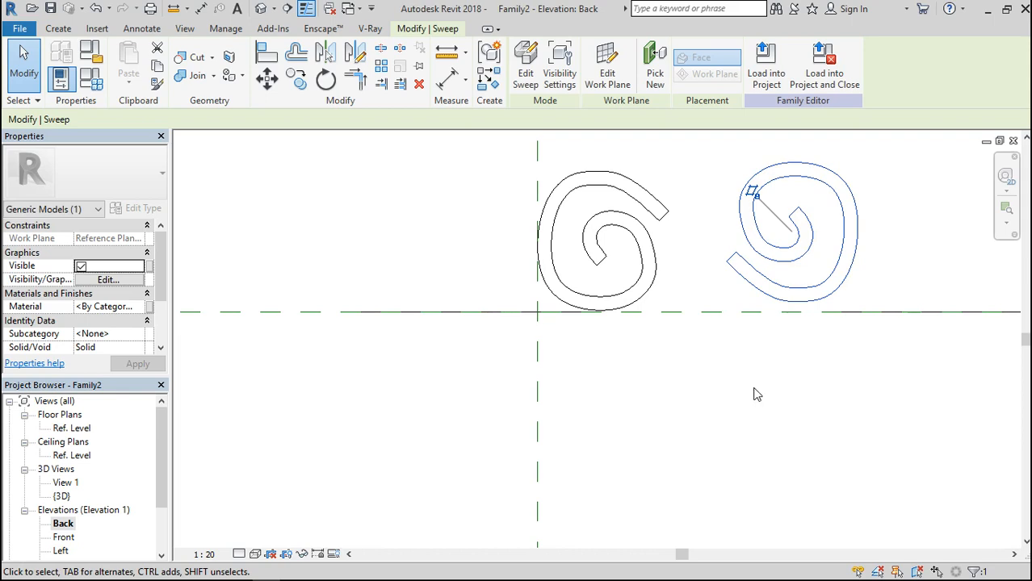
{"action": "key", "text": "Down"}
{"action": "key", "text": "Down"}
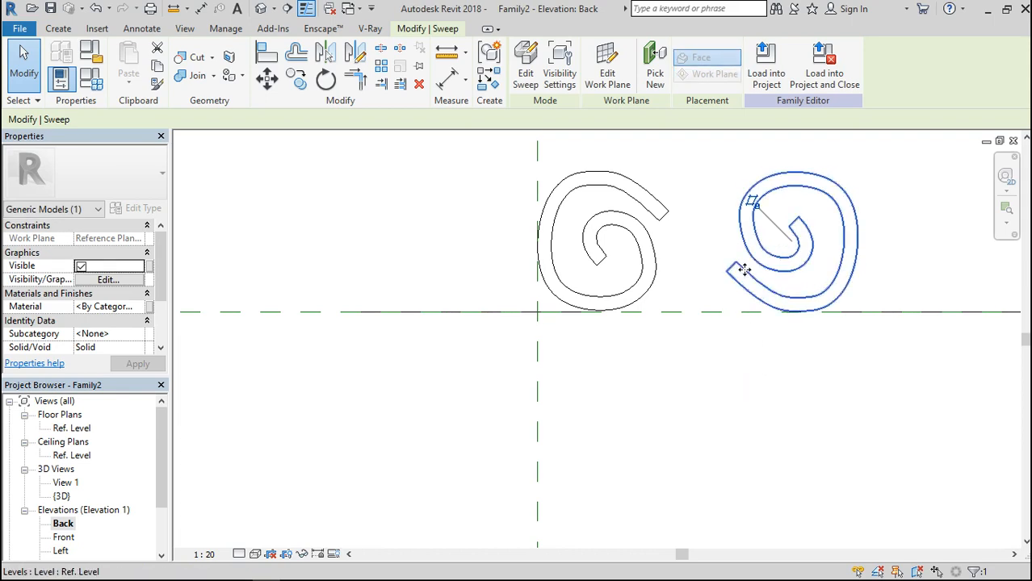
Step: Nudge the flipped spiral sideways to fine-tune the gap between it and the original spiral
{"action": "scroll", "coordinate": [701, 203], "scroll_direction": "up", "scroll_amount": 2}
{"action": "key", "text": "Right"}
{"action": "key", "text": "Right"}
{"action": "key", "text": "Right"}
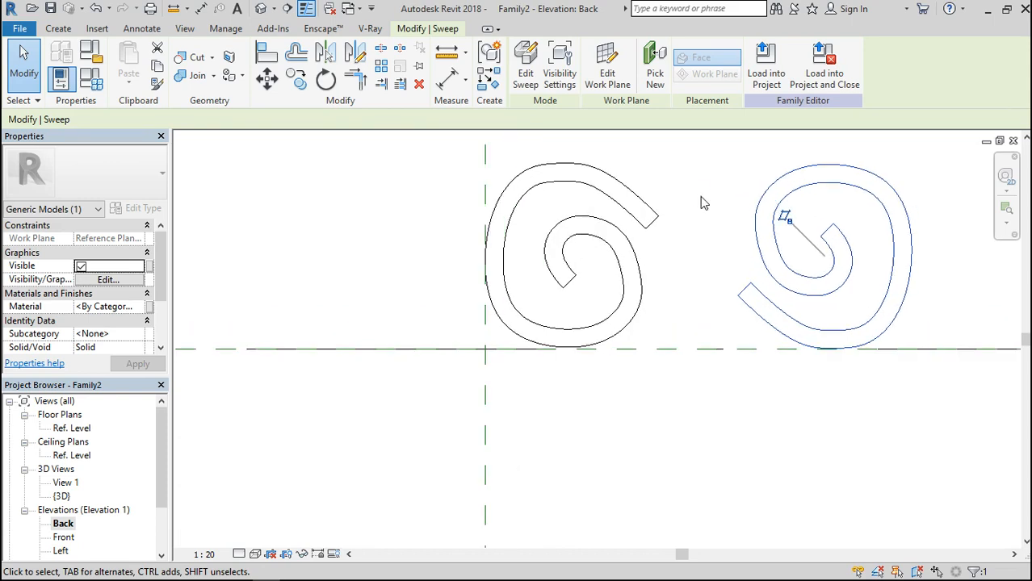
{"action": "key", "text": "Left"}
{"action": "key", "text": "Left"}
{"action": "key", "text": "Left"}
{"action": "key", "text": "Left"}
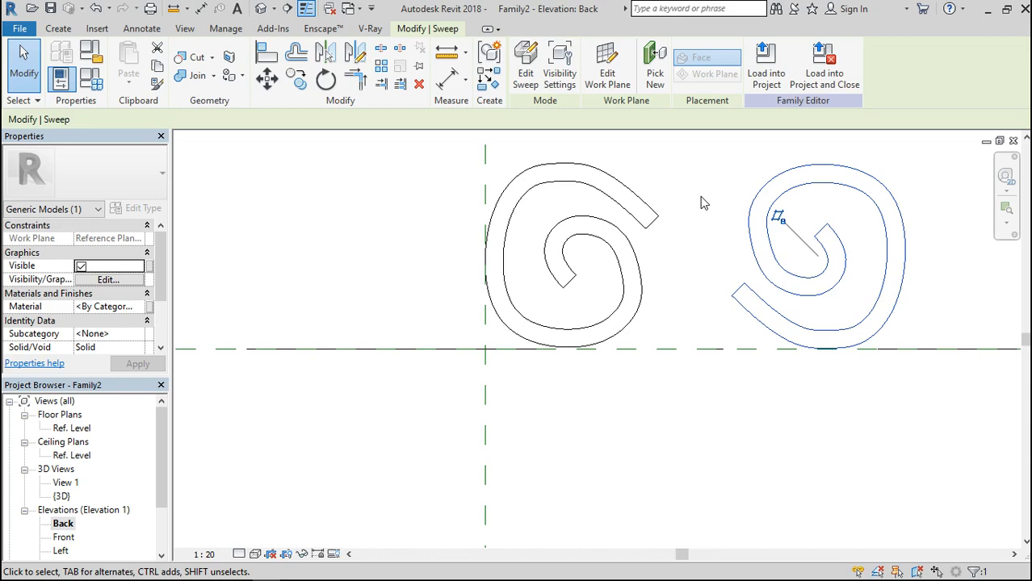
Step: Start an extrusion and sketch the connector's pointed upper hook with straight lines, beginning at the original spiral's outer end corner
{"action": "left_click", "coordinate": [58, 29]}
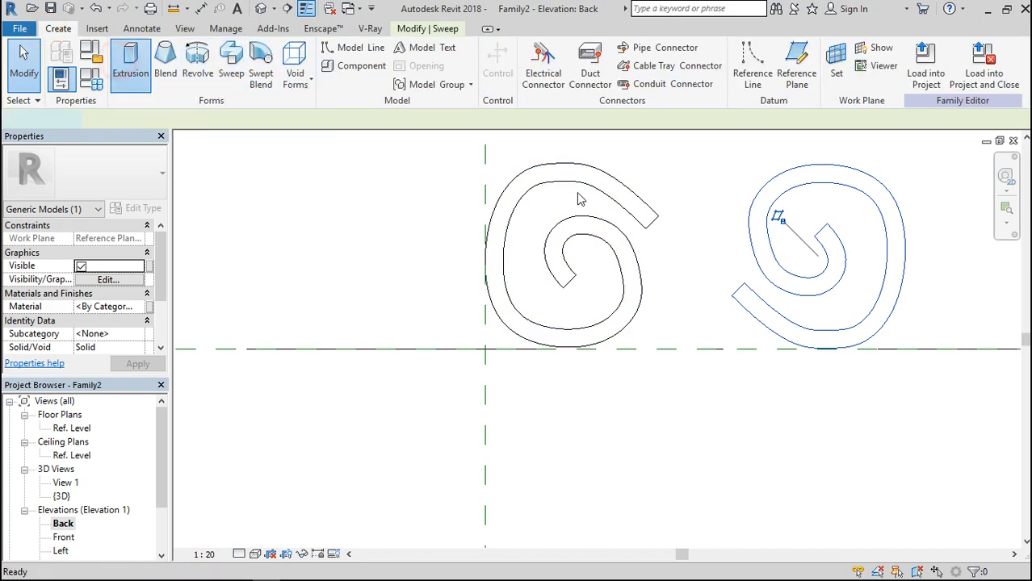
{"action": "left_click", "coordinate": [568, 50]}
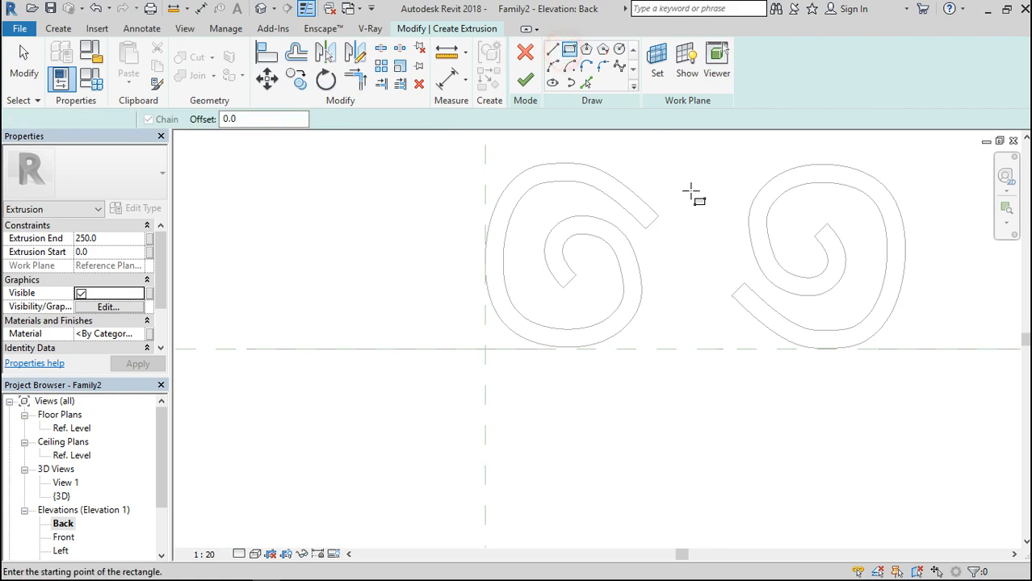
{"action": "left_click", "coordinate": [552, 50]}
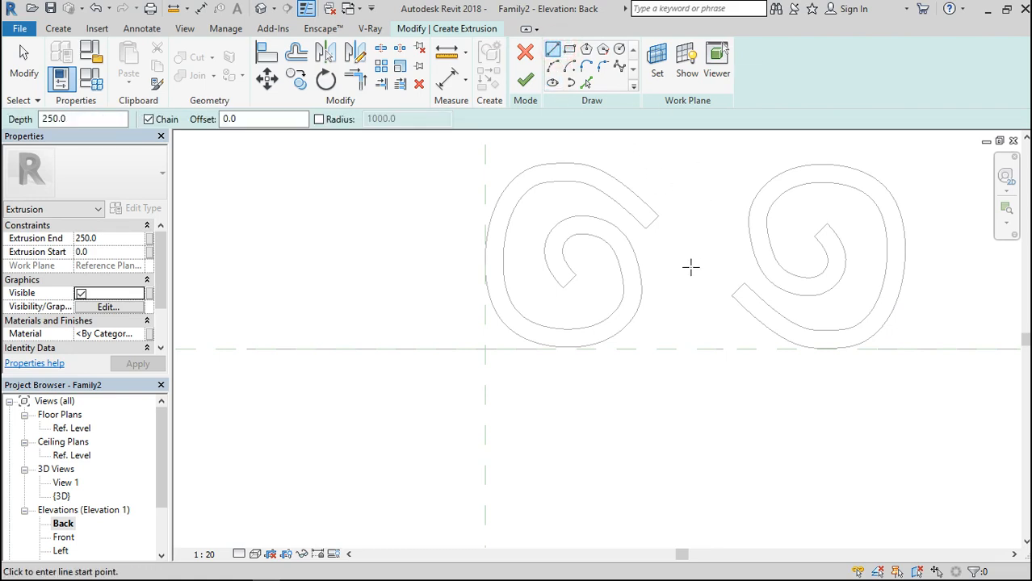
{"action": "left_click", "coordinate": [660, 214]}
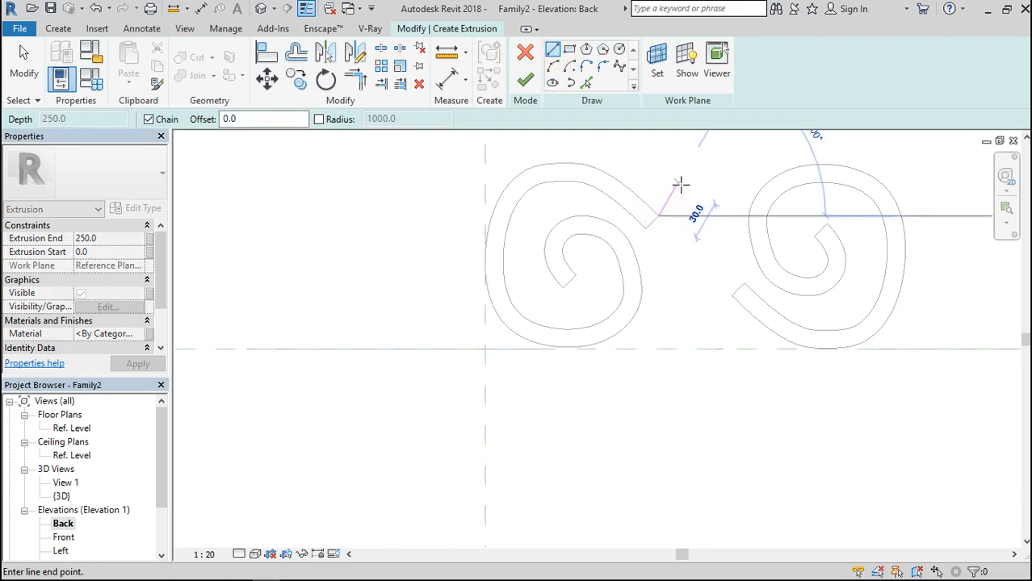
{"action": "left_click", "coordinate": [686, 190]}
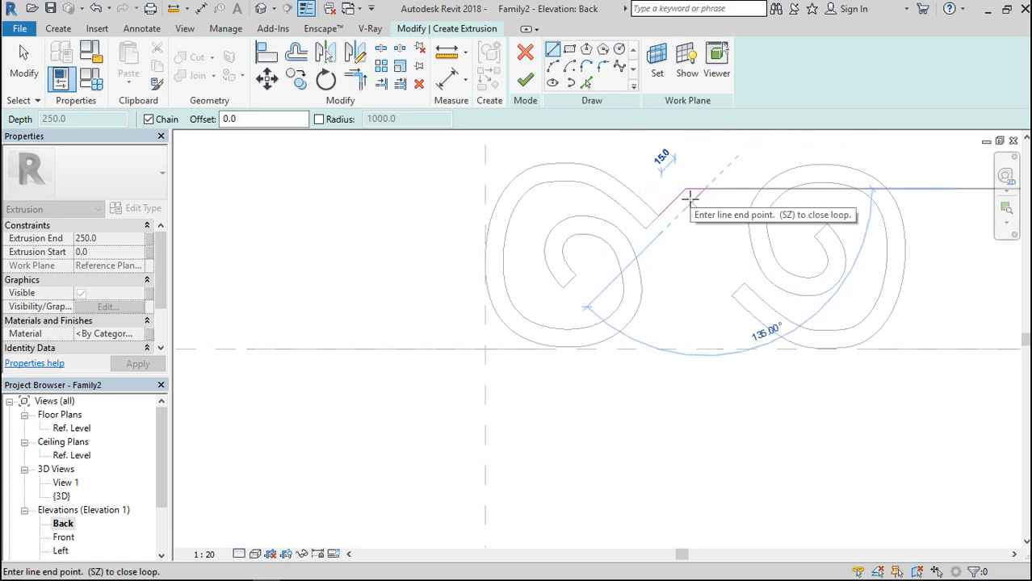
{"action": "scroll", "coordinate": [690, 198], "scroll_direction": "up", "scroll_amount": 4}
{"action": "left_click", "coordinate": [695, 177]}
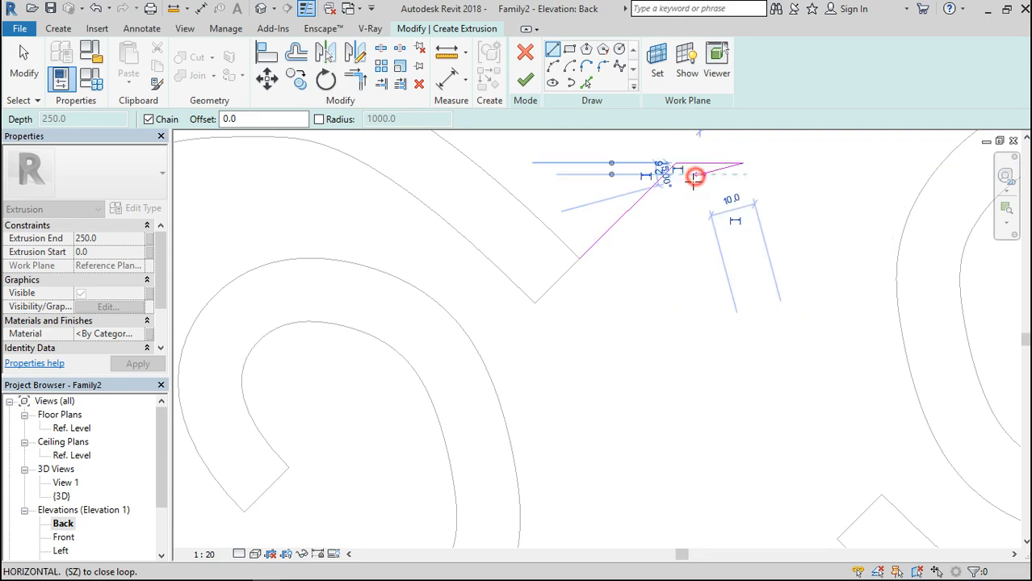
{"action": "left_click", "coordinate": [615, 253]}
{"action": "scroll", "coordinate": [673, 253], "scroll_direction": "down", "scroll_amount": 5}
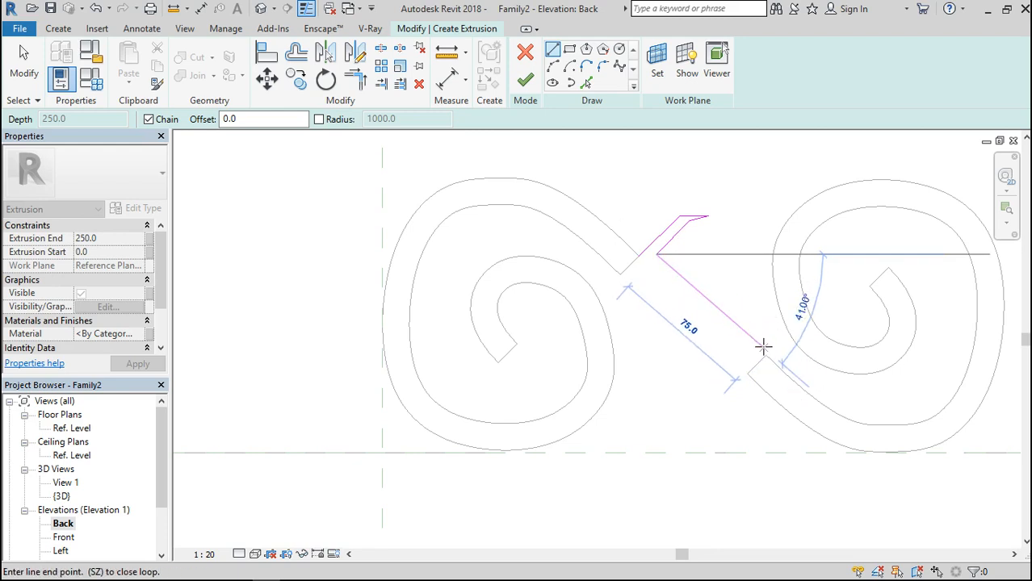
{"action": "scroll", "coordinate": [763, 348], "scroll_direction": "up", "scroll_amount": 3}
{"action": "left_click", "coordinate": [763, 347]}
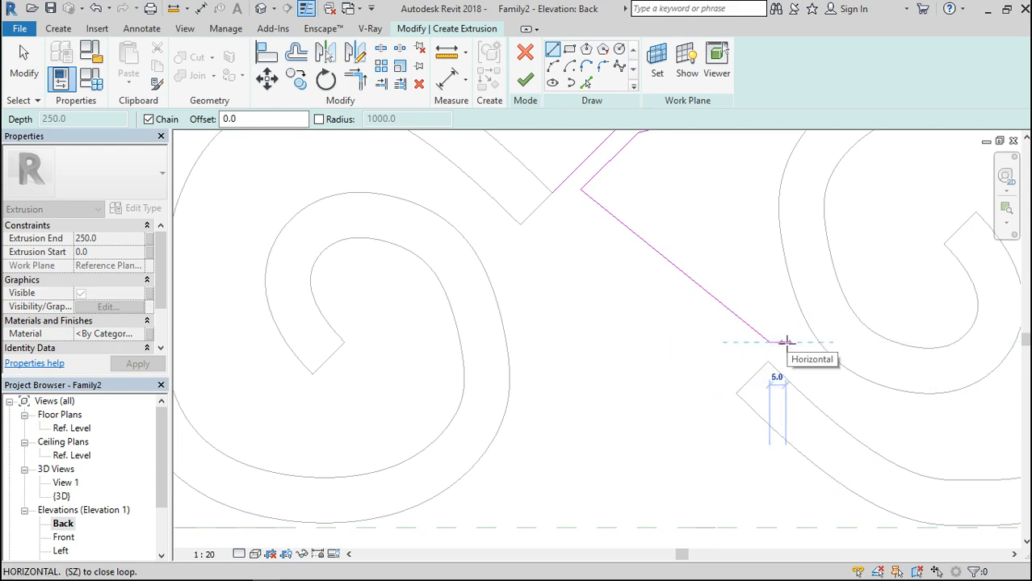
{"action": "key", "text": "Escape"}
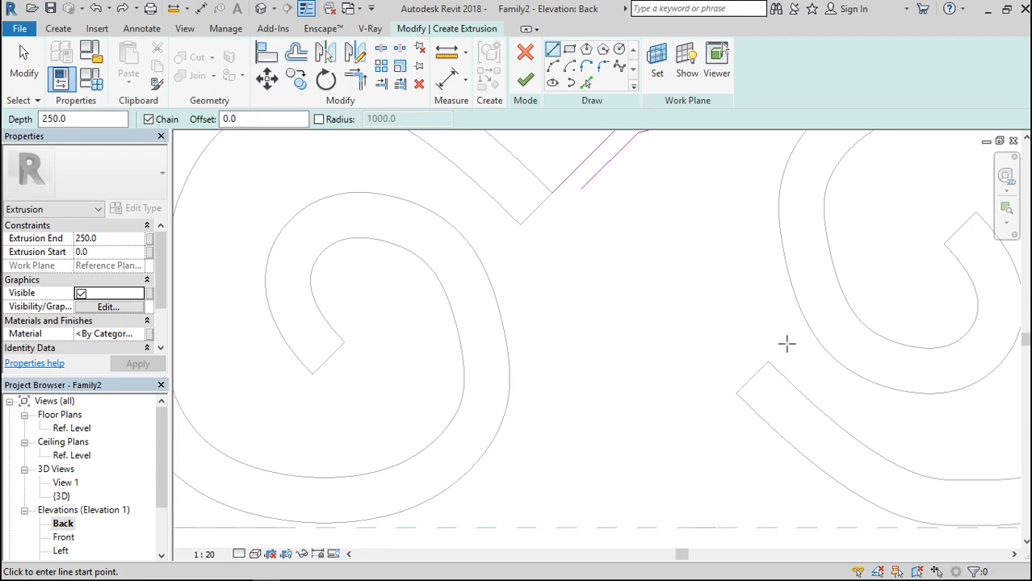
Step: Sketch a long edge about 85 at 40° from the upper hook past the flipped spiral's end, plus a lower hook about 45 deep
{"action": "left_click", "coordinate": [577, 193]}
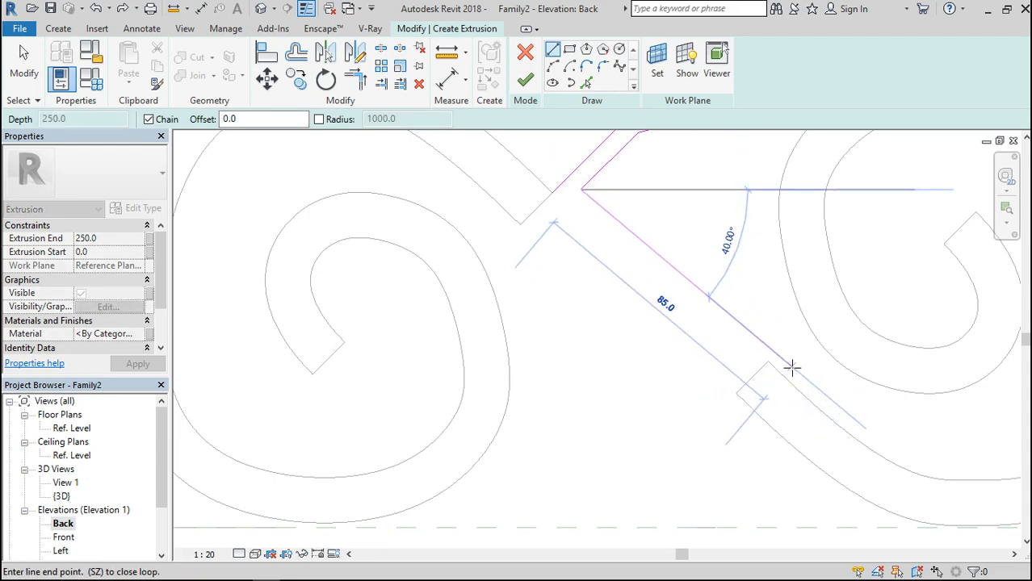
{"action": "left_click", "coordinate": [791, 367]}
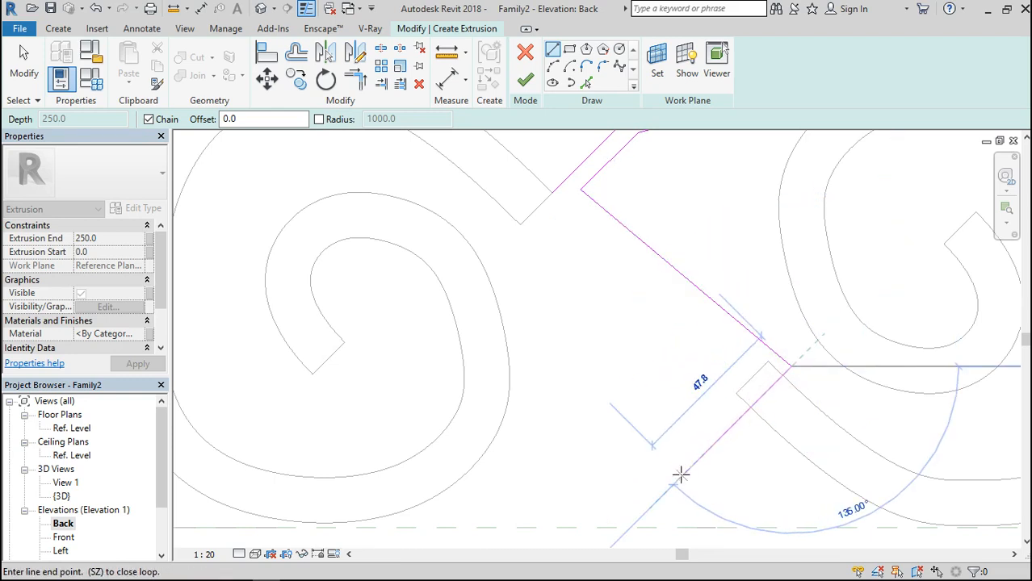
{"action": "left_click", "coordinate": [690, 469]}
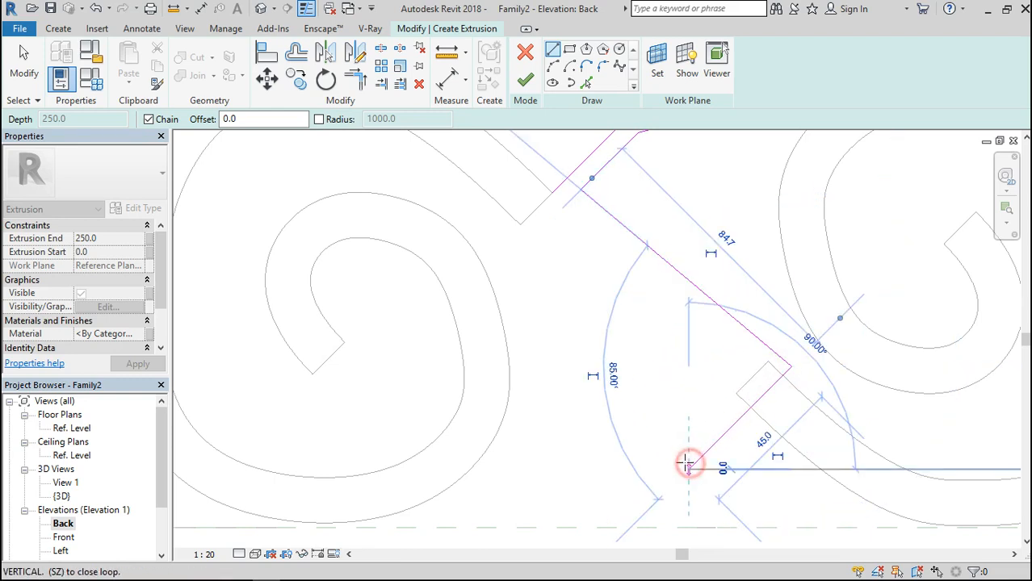
{"action": "left_click", "coordinate": [638, 432]}
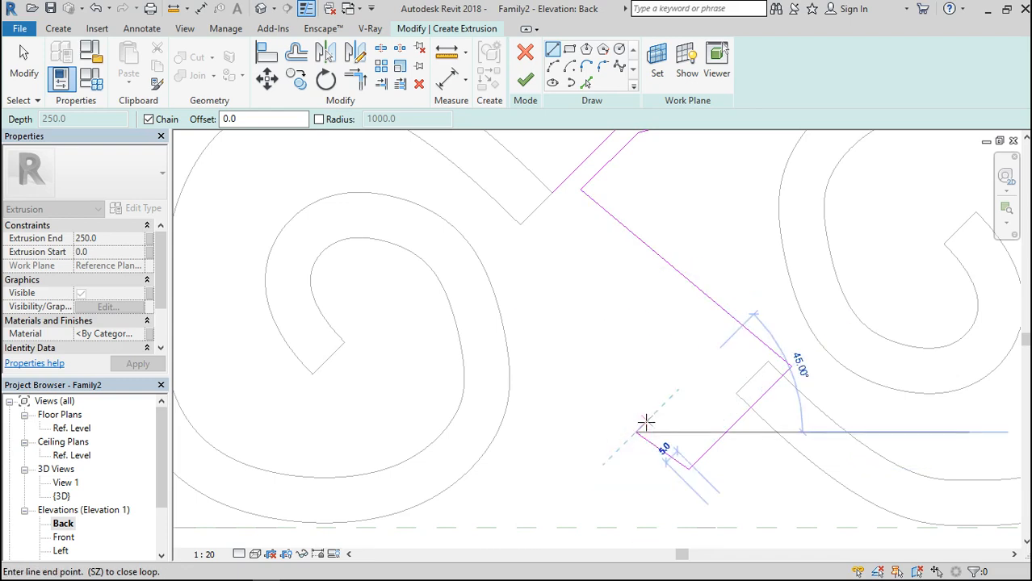
{"action": "left_click", "coordinate": [683, 449]}
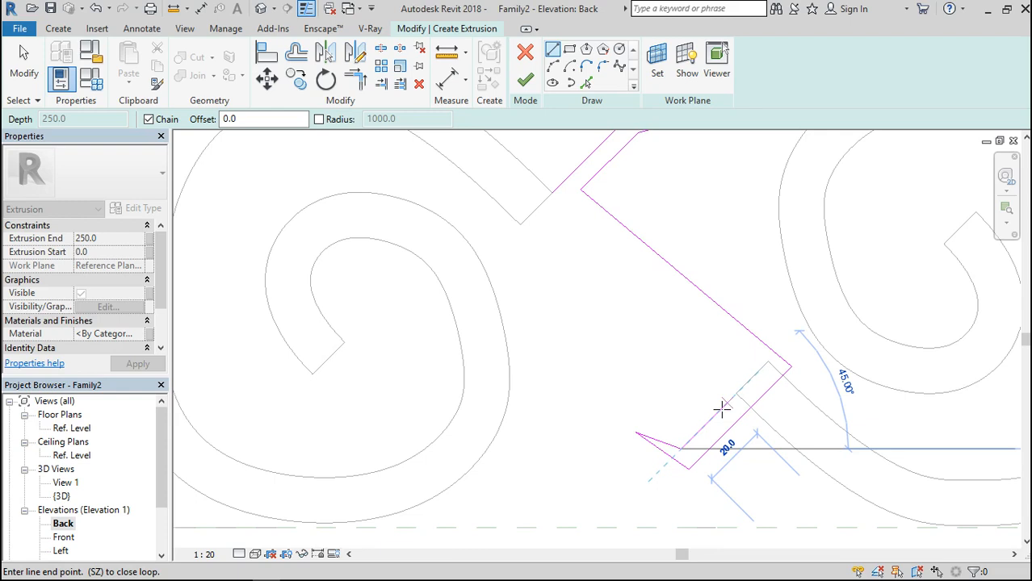
{"action": "left_click", "coordinate": [721, 409]}
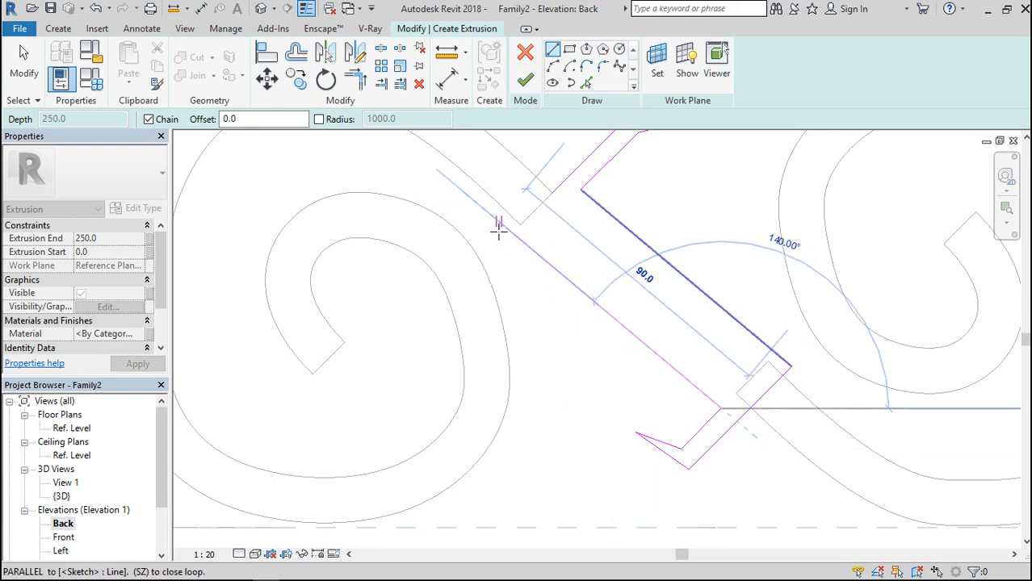
Step: Sketch the opposite long edge back to the original spiral's end and a short 45° edge leading to the upper hook
{"action": "left_click", "coordinate": [500, 235]}
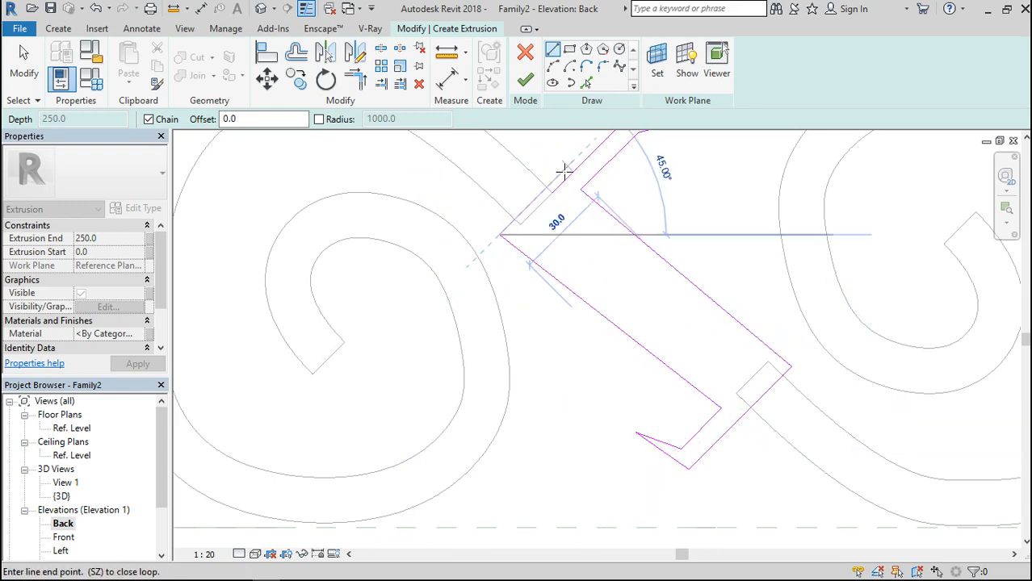
{"action": "left_click", "coordinate": [569, 176]}
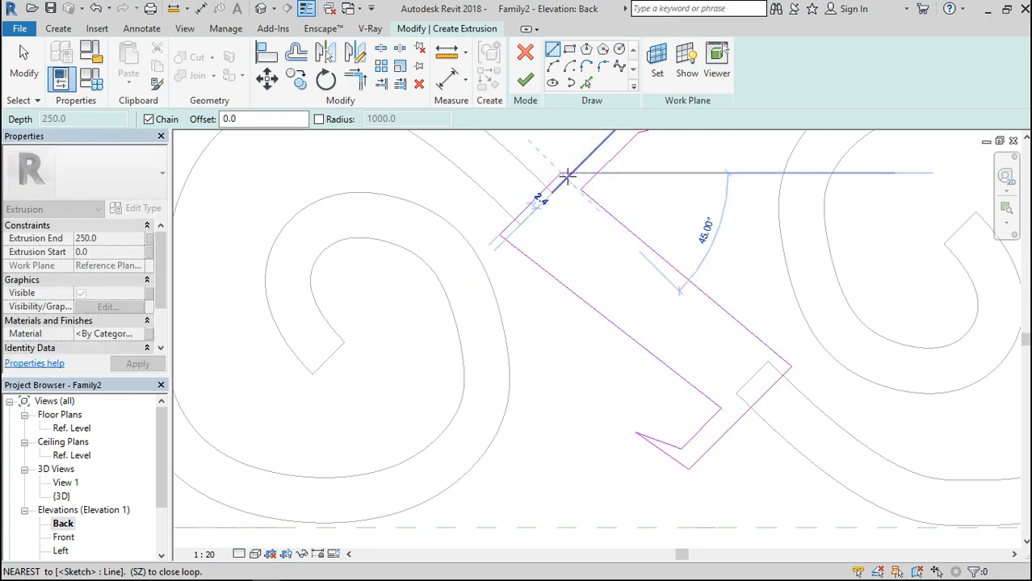
{"action": "key", "text": "Escape"}
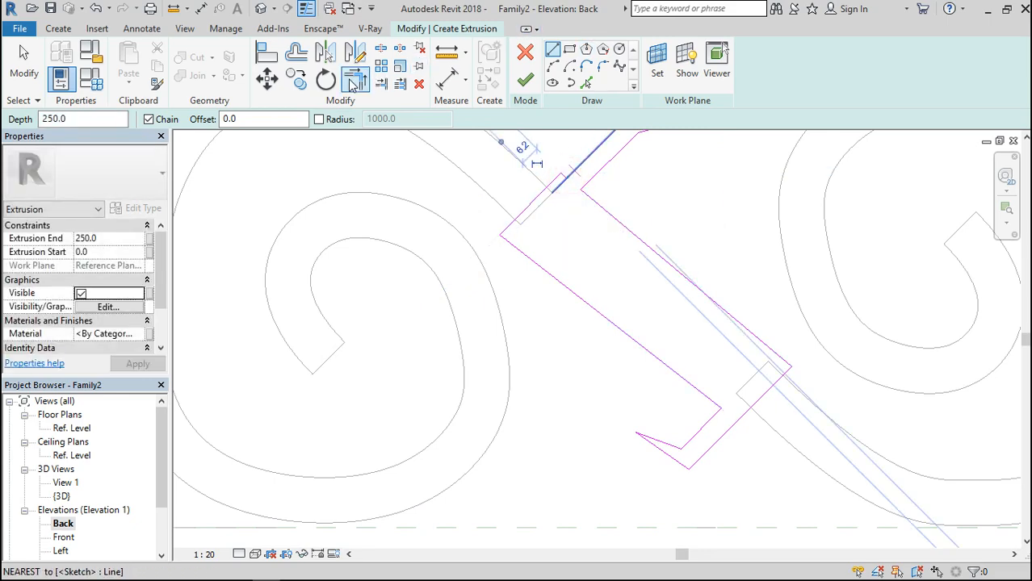
Step: Trim the upper hook's outer line to the short closing line so they meet in a corner
{"action": "scroll", "coordinate": [572, 172], "scroll_direction": "up", "scroll_amount": 3}
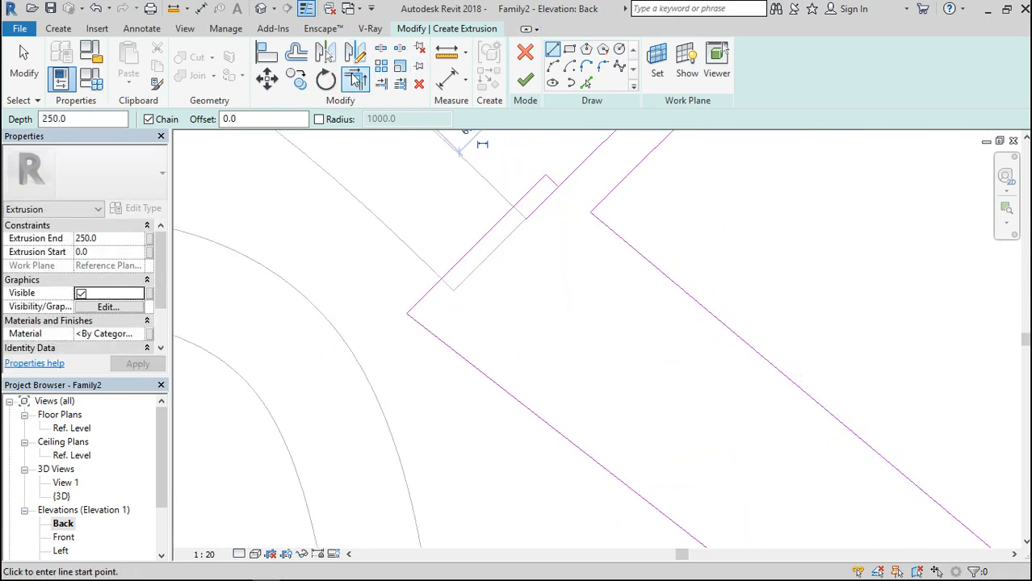
{"action": "key", "text": "t"}
{"action": "key", "text": "r"}
{"action": "left_click", "coordinate": [578, 166]}
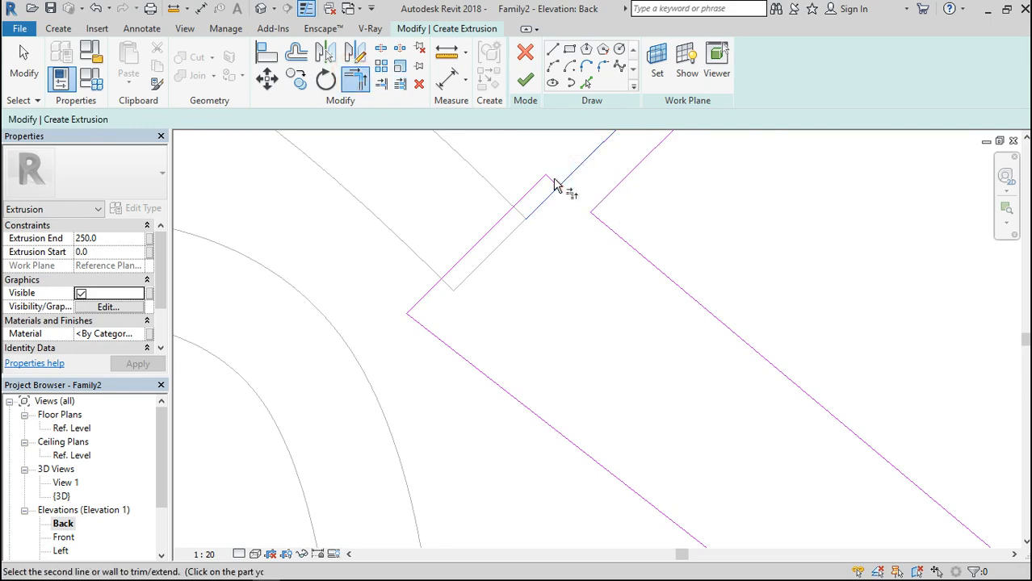
{"action": "left_click", "coordinate": [552, 180]}
{"action": "scroll", "coordinate": [562, 243], "scroll_direction": "down", "scroll_amount": 5}
{"action": "scroll", "coordinate": [635, 331], "scroll_direction": "up", "scroll_amount": 3}
{"action": "scroll", "coordinate": [635, 303], "scroll_direction": "down", "scroll_amount": 4}
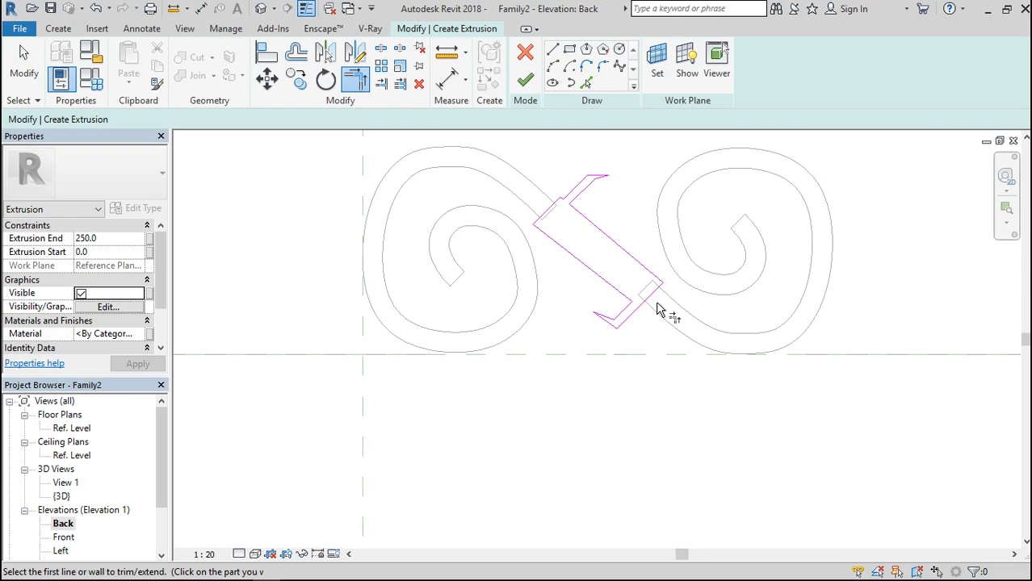
{"action": "scroll", "coordinate": [603, 178], "scroll_direction": "up", "scroll_amount": 2}
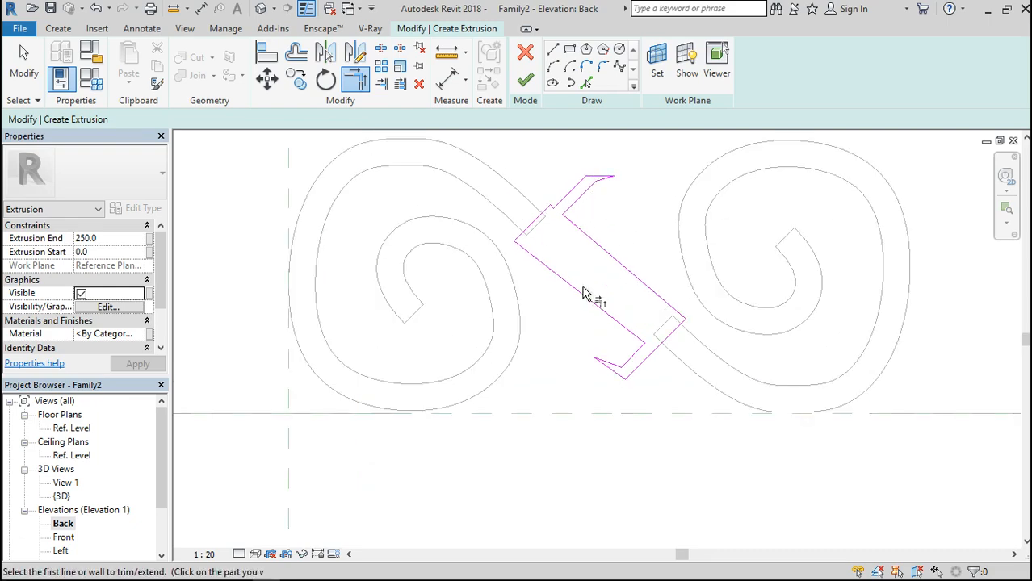
Step: Following the reference photo, sketch two chained arcs from the upper hook's outer corner to form the outer edge of its curl
{"action": "mouse_move", "coordinate": [321, 563]}
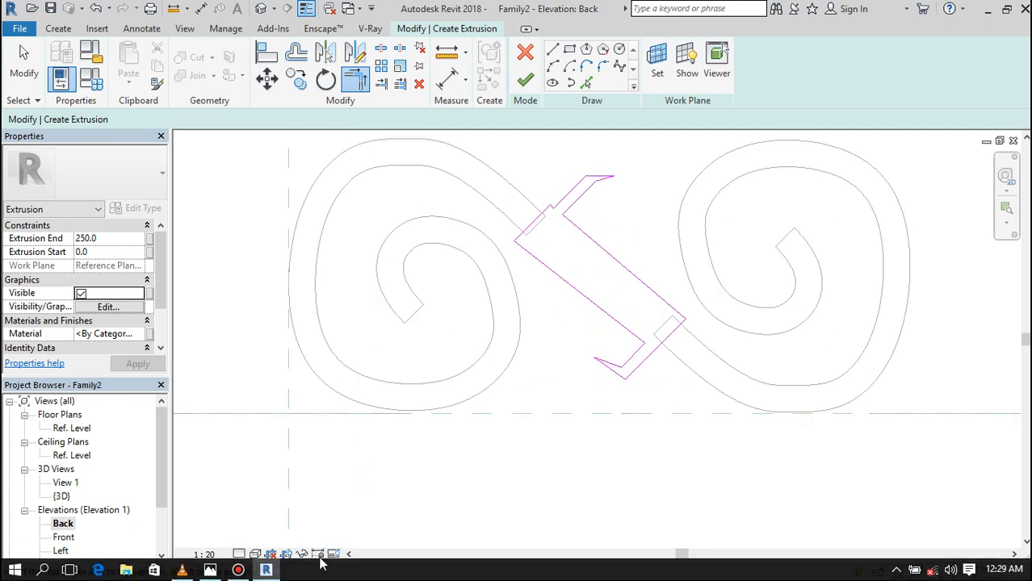
{"action": "left_click", "coordinate": [212, 571]}
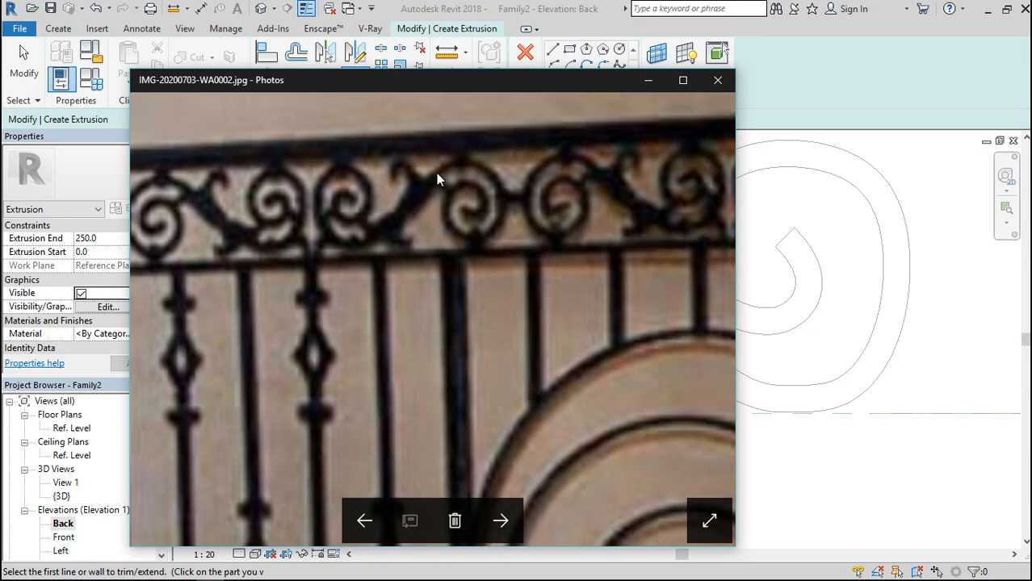
{"action": "left_click", "coordinate": [651, 81]}
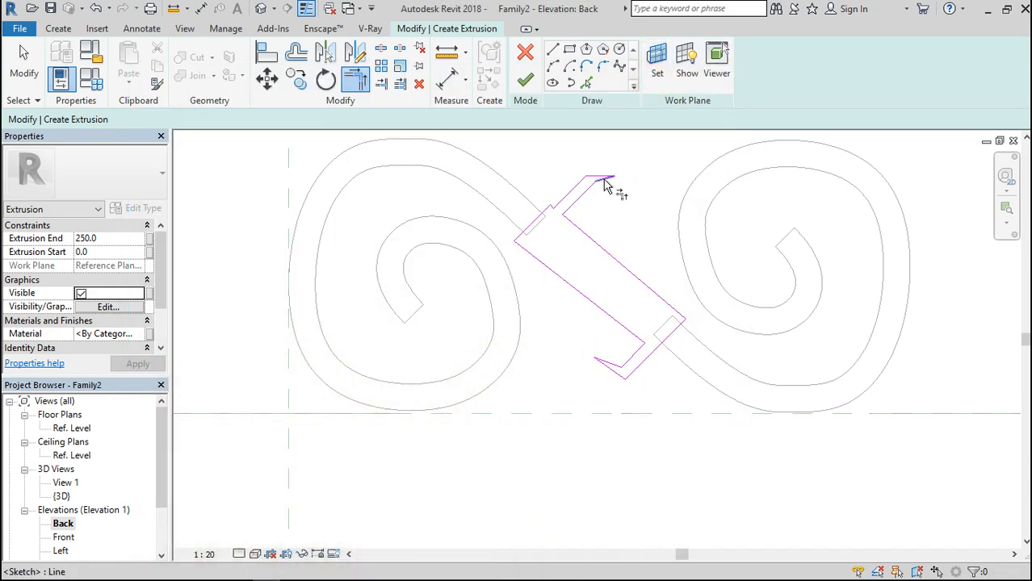
{"action": "key", "text": "Escape"}
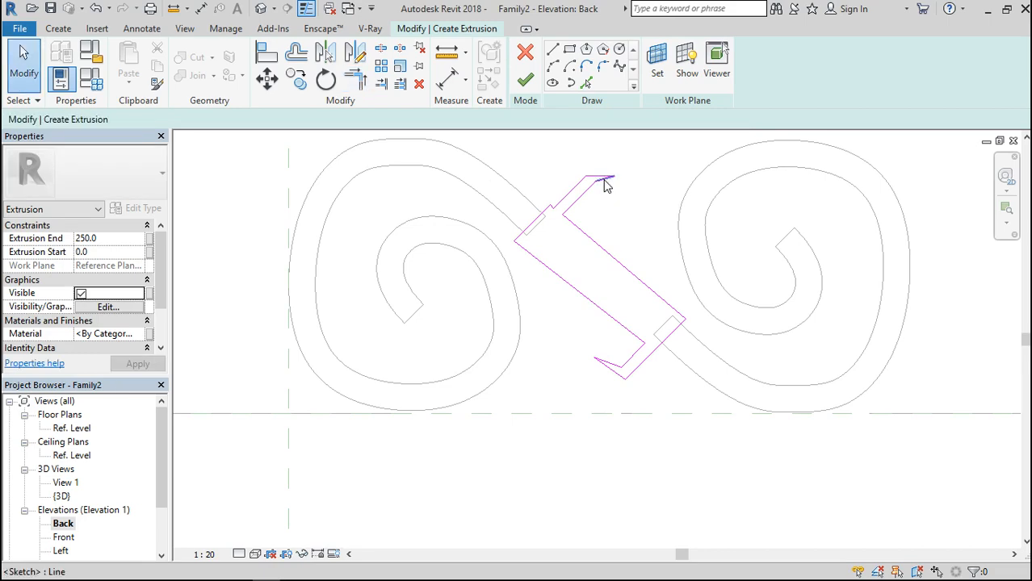
{"action": "scroll", "coordinate": [622, 168], "scroll_direction": "up", "scroll_amount": 1}
{"action": "scroll", "coordinate": [624, 174], "scroll_direction": "up", "scroll_amount": 3}
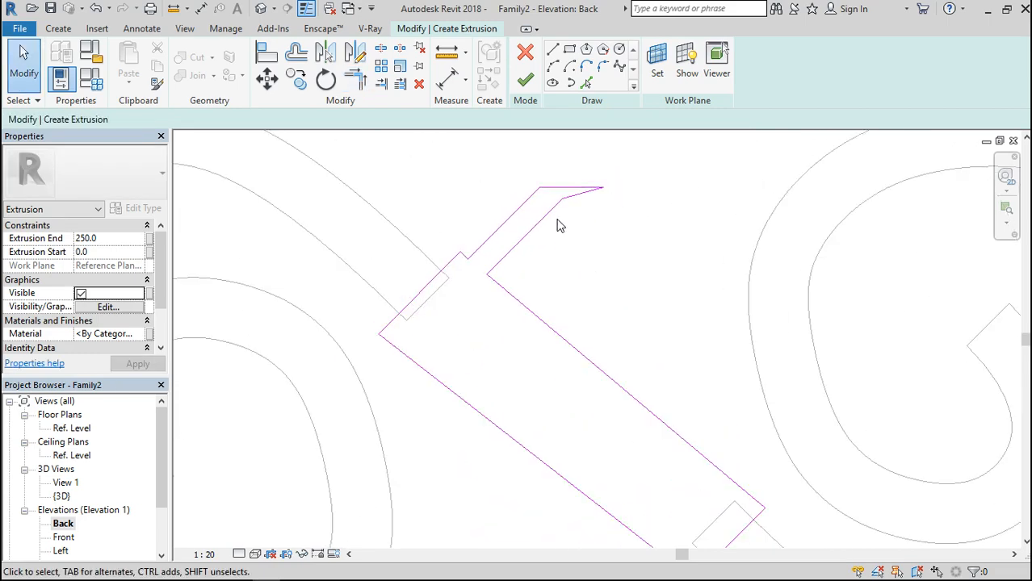
{"action": "left_click", "coordinate": [553, 66]}
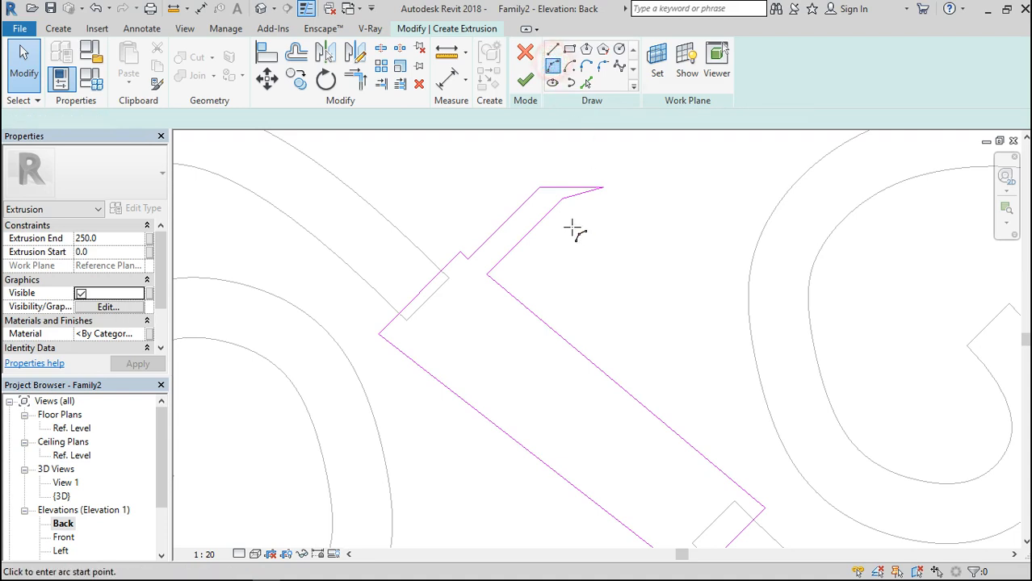
{"action": "left_click", "coordinate": [540, 188]}
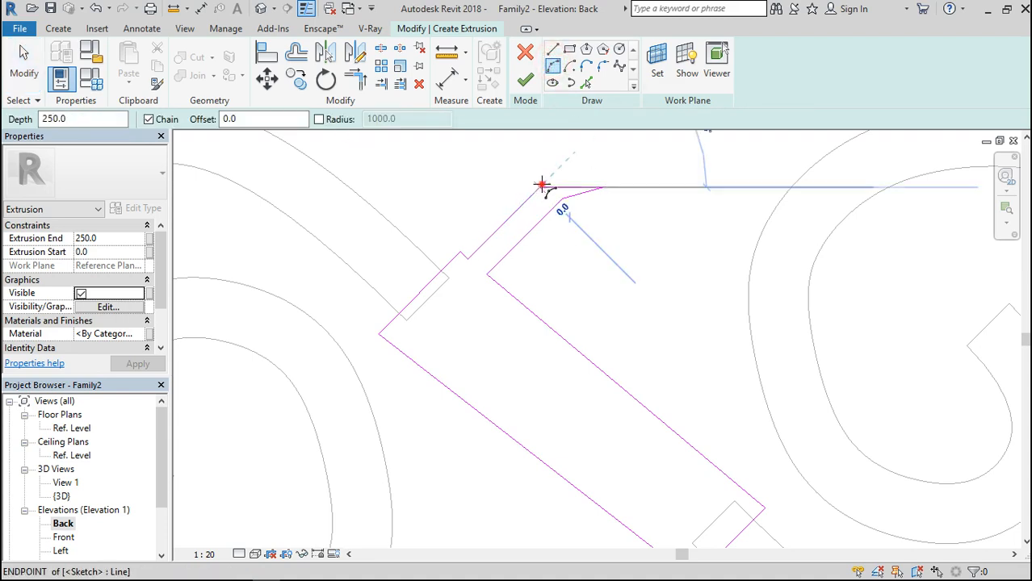
{"action": "left_click", "coordinate": [636, 202]}
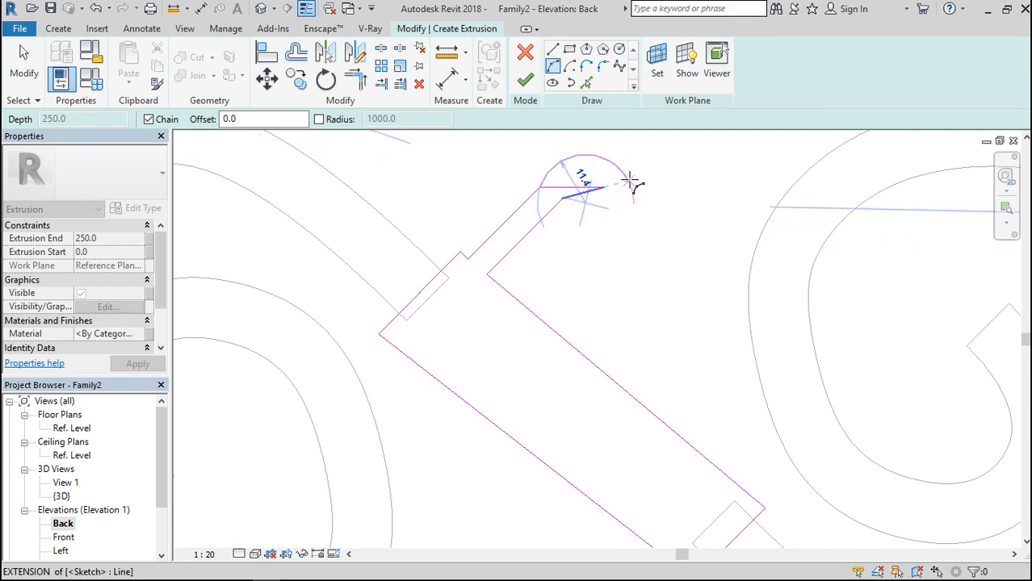
{"action": "left_click", "coordinate": [636, 194]}
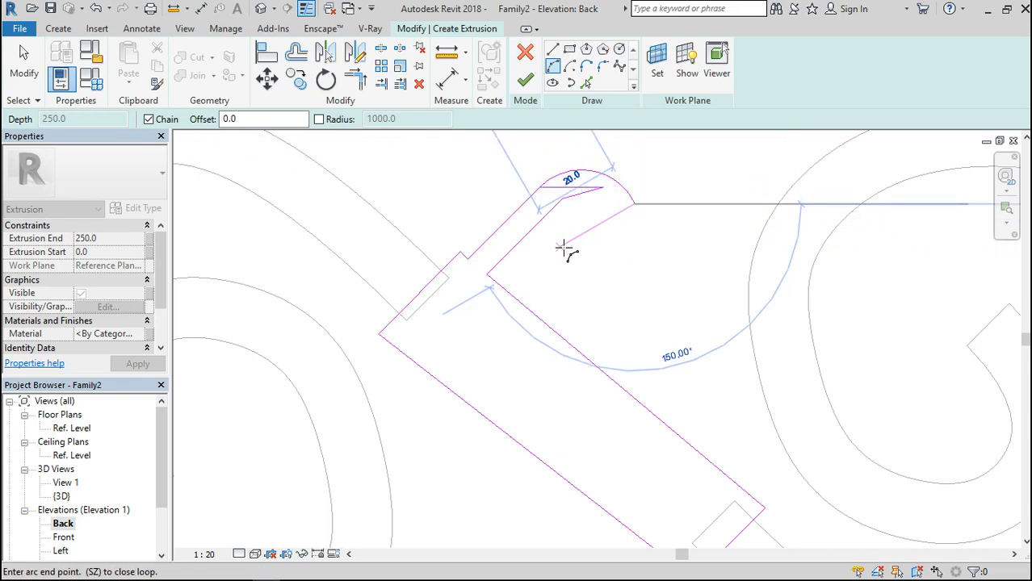
{"action": "left_click", "coordinate": [555, 252]}
{"action": "left_click", "coordinate": [608, 276]}
{"action": "key", "text": "Escape"}
{"action": "key", "text": "Escape"}
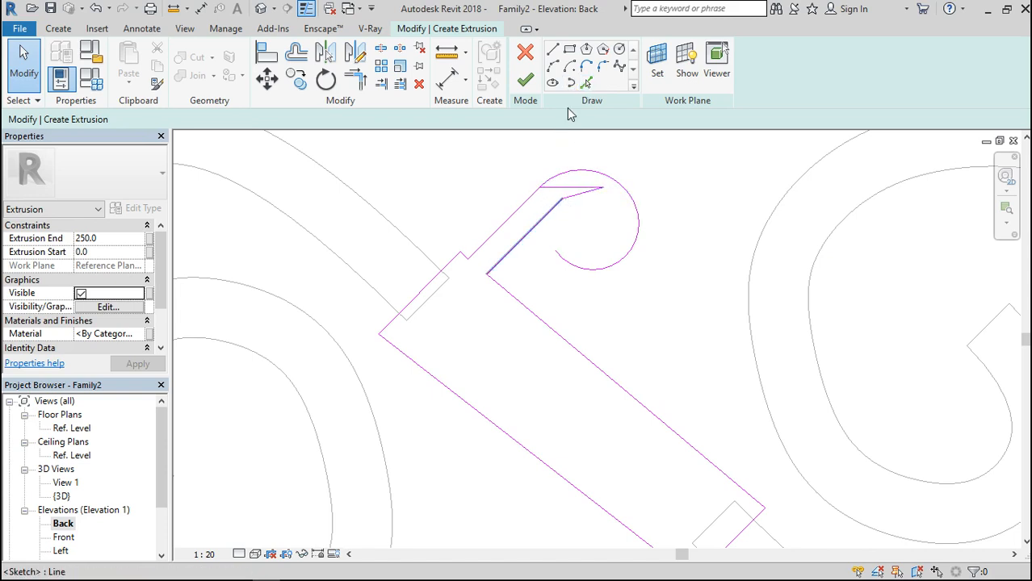
Step: Sketch the curl's inner edge as two chained arcs from the upper hook's inner corner to the tip of the outer arc
{"action": "left_click", "coordinate": [552, 67]}
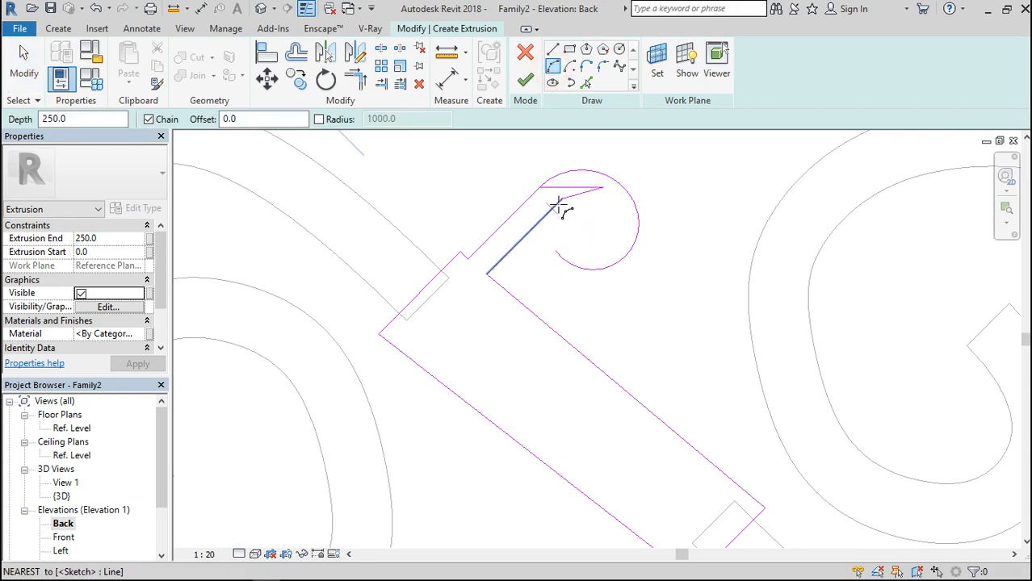
{"action": "left_click", "coordinate": [563, 197]}
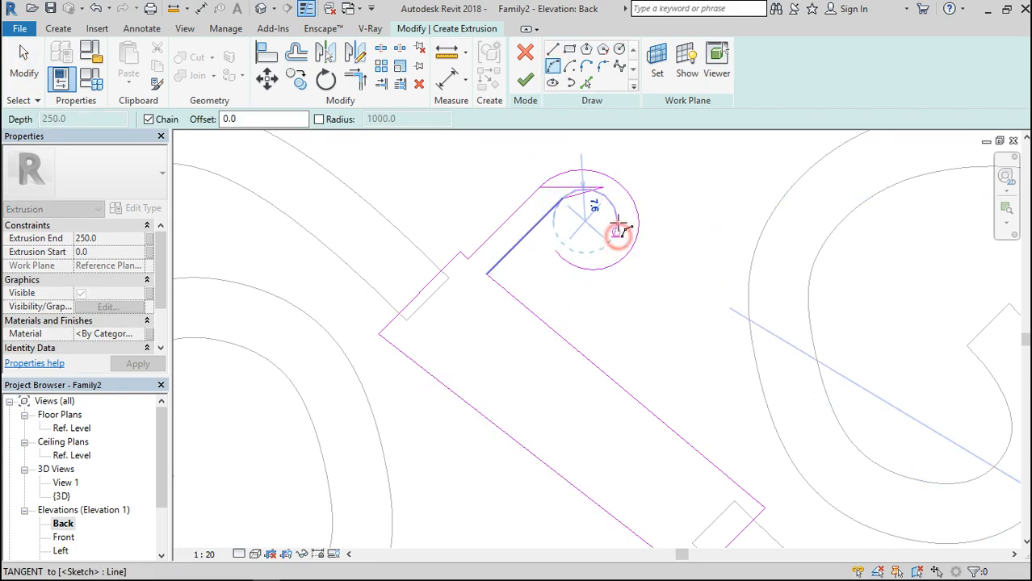
{"action": "left_click", "coordinate": [616, 210]}
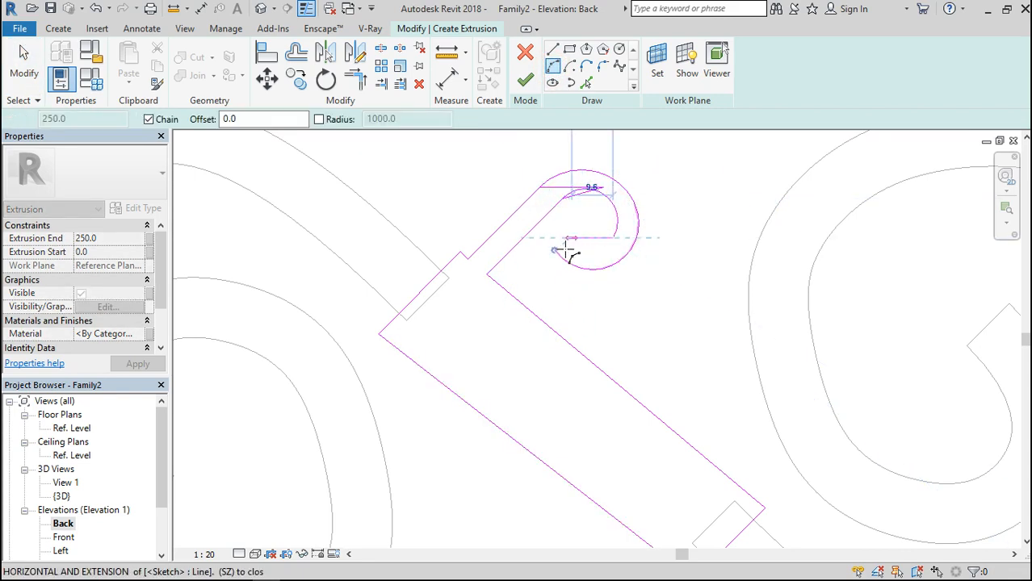
{"action": "left_click", "coordinate": [557, 254]}
{"action": "key", "text": "Escape"}
{"action": "key", "text": "Escape"}
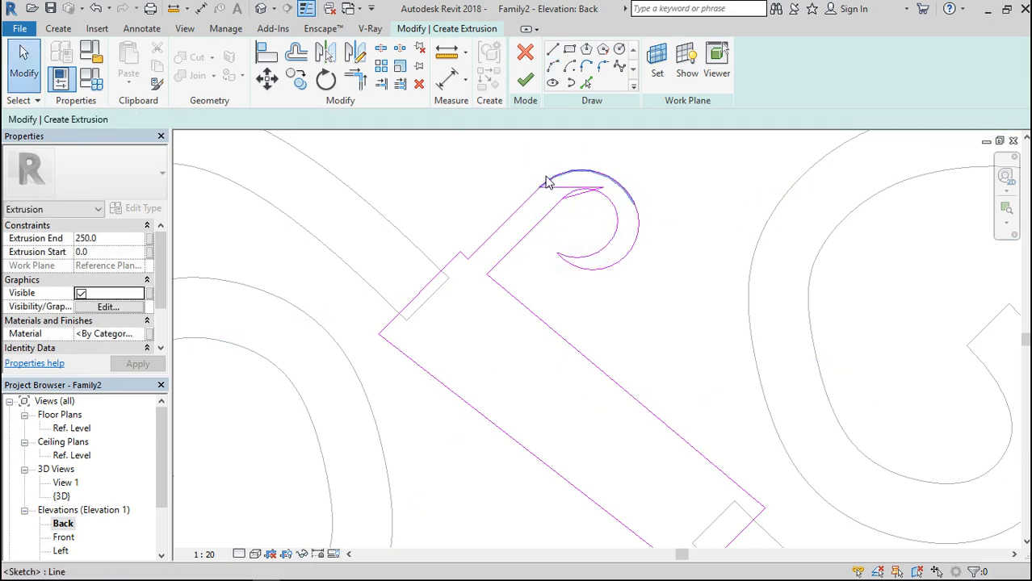
Step: Delete the upper hook's two straight tip lines inside the new curl
{"action": "scroll", "coordinate": [546, 183], "scroll_direction": "up", "scroll_amount": 3}
{"action": "left_click", "coordinate": [583, 209]}
{"action": "left_click", "coordinate": [579, 213]}
{"action": "left_click", "coordinate": [602, 221]}
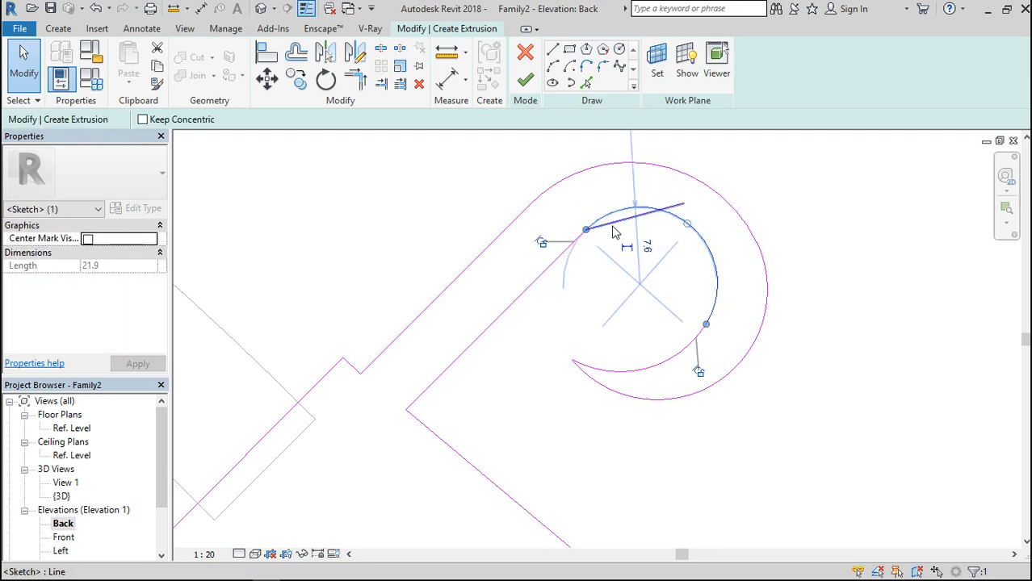
{"action": "left_click", "coordinate": [613, 227]}
{"action": "key", "text": "Delete"}
{"action": "scroll", "coordinate": [613, 232], "scroll_direction": "down", "scroll_amount": 6}
{"action": "scroll", "coordinate": [636, 378], "scroll_direction": "up", "scroll_amount": 4}
{"action": "scroll", "coordinate": [636, 378], "scroll_direction": "down", "scroll_amount": 5}
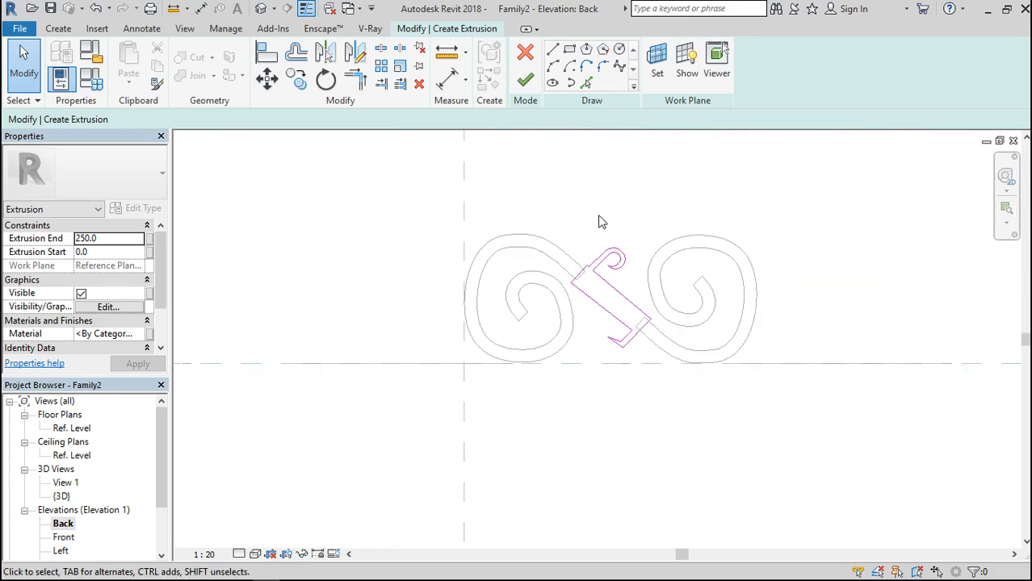
Step: Mirror a copy of the upper curl's four arcs about an axis drawn along the connector at 38°, parallel to its long edge
{"action": "scroll", "coordinate": [599, 222], "scroll_direction": "up", "scroll_amount": 3}
{"action": "mouse_move", "coordinate": [738, 289]}
{"action": "left_mouse_down"}
{"action": "mouse_move", "coordinate": [646, 403]}
{"action": "mouse_move", "coordinate": [628, 396]}
{"action": "left_mouse_up"}
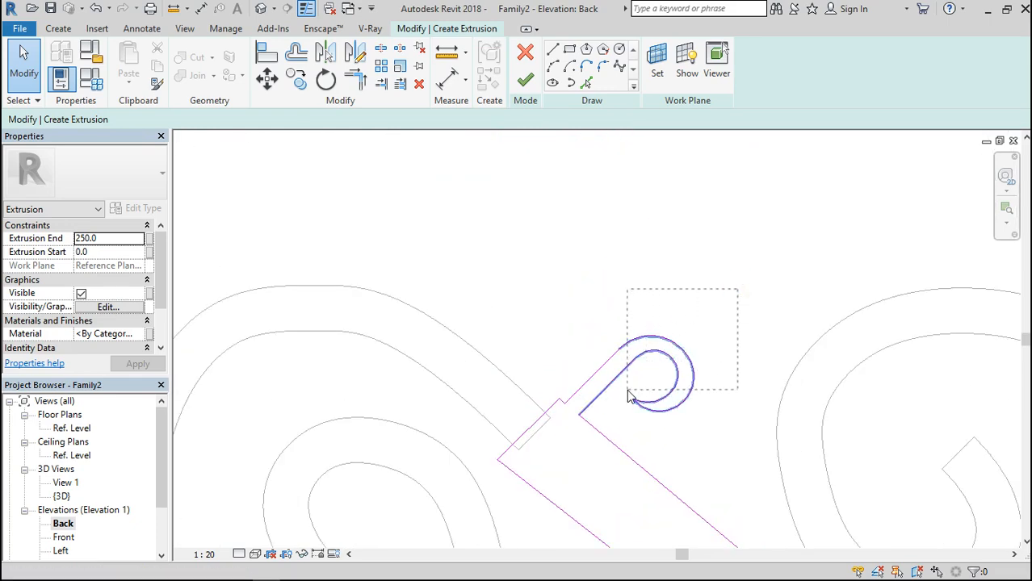
{"action": "left_click_drag", "start_coordinate": [624, 333], "coordinate": [642, 306]}
{"action": "scroll", "coordinate": [635, 263], "scroll_direction": "down", "scroll_amount": 2}
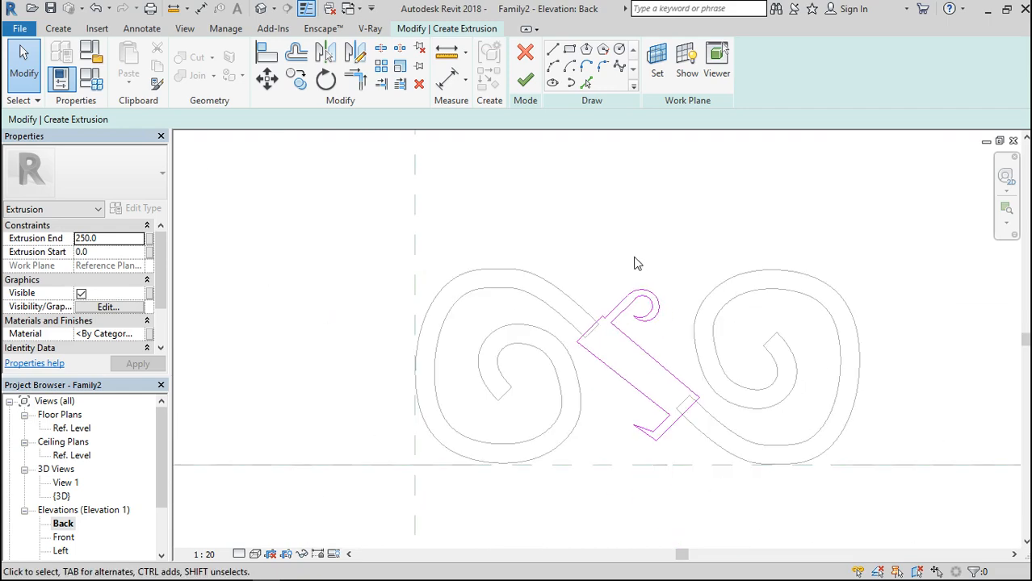
{"action": "scroll", "coordinate": [646, 427], "scroll_direction": "up", "scroll_amount": 2}
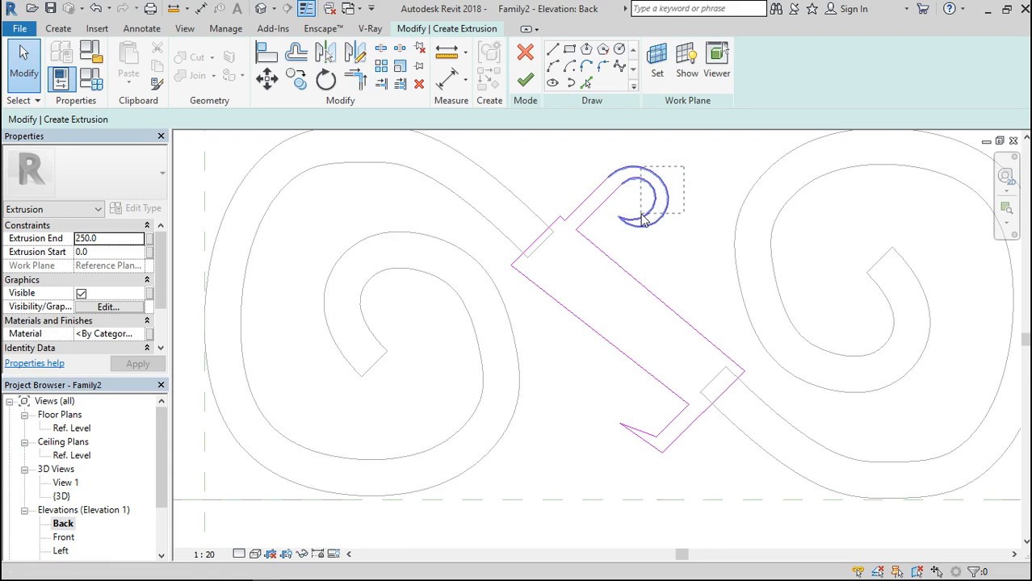
{"action": "left_click", "coordinate": [667, 213]}
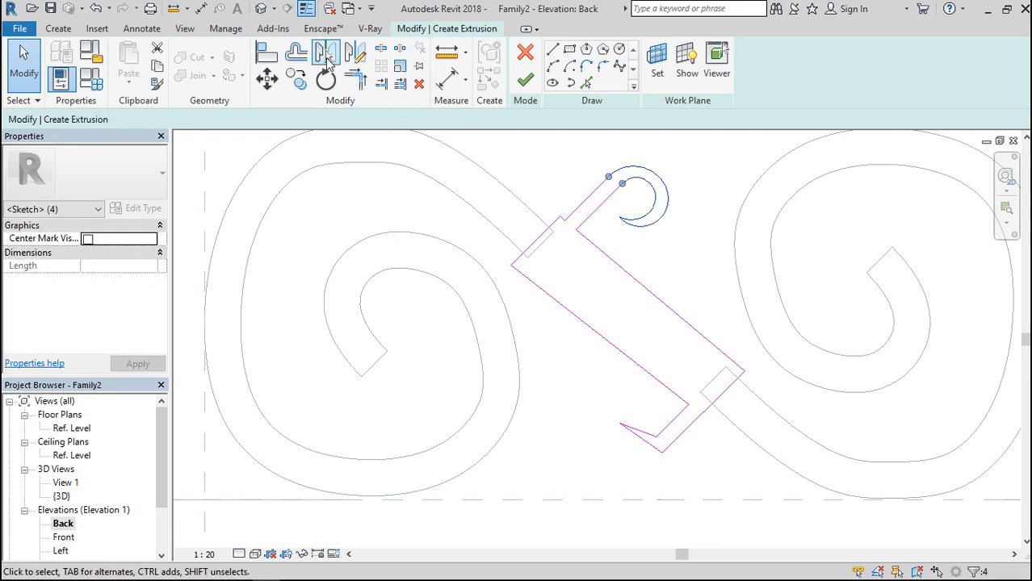
{"action": "left_click", "coordinate": [356, 52]}
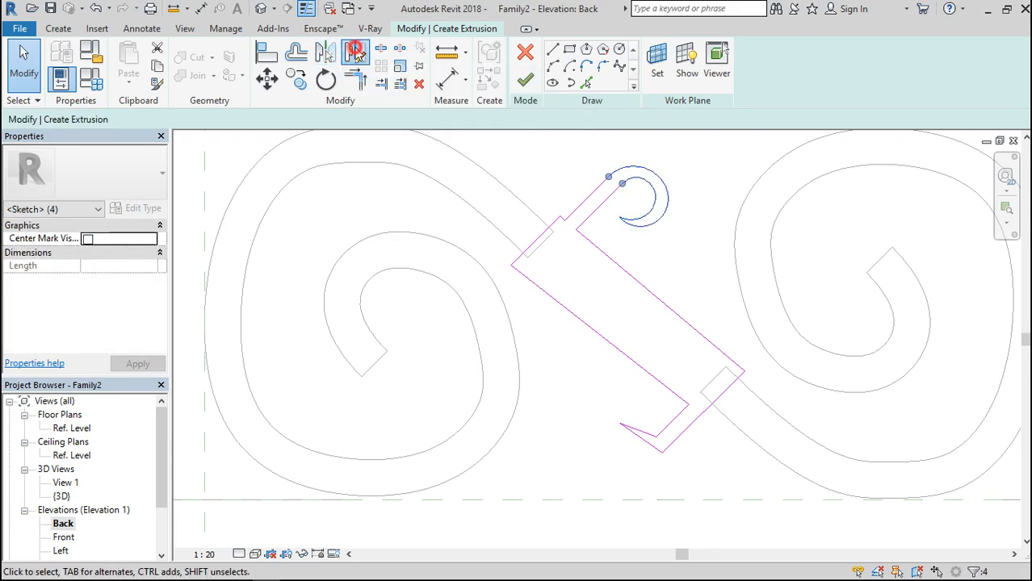
{"action": "left_click", "coordinate": [539, 246]}
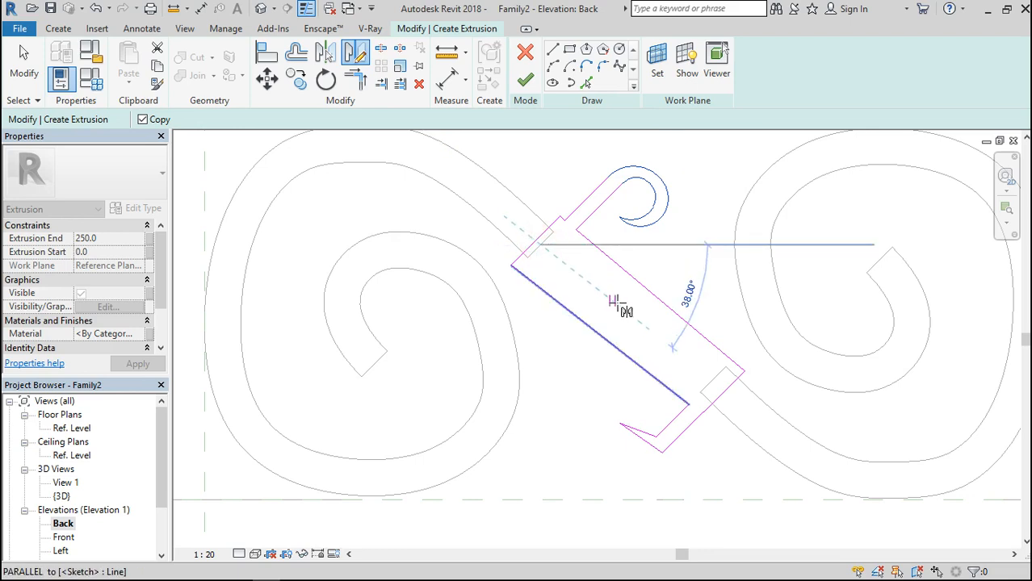
{"action": "left_click", "coordinate": [618, 303]}
{"action": "scroll", "coordinate": [687, 242], "scroll_direction": "down", "scroll_amount": 2}
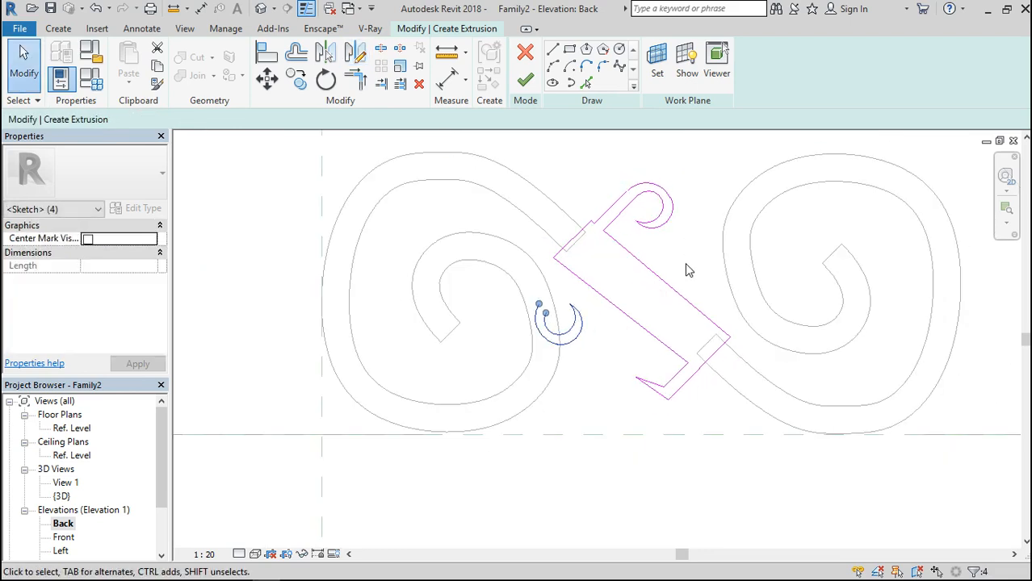
Step: Mirror the copied arcs onto the lower hook about an axis drawn at 125°, and delete the intermediate copy
{"action": "left_click", "coordinate": [355, 53]}
{"action": "left_click", "coordinate": [613, 337]}
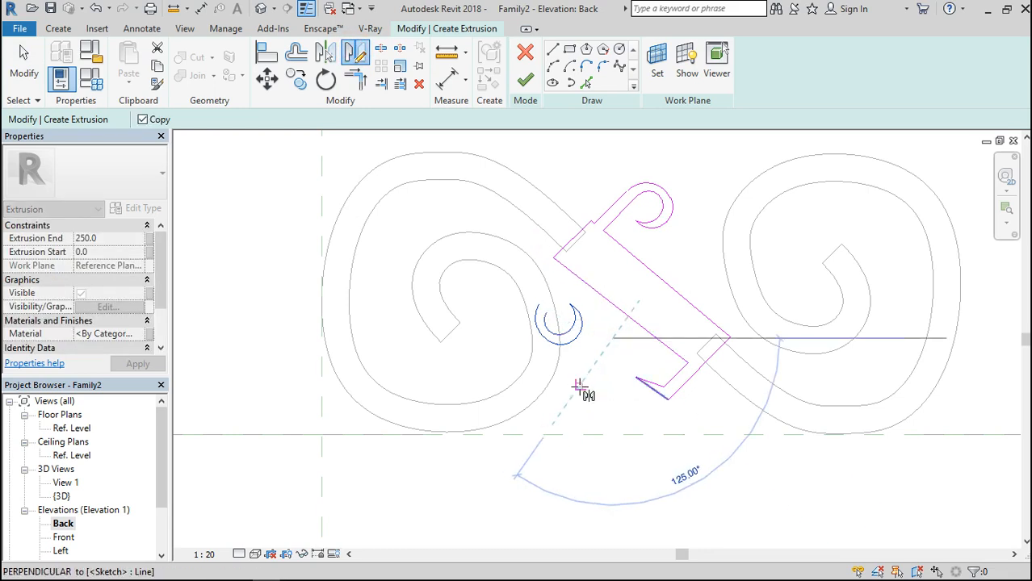
{"action": "left_click", "coordinate": [580, 388]}
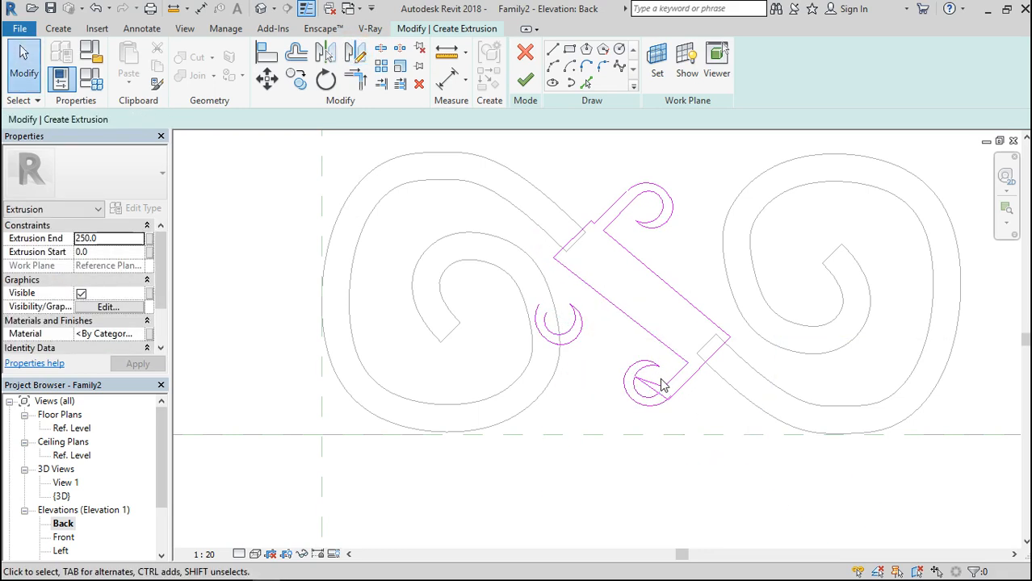
{"action": "left_click", "coordinate": [550, 339]}
{"action": "key", "text": "Delete"}
Step: Delete the lower hook's two straight tip lines inside the mirrored curl
{"action": "scroll", "coordinate": [661, 419], "scroll_direction": "up", "scroll_amount": 5}
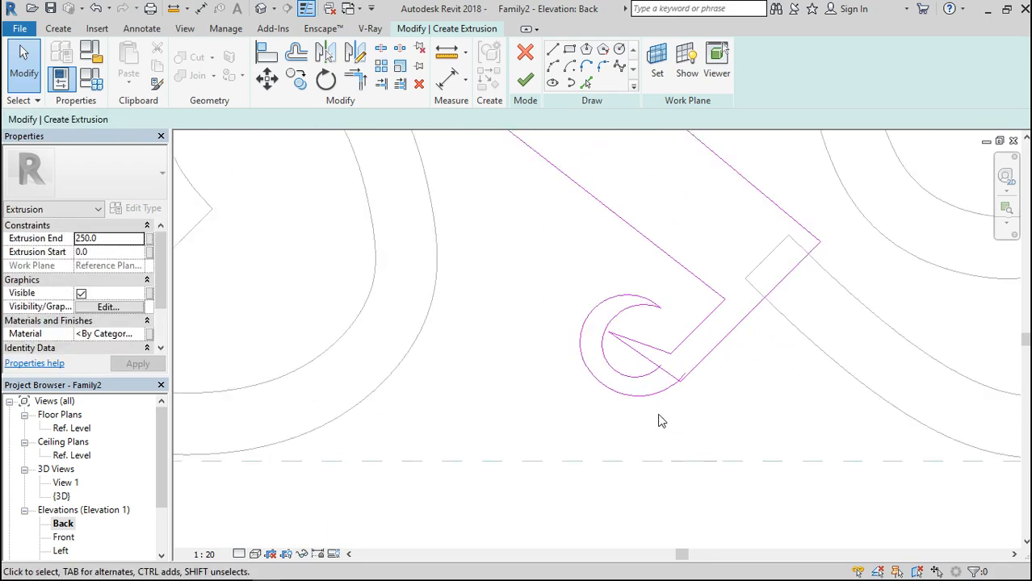
{"action": "left_click_drag", "start_coordinate": [640, 246], "coordinate": [608, 297]}
{"action": "key", "text": "Delete"}
{"action": "left_click_drag", "start_coordinate": [727, 369], "coordinate": [601, 321]}
{"action": "left_click", "coordinate": [620, 363]}
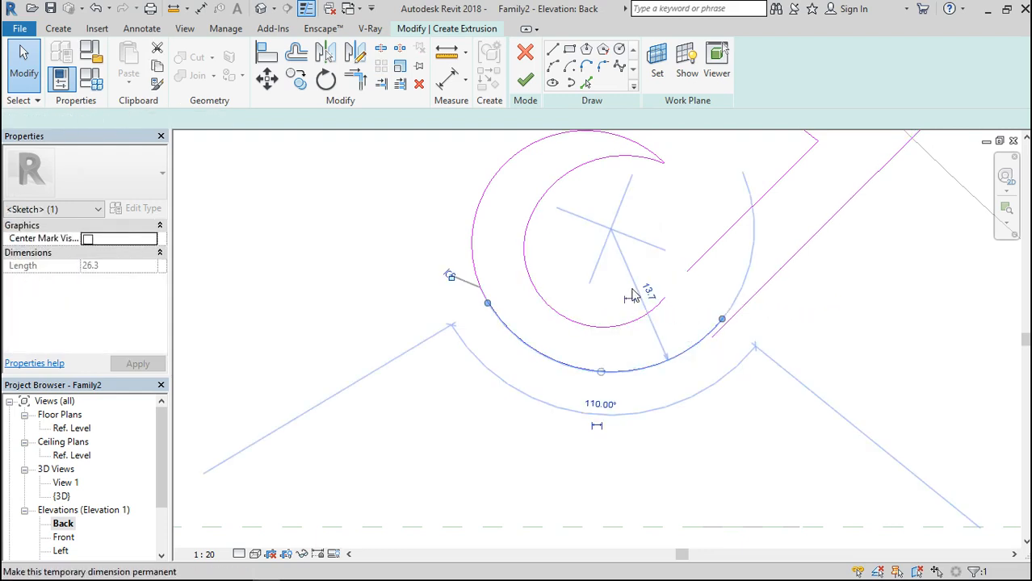
{"action": "left_click", "coordinate": [689, 217]}
{"action": "left_click_drag", "start_coordinate": [638, 259], "coordinate": [615, 390]}
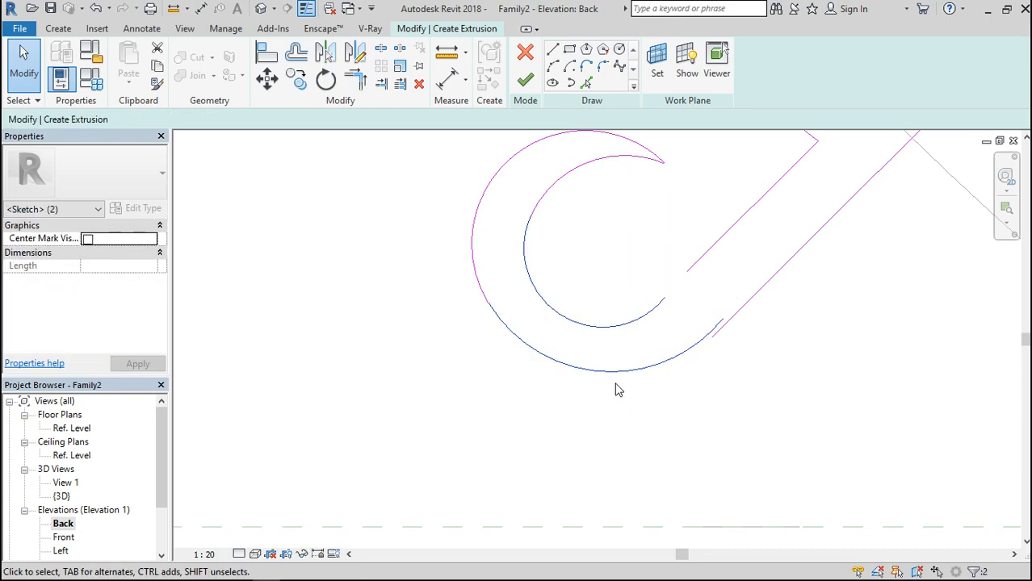
Step: Replace the lower hook's inner straight edge with a 45° line about 22 long from the inner arc's end to the connector's long edge
{"action": "scroll", "coordinate": [615, 390], "scroll_direction": "down", "scroll_amount": 4}
{"action": "scroll", "coordinate": [634, 329], "scroll_direction": "up", "scroll_amount": 3}
{"action": "scroll", "coordinate": [643, 375], "scroll_direction": "up", "scroll_amount": 3}
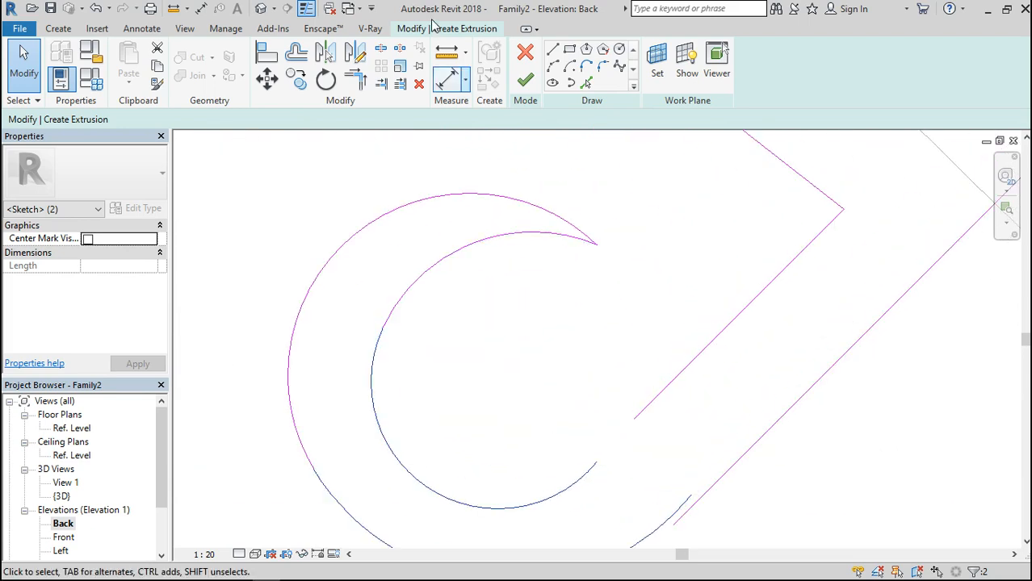
{"action": "left_click", "coordinate": [552, 53]}
{"action": "left_click", "coordinate": [597, 462]}
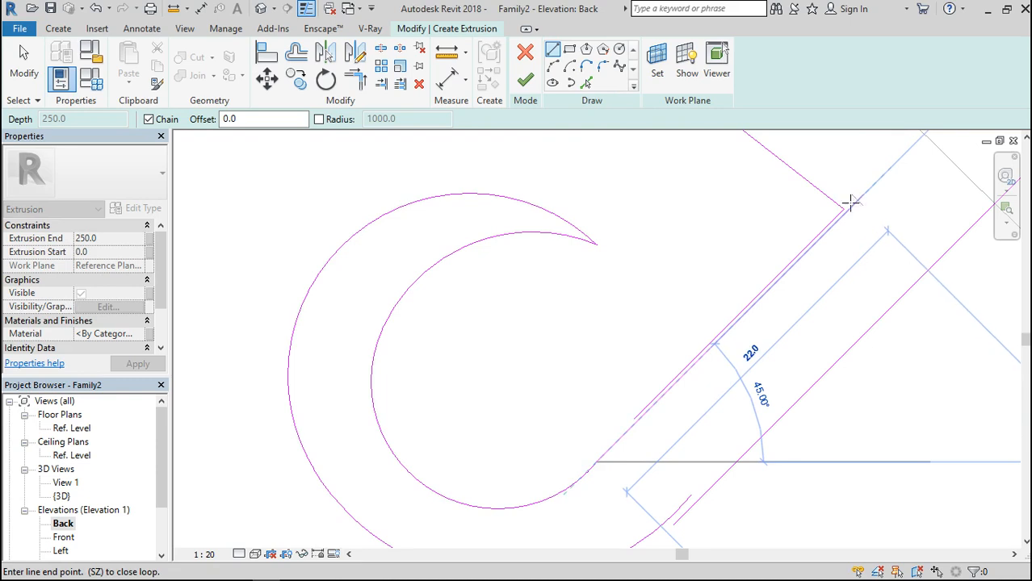
{"action": "scroll", "coordinate": [848, 212], "scroll_direction": "up", "scroll_amount": 3}
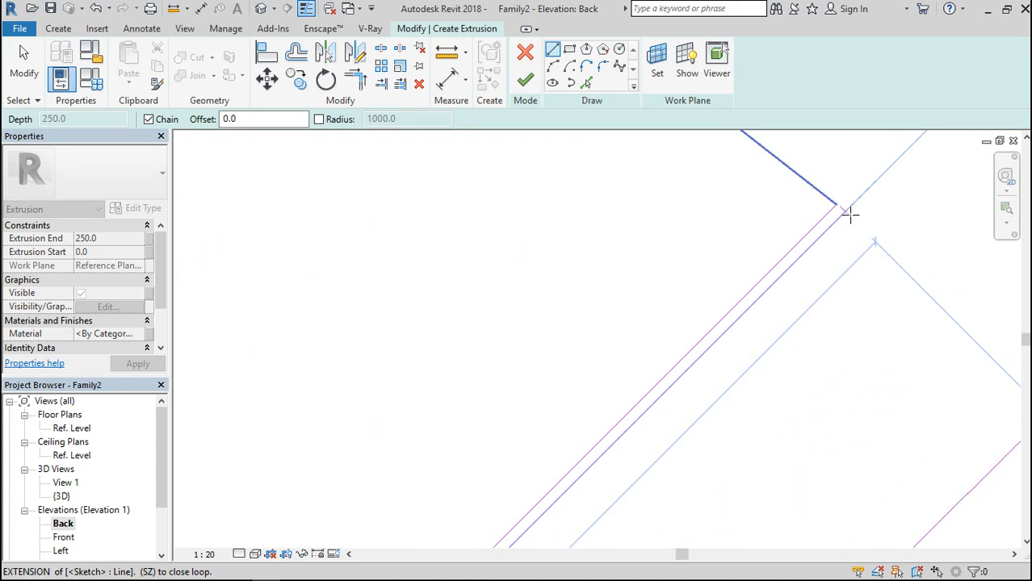
{"action": "left_click", "coordinate": [837, 201]}
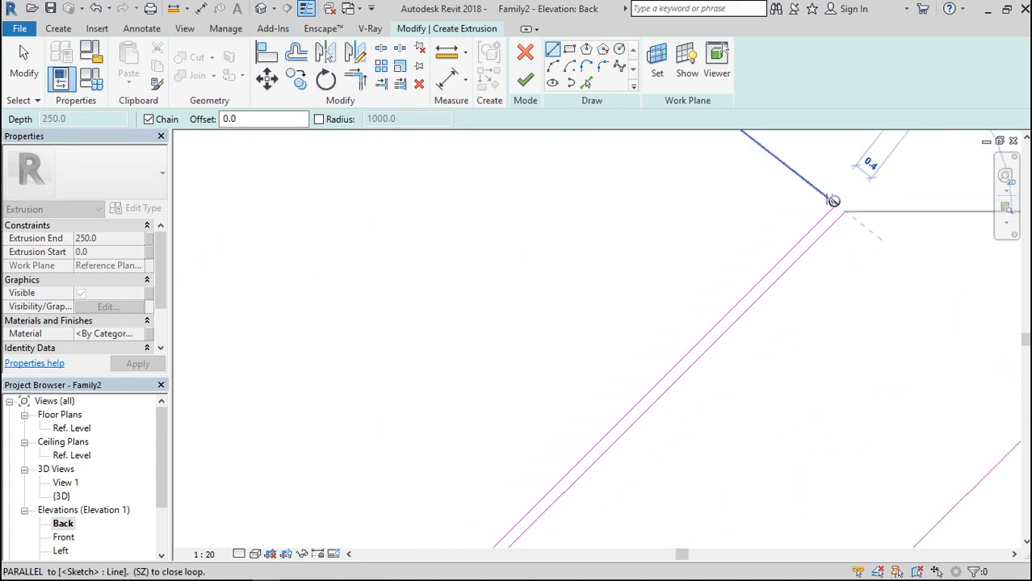
{"action": "key", "text": "Escape"}
{"action": "key", "text": "Escape"}
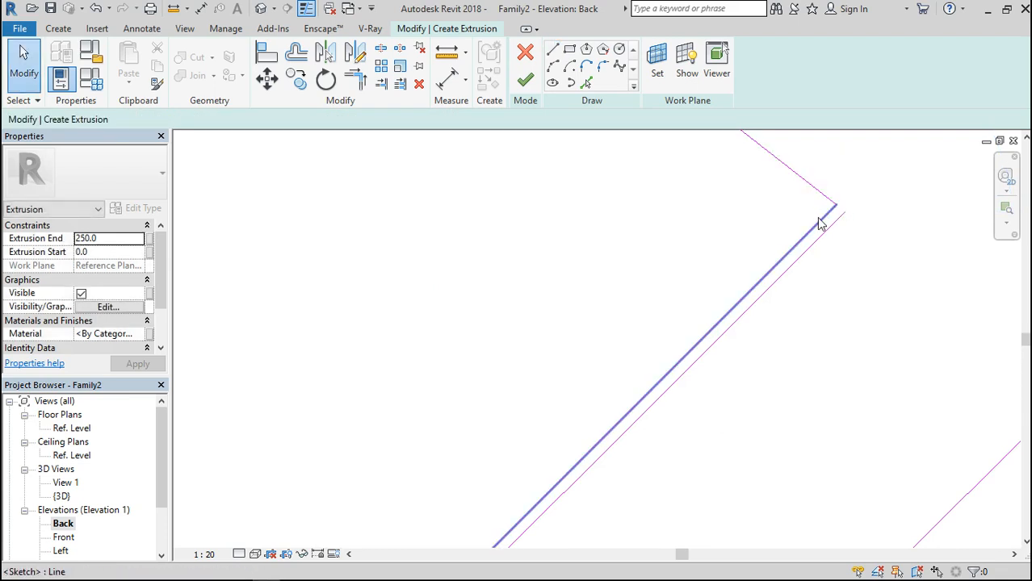
{"action": "left_click", "coordinate": [815, 227]}
{"action": "key", "text": "Delete"}
Step: Draw a straight line from the lower hook's outer arc end to the connector's upper long edge, parallel to the hook's existing outer edge
{"action": "scroll", "coordinate": [816, 227], "scroll_direction": "down", "scroll_amount": 4}
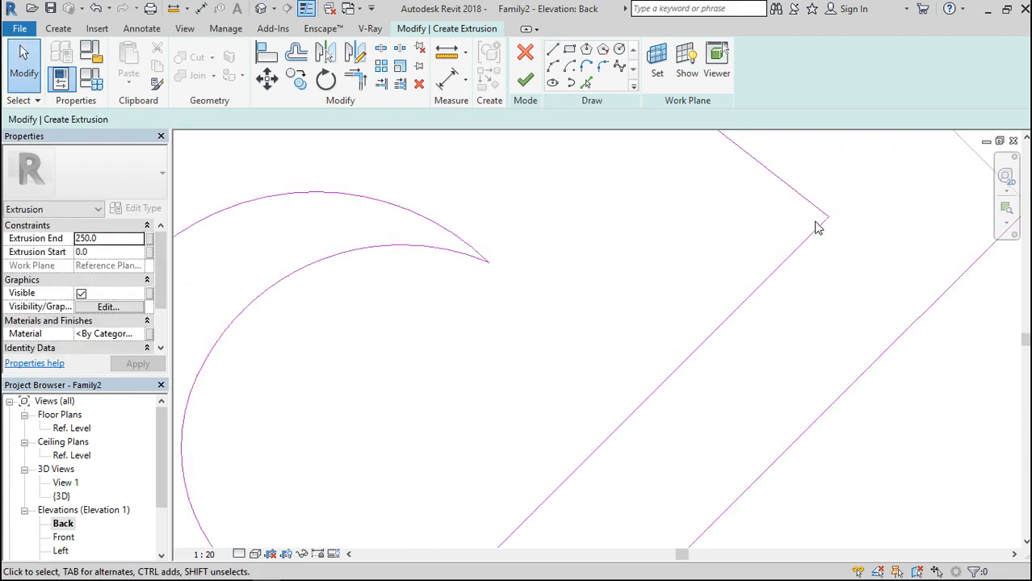
{"action": "left_click", "coordinate": [553, 50]}
{"action": "scroll", "coordinate": [723, 436], "scroll_direction": "up", "scroll_amount": 3}
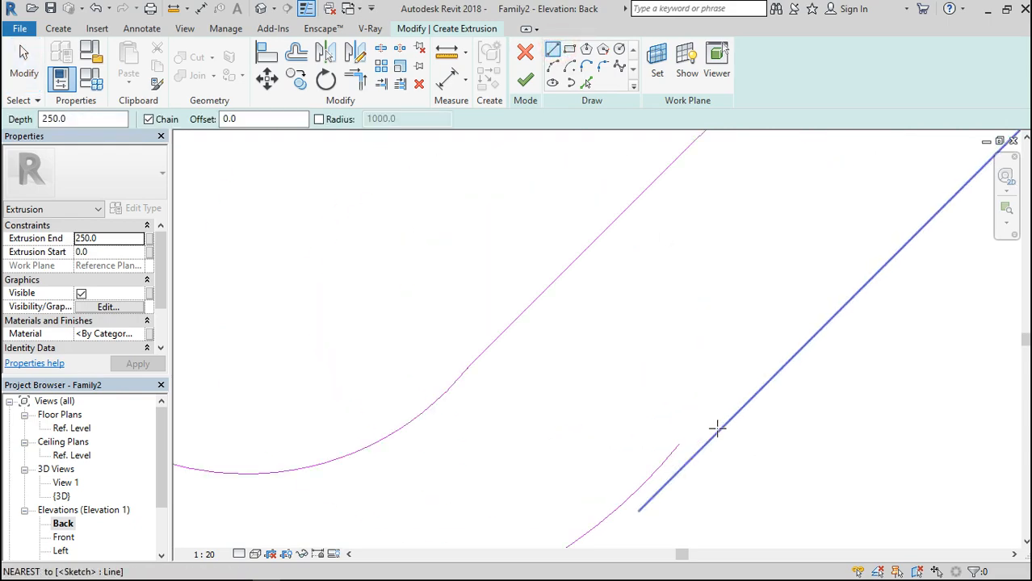
{"action": "left_click", "coordinate": [675, 448]}
{"action": "scroll", "coordinate": [505, 476], "scroll_direction": "down", "scroll_amount": 4}
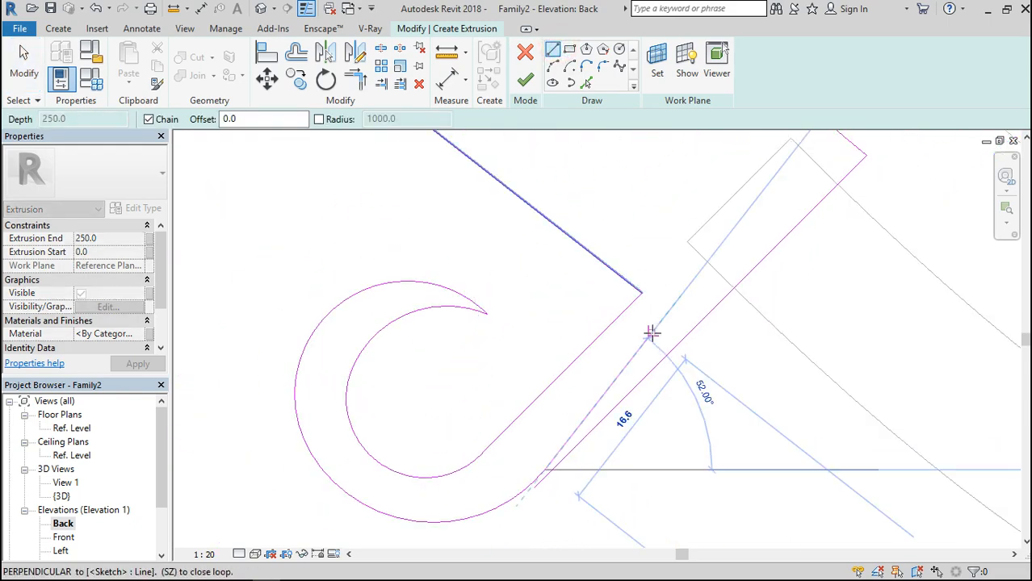
{"action": "left_click", "coordinate": [862, 151]}
Step: Trim the connector's upper long edge and the new hook line to a corner
{"action": "left_click", "coordinate": [356, 84]}
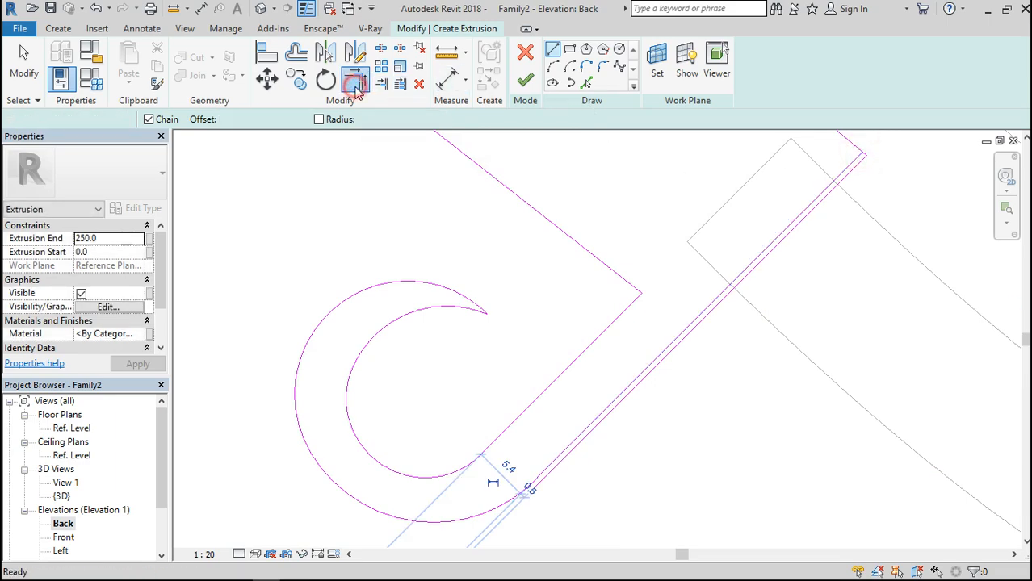
{"action": "scroll", "coordinate": [650, 303], "scroll_direction": "up", "scroll_amount": 4}
{"action": "scroll", "coordinate": [611, 458], "scroll_direction": "down", "scroll_amount": 5}
{"action": "scroll", "coordinate": [610, 457], "scroll_direction": "down", "scroll_amount": 2}
{"action": "scroll", "coordinate": [795, 330], "scroll_direction": "up", "scroll_amount": 6}
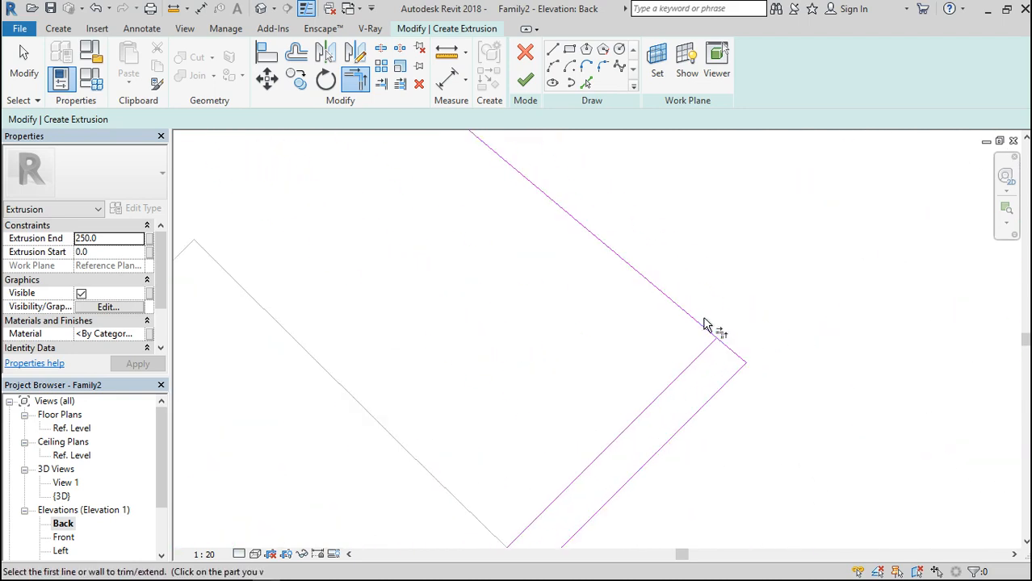
{"action": "left_click", "coordinate": [704, 323]}
{"action": "left_click", "coordinate": [689, 374]}
{"action": "key", "text": "Escape"}
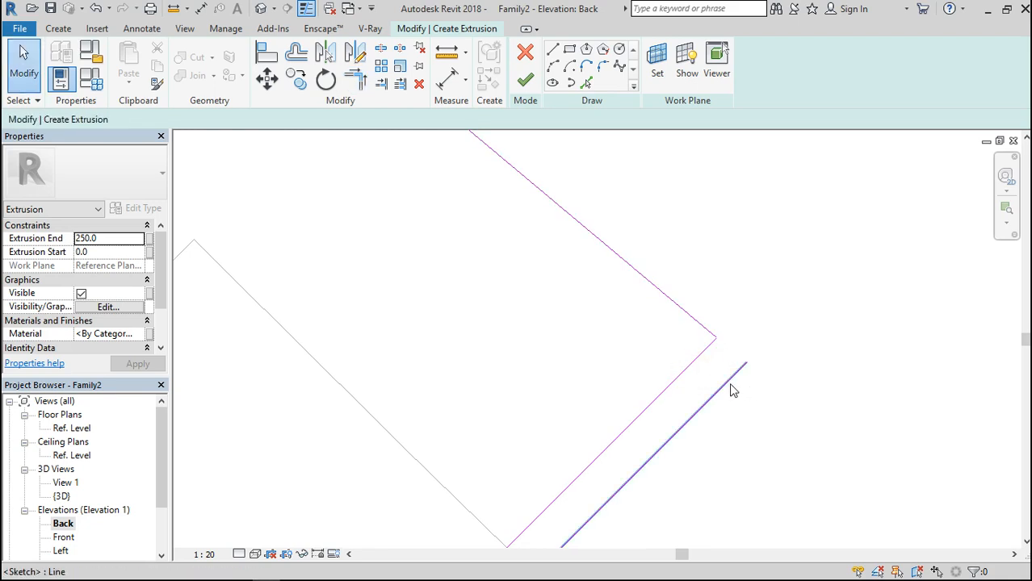
Step: Delete the lower hook's leftover outer straight line and finish the connector's extrusion sketch
{"action": "left_click", "coordinate": [730, 383]}
{"action": "key", "text": "Delete"}
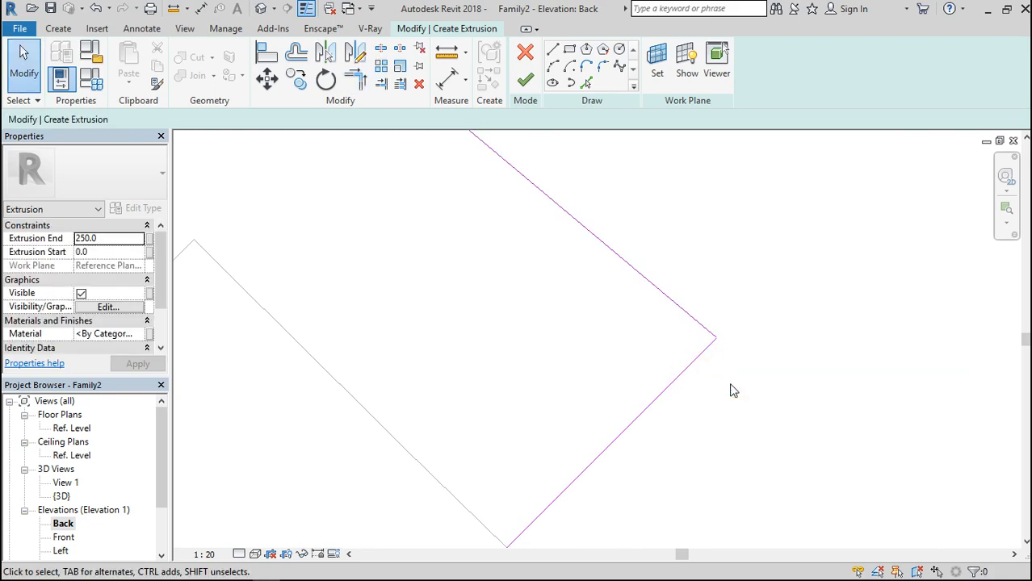
{"action": "scroll", "coordinate": [658, 336], "scroll_direction": "down", "scroll_amount": 5}
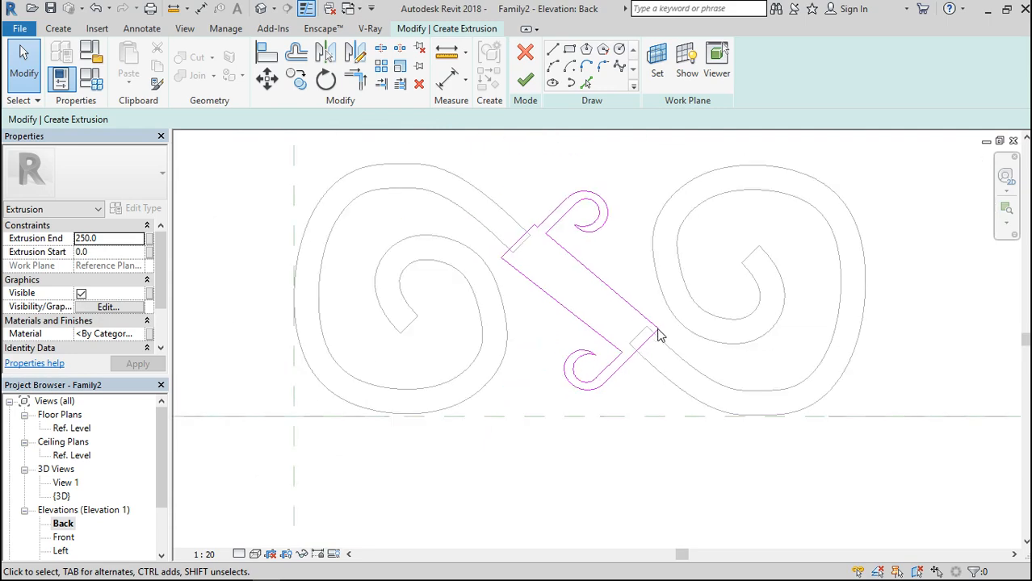
{"action": "left_click", "coordinate": [527, 83]}
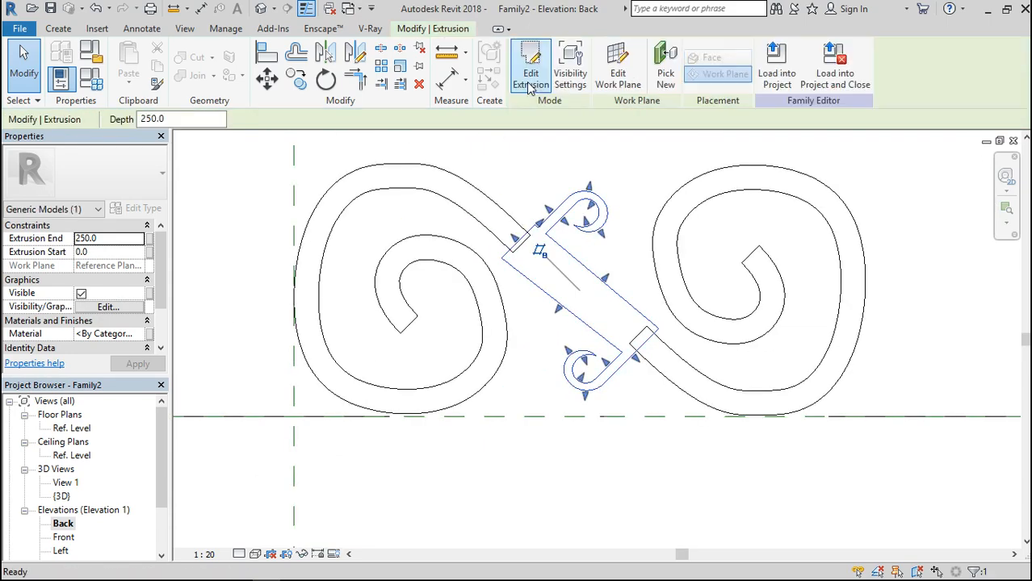
{"action": "left_click", "coordinate": [250, 291]}
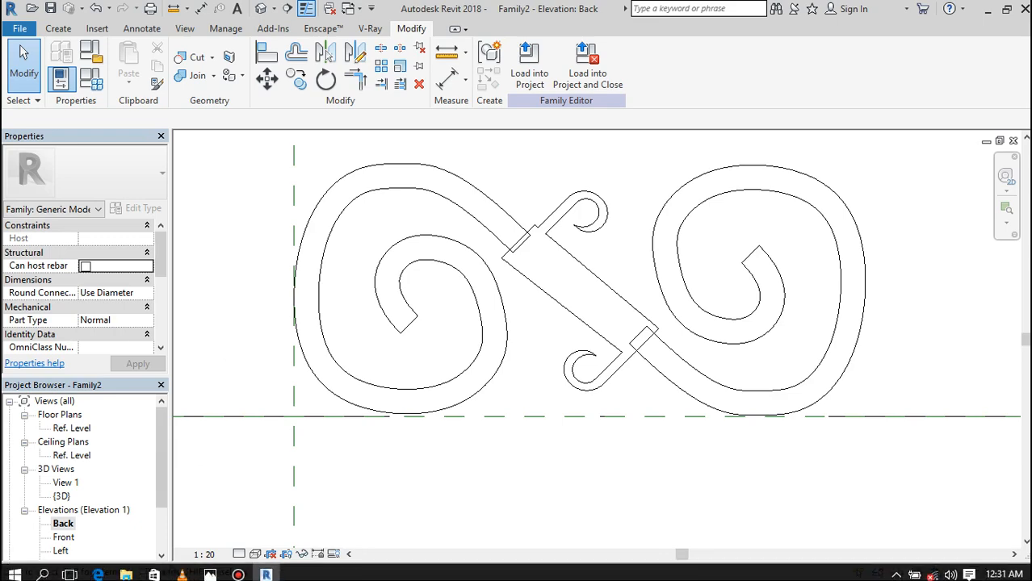
Step: Switch to the reference photo in Photos, examine the scroll detail of the railing, and close it
{"action": "mouse_move", "coordinate": [188, 574]}
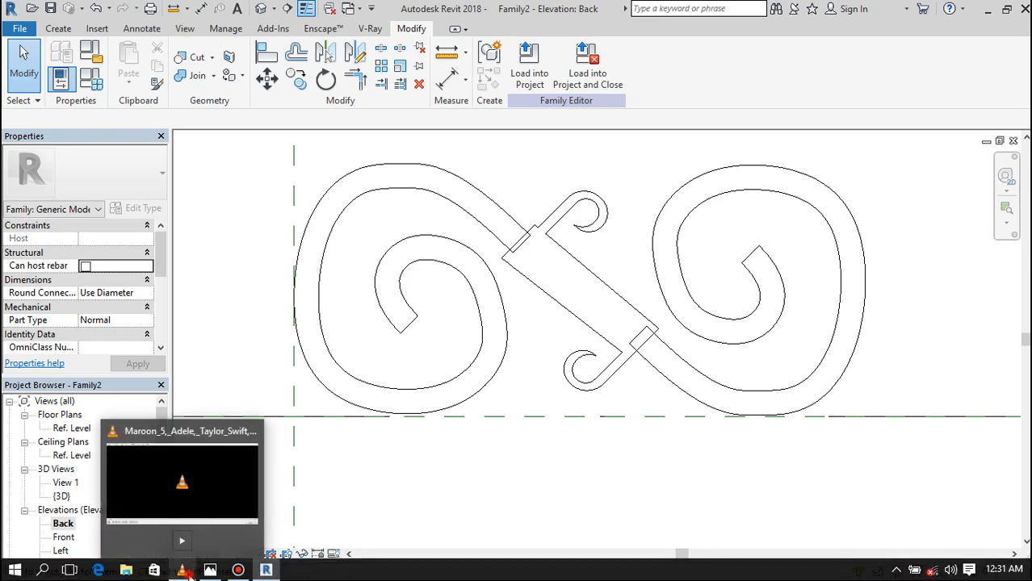
{"action": "left_click", "coordinate": [240, 474]}
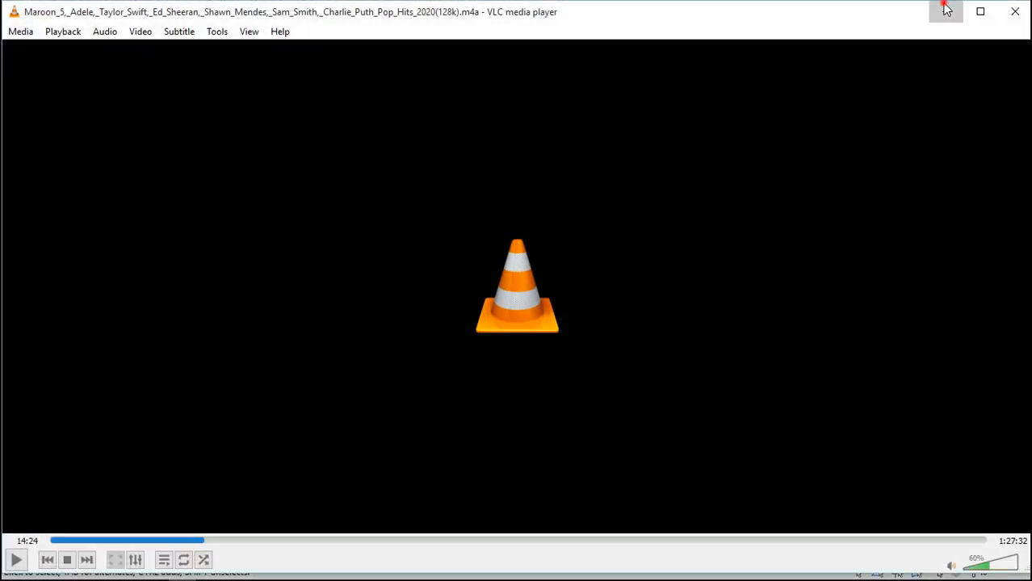
{"action": "left_click", "coordinate": [947, 10]}
{"action": "mouse_move", "coordinate": [183, 574]}
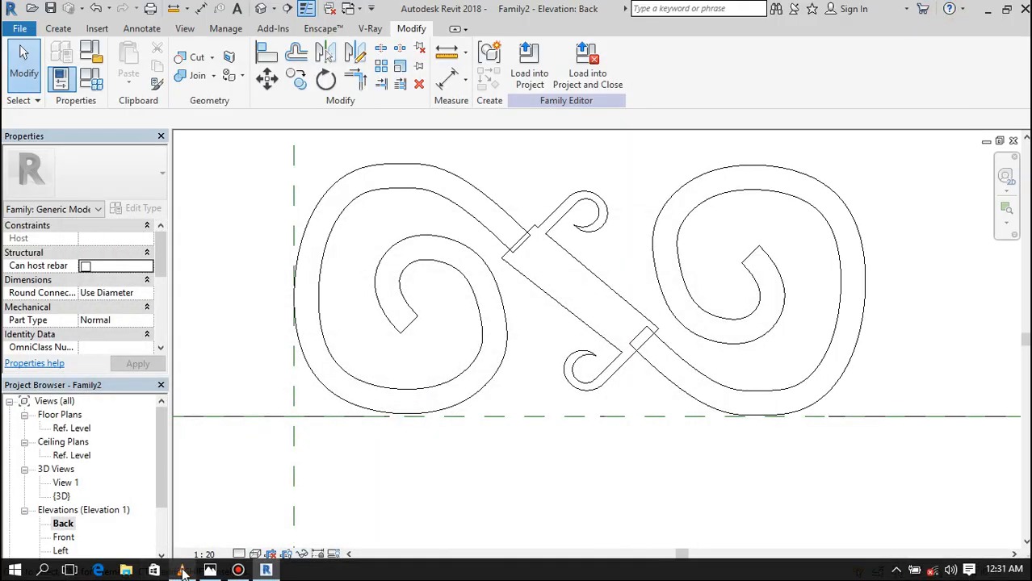
{"action": "left_click", "coordinate": [211, 570]}
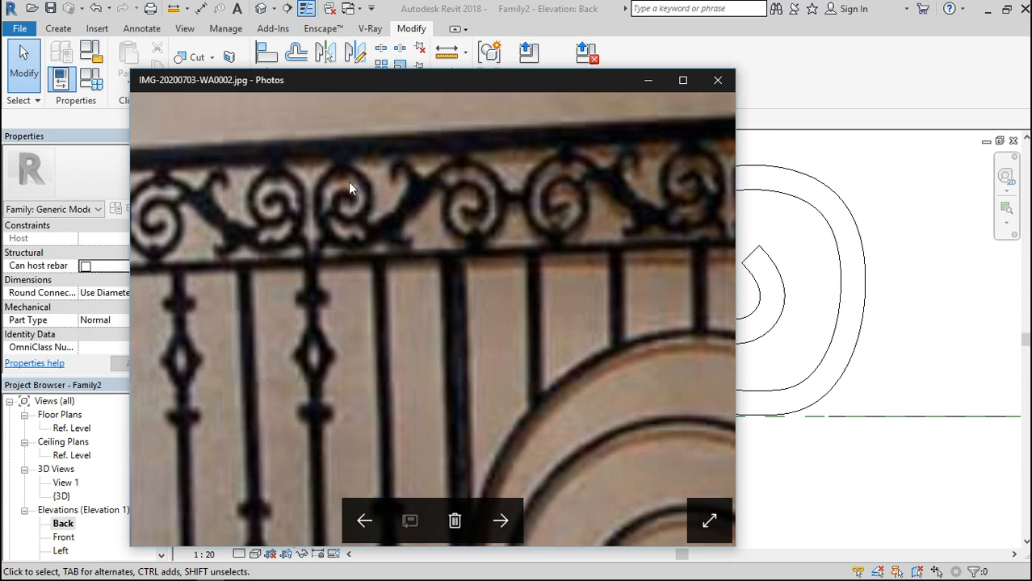
{"action": "left_click", "coordinate": [719, 81]}
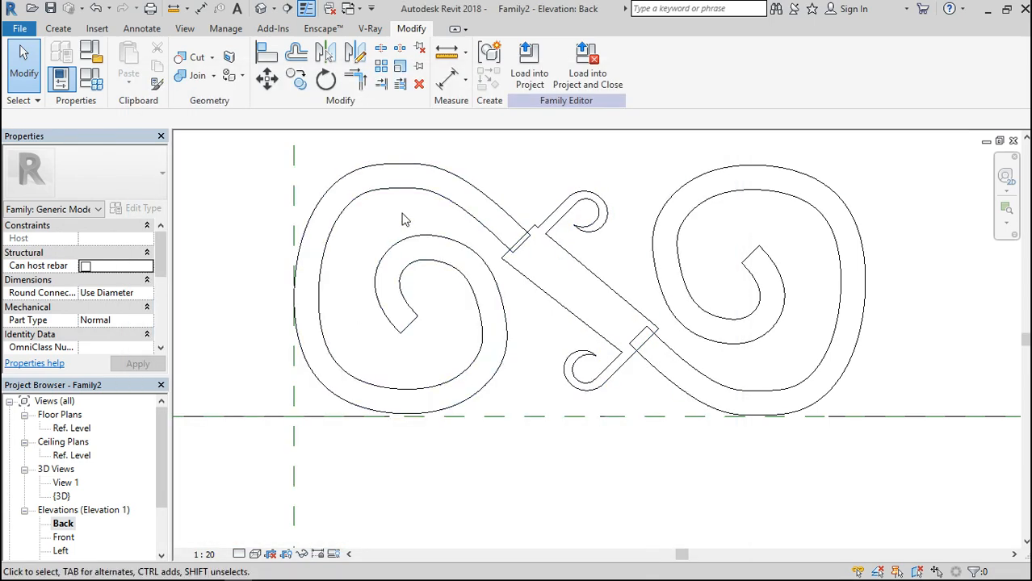
Step: Start a new extrusion and sketch a rectangle about 35 by 15, tilted about 15°, bridging the left scroll's outer and inner coils
{"action": "left_click", "coordinate": [59, 29]}
{"action": "left_click", "coordinate": [133, 80]}
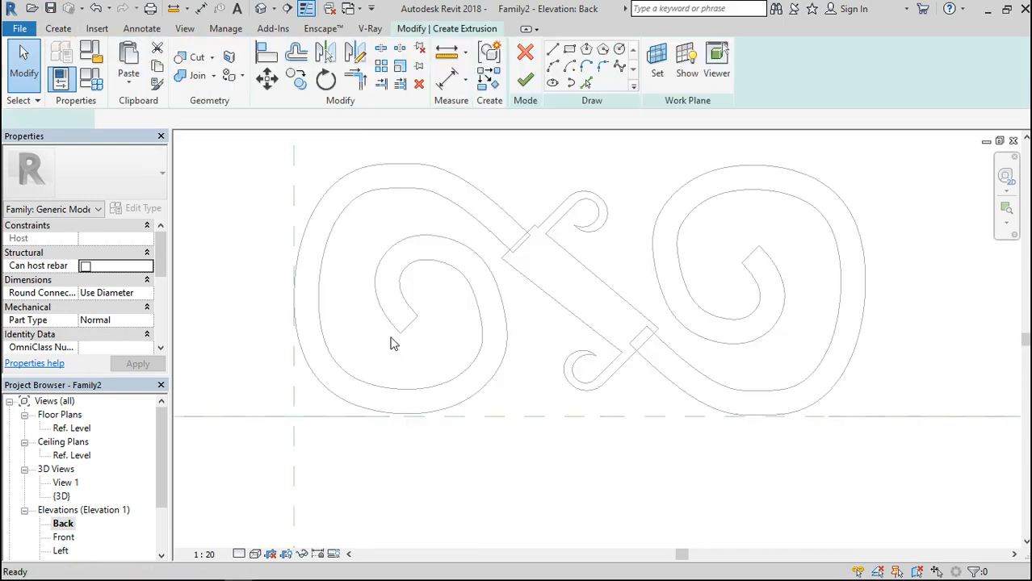
{"action": "left_click", "coordinate": [375, 291]}
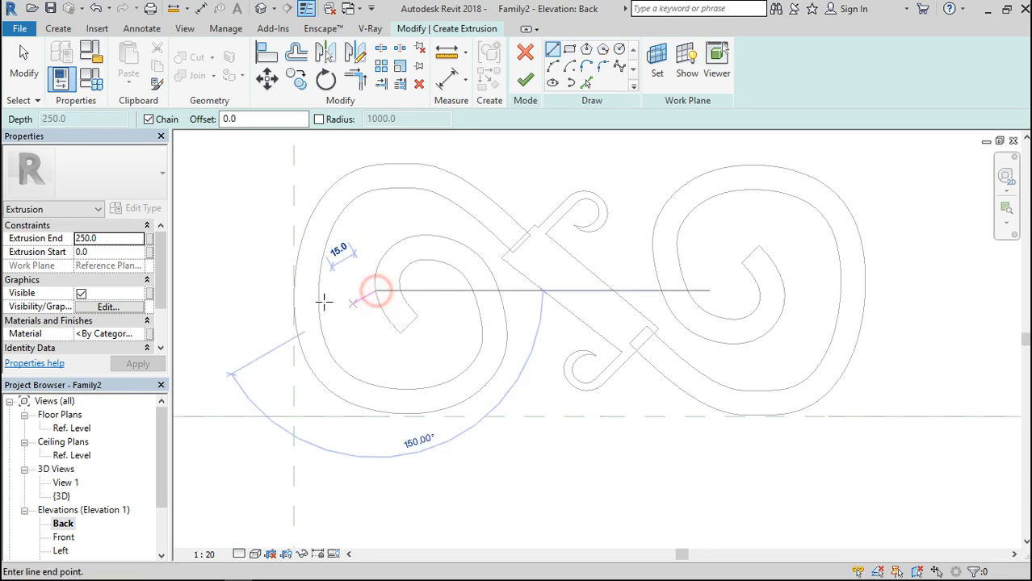
{"action": "left_click", "coordinate": [317, 305]}
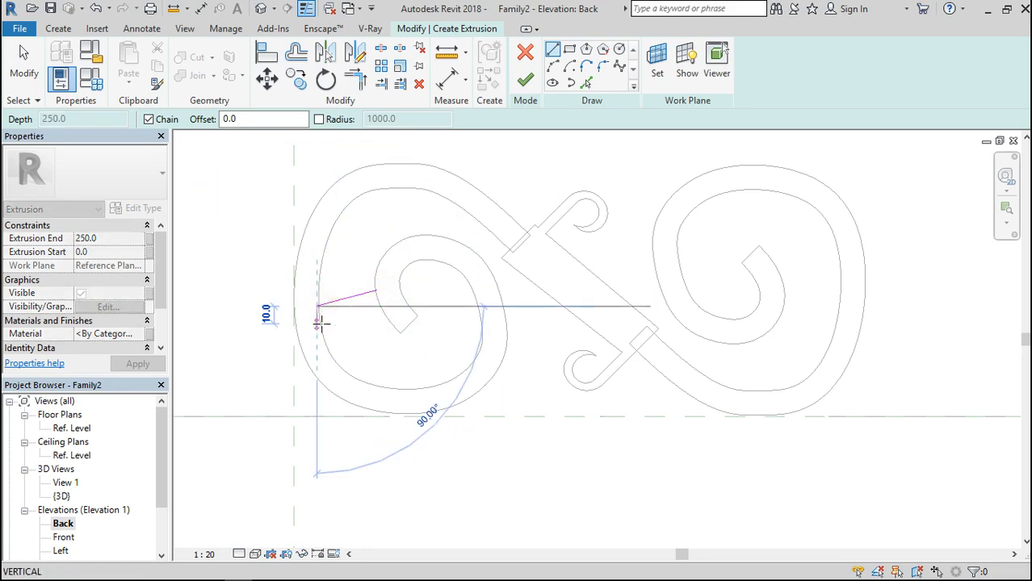
{"action": "scroll", "coordinate": [319, 330], "scroll_direction": "up", "scroll_amount": 3}
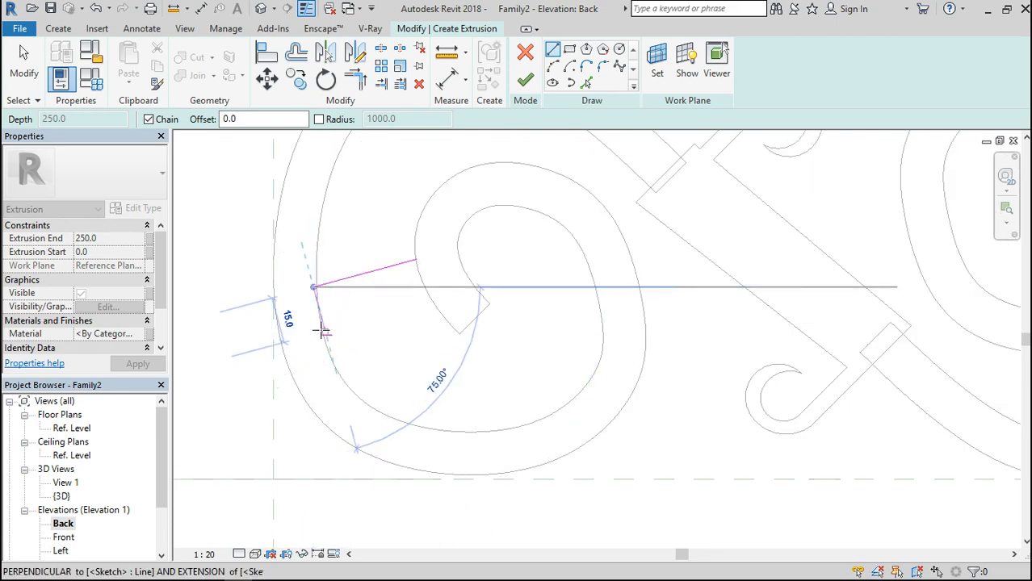
{"action": "left_click", "coordinate": [324, 331]}
{"action": "left_click", "coordinate": [430, 303]}
{"action": "left_click", "coordinate": [416, 260]}
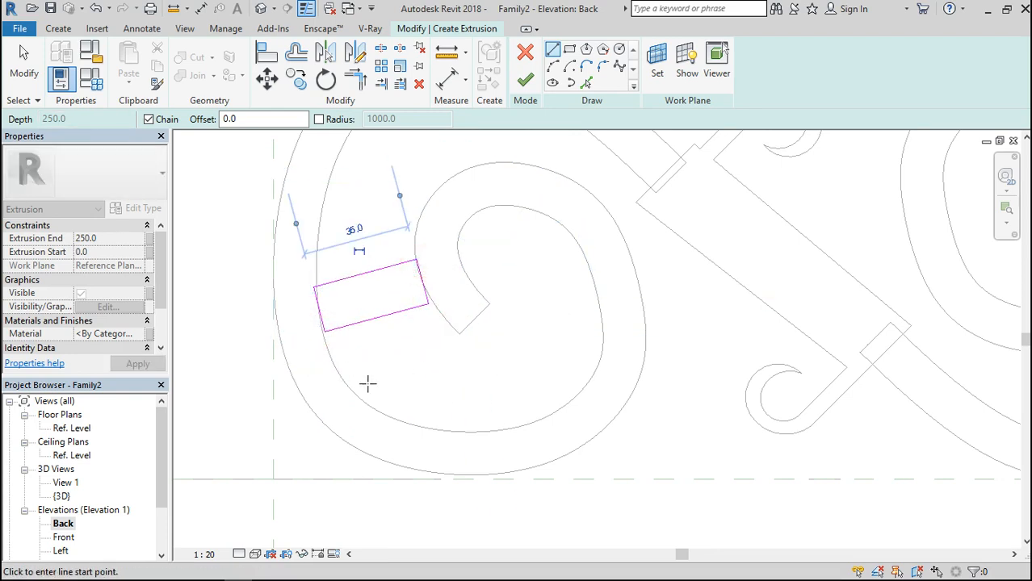
{"action": "key", "text": "Escape"}
{"action": "key", "text": "Escape"}
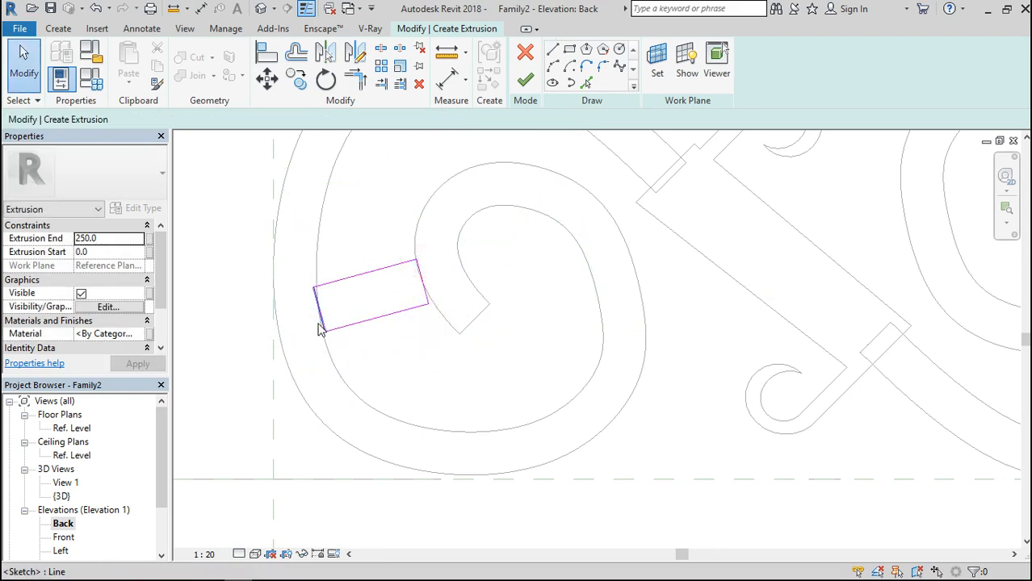
Step: Move the rectangle's short edge at the outer coil outward into the coil, making the rectangle about 36.9 long
{"action": "left_click", "coordinate": [320, 323]}
{"action": "left_click", "coordinate": [266, 77]}
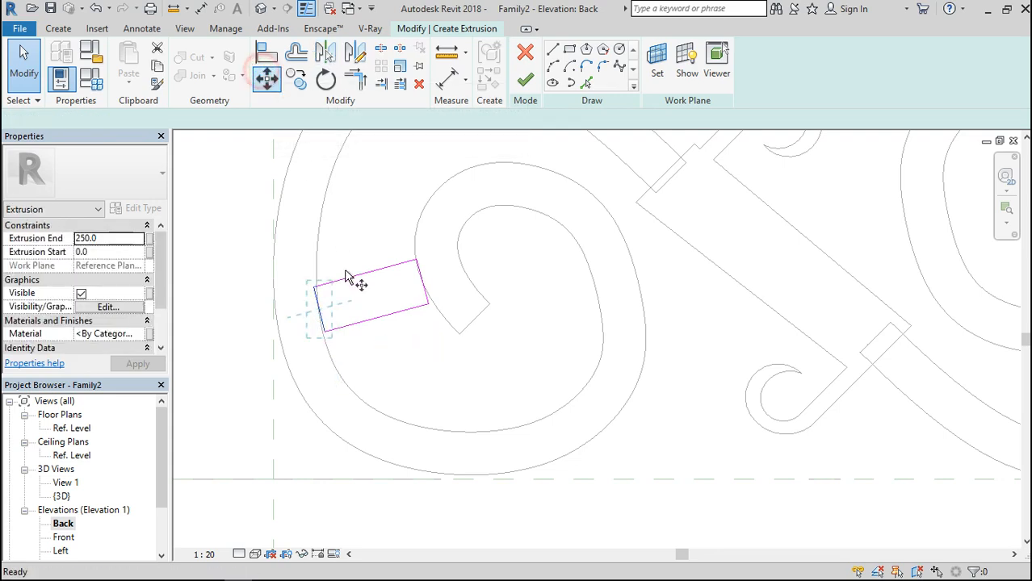
{"action": "left_click", "coordinate": [314, 288]}
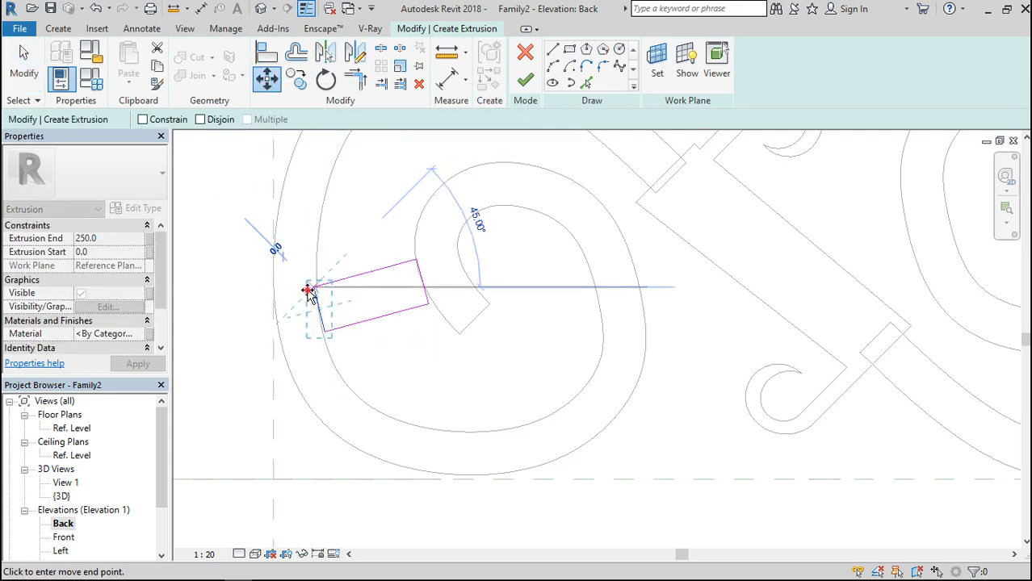
{"action": "key", "text": "Escape"}
{"action": "scroll", "coordinate": [331, 325], "scroll_direction": "up", "scroll_amount": 3}
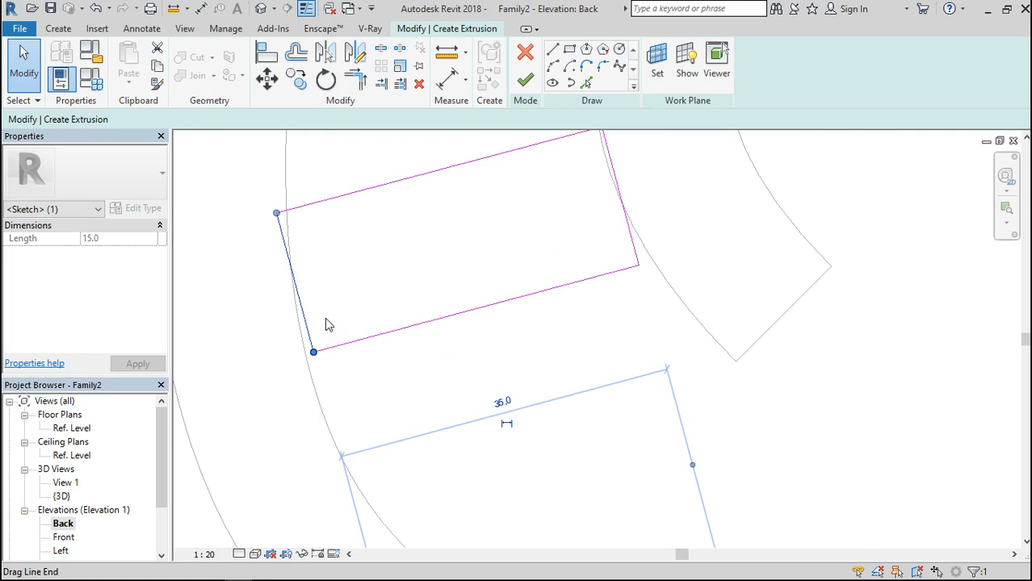
{"action": "left_click", "coordinate": [266, 77]}
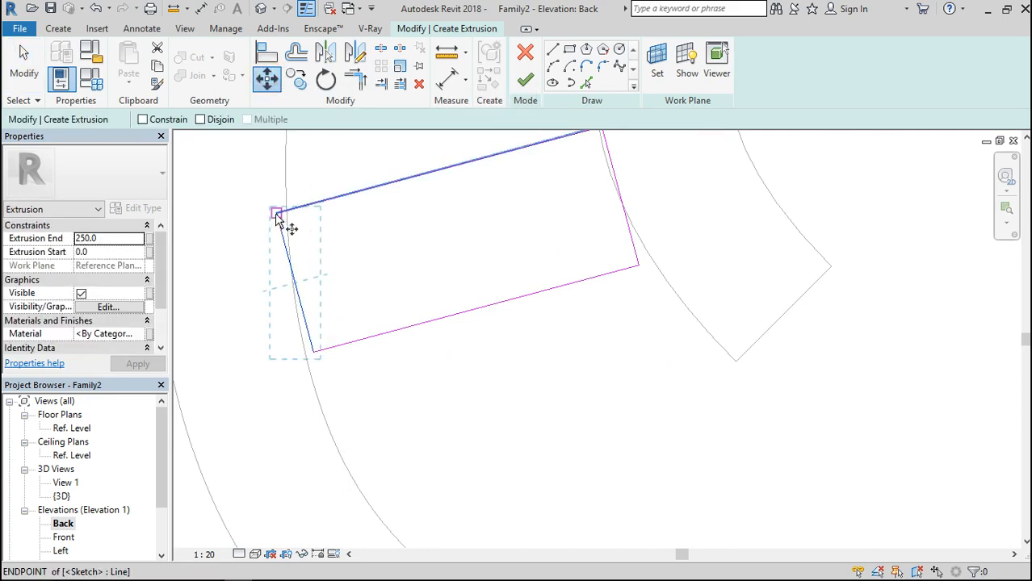
{"action": "left_click", "coordinate": [276, 218]}
{"action": "left_click", "coordinate": [258, 218]}
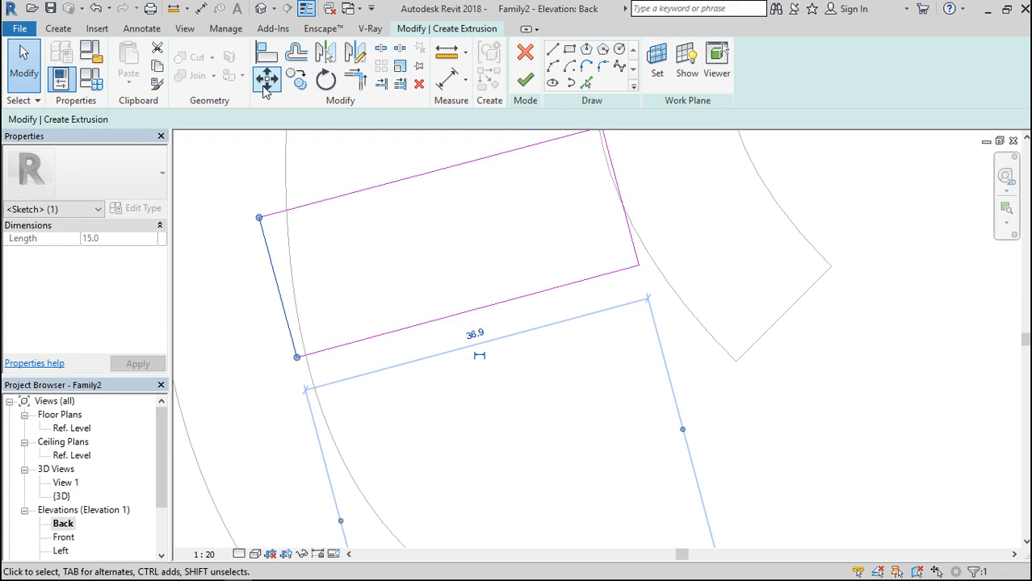
Step: Move the rectangle's other short edge 3.0 further into the inner coil, along the rectangle's length
{"action": "left_click", "coordinate": [609, 161]}
{"action": "left_click", "coordinate": [269, 78]}
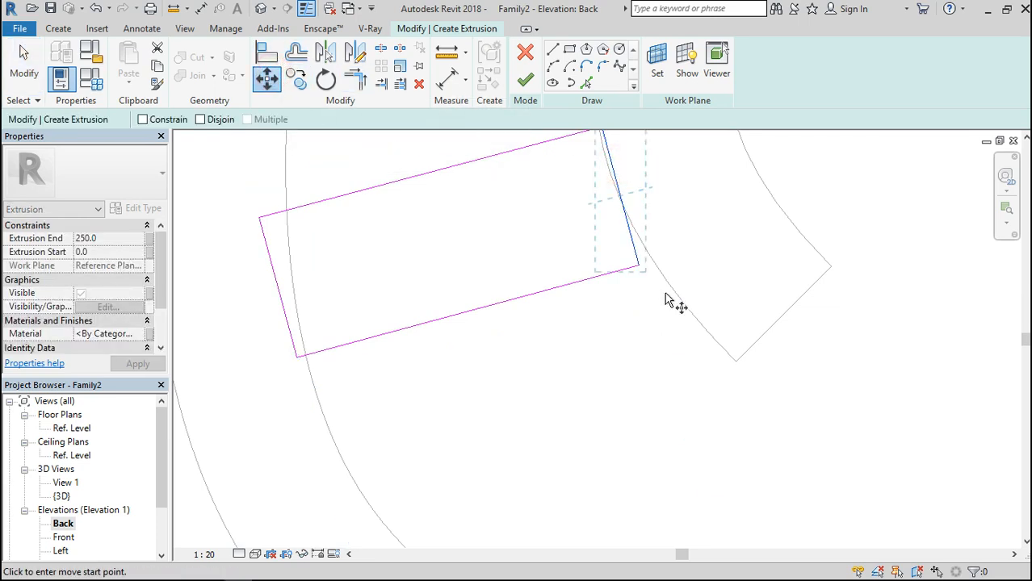
{"action": "left_click", "coordinate": [640, 265]}
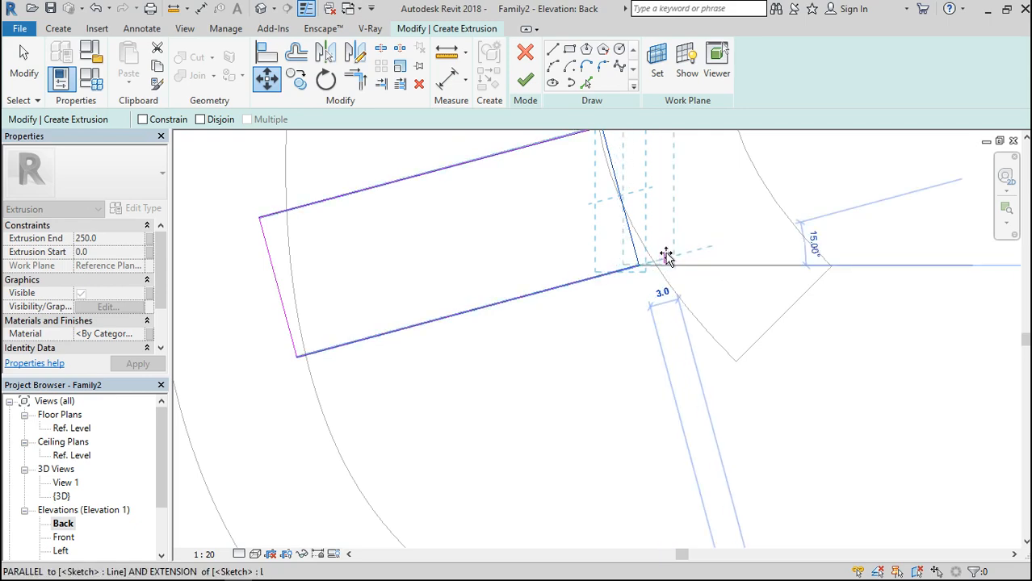
{"action": "left_click", "coordinate": [666, 256]}
{"action": "scroll", "coordinate": [654, 344], "scroll_direction": "down", "scroll_amount": 4}
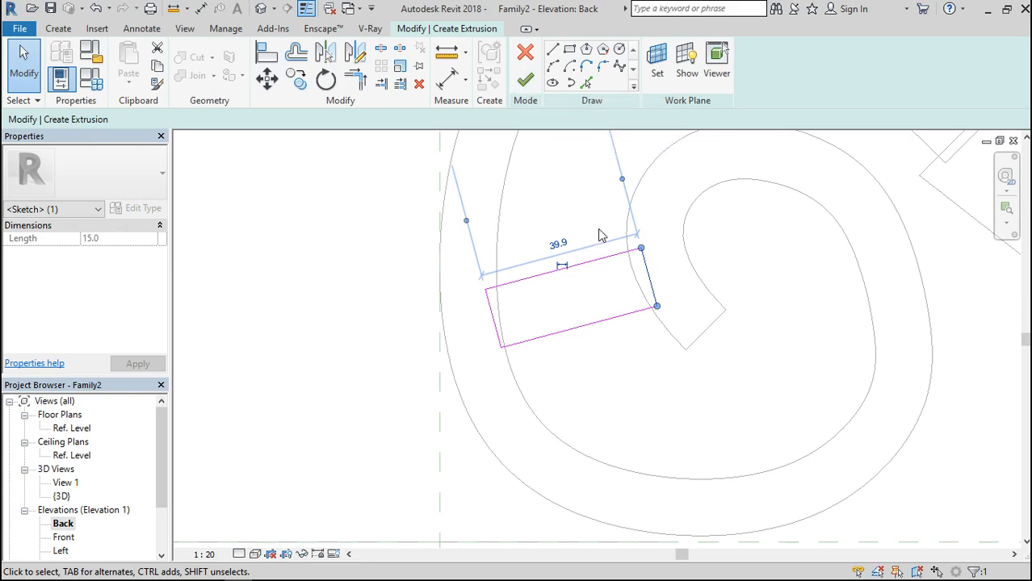
Step: Set the rectangle's width to 10 and finish the bridging extrusion
{"action": "left_click", "coordinate": [606, 258]}
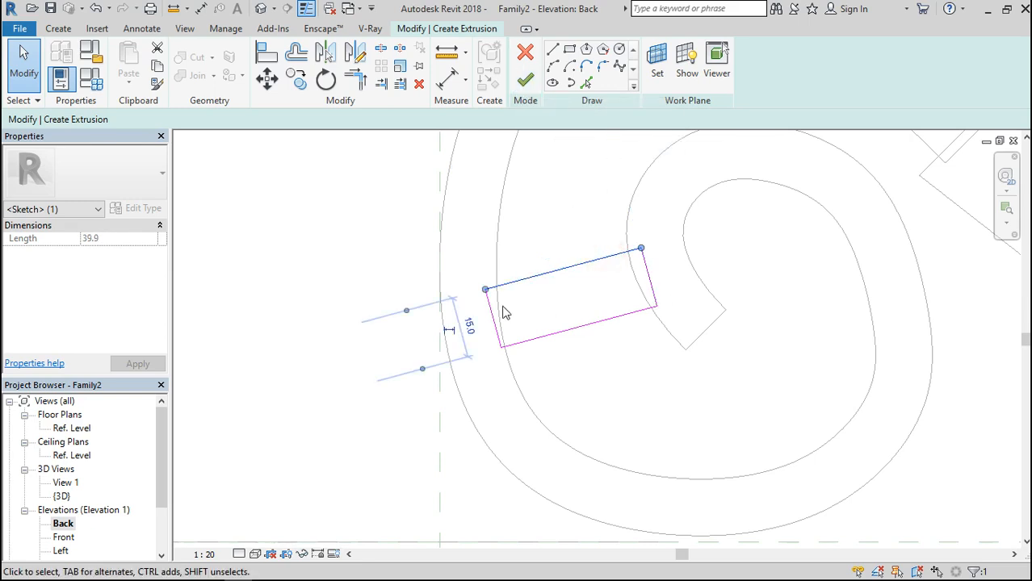
{"action": "left_click", "coordinate": [471, 328]}
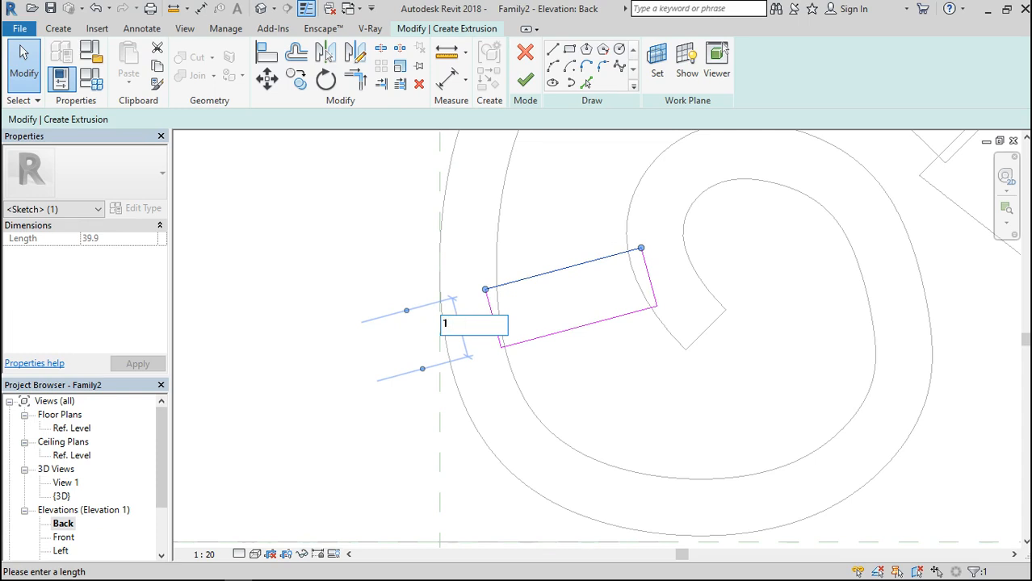
{"action": "key", "text": "Return"}
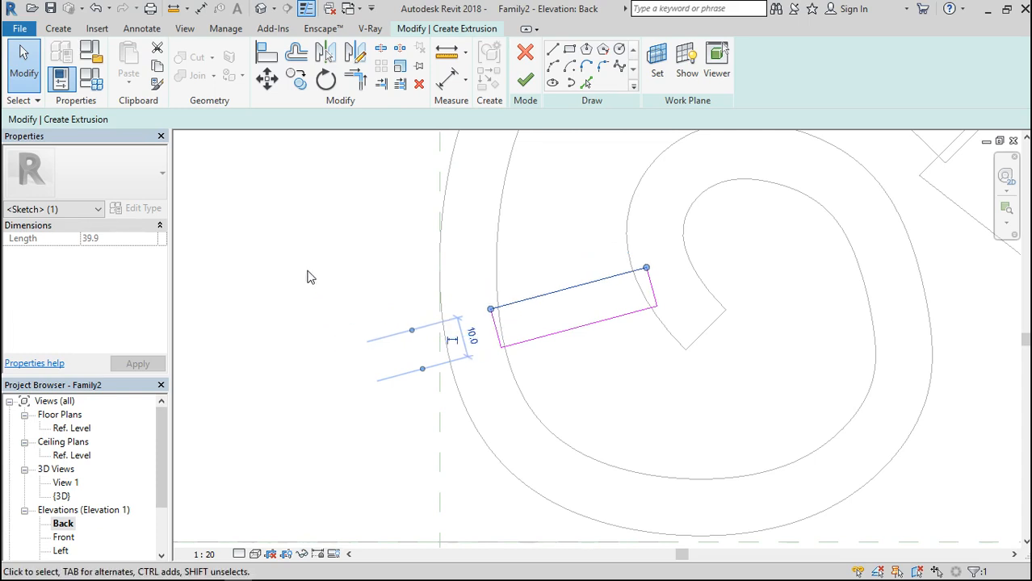
{"action": "left_click", "coordinate": [306, 270]}
{"action": "scroll", "coordinate": [498, 395], "scroll_direction": "down", "scroll_amount": 4}
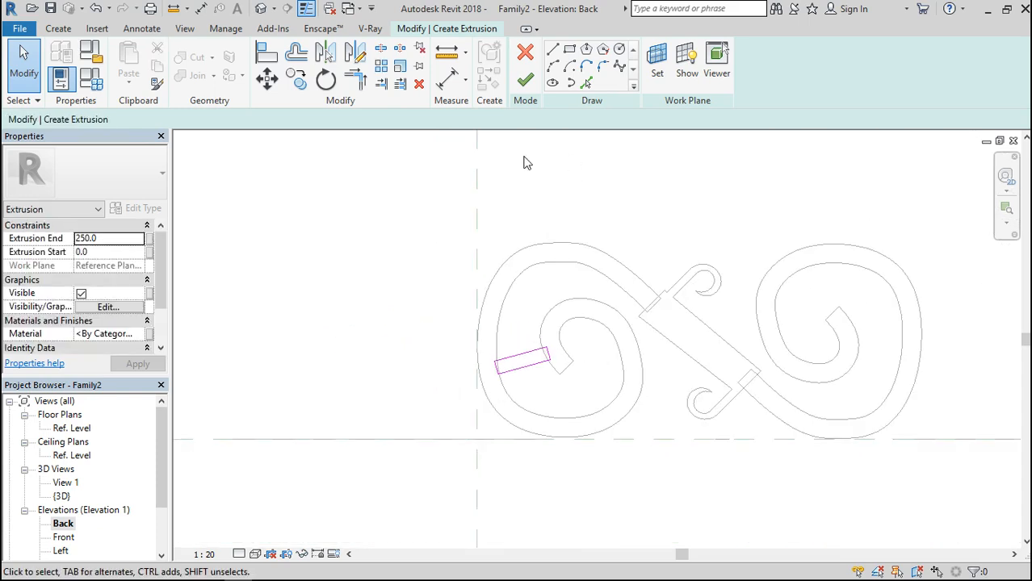
{"action": "left_click", "coordinate": [527, 80]}
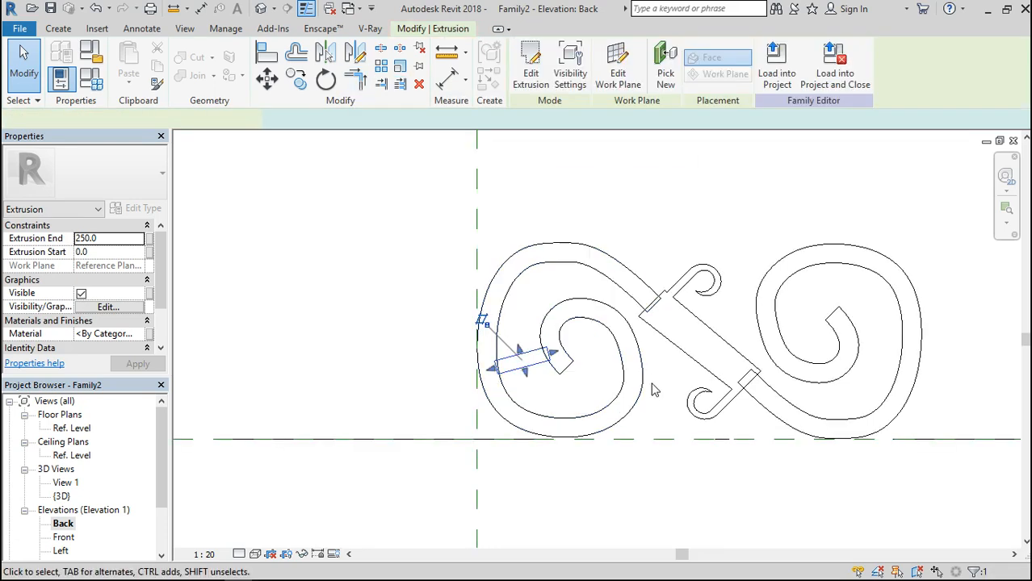
{"action": "left_click", "coordinate": [404, 327]}
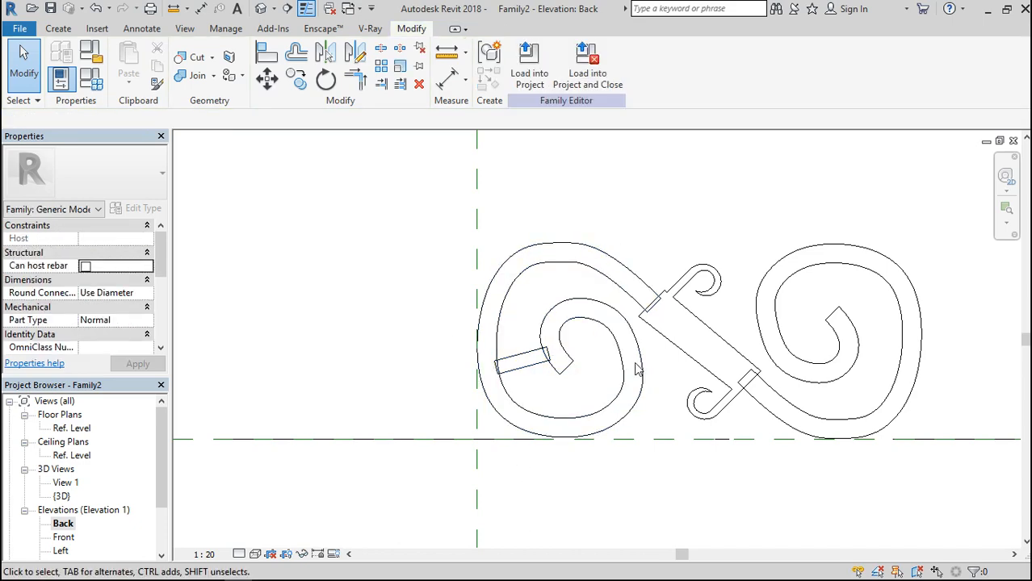
Step: Mirror a copy of the bridging extrusion across a drawn vertical axis between the two scrolls, onto the right scroll
{"action": "left_click", "coordinate": [526, 358]}
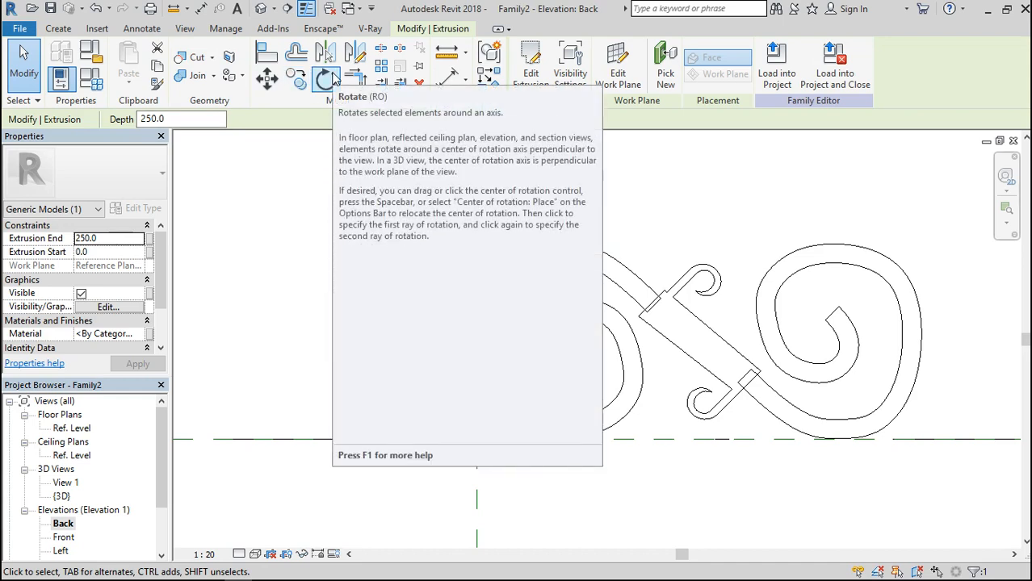
{"action": "left_click", "coordinate": [353, 65]}
{"action": "left_click", "coordinate": [713, 194]}
{"action": "left_click", "coordinate": [704, 519]}
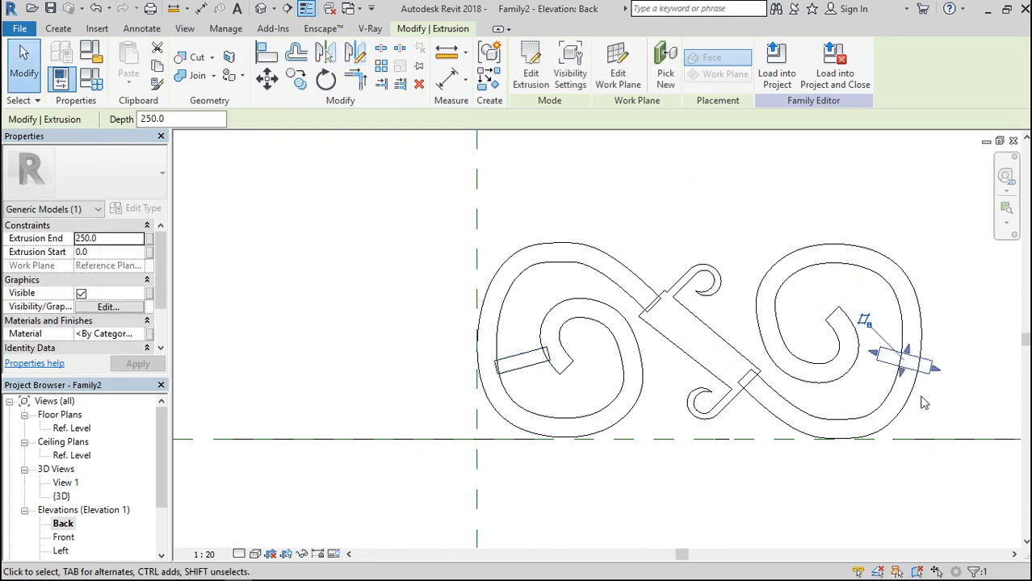
Step: Stretch the mirrored extrusion's inner end to the inner coil and pull its outer end back into the outer coil of the right scroll
{"action": "scroll", "coordinate": [925, 404], "scroll_direction": "up", "scroll_amount": 3}
{"action": "left_click_drag", "start_coordinate": [818, 296], "coordinate": [769, 284]}
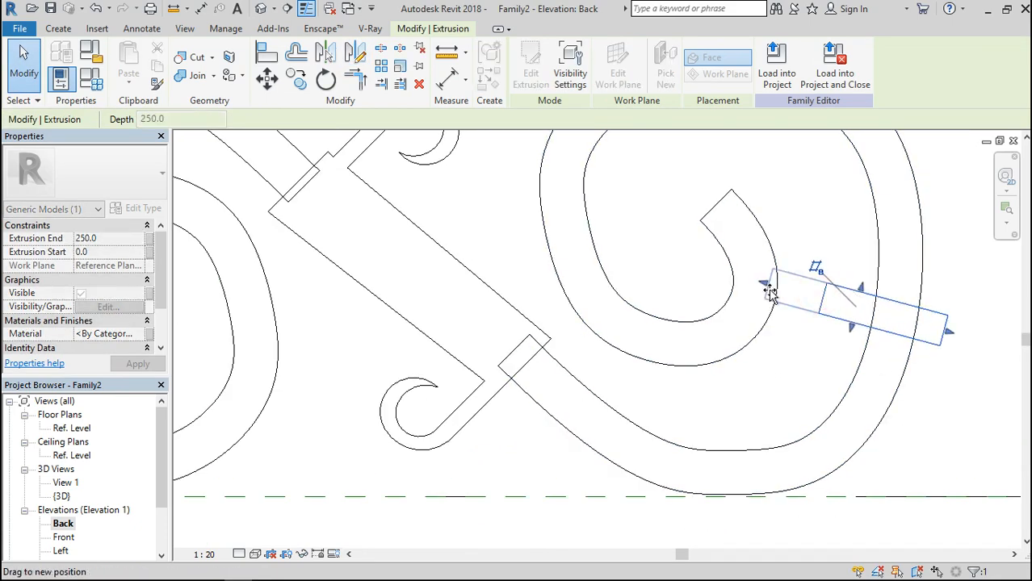
{"action": "left_click_drag", "start_coordinate": [949, 334], "coordinate": [888, 332]}
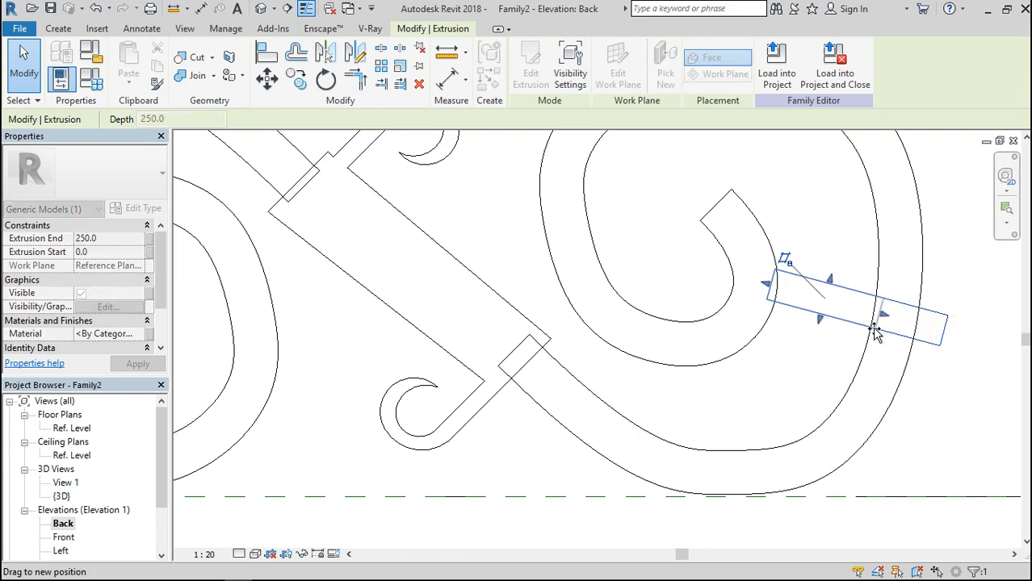
{"action": "scroll", "coordinate": [775, 335], "scroll_direction": "down", "scroll_amount": 3}
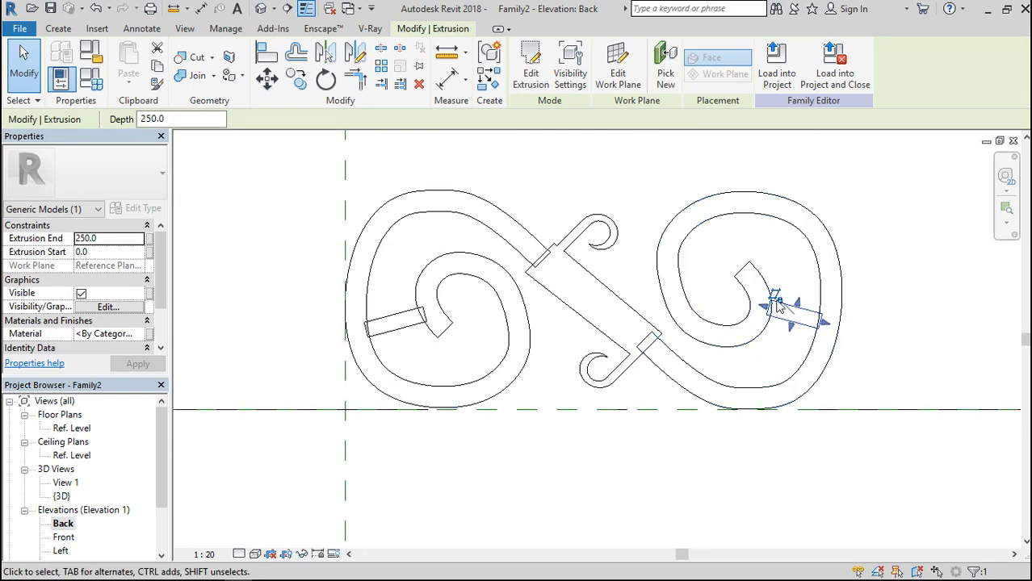
Step: Mirror a copy of the right scroll's bridging extrusion across a vertical axis drawn through the scroll's inner end
{"action": "left_click", "coordinate": [356, 52]}
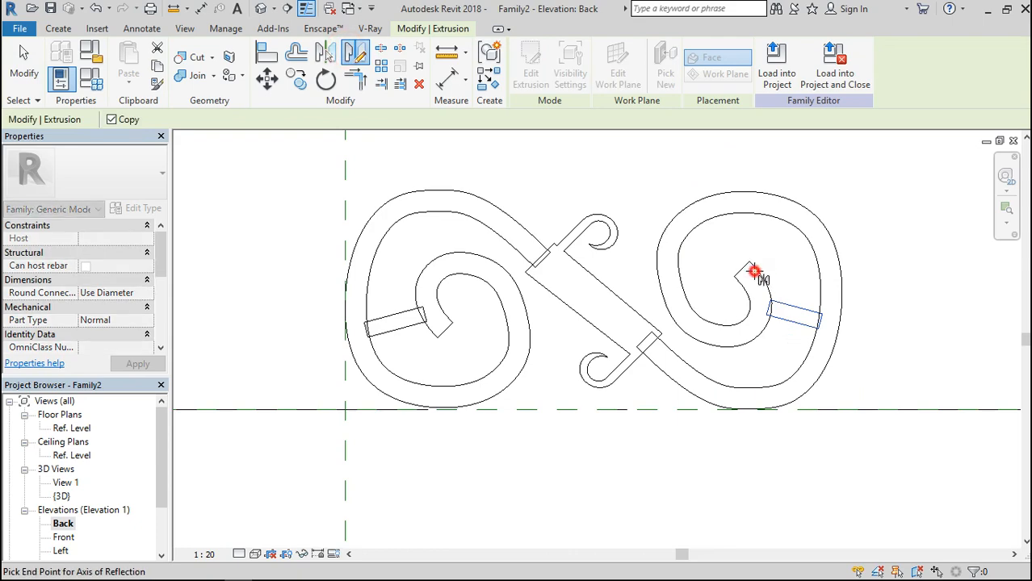
{"action": "left_click", "coordinate": [755, 274]}
{"action": "left_click", "coordinate": [758, 410]}
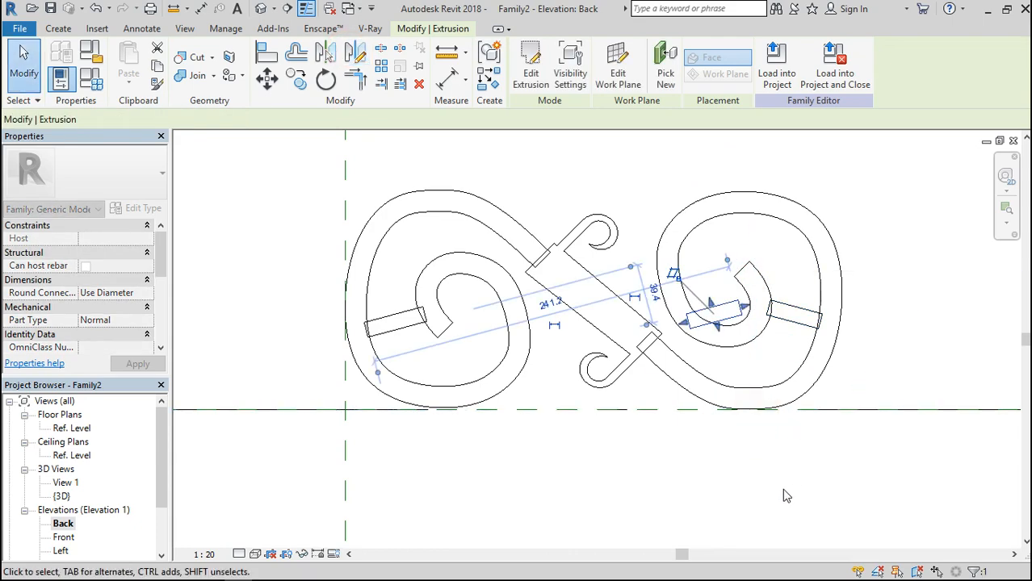
{"action": "left_click", "coordinate": [721, 372]}
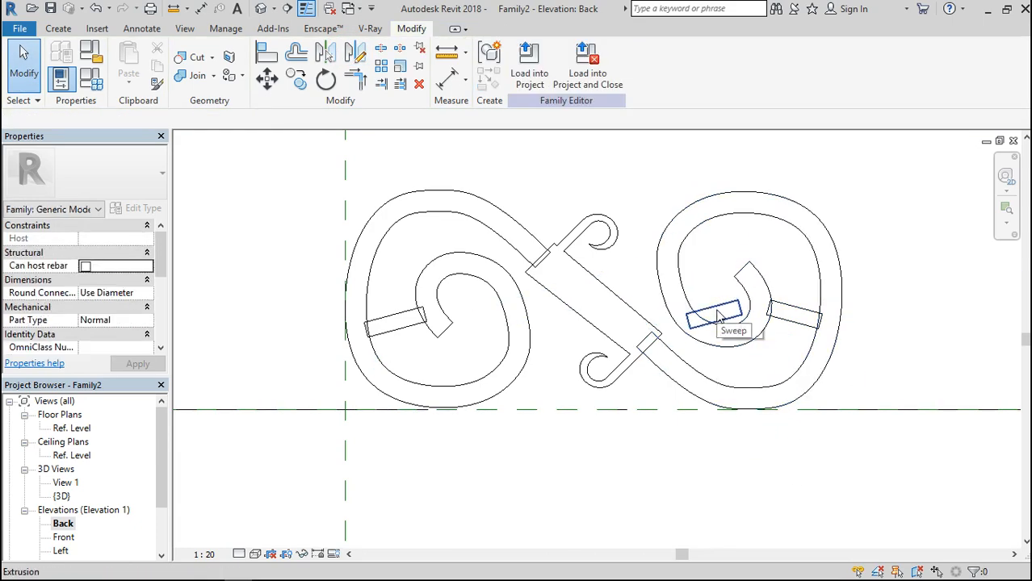
Step: Rotate the new copy inside the right scroll by 70° so it stands almost upright
{"action": "left_click", "coordinate": [717, 317]}
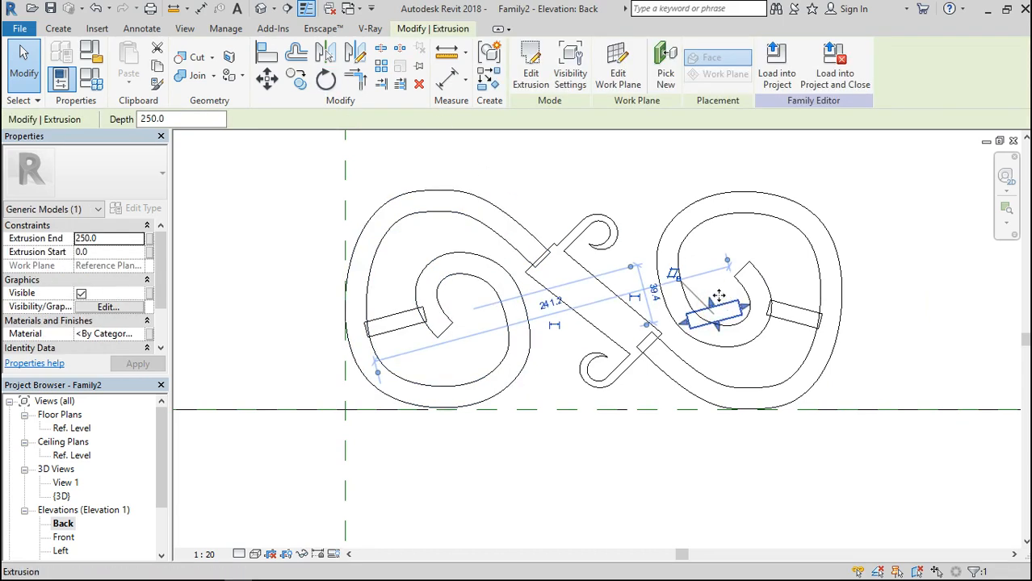
{"action": "left_click", "coordinate": [325, 80]}
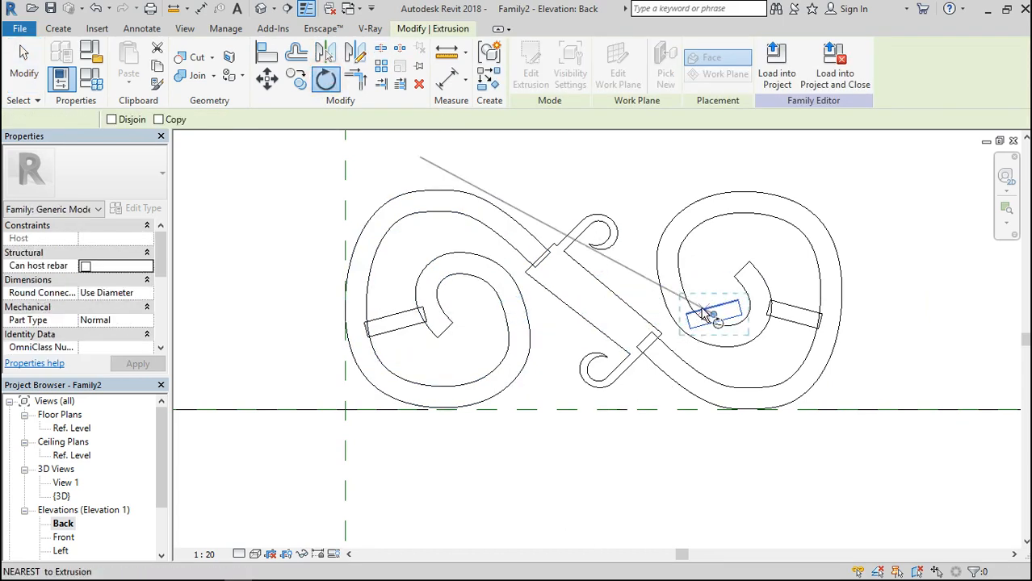
{"action": "left_click", "coordinate": [685, 329]}
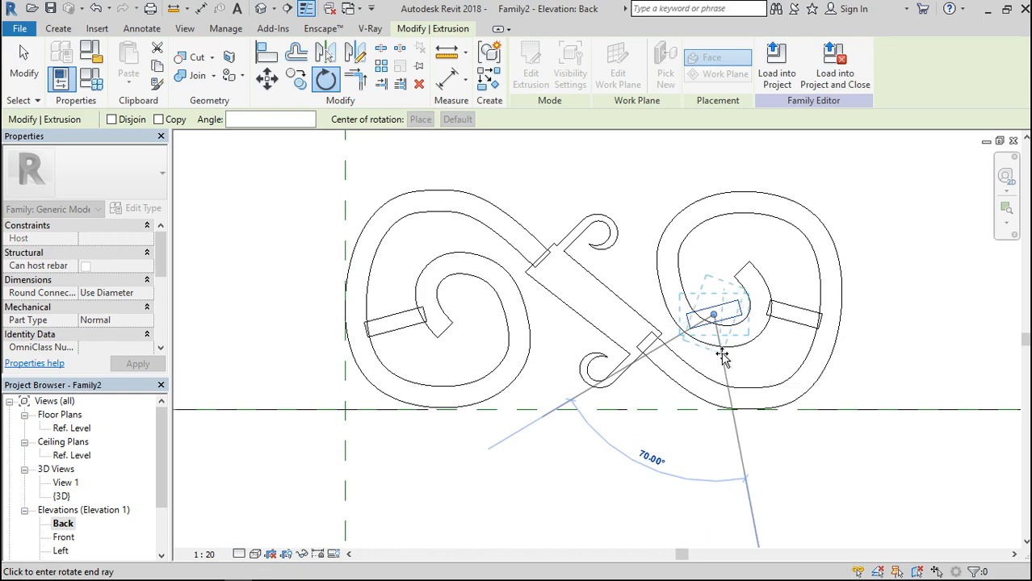
{"action": "left_click", "coordinate": [721, 351]}
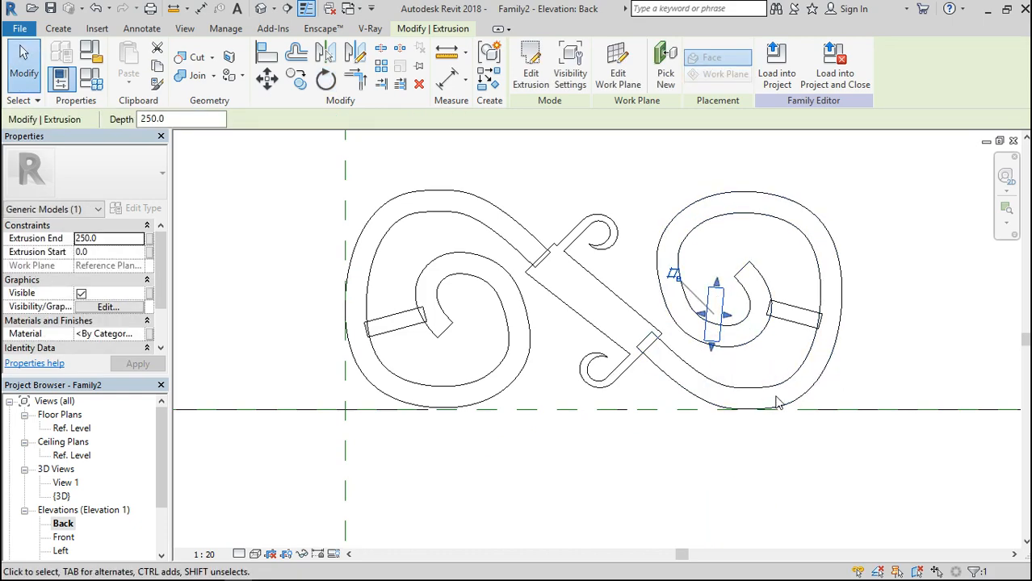
Step: Adjust both ends of the rotated extrusion to bridge the right scroll's inner coil and the lower outer coil
{"action": "left_click_drag", "start_coordinate": [711, 365], "coordinate": [710, 386]}
{"action": "left_click_drag", "start_coordinate": [717, 276], "coordinate": [708, 334]}
{"action": "scroll", "coordinate": [710, 331], "scroll_direction": "up", "scroll_amount": 3}
{"action": "scroll", "coordinate": [707, 335], "scroll_direction": "down", "scroll_amount": 5}
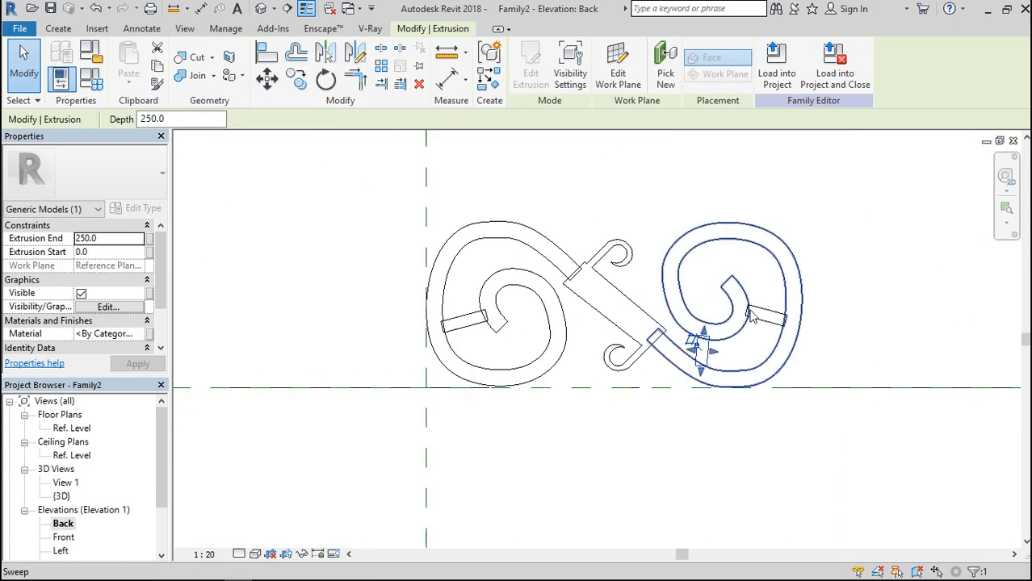
Step: Copy the left scroll's bridging extrusion about 80 up and to the right, onto the scroll's upper coil
{"action": "left_click", "coordinate": [476, 329]}
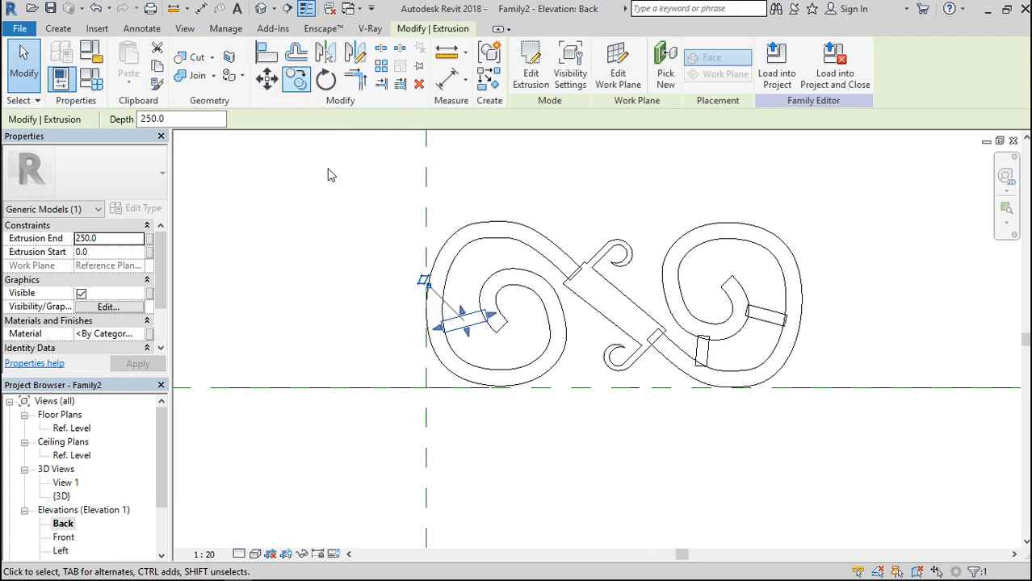
{"action": "left_click", "coordinate": [297, 76]}
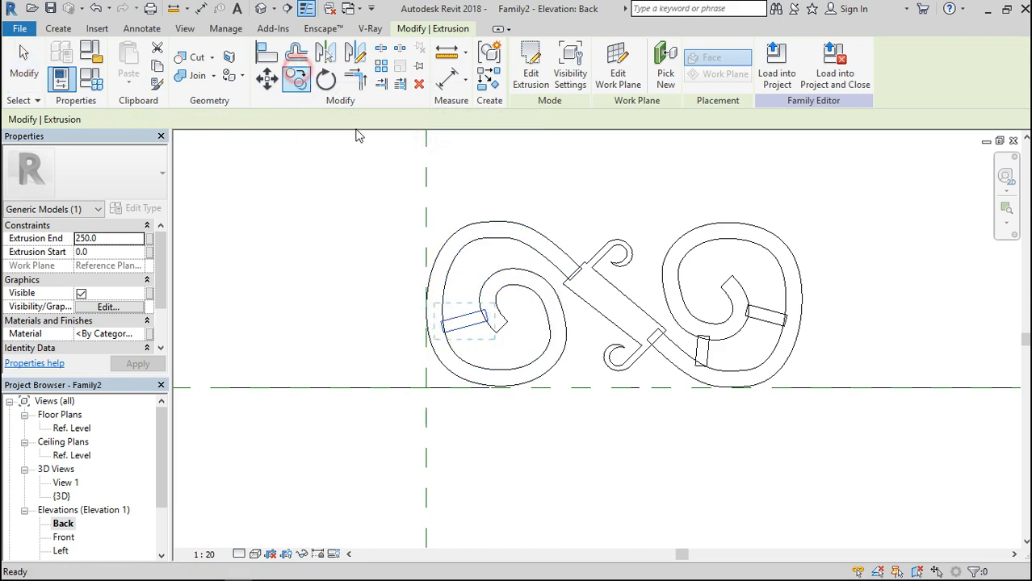
{"action": "left_click", "coordinate": [467, 327]}
{"action": "left_click", "coordinate": [516, 248]}
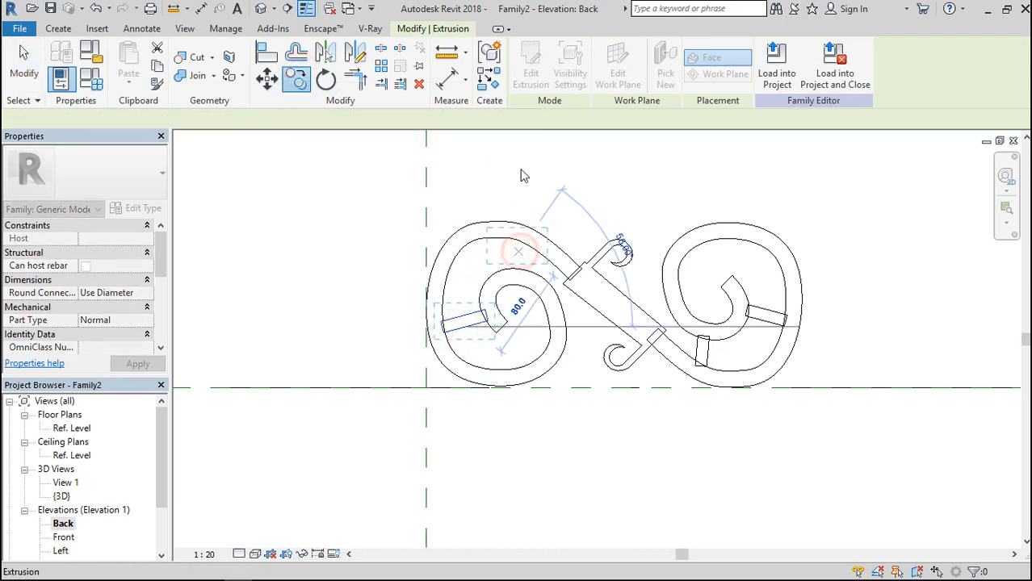
Step: Rotate the upper copy nearly upright and trim its ends to bridge the left scroll's outer and inner coils
{"action": "left_click", "coordinate": [325, 80]}
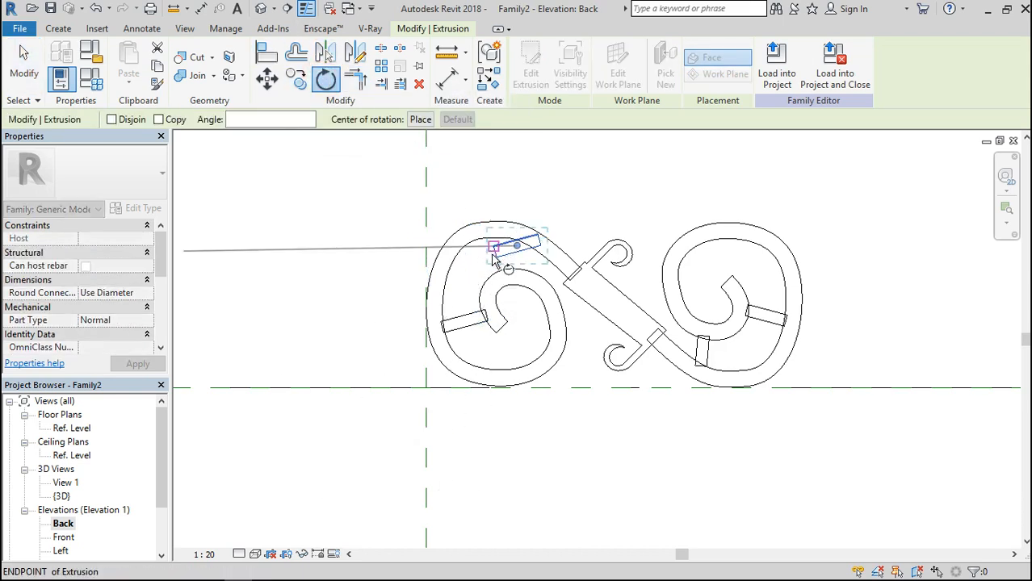
{"action": "left_click", "coordinate": [496, 260]}
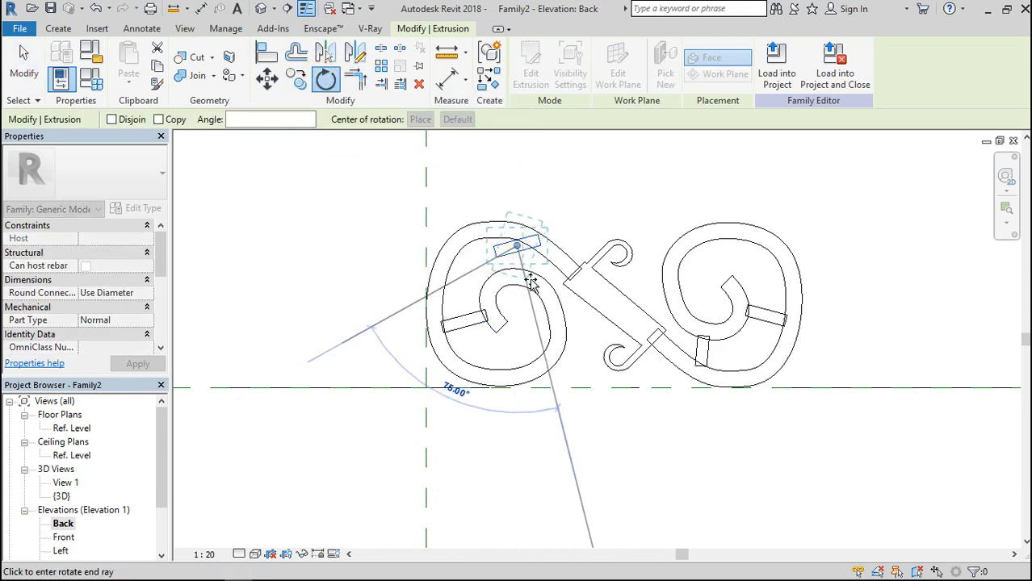
{"action": "left_click", "coordinate": [535, 283]}
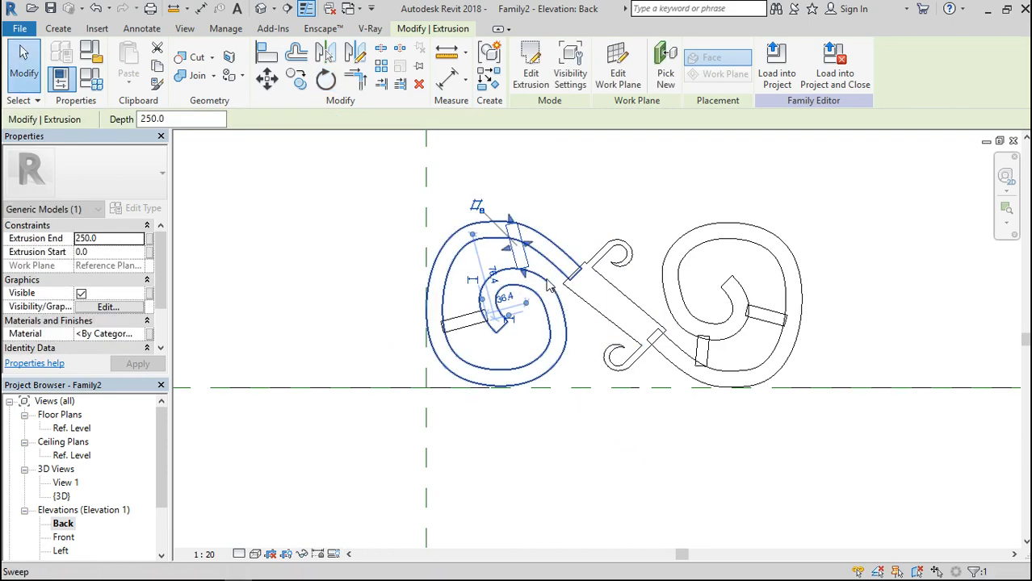
{"action": "scroll", "coordinate": [527, 242], "scroll_direction": "up", "scroll_amount": 4}
{"action": "left_click_drag", "start_coordinate": [488, 206], "coordinate": [494, 236]}
{"action": "left_click_drag", "start_coordinate": [521, 323], "coordinate": [525, 335]}
{"action": "scroll", "coordinate": [569, 335], "scroll_direction": "down", "scroll_amount": 5}
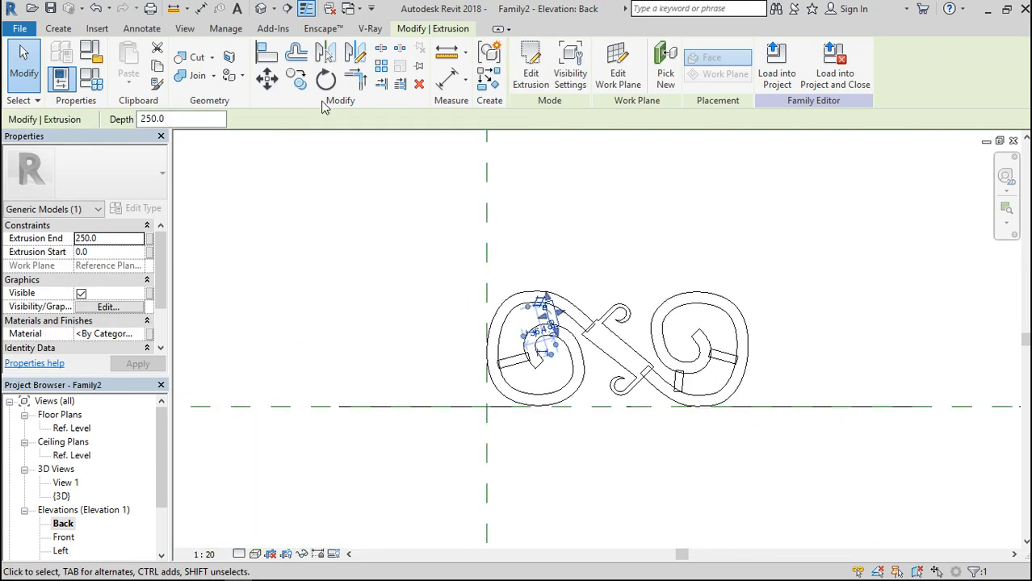
Step: In the Ref. Level floor plan, fit the leftmost bridging extrusion to the scroll thickness, with start -7.4 and end 6.4
{"action": "left_click", "coordinate": [262, 9]}
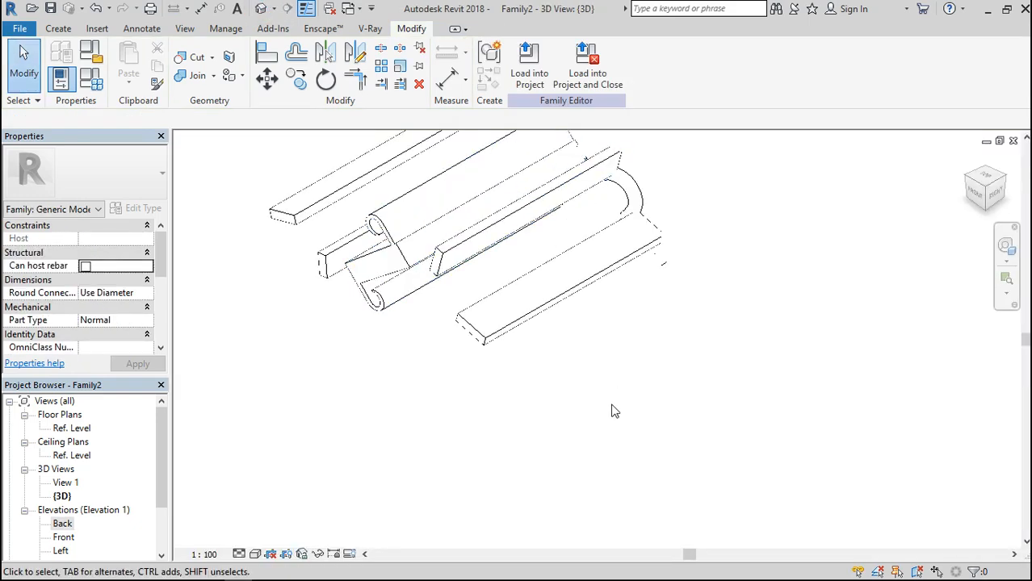
{"action": "double_click", "coordinate": [71, 429]}
{"action": "scroll", "coordinate": [598, 349], "scroll_direction": "up", "scroll_amount": 10}
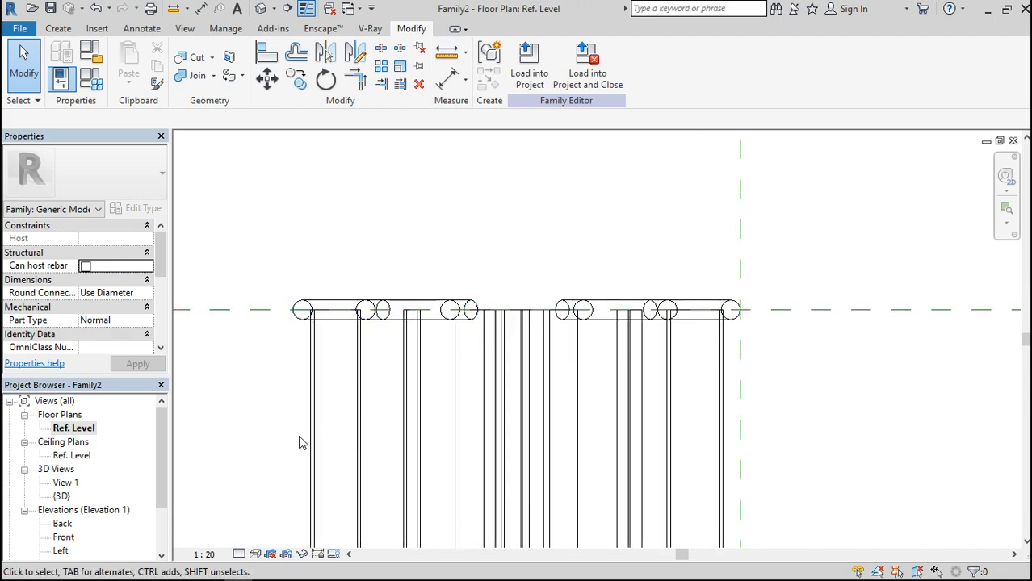
{"action": "left_click", "coordinate": [313, 431]}
{"action": "left_click_drag", "start_coordinate": [335, 305], "coordinate": [337, 296]}
{"action": "scroll", "coordinate": [336, 297], "scroll_direction": "down", "scroll_amount": 2}
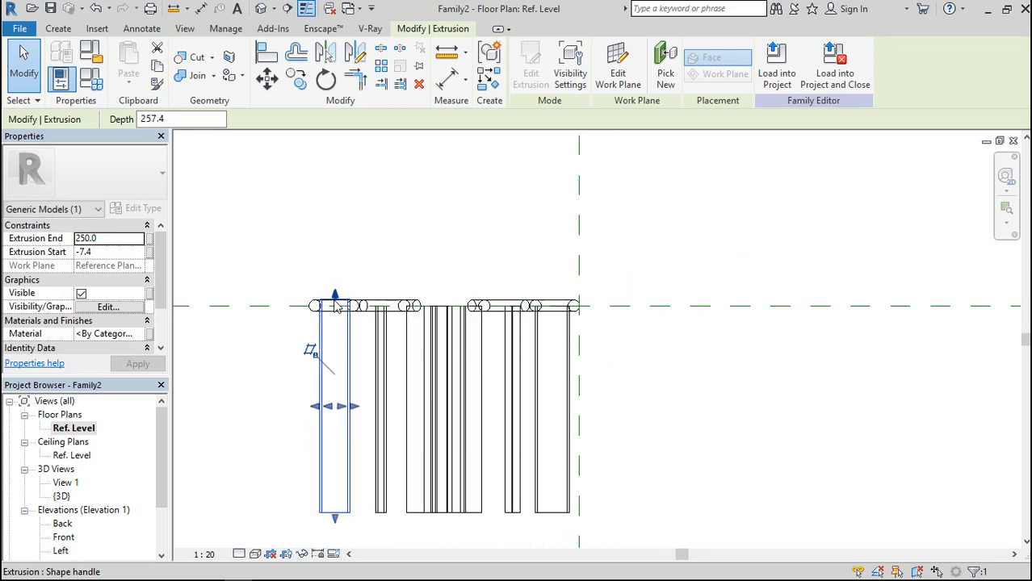
{"action": "left_click_drag", "start_coordinate": [337, 525], "coordinate": [359, 310]}
{"action": "scroll", "coordinate": [329, 315], "scroll_direction": "up", "scroll_amount": 5}
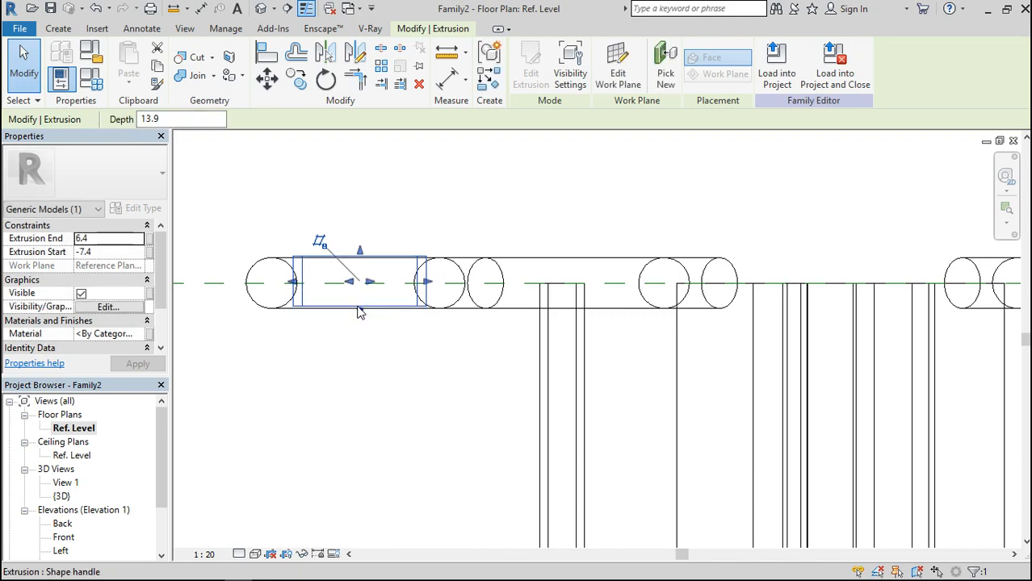
Step: Fit the second, narrow bridging extrusion from the left to the scroll thickness, with start -7.4 and end 7.1
{"action": "scroll", "coordinate": [359, 310], "scroll_direction": "down", "scroll_amount": 3}
{"action": "left_click", "coordinate": [449, 415]}
{"action": "scroll", "coordinate": [479, 242], "scroll_direction": "down", "scroll_amount": 2}
{"action": "scroll", "coordinate": [457, 252], "scroll_direction": "up", "scroll_amount": 3}
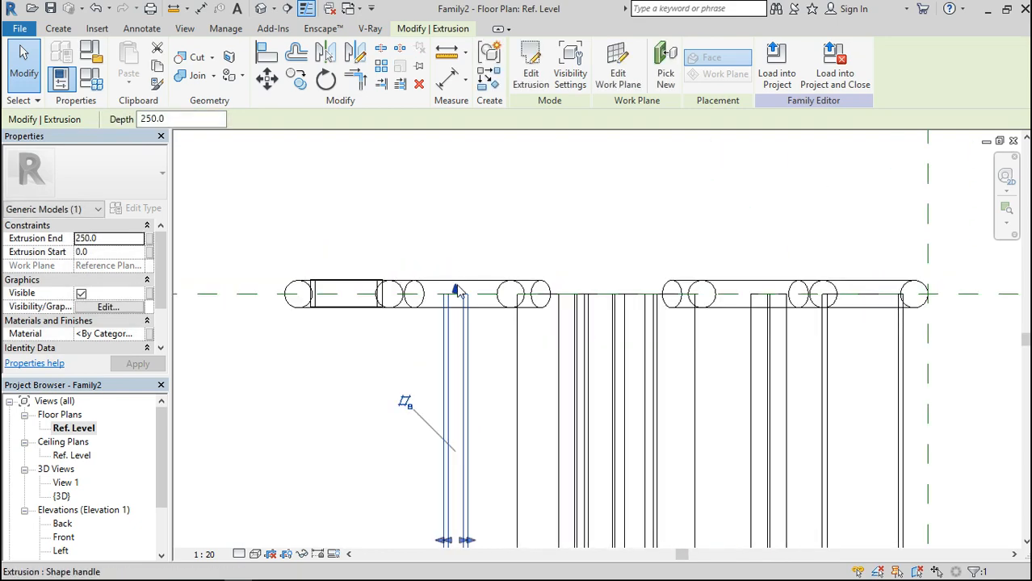
{"action": "left_click_drag", "start_coordinate": [457, 288], "coordinate": [456, 282]}
{"action": "scroll", "coordinate": [488, 237], "scroll_direction": "down", "scroll_amount": 2}
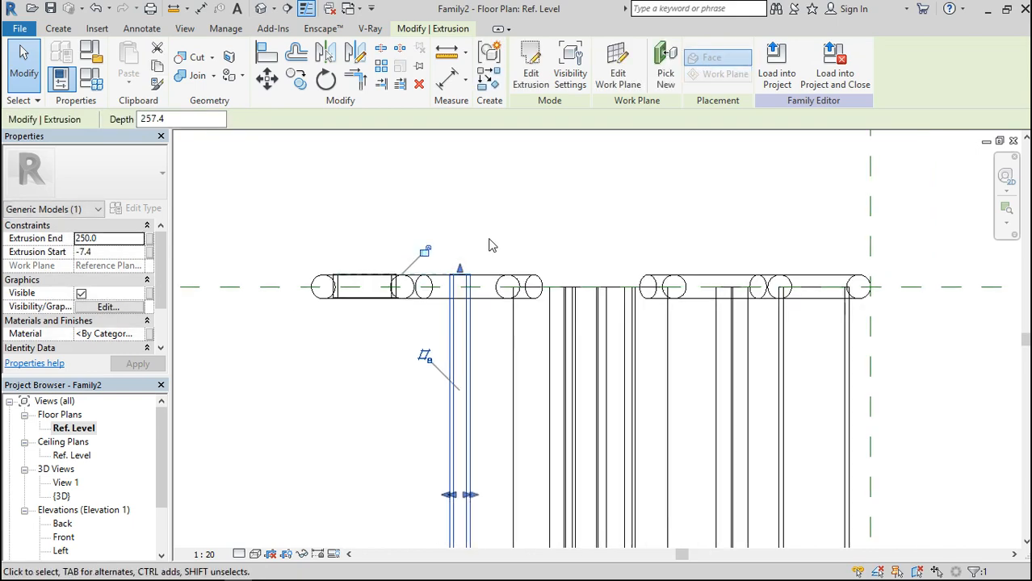
{"action": "left_click_drag", "start_coordinate": [473, 517], "coordinate": [476, 279]}
{"action": "scroll", "coordinate": [480, 279], "scroll_direction": "up", "scroll_amount": 1}
{"action": "scroll", "coordinate": [485, 286], "scroll_direction": "up", "scroll_amount": 5}
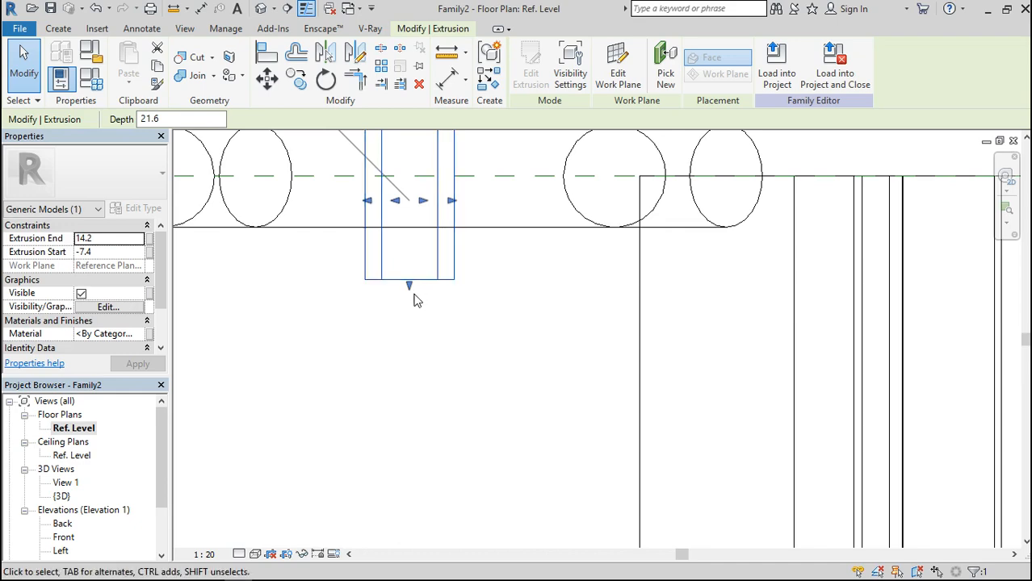
{"action": "left_click_drag", "start_coordinate": [412, 289], "coordinate": [410, 234]}
{"action": "scroll", "coordinate": [411, 230], "scroll_direction": "down", "scroll_amount": 3}
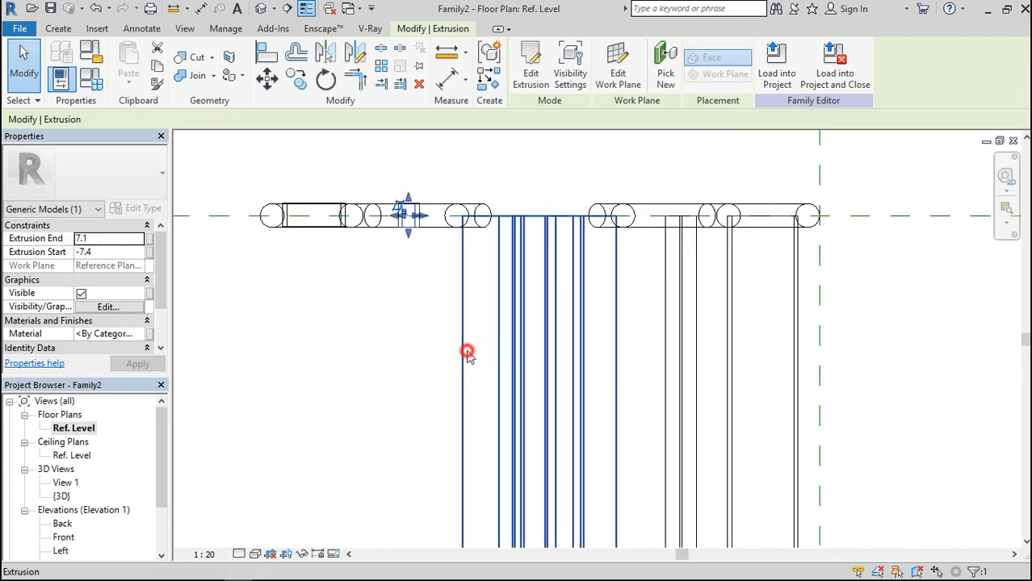
Step: Fit the central hooked connector extrusion to the scroll thickness, with start -7.4 and end 6.4
{"action": "left_click", "coordinate": [468, 355]}
{"action": "left_click_drag", "start_coordinate": [537, 211], "coordinate": [536, 202]}
{"action": "scroll", "coordinate": [535, 199], "scroll_direction": "down", "scroll_amount": 2}
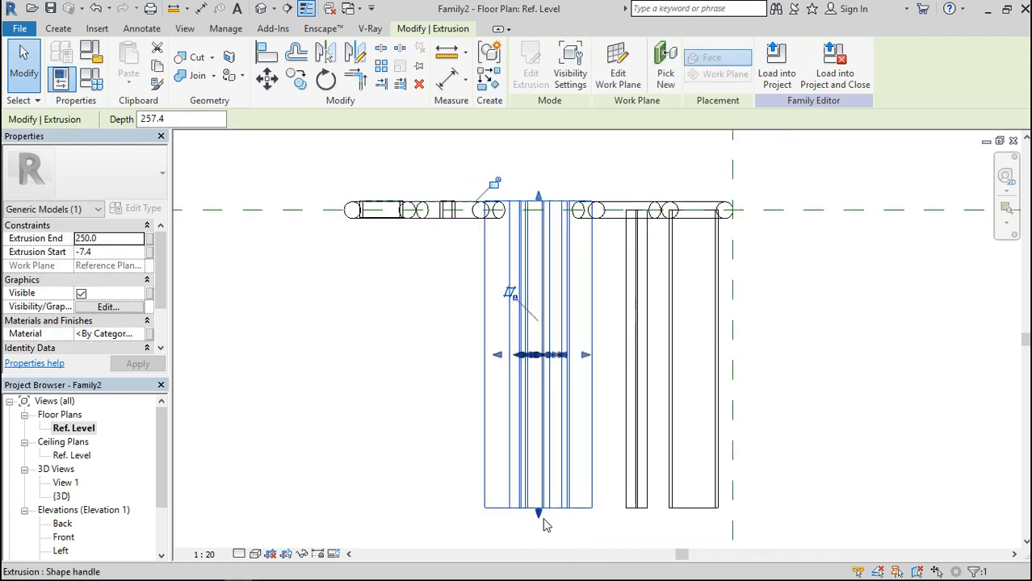
{"action": "left_click_drag", "start_coordinate": [540, 517], "coordinate": [520, 218]}
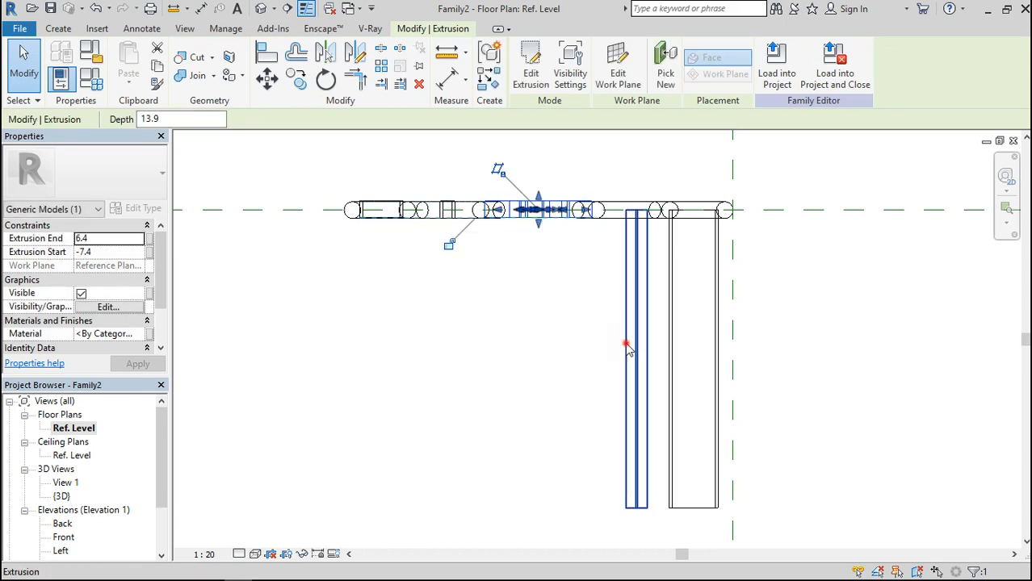
Step: Fit the narrow bridging extrusion just right of the connector to the scroll thickness, with start -7.4 and end 6.4
{"action": "left_click", "coordinate": [630, 302]}
{"action": "left_click_drag", "start_coordinate": [636, 208], "coordinate": [635, 197]}
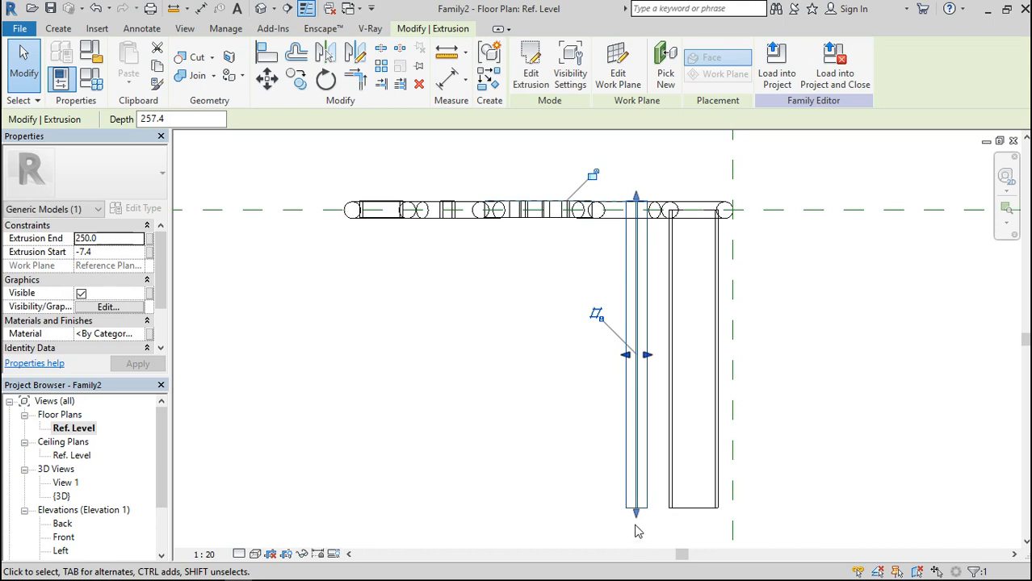
{"action": "left_click_drag", "start_coordinate": [635, 514], "coordinate": [632, 216]}
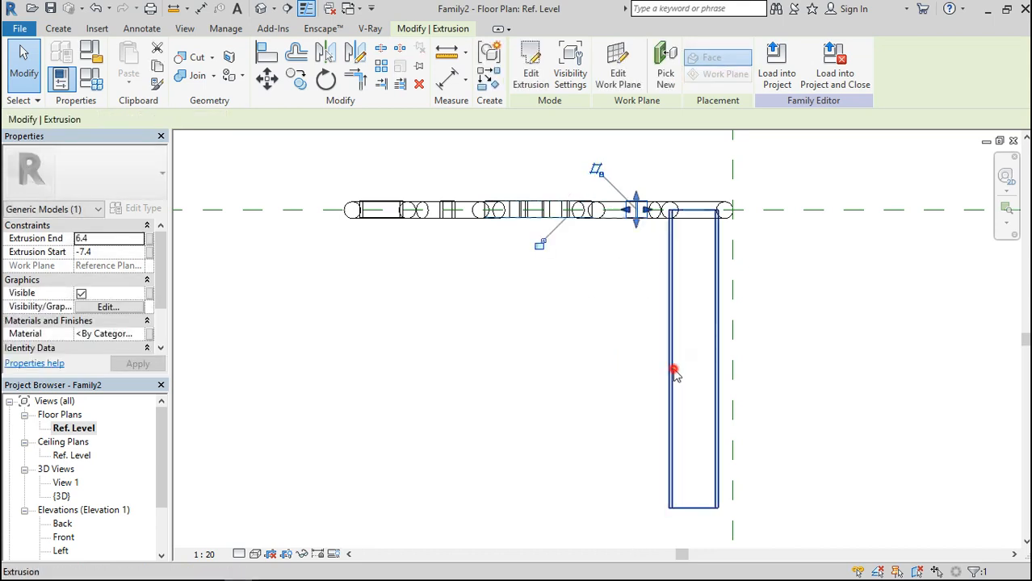
Step: Extend the rightmost bridging extrusion's start to -7.4, shorten its end to the scrolls' edge, and open the 3D view
{"action": "left_click", "coordinate": [678, 374]}
{"action": "left_click_drag", "start_coordinate": [693, 212], "coordinate": [693, 197]}
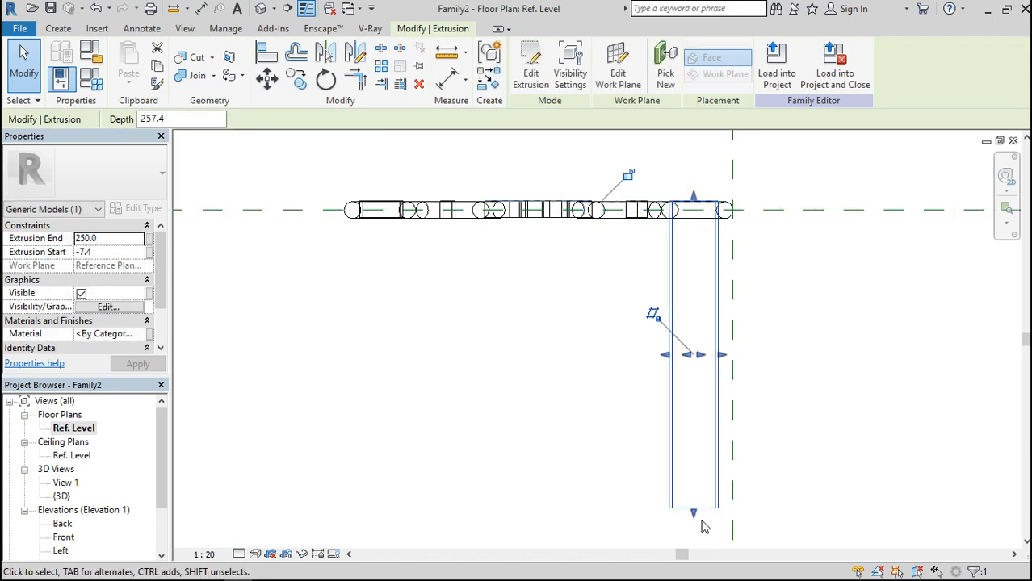
{"action": "left_click_drag", "start_coordinate": [693, 514], "coordinate": [692, 215]}
{"action": "left_click", "coordinate": [550, 182]}
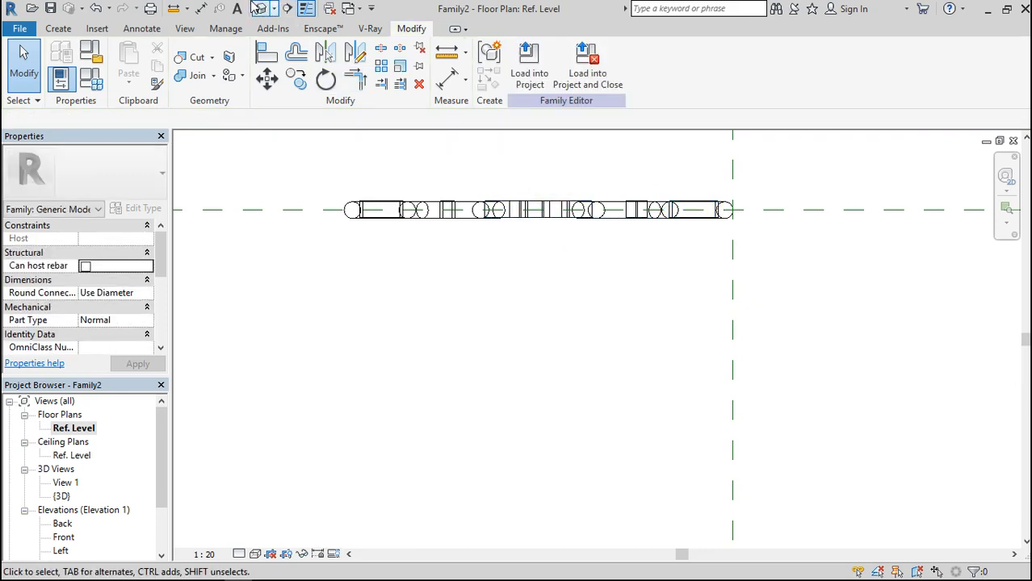
{"action": "left_click", "coordinate": [260, 11]}
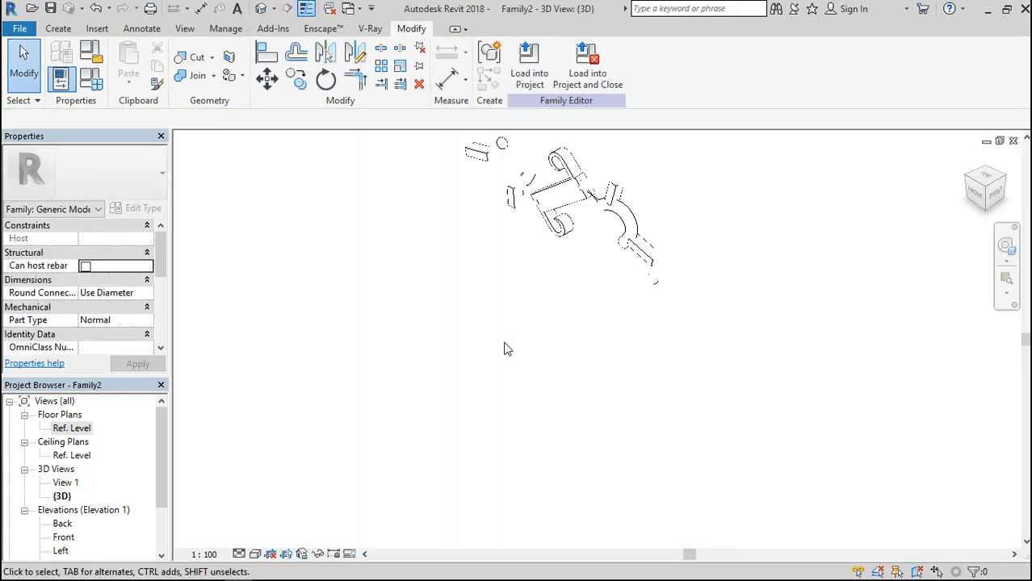
Step: Load the finished scroll family from its Ref. Level plan into the open Family1 railing
{"action": "scroll", "coordinate": [504, 349], "scroll_direction": "down", "scroll_amount": 2}
{"action": "scroll", "coordinate": [478, 214], "scroll_direction": "up", "scroll_amount": 5}
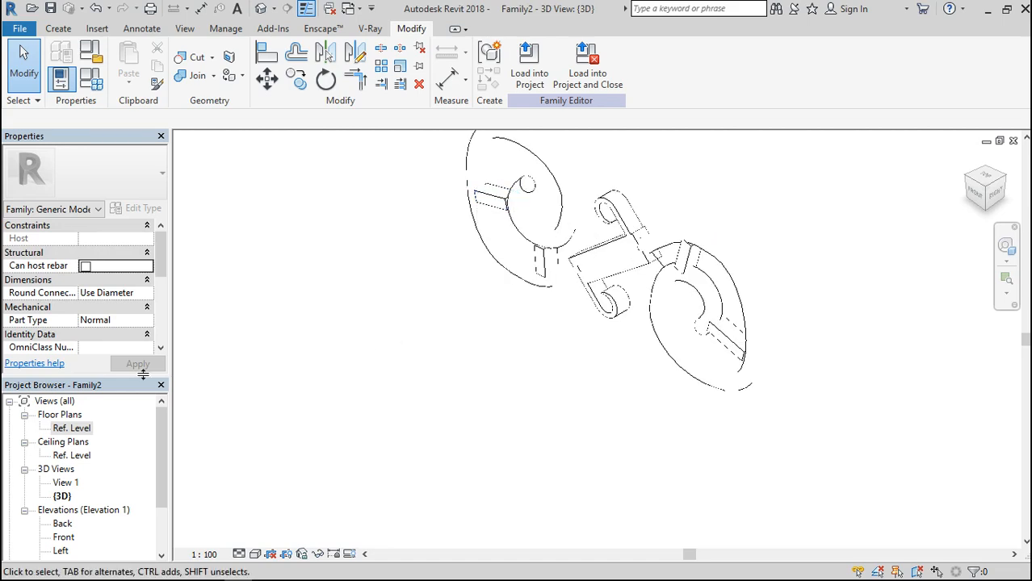
{"action": "double_click", "coordinate": [77, 429]}
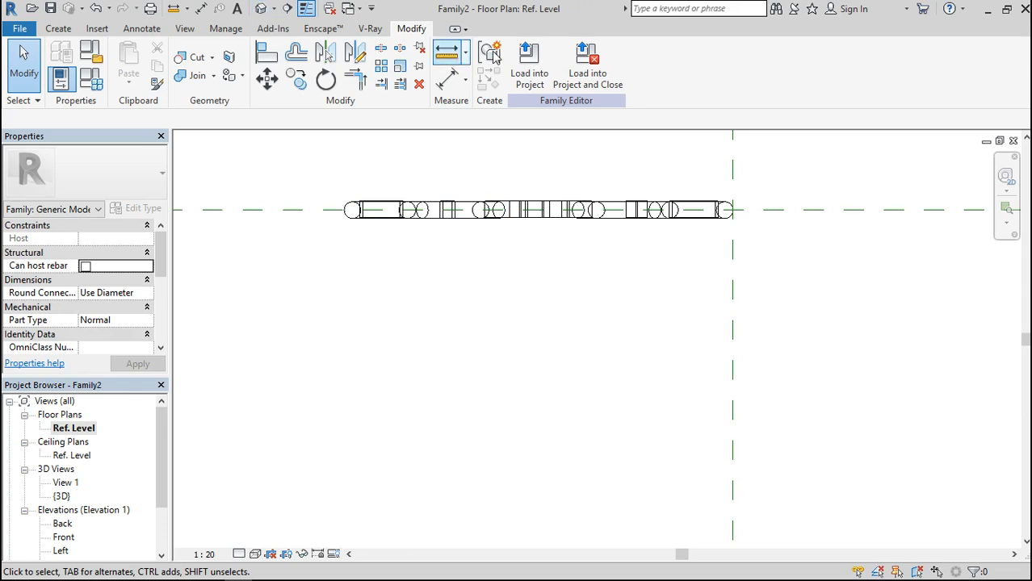
{"action": "left_click", "coordinate": [529, 61]}
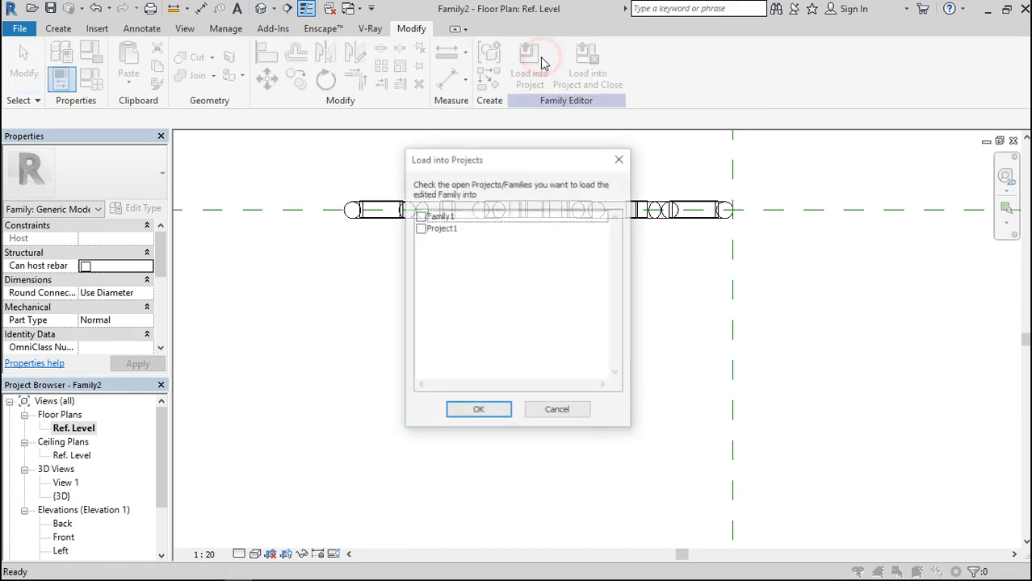
{"action": "left_click", "coordinate": [420, 216]}
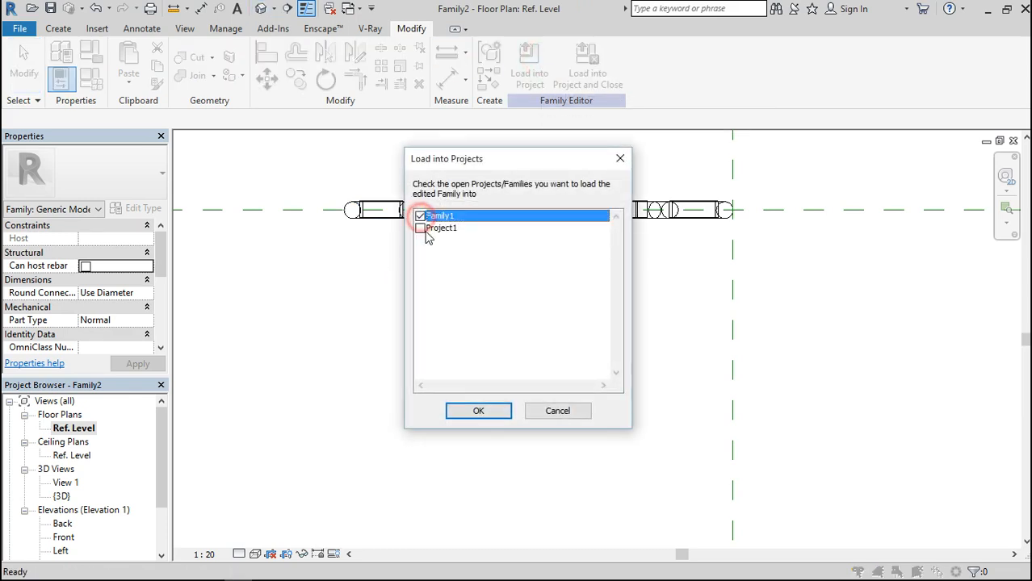
{"action": "left_click", "coordinate": [481, 412]}
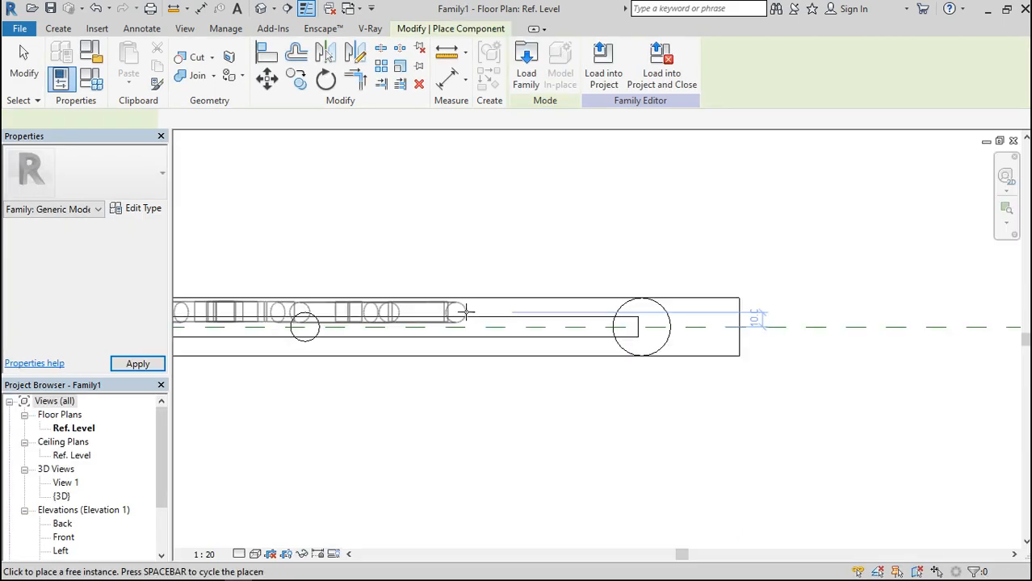
Step: Place one Family2 scroll component on the railing's centre line in plan, beside the left end post
{"action": "scroll", "coordinate": [574, 356], "scroll_direction": "down", "scroll_amount": 5}
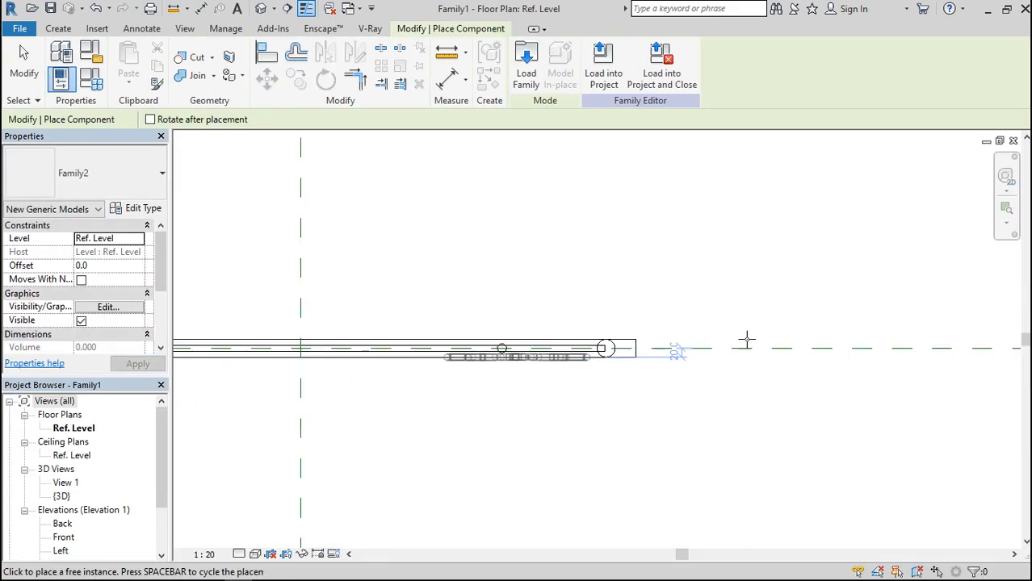
{"action": "scroll", "coordinate": [767, 365], "scroll_direction": "down", "scroll_amount": 3}
{"action": "scroll", "coordinate": [618, 364], "scroll_direction": "up", "scroll_amount": 5}
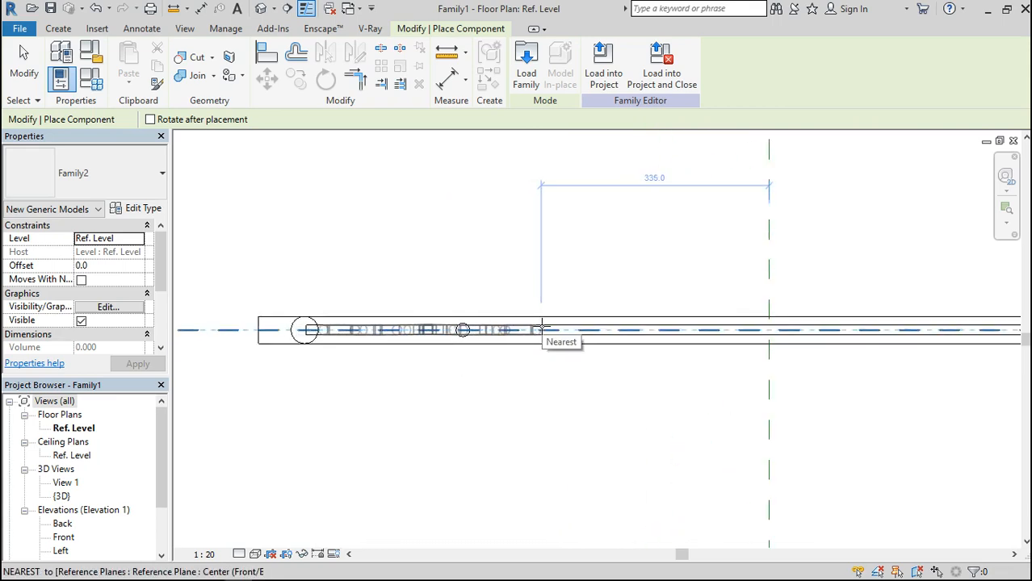
{"action": "scroll", "coordinate": [543, 329], "scroll_direction": "up", "scroll_amount": 3}
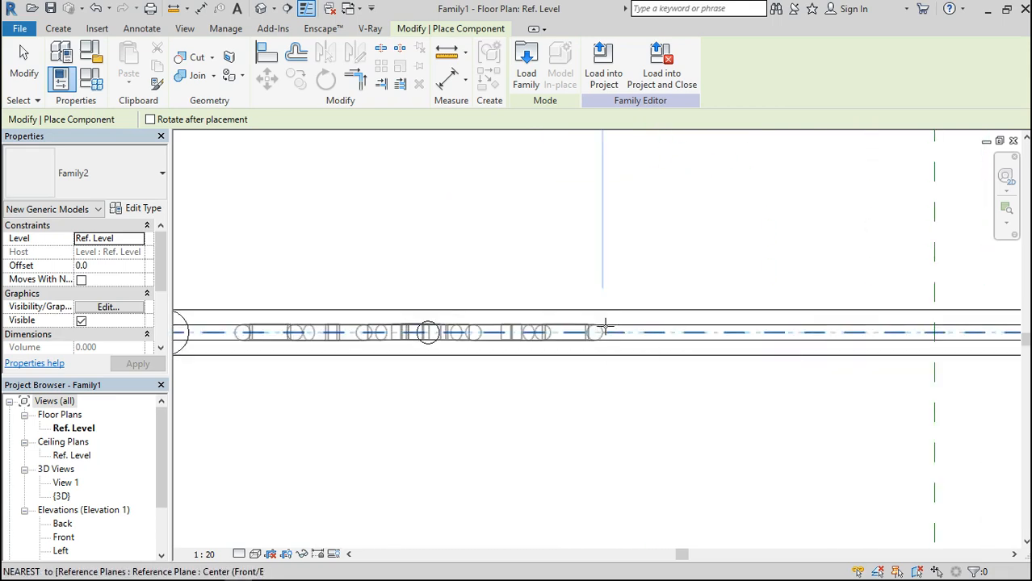
{"action": "left_click", "coordinate": [571, 329]}
{"action": "key", "text": "Escape"}
{"action": "key", "text": "Escape"}
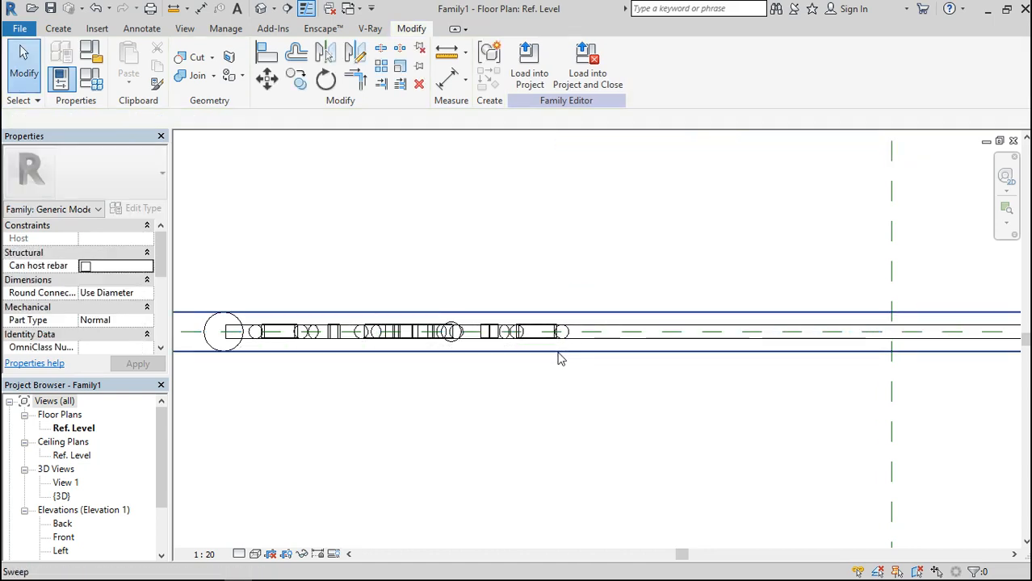
Step: In the Back elevation, move the scroll component straight up to the gap beneath the handrail
{"action": "double_click", "coordinate": [58, 524]}
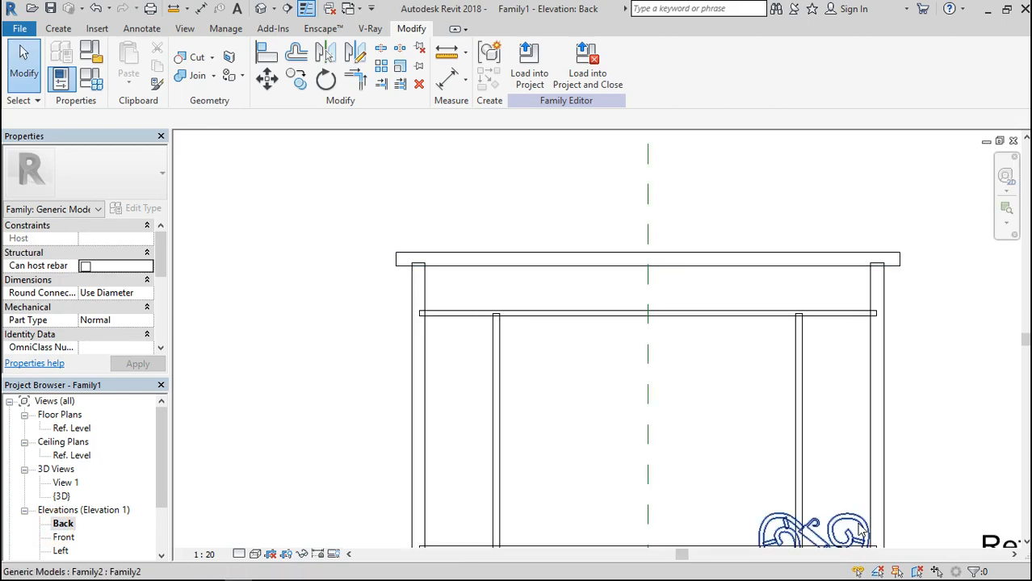
{"action": "left_click", "coordinate": [844, 521]}
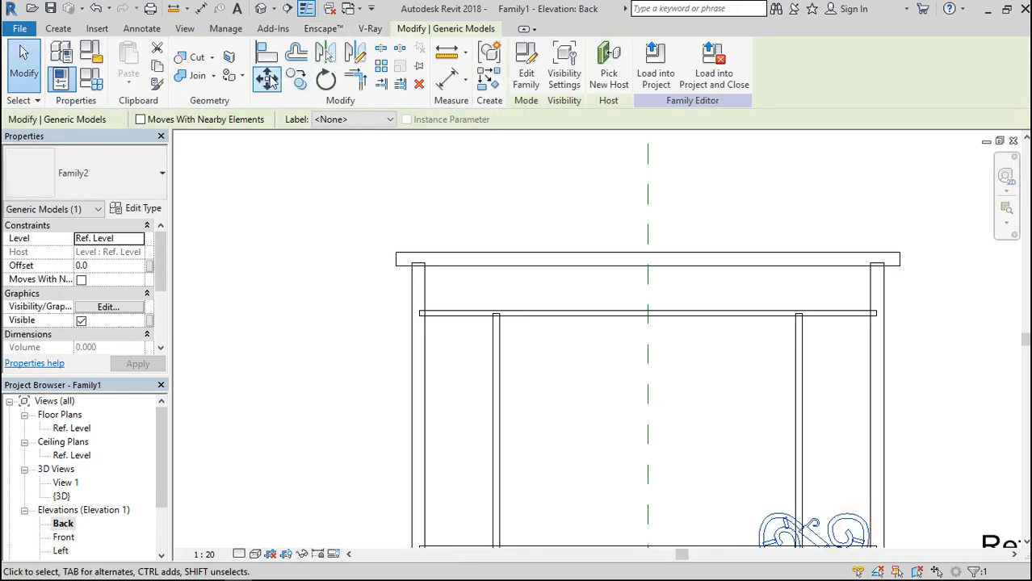
{"action": "left_click", "coordinate": [267, 78]}
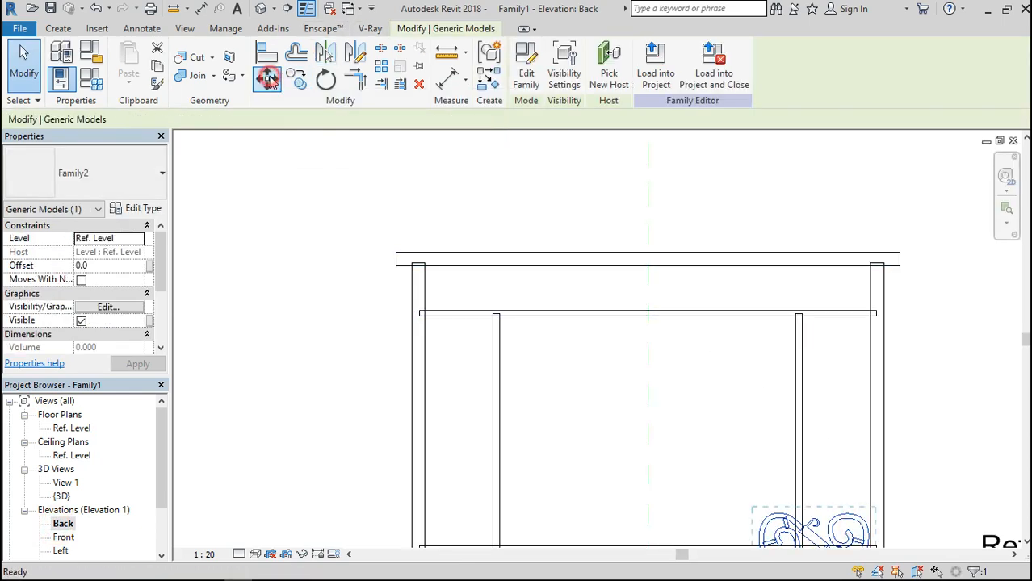
{"action": "left_click", "coordinate": [778, 511]}
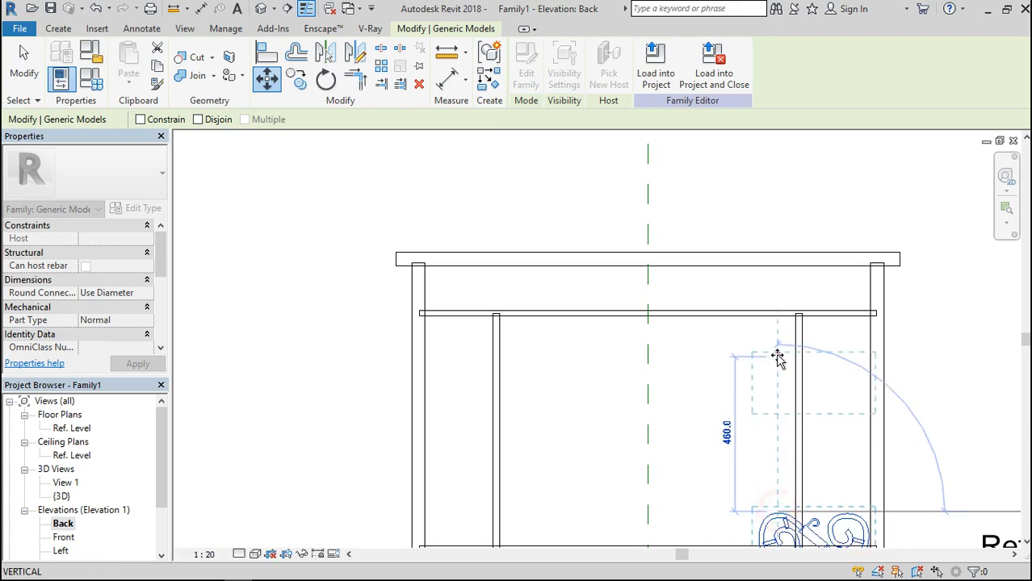
{"action": "left_click", "coordinate": [775, 267]}
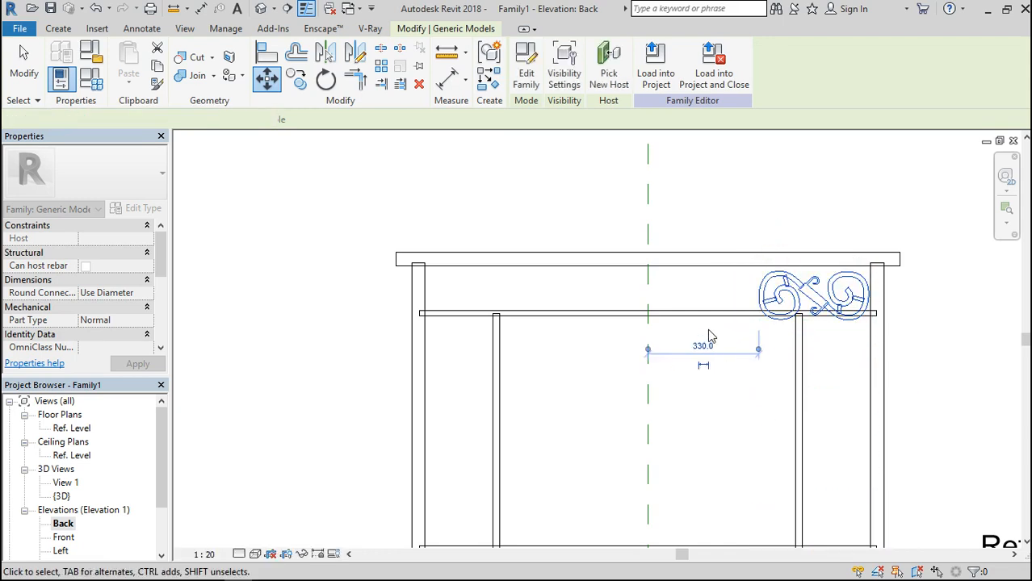
Step: Nudge the scroll component vertically to an offset of 735 so its upper edge meets the handrail's underside
{"action": "key", "text": "Up"}
{"action": "key", "text": "Up"}
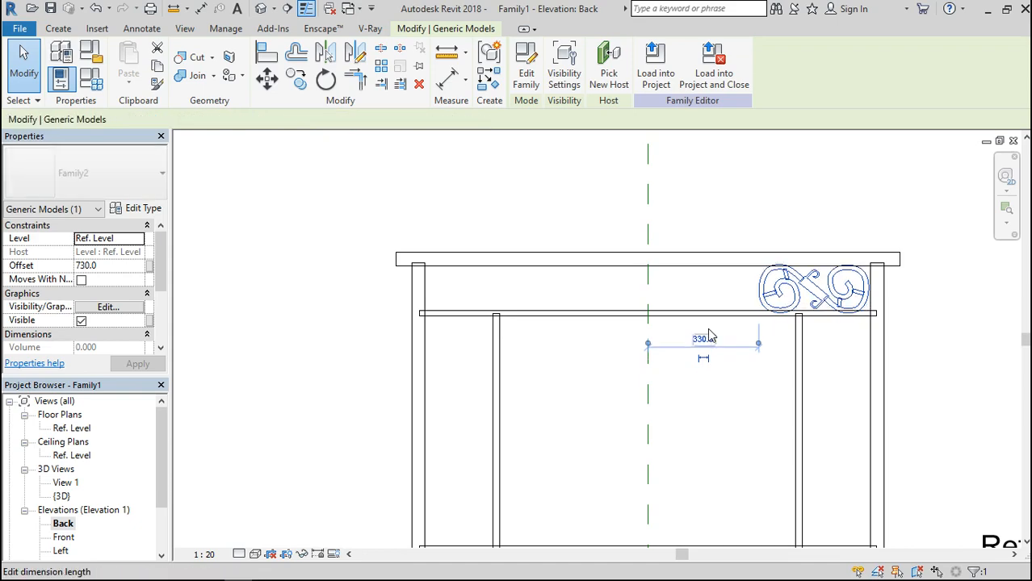
{"action": "scroll", "coordinate": [816, 310], "scroll_direction": "up", "scroll_amount": 5}
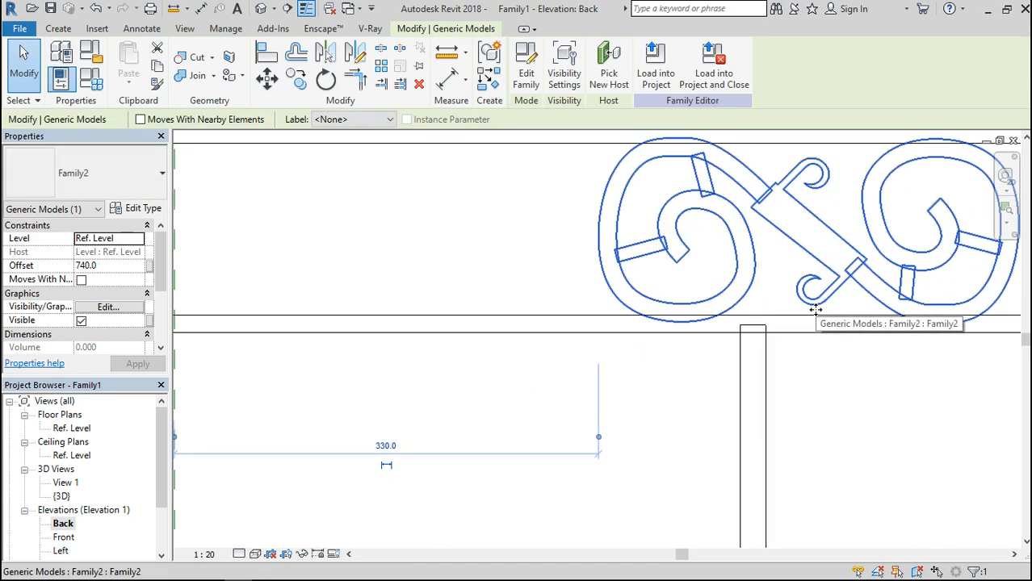
{"action": "scroll", "coordinate": [815, 309], "scroll_direction": "down", "scroll_amount": 1}
{"action": "key", "text": "Down"}
{"action": "key", "text": "Down"}
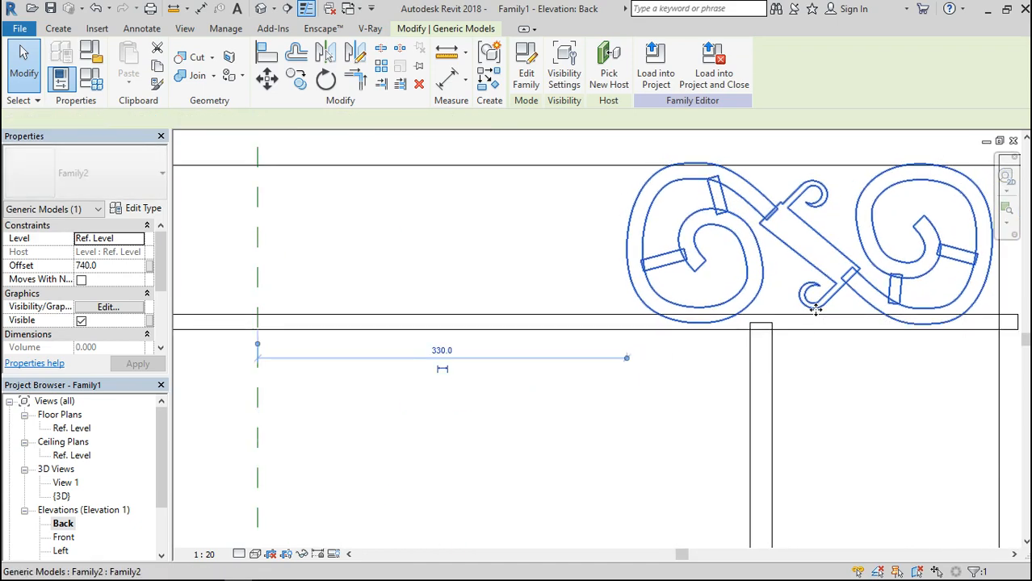
Step: Lower the horizontal rail sweep beneath the scrolls slightly so it meets their lower edge
{"action": "left_click", "coordinate": [572, 330]}
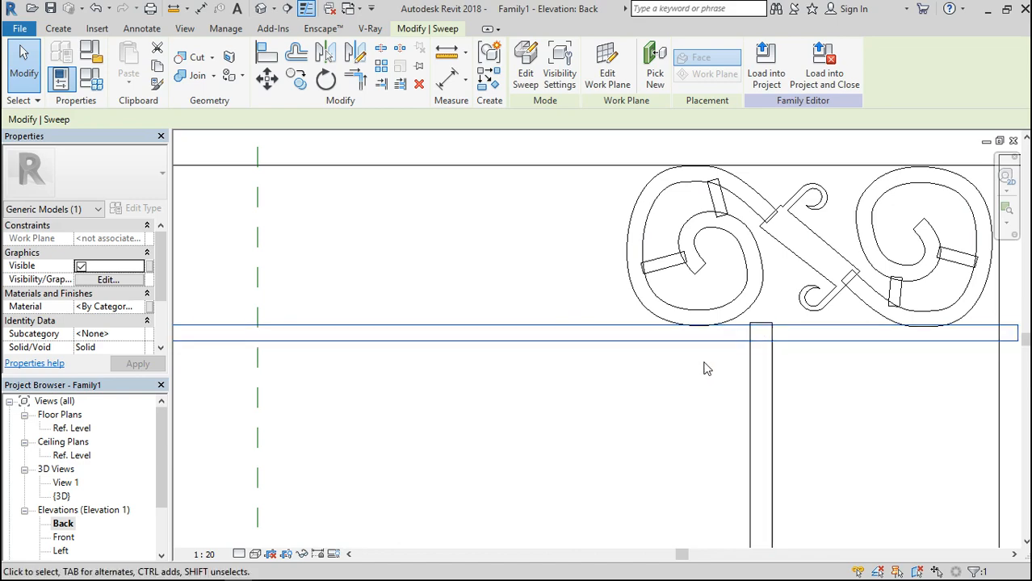
{"action": "scroll", "coordinate": [705, 360], "scroll_direction": "down", "scroll_amount": 4}
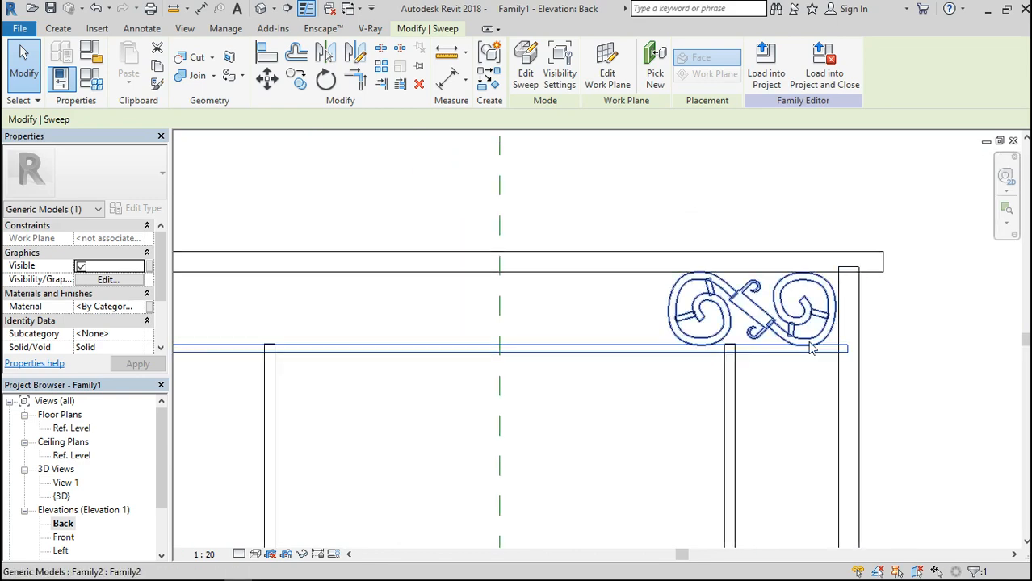
{"action": "scroll", "coordinate": [753, 399], "scroll_direction": "down", "scroll_amount": 2}
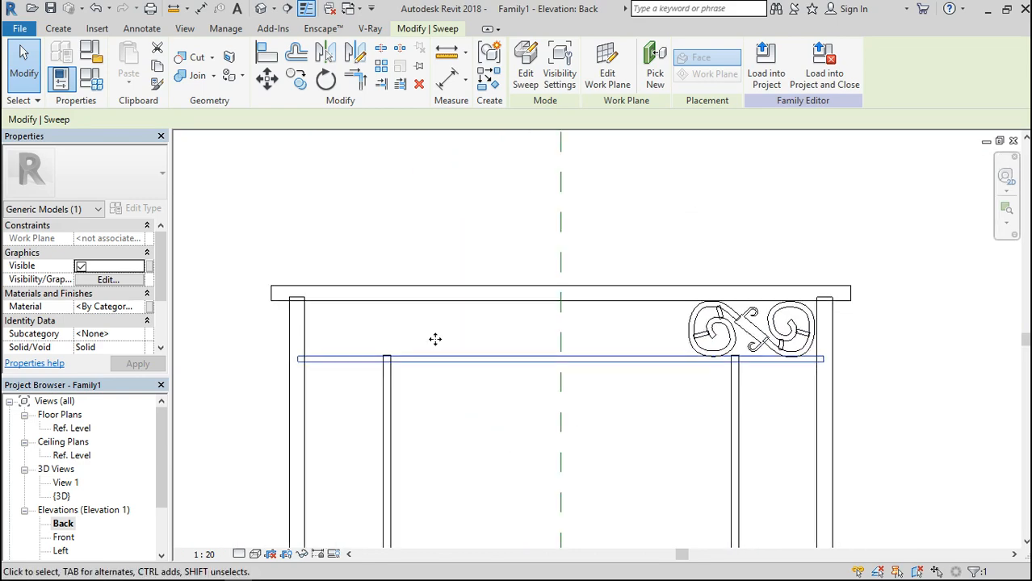
Step: Copy the scroll component once toward the railing's centre, setting the copy edge to edge with the original
{"action": "left_click", "coordinate": [693, 321]}
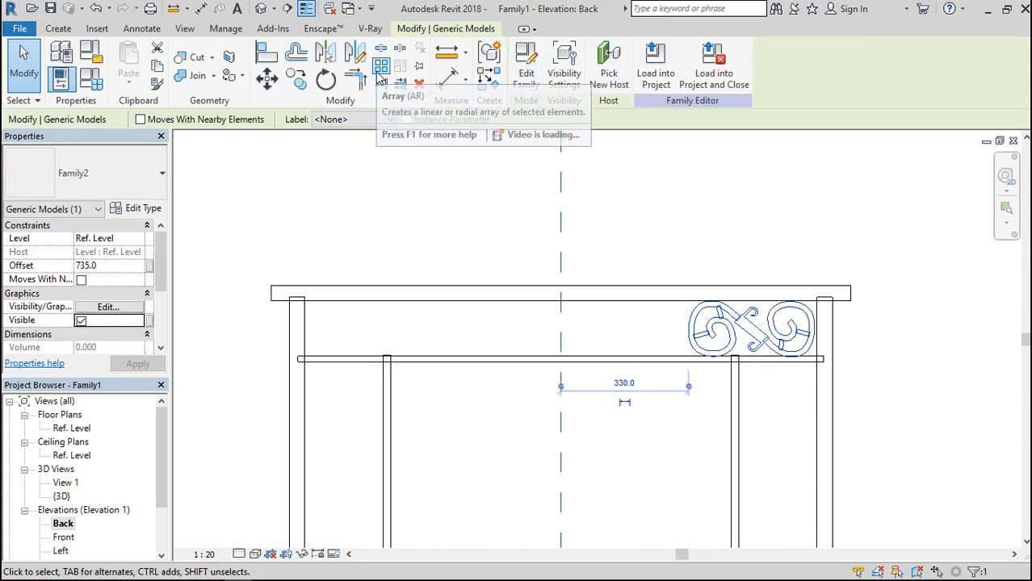
{"action": "left_click", "coordinate": [297, 80]}
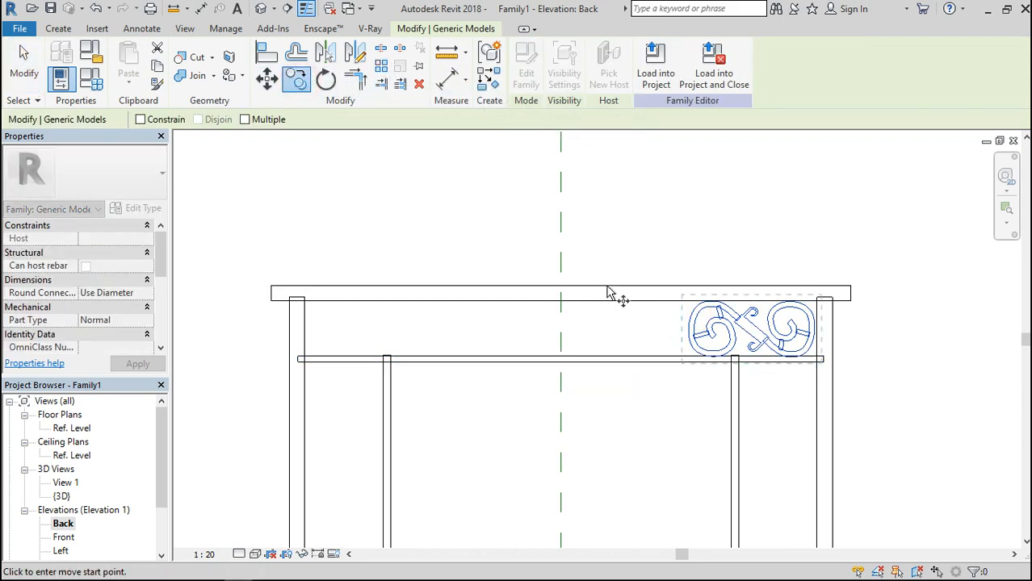
{"action": "scroll", "coordinate": [763, 341], "scroll_direction": "up", "scroll_amount": 1}
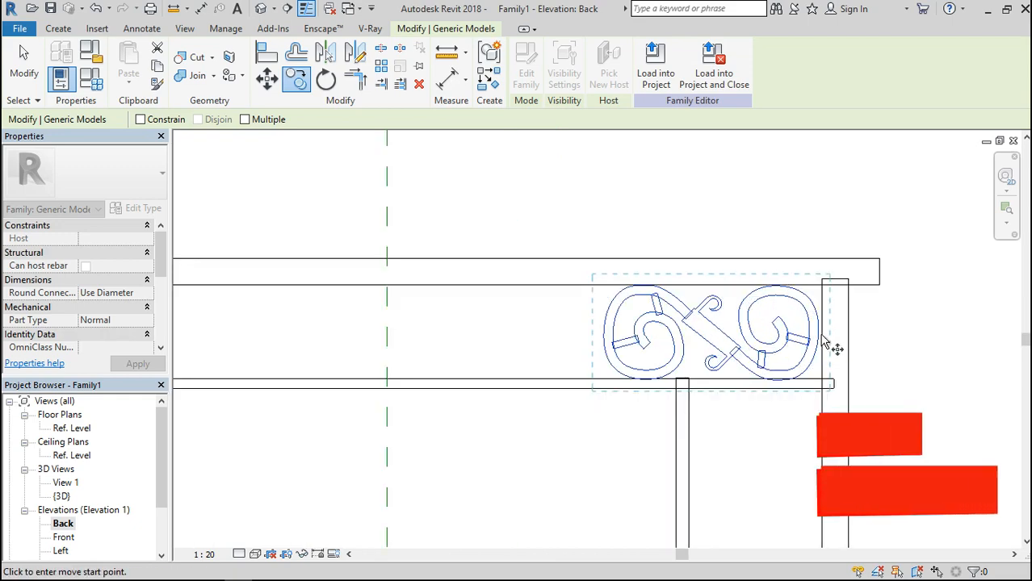
{"action": "scroll", "coordinate": [799, 343], "scroll_direction": "up", "scroll_amount": 3}
{"action": "scroll", "coordinate": [822, 339], "scroll_direction": "up", "scroll_amount": 2}
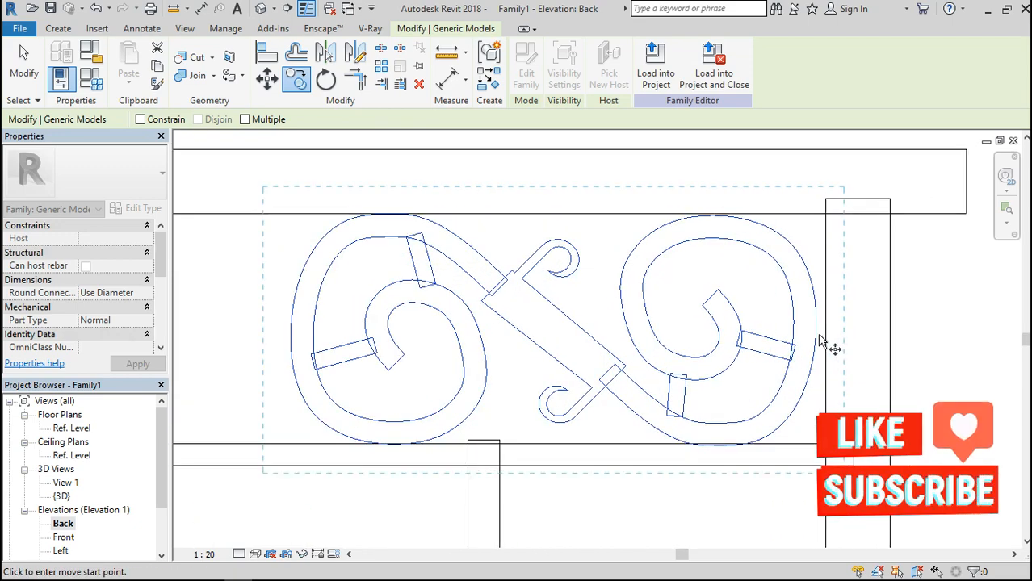
{"action": "left_click", "coordinate": [822, 343]}
{"action": "left_click", "coordinate": [289, 332]}
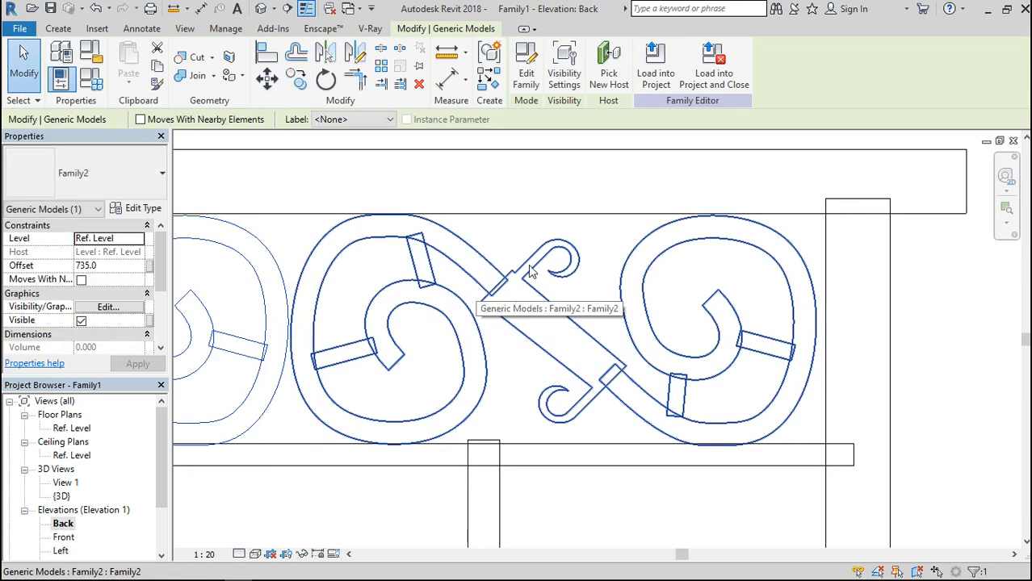
Step: Copy the second scroll component twice more, edge to edge with Multiple enabled, to fill the band up to the far post
{"action": "scroll", "coordinate": [634, 355], "scroll_direction": "down", "scroll_amount": 3}
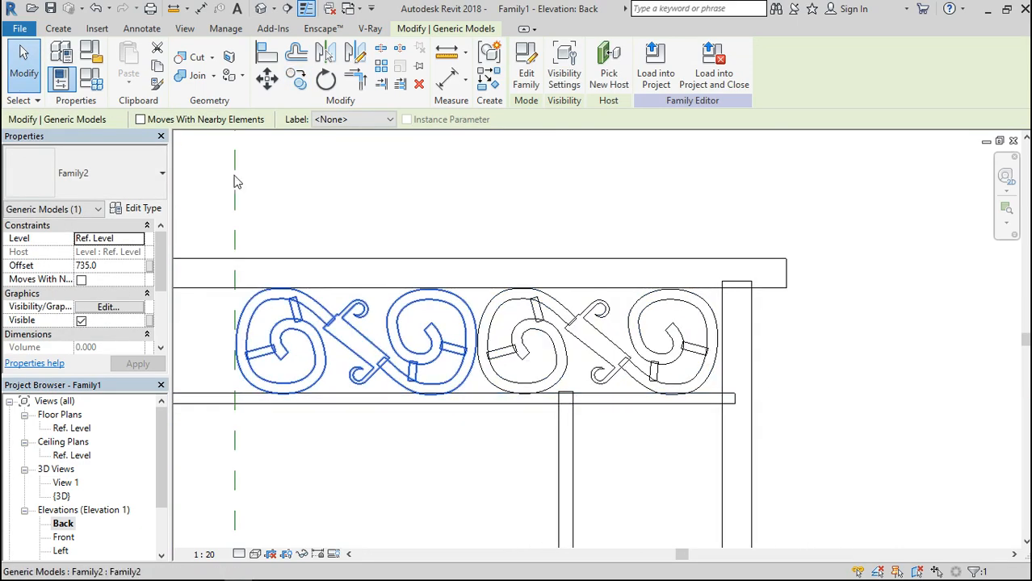
{"action": "left_click", "coordinate": [297, 80]}
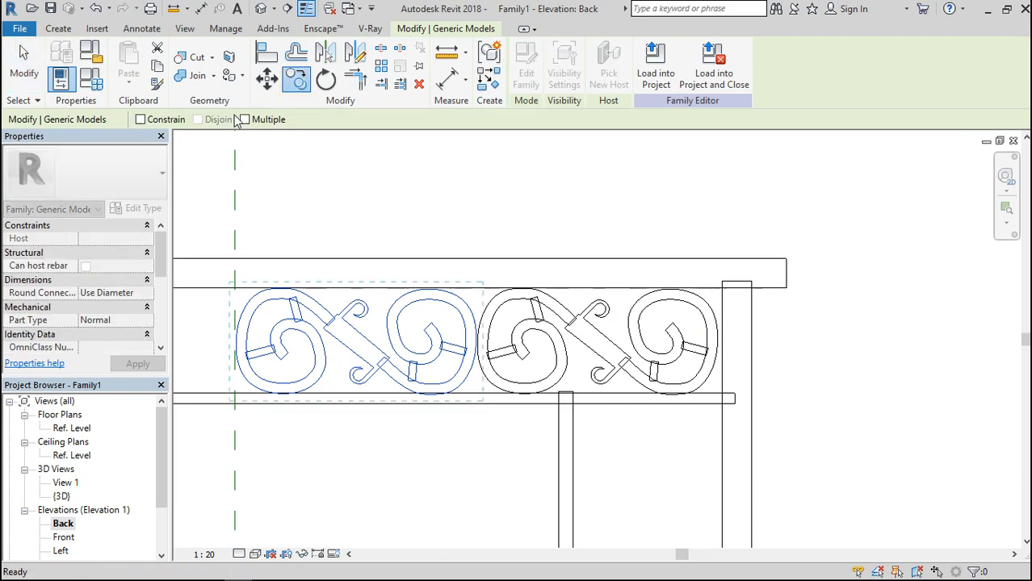
{"action": "left_click", "coordinate": [478, 365]}
{"action": "scroll", "coordinate": [646, 315], "scroll_direction": "down", "scroll_amount": 3}
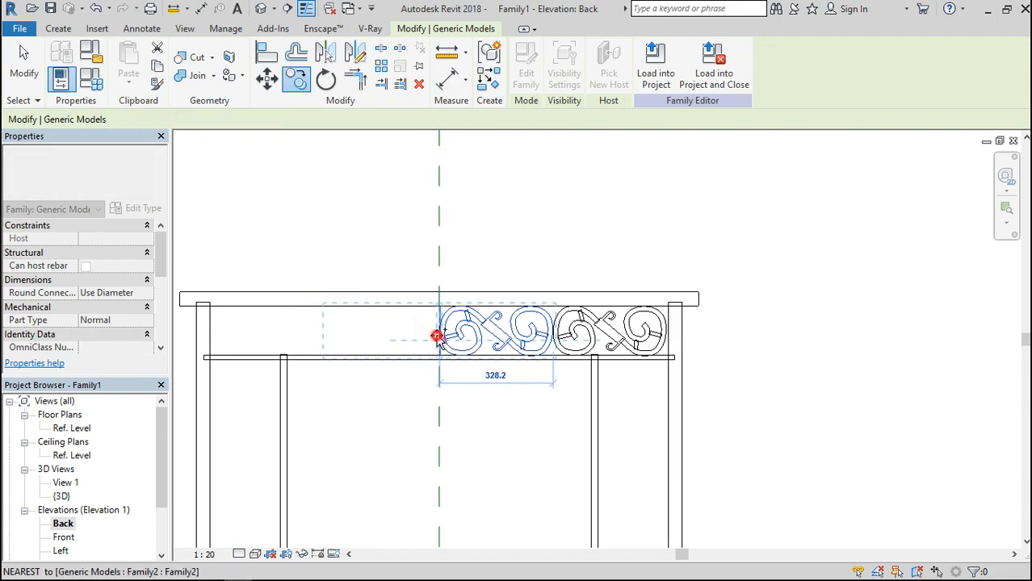
{"action": "left_click", "coordinate": [438, 336]}
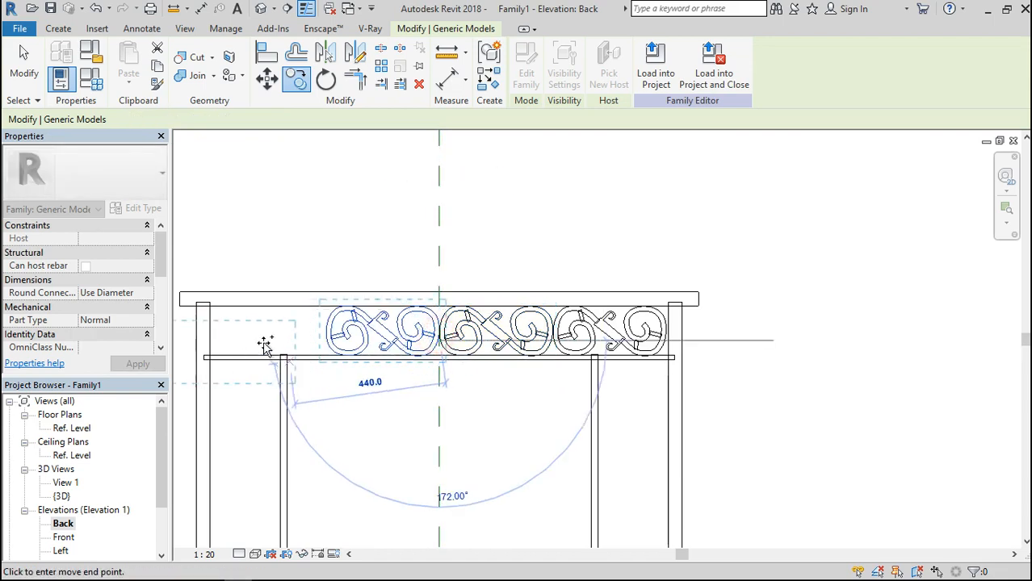
{"action": "left_click", "coordinate": [317, 336]}
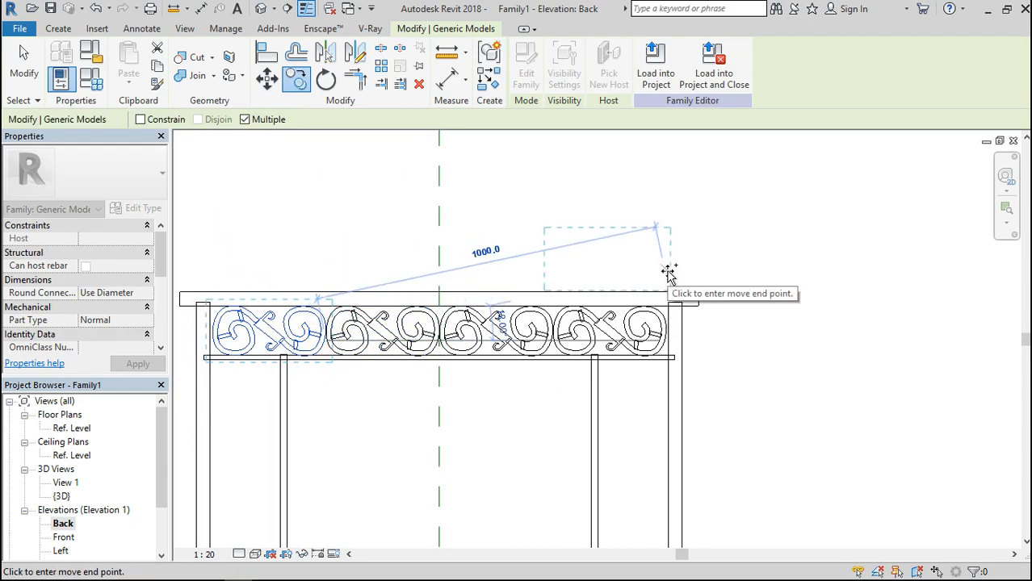
{"action": "key", "text": "Escape"}
{"action": "key", "text": "Escape"}
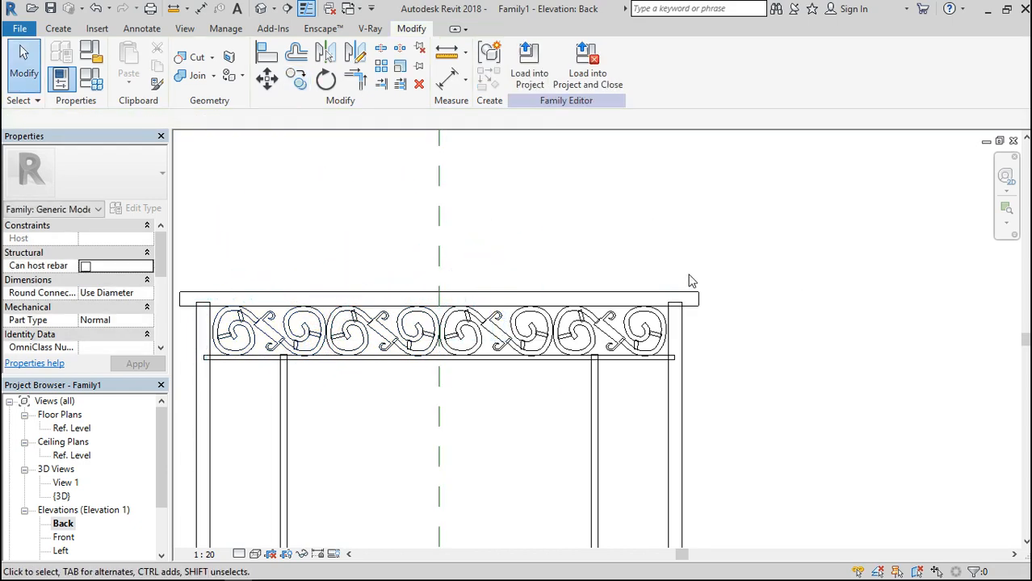
Step: Open the 3D view and examine the scroll band and its fit between the handrail, lower rail and posts
{"action": "scroll", "coordinate": [690, 280], "scroll_direction": "down", "scroll_amount": 3}
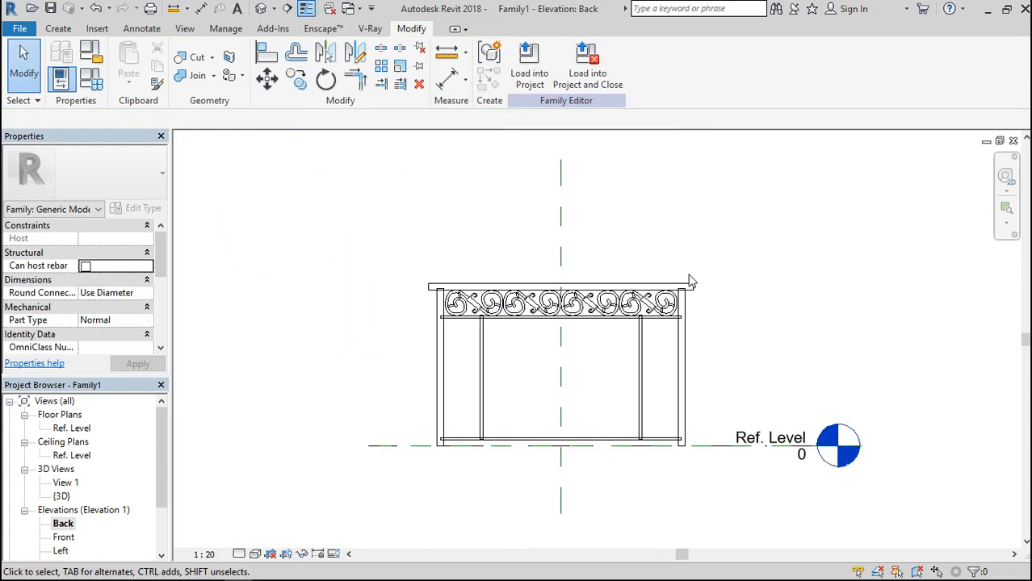
{"action": "left_click", "coordinate": [260, 8]}
{"action": "scroll", "coordinate": [835, 298], "scroll_direction": "up", "scroll_amount": 3}
{"action": "scroll", "coordinate": [836, 299], "scroll_direction": "up", "scroll_amount": 2}
{"action": "scroll", "coordinate": [613, 331], "scroll_direction": "down", "scroll_amount": 4}
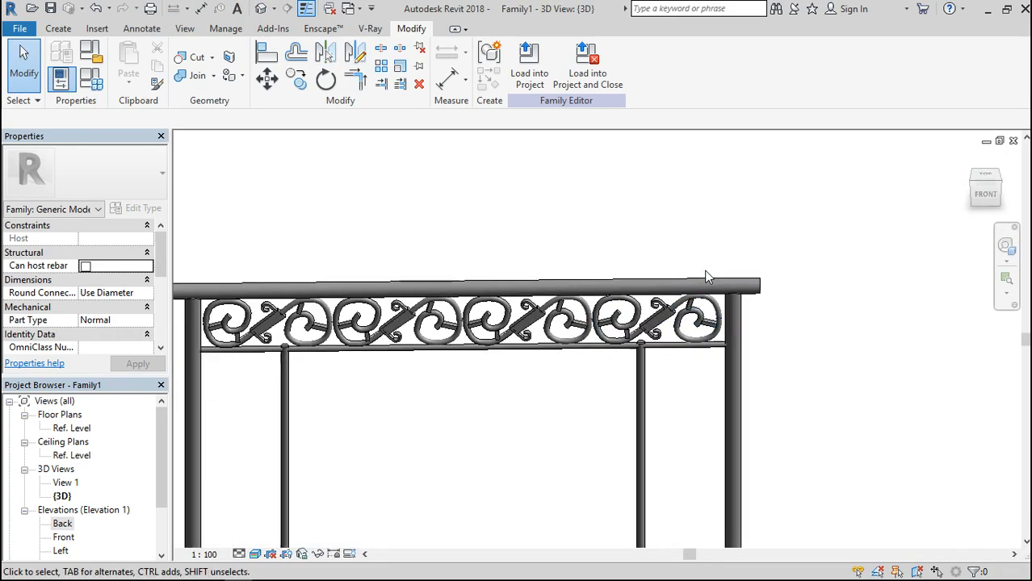
{"action": "scroll", "coordinate": [705, 277], "scroll_direction": "down", "scroll_amount": 2}
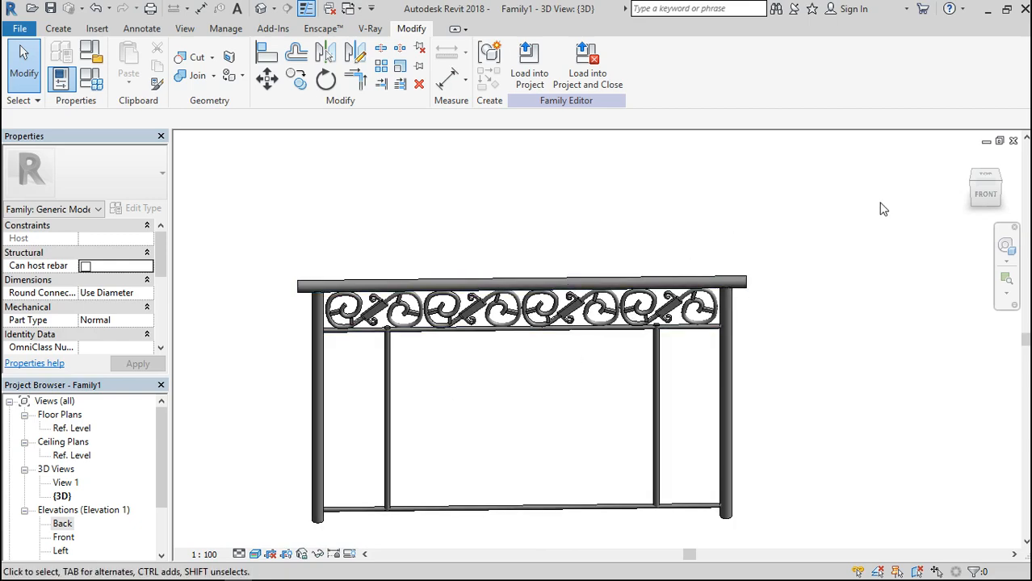
{"action": "mouse_move", "coordinate": [976, 176]}
{"action": "left_mouse_down"}
{"action": "mouse_move", "coordinate": [1008, 178]}
{"action": "mouse_move", "coordinate": [986, 184]}
{"action": "left_mouse_up"}
{"action": "scroll", "coordinate": [594, 302], "scroll_direction": "up", "scroll_amount": 2}
{"action": "scroll", "coordinate": [594, 301], "scroll_direction": "up", "scroll_amount": 2}
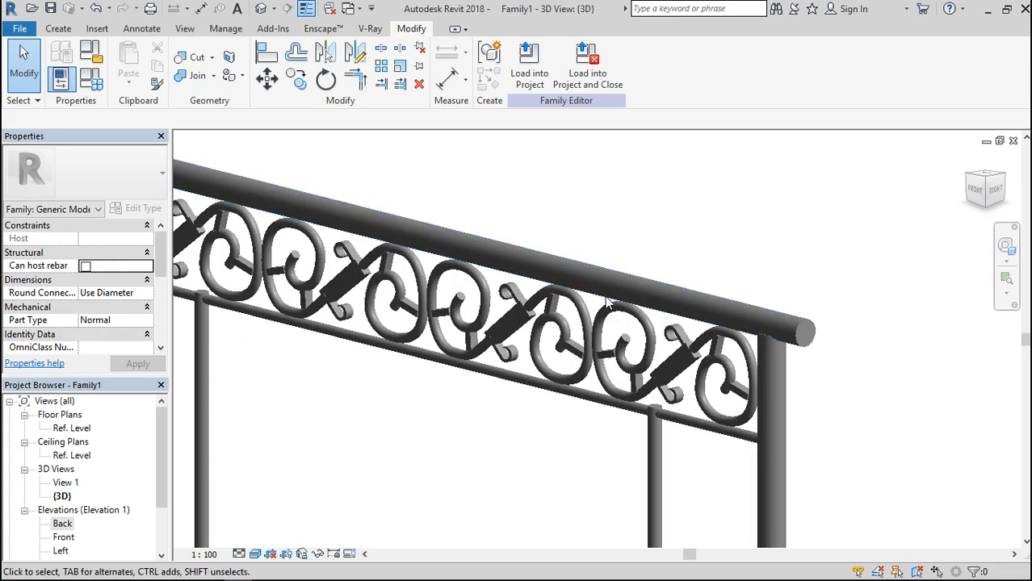
Step: Inspect the whole railing in 3D, checking the row of repeated scrolls up close and the overall frame of posts and rails
{"action": "scroll", "coordinate": [630, 297], "scroll_direction": "down", "scroll_amount": 3}
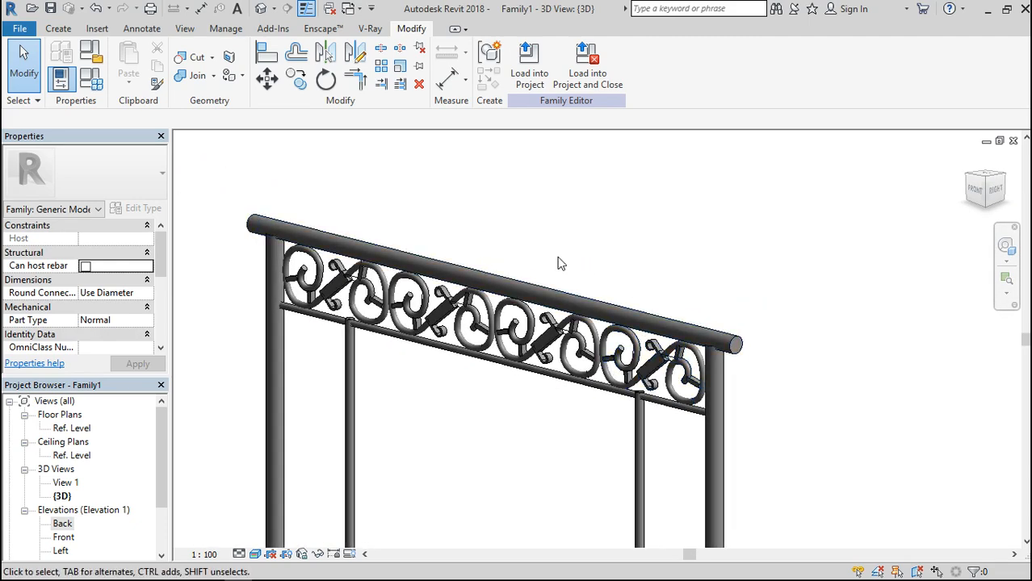
{"action": "scroll", "coordinate": [414, 312], "scroll_direction": "up", "scroll_amount": 5}
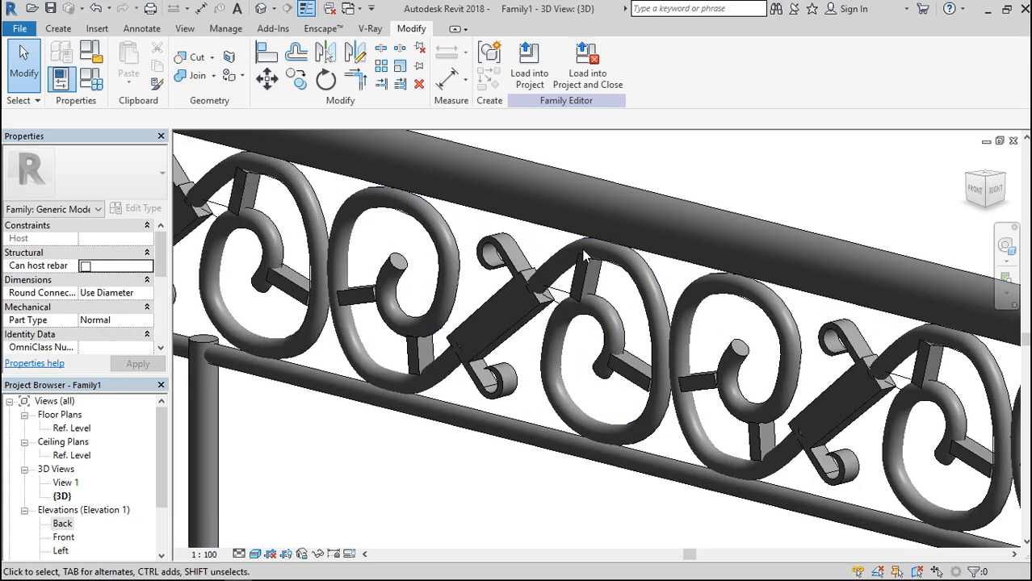
{"action": "scroll", "coordinate": [582, 249], "scroll_direction": "down", "scroll_amount": 6}
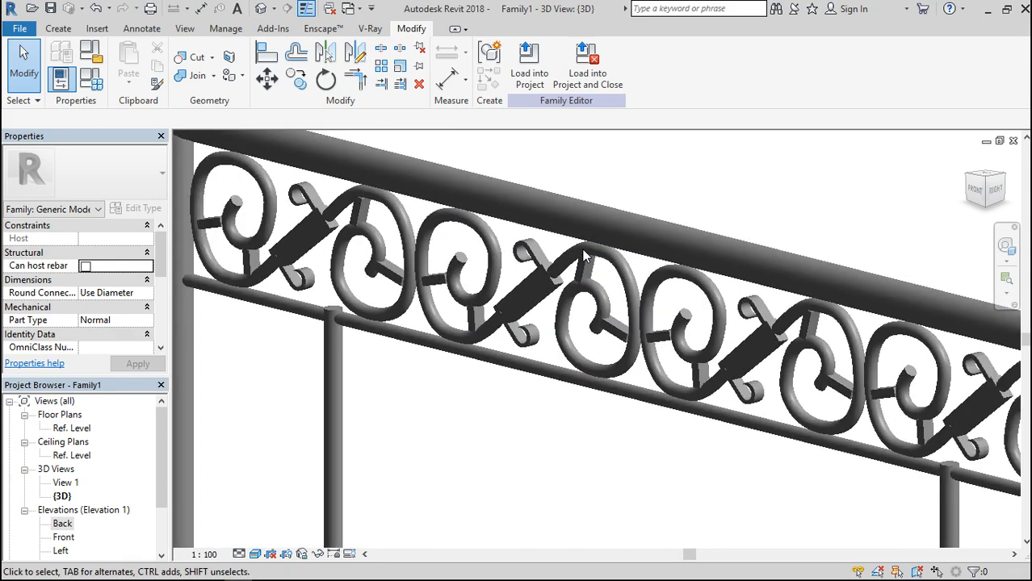
{"action": "scroll", "coordinate": [587, 257], "scroll_direction": "down", "scroll_amount": 4}
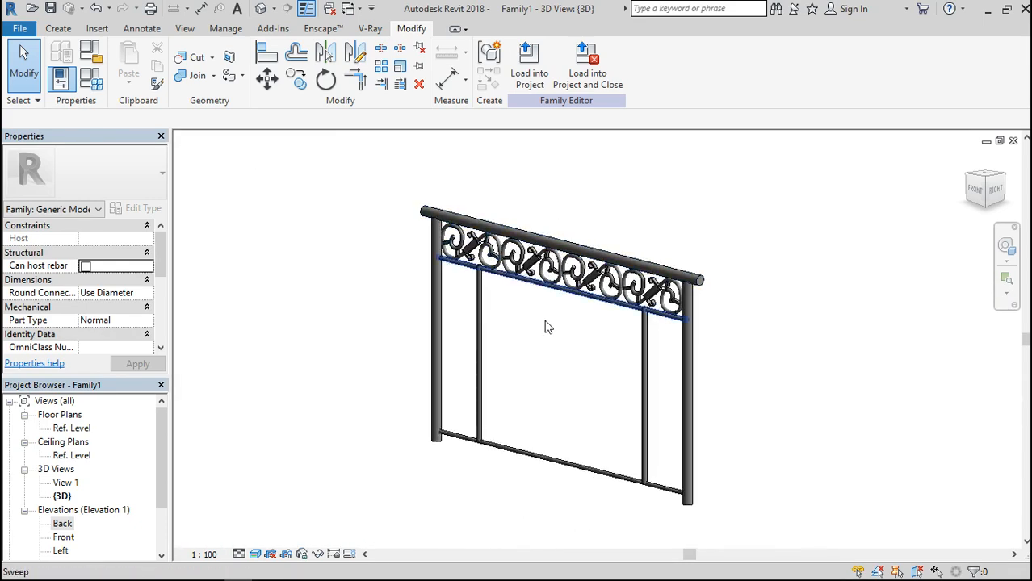
{"action": "scroll", "coordinate": [515, 257], "scroll_direction": "up", "scroll_amount": 4}
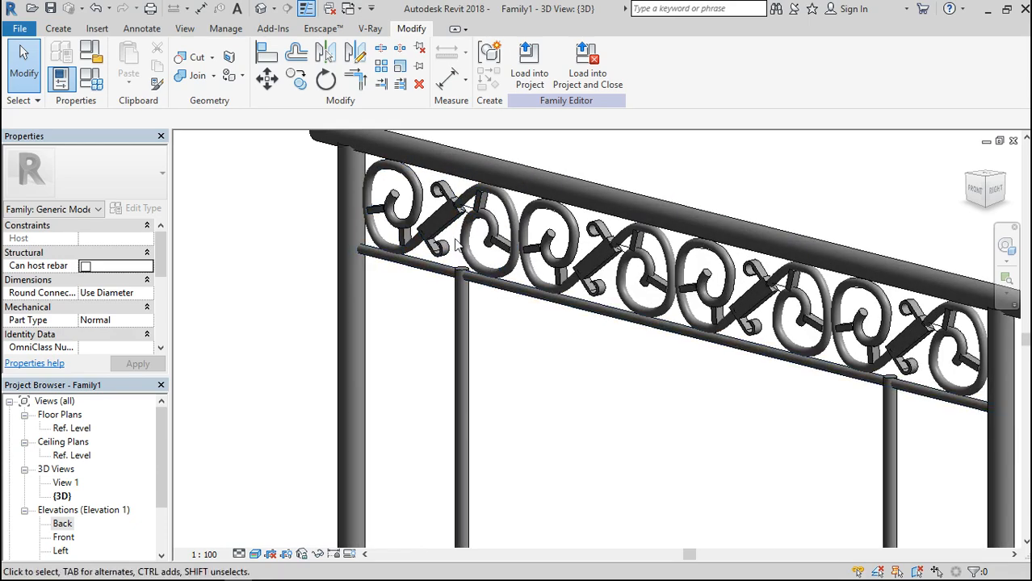
{"action": "scroll", "coordinate": [458, 244], "scroll_direction": "down", "scroll_amount": 5}
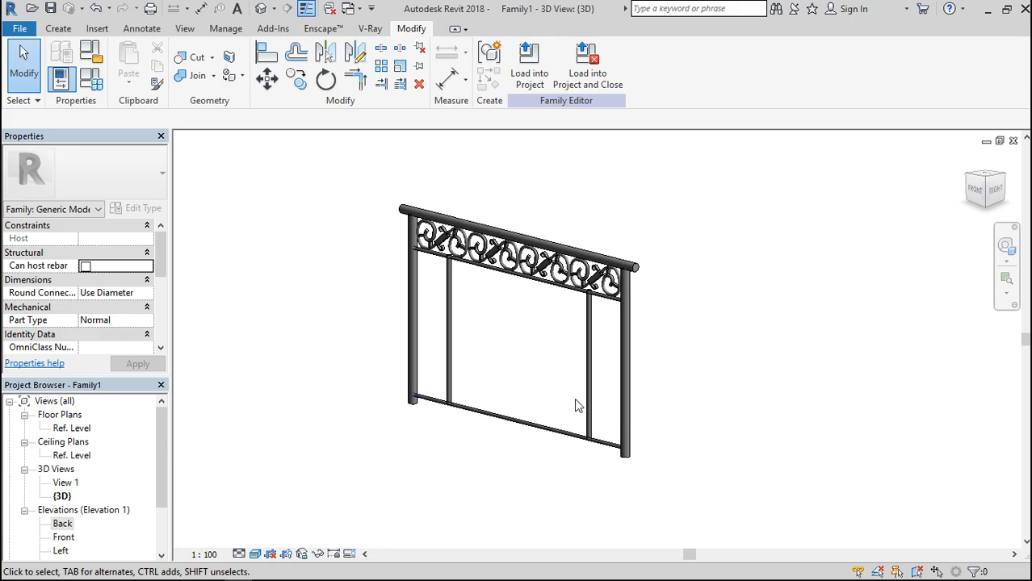
{"action": "scroll", "coordinate": [550, 252], "scroll_direction": "up", "scroll_amount": 3}
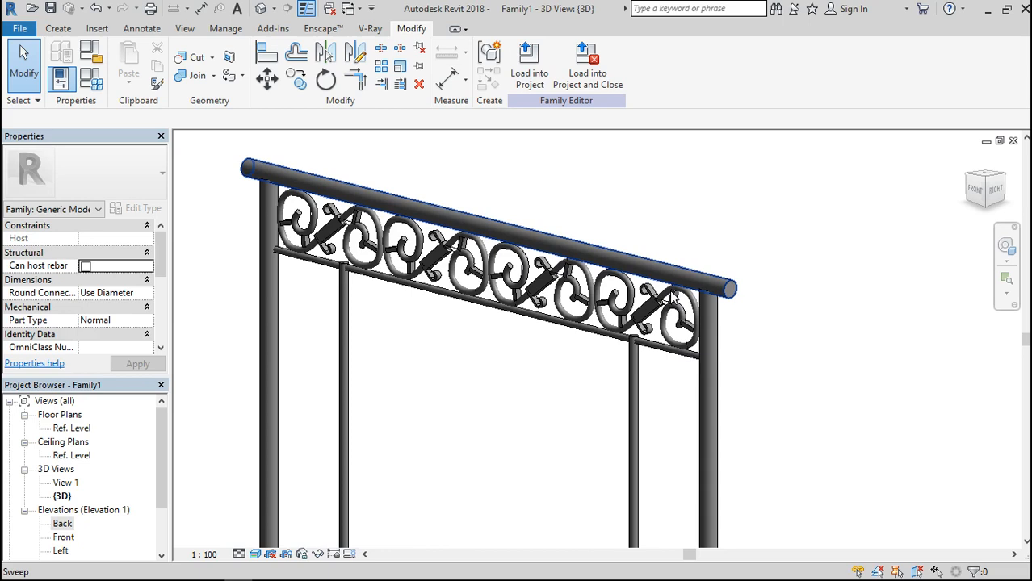
{"action": "mouse_move", "coordinate": [533, 579]}
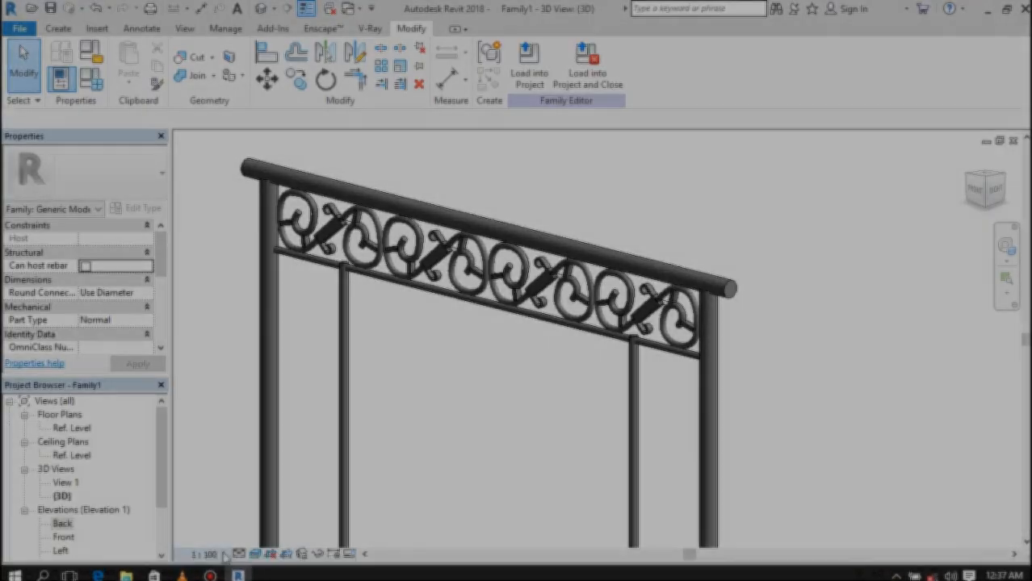